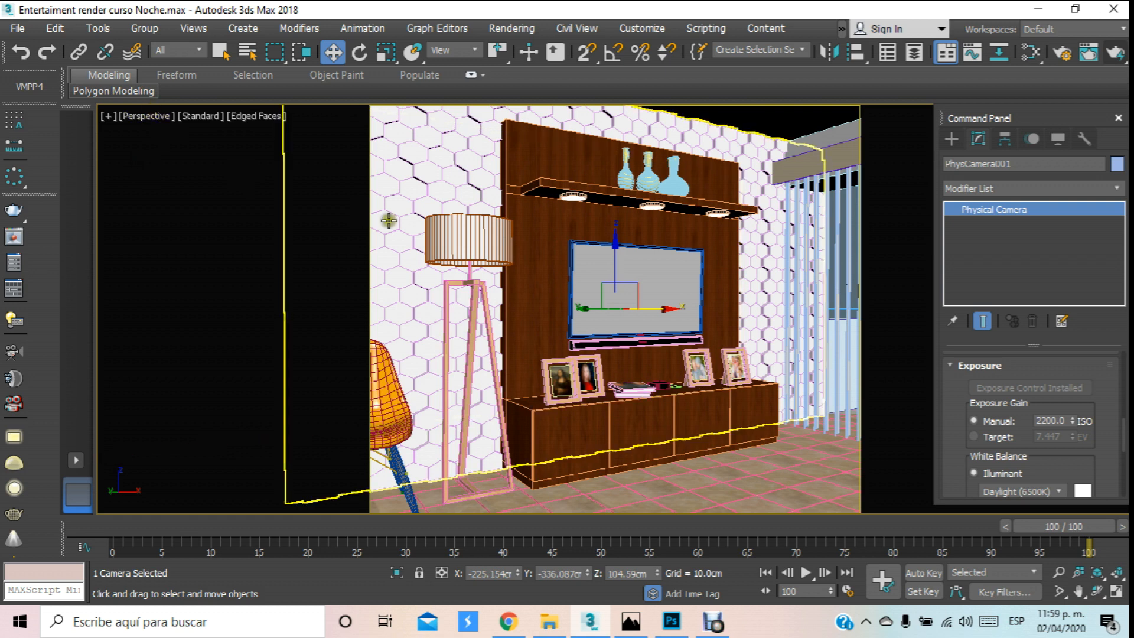
# Frame the TV wall in the perspective view, start a test render of it and cancel the render.
pyautogui.moveTo(459, 238); pyautogui.dragTo(516, 226, button='middle')
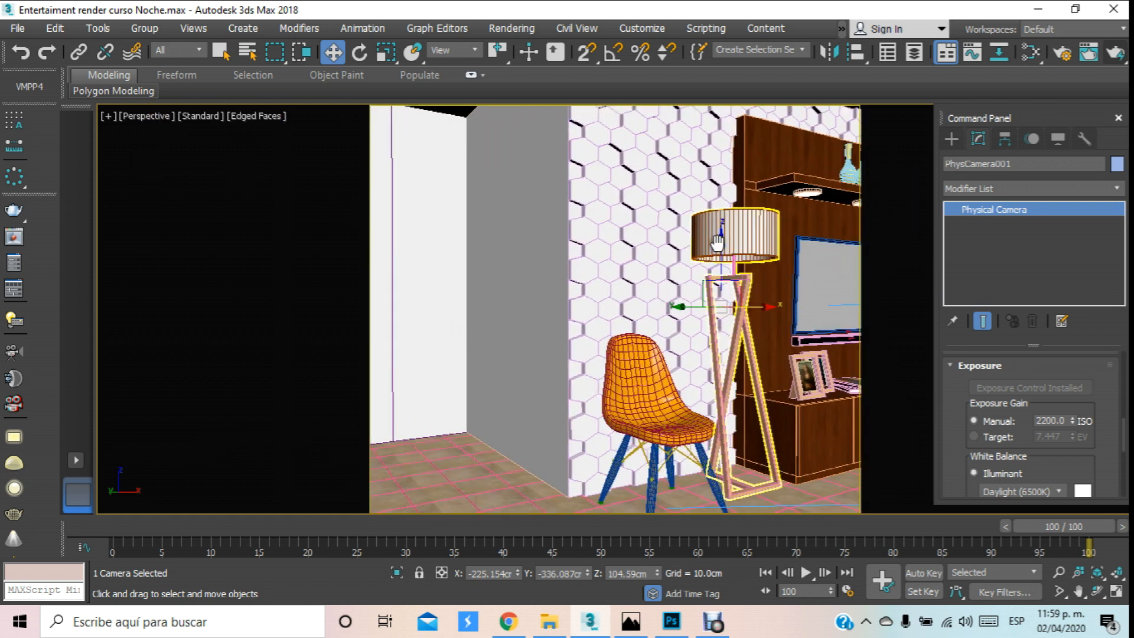
pyautogui.moveTo(717, 243); pyautogui.dragTo(655, 223, button='middle')
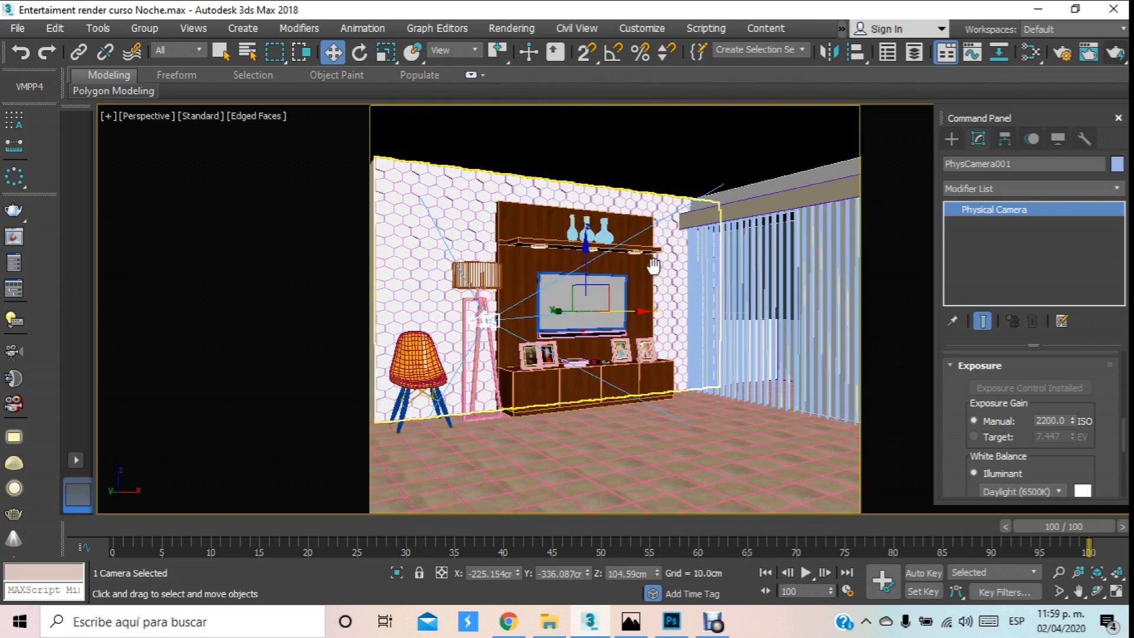
pyautogui.moveTo(653, 267)
pyautogui.mouseDown(button='middle')
pyautogui.moveTo(734, 249)
pyautogui.moveTo(642, 261)
pyautogui.mouseUp(button='middle')
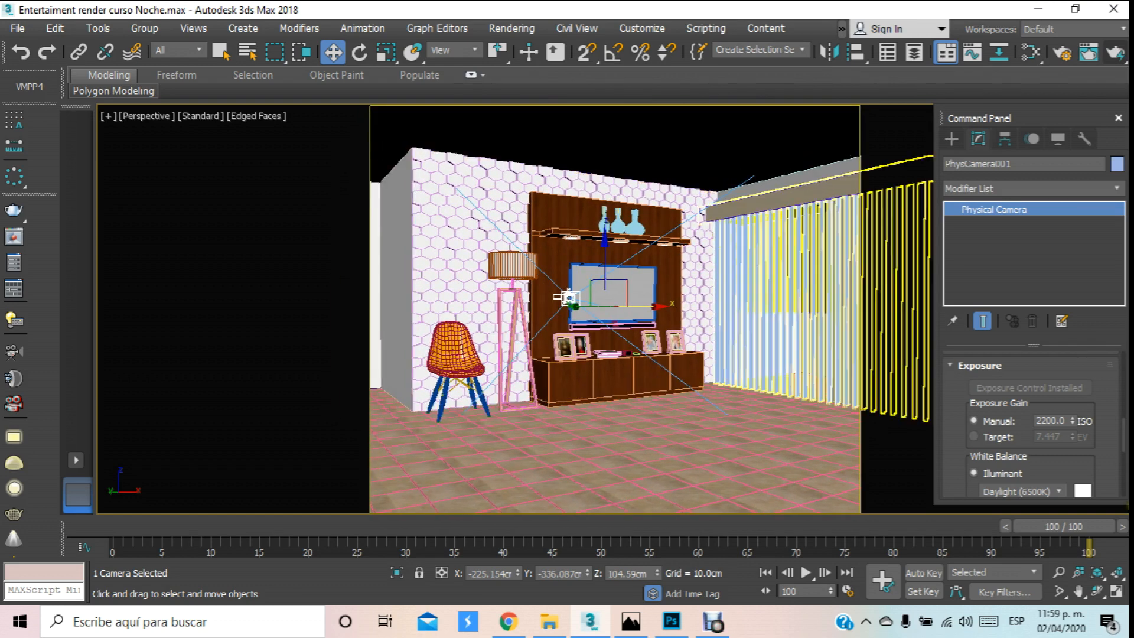
pyautogui.click(1060, 572)
pyautogui.moveTo(612, 378)
pyautogui.mouseDown()
pyautogui.moveTo(610, 320)
pyautogui.moveTo(615, 364)
pyautogui.mouseUp()
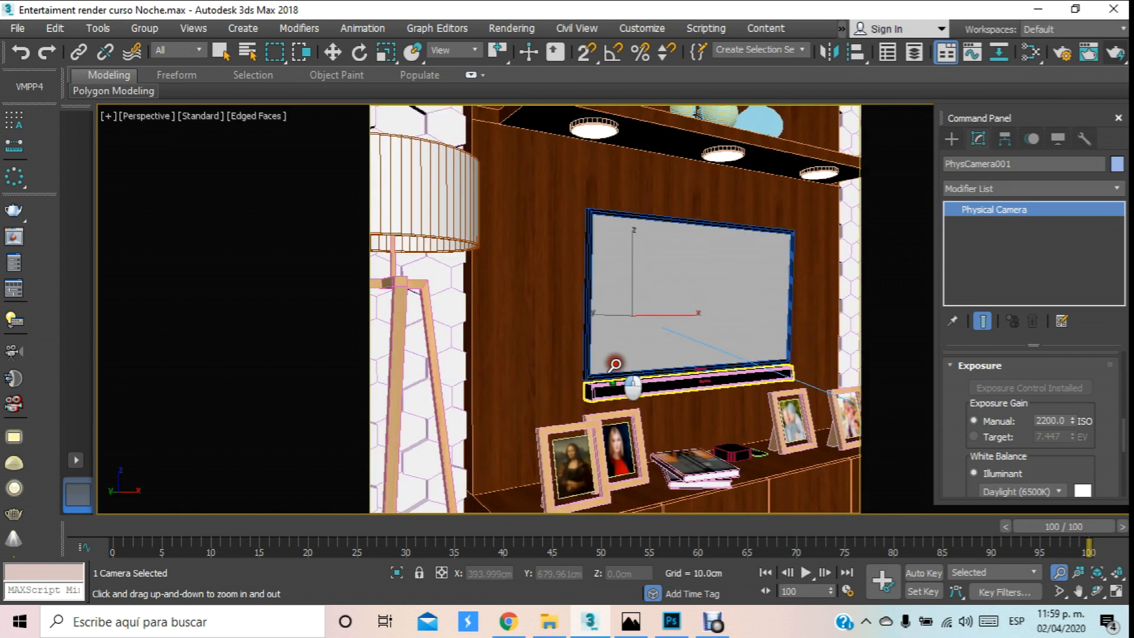
pyautogui.moveTo(616, 326); pyautogui.dragTo(635, 299)
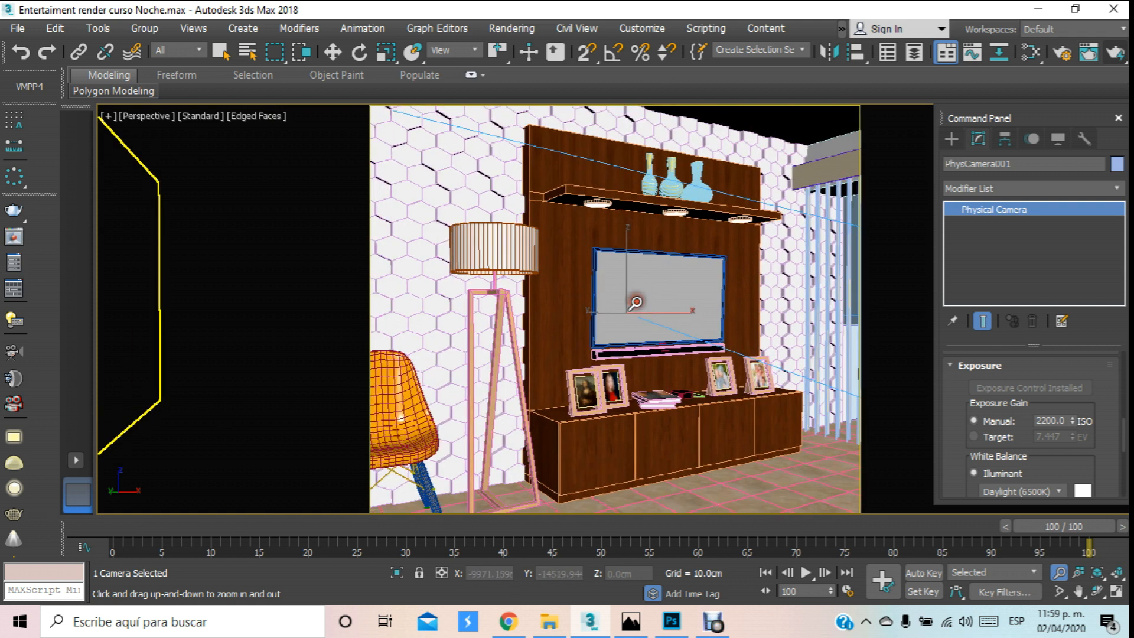
pyautogui.click(1116, 55)
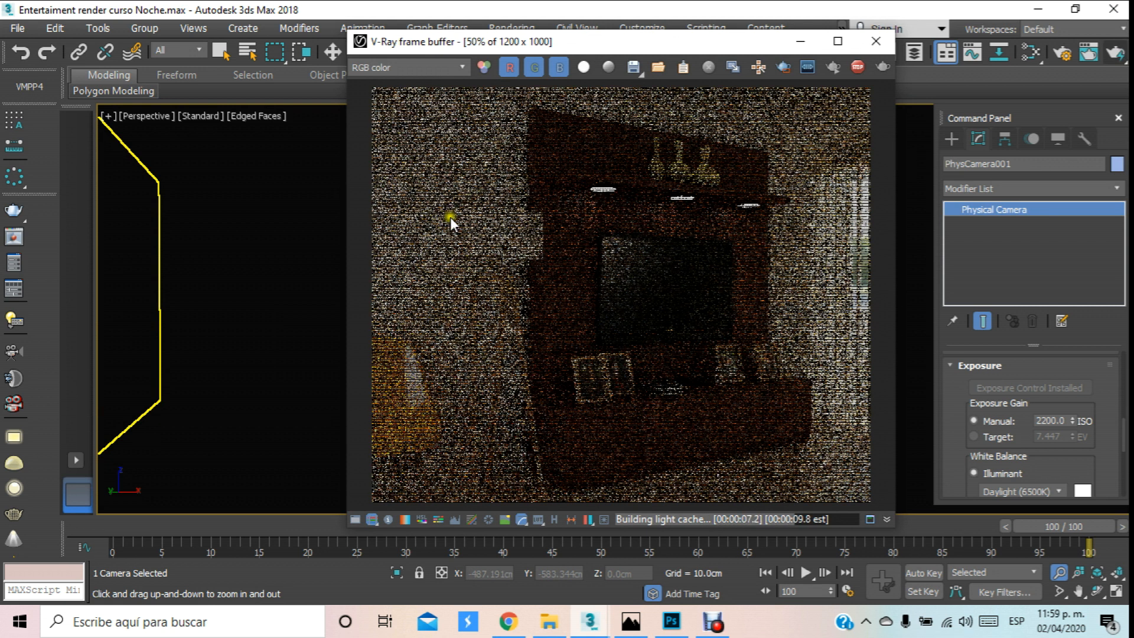
pyautogui.click(876, 41)
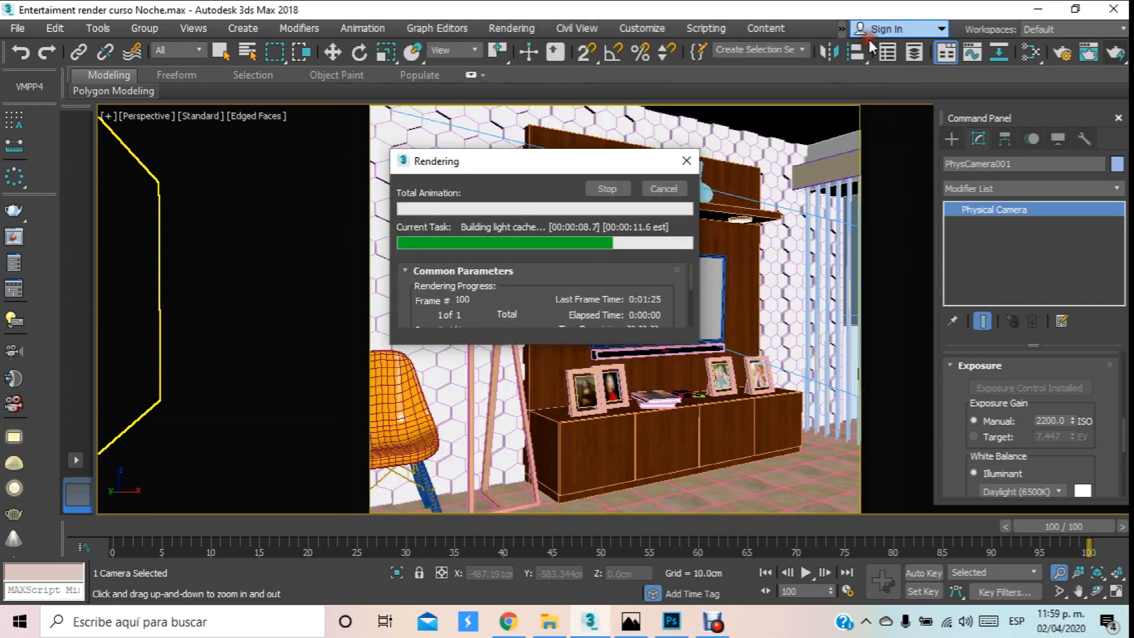
pyautogui.click(669, 188)
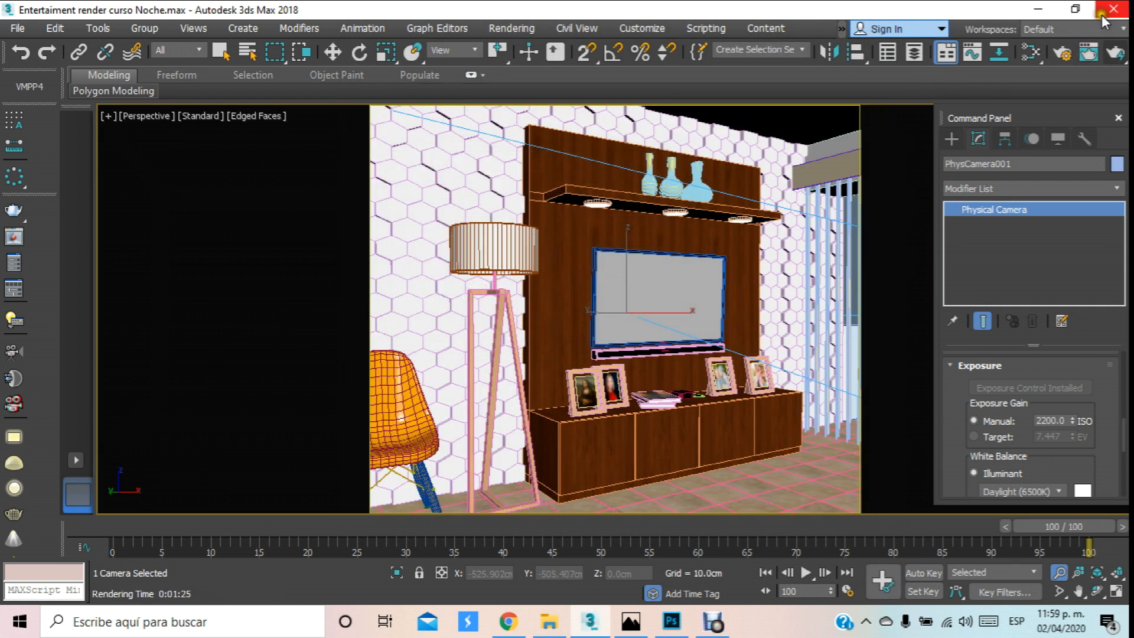
# Set the render output size to the 640x480 preset.
pyautogui.click(1062, 52)
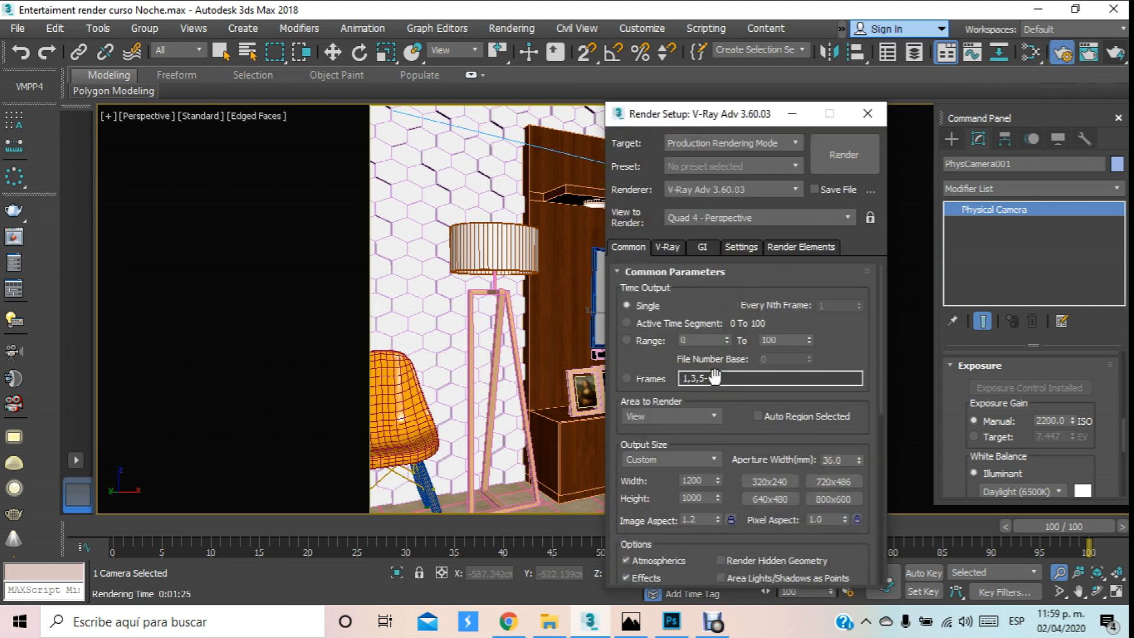
pyautogui.click(770, 497)
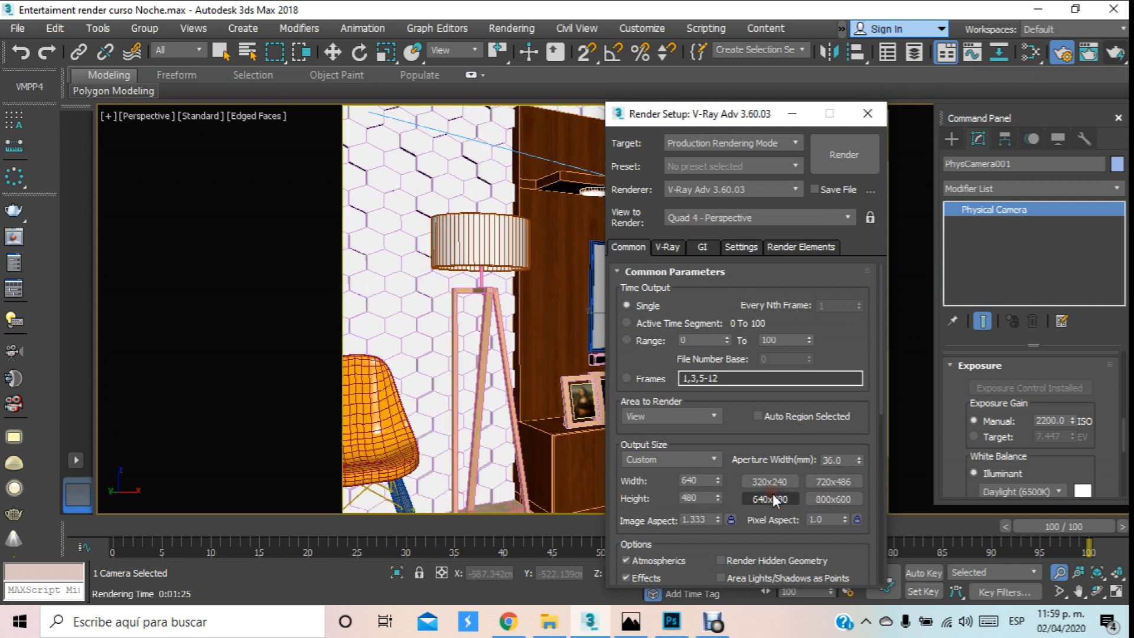
pyautogui.click(865, 115)
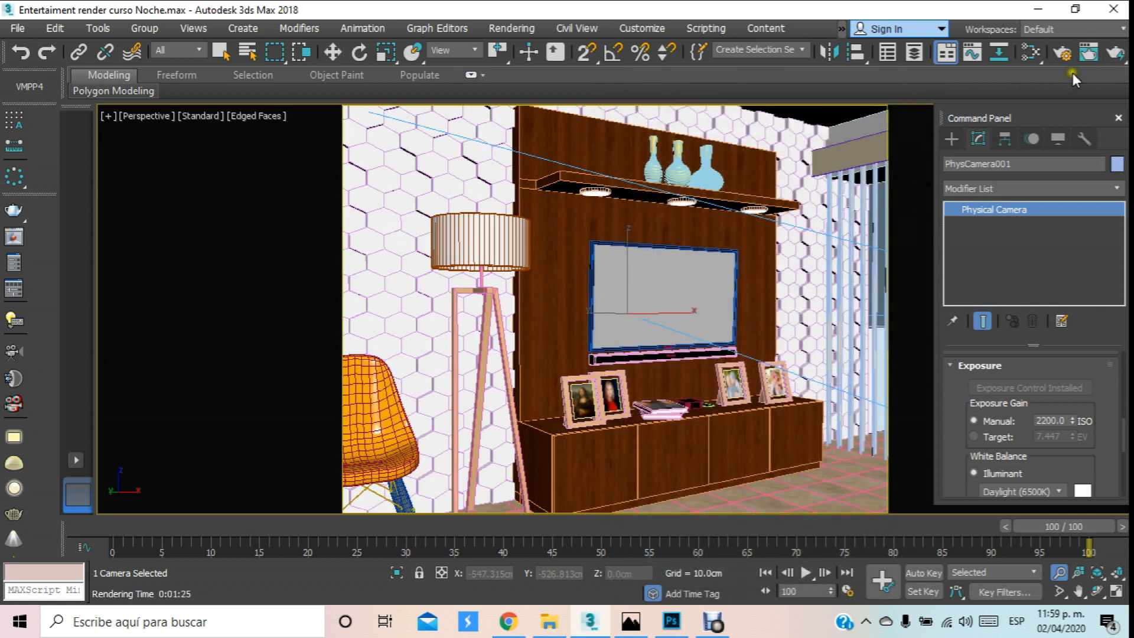
# Try an output width of 1200 in the render setup and return to the 640x480 preset.
pyautogui.click(1061, 54)
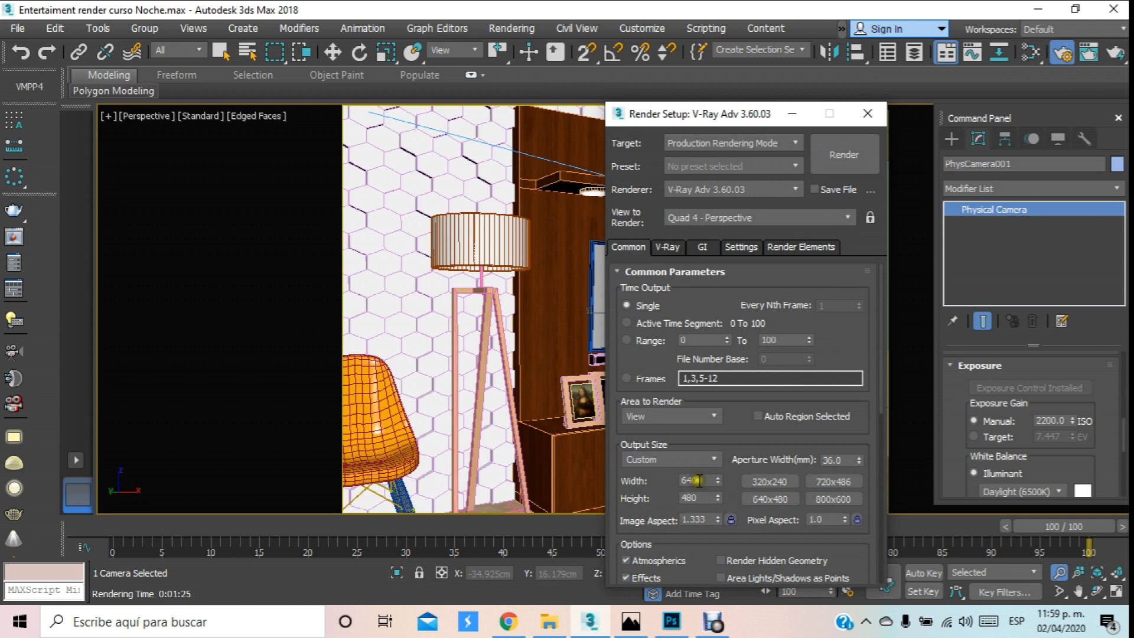
pyautogui.doubleClick(698, 480)
pyautogui.write('1200')
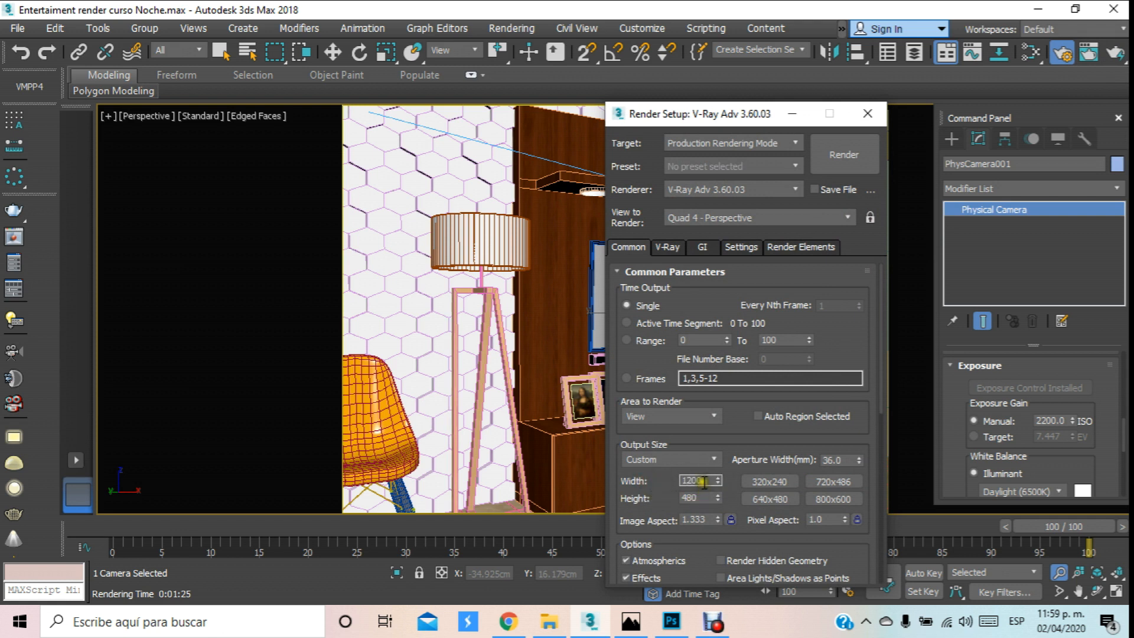
pyautogui.moveTo(704, 482); pyautogui.dragTo(663, 481)
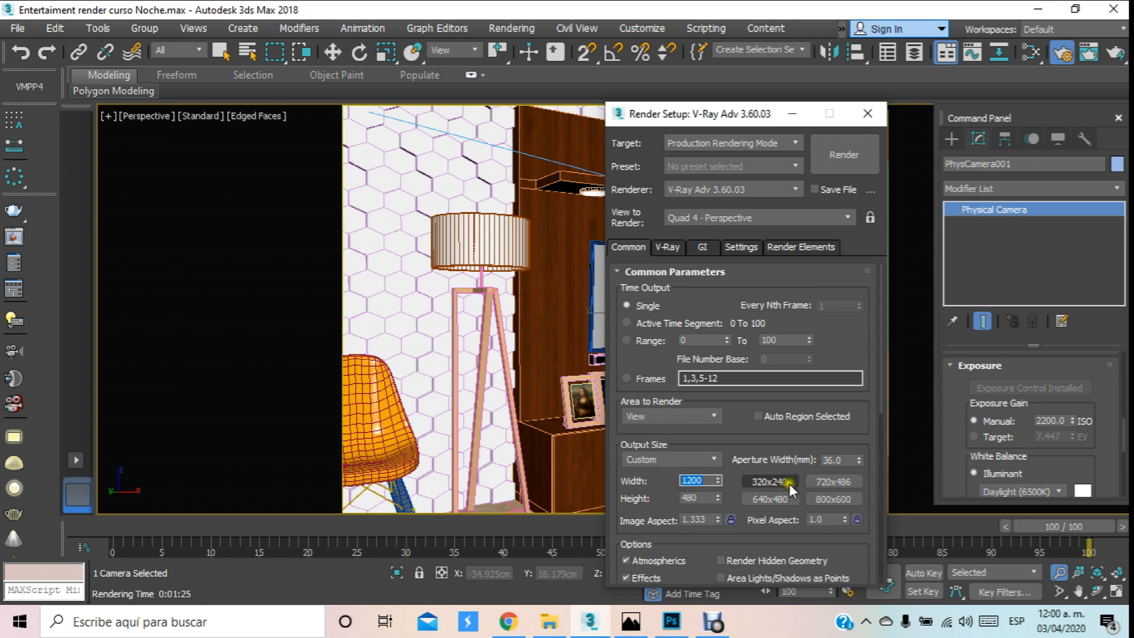
pyautogui.click(770, 499)
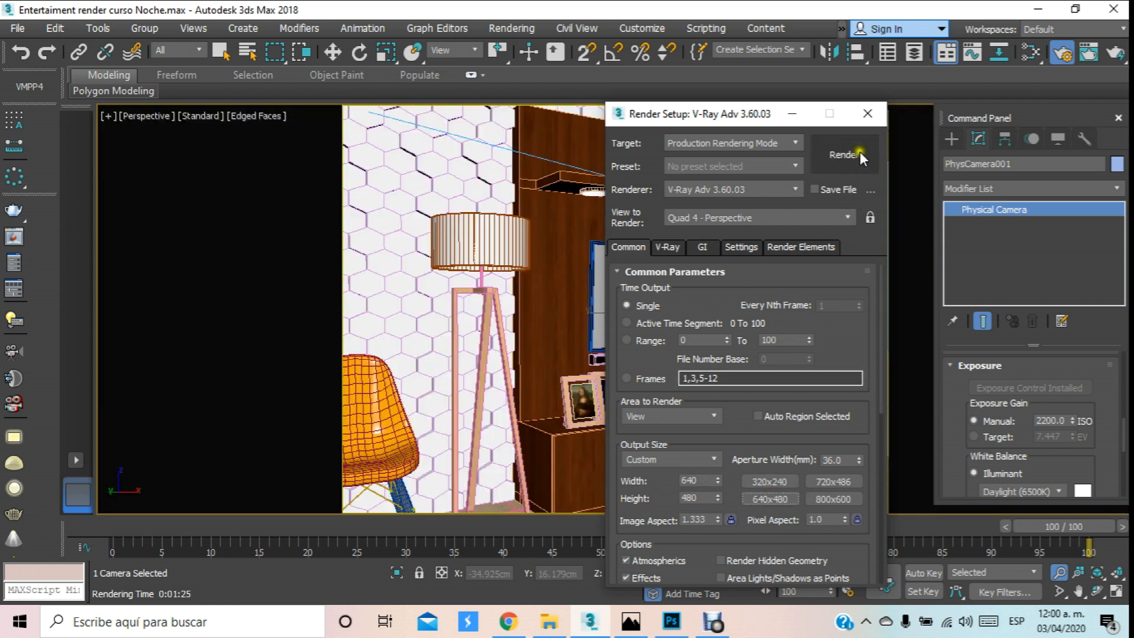
pyautogui.click(868, 115)
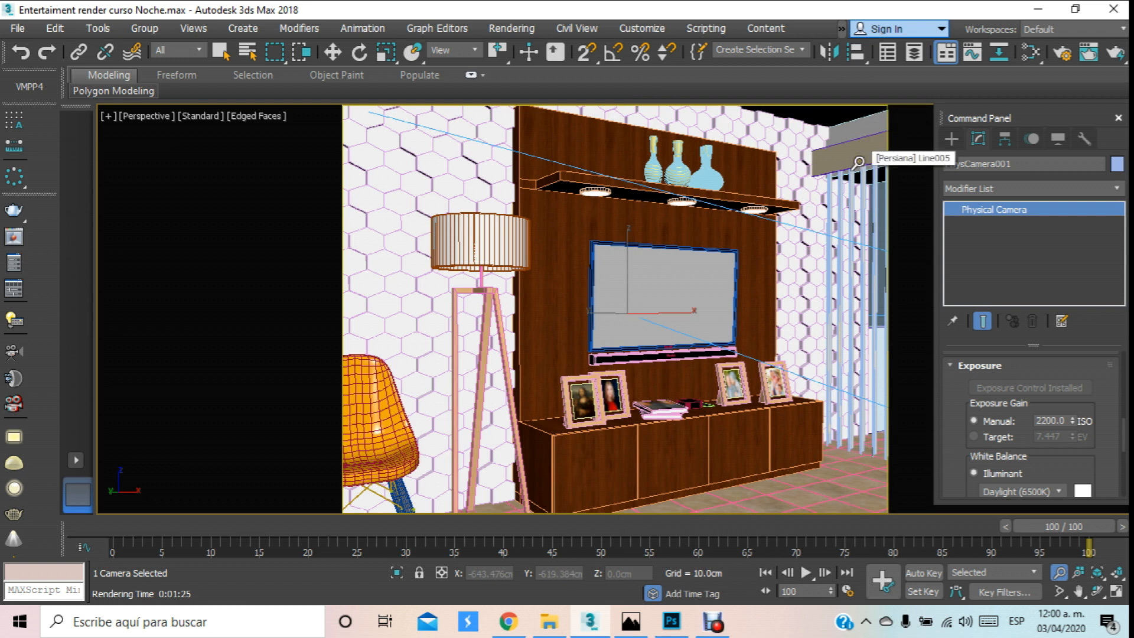
# Start a test render of the perspective view at 640x480 and cancel it partway.
pyautogui.click(1116, 52)
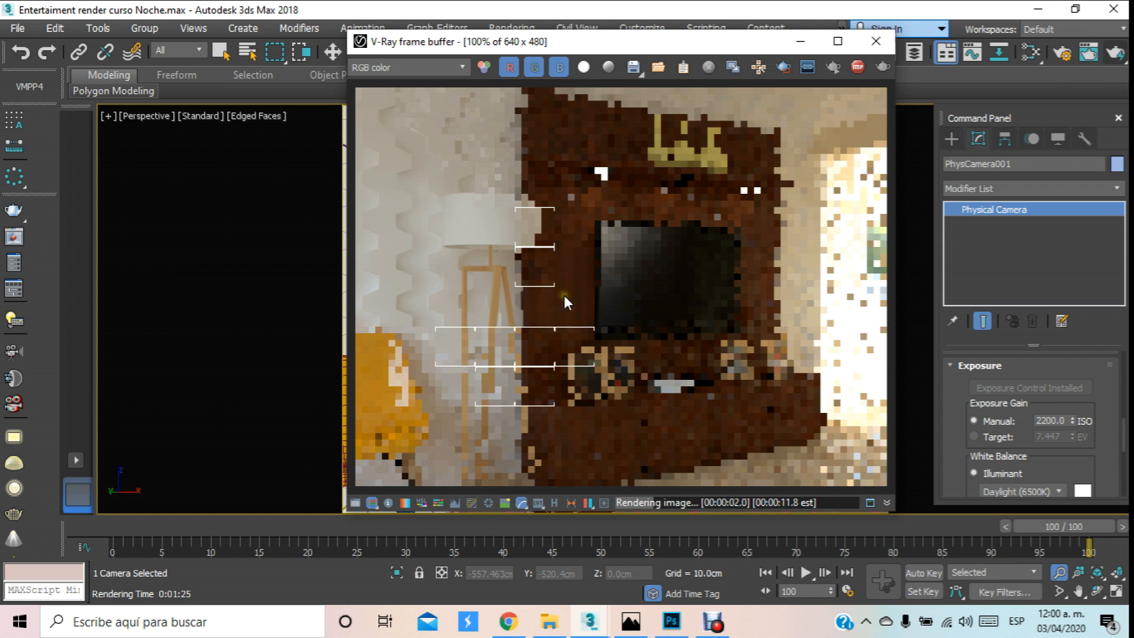
pyautogui.click(874, 41)
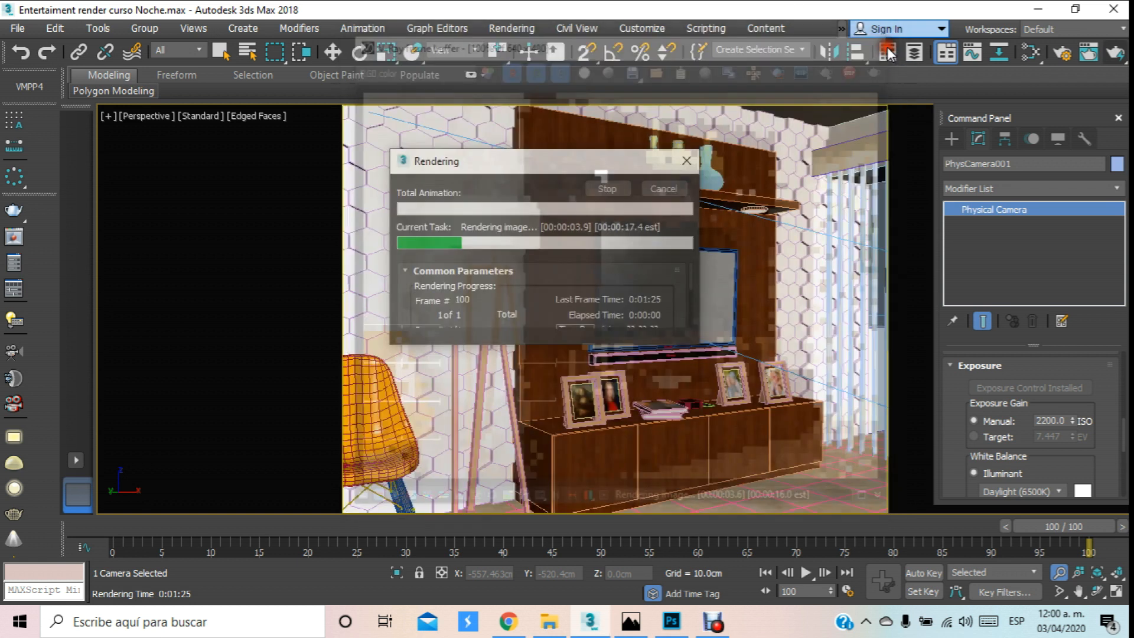
pyautogui.click(664, 188)
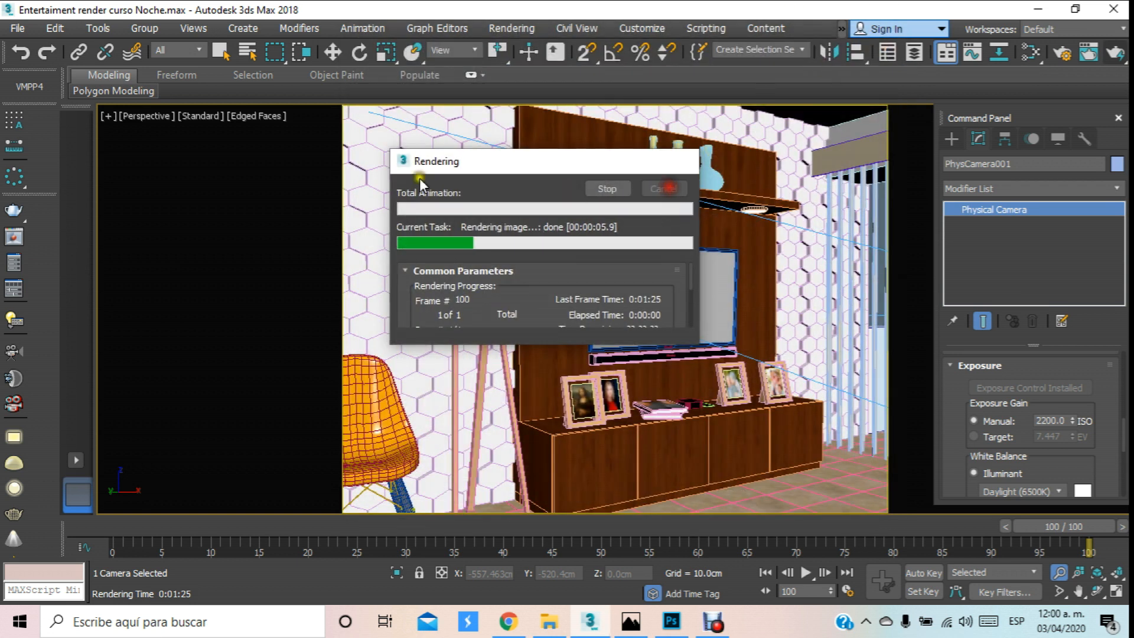
# Switch the viewport to look through PhysCamera001.
pyautogui.click(159, 116)
pyautogui.moveTo(228, 131)
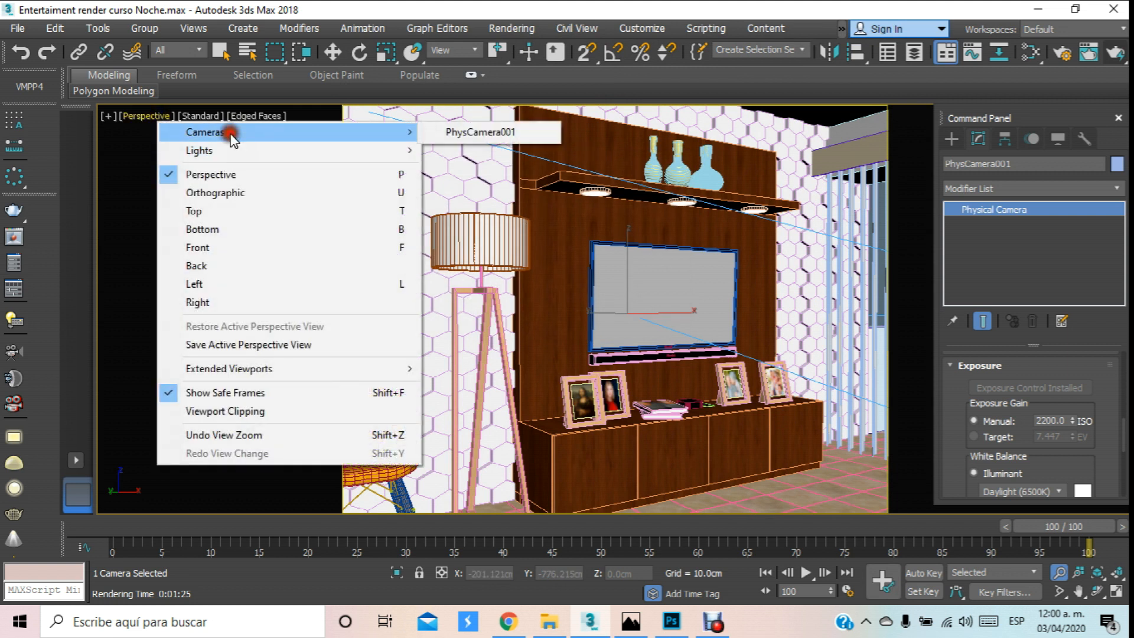
pyautogui.click(508, 131)
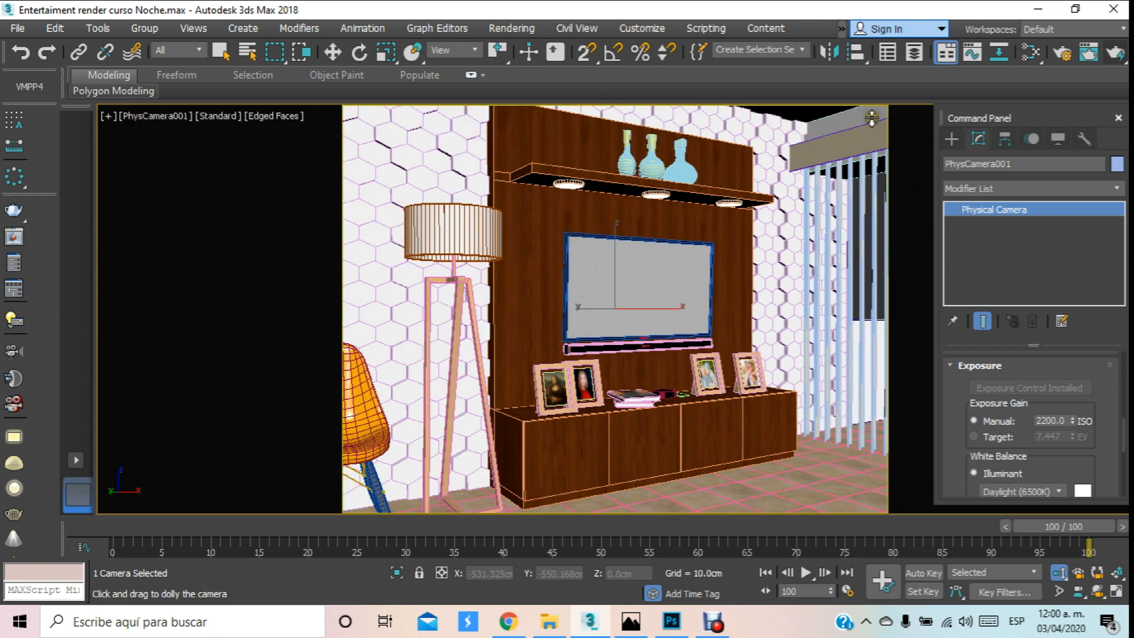
# Remove the existing camera and, in the top view, create a Physical camera aimed at the TV wall with a target distance of about 409 cm.
pyautogui.press('t')
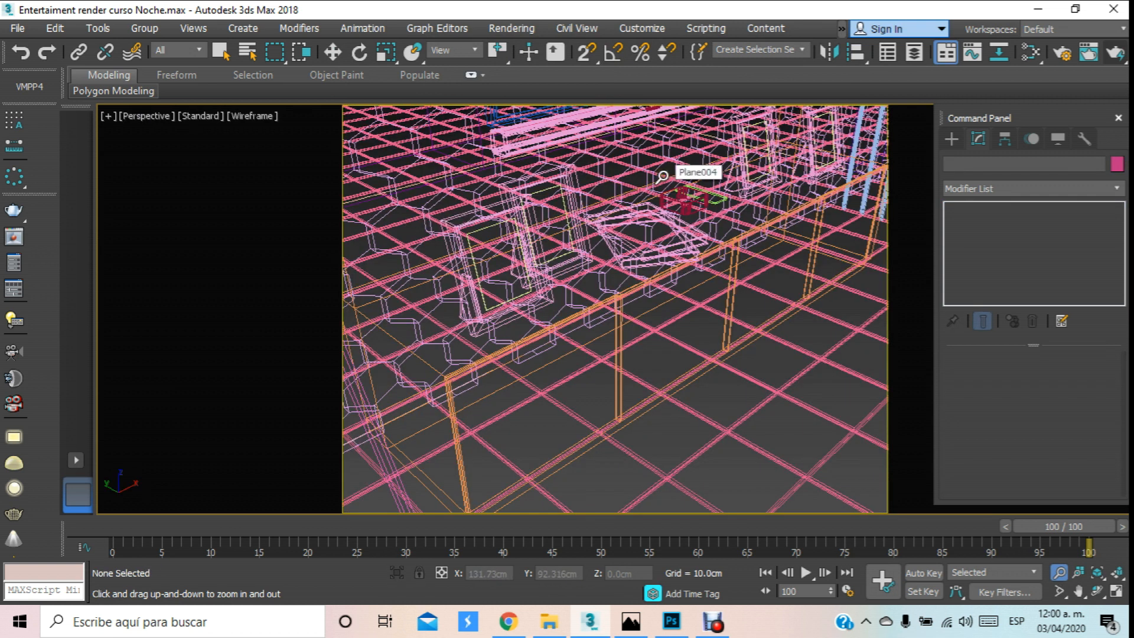
pyautogui.press('t')
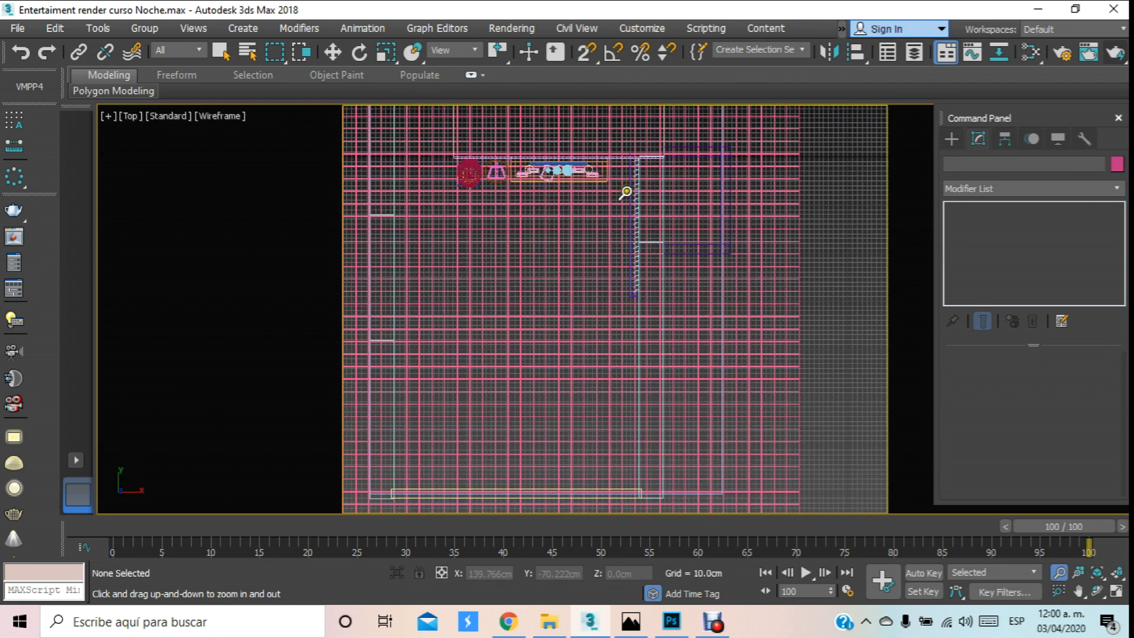
pyautogui.click(951, 139)
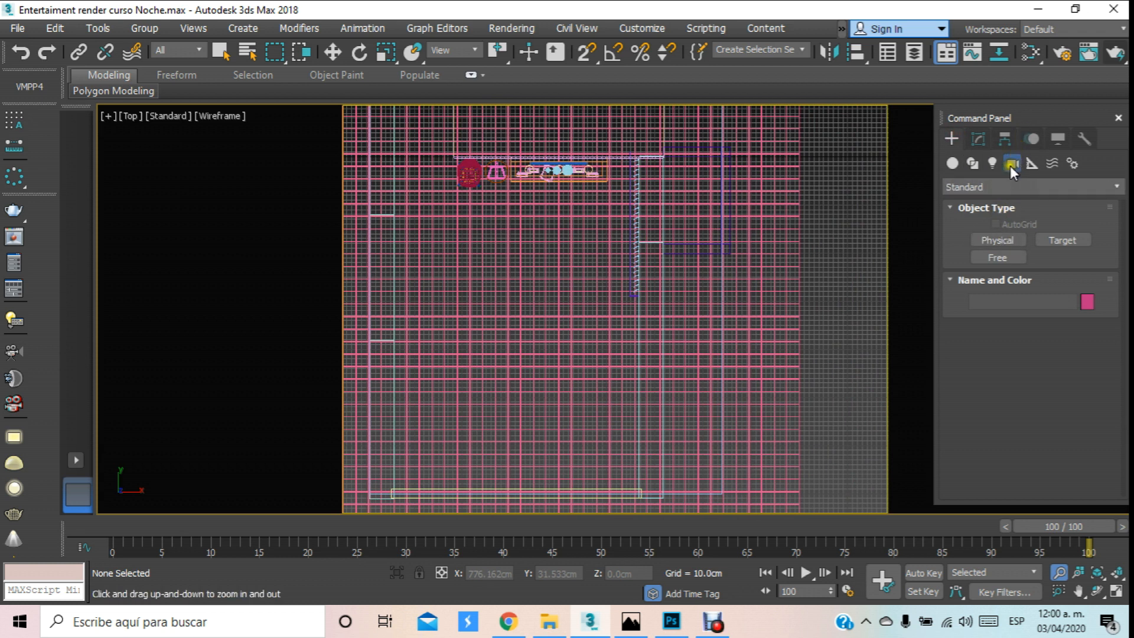
pyautogui.click(994, 242)
pyautogui.moveTo(457, 298); pyautogui.dragTo(585, 140)
# Set the new camera's manual exposure gain to 5000 ISO.
pyautogui.scroll(-10, 973, 419)
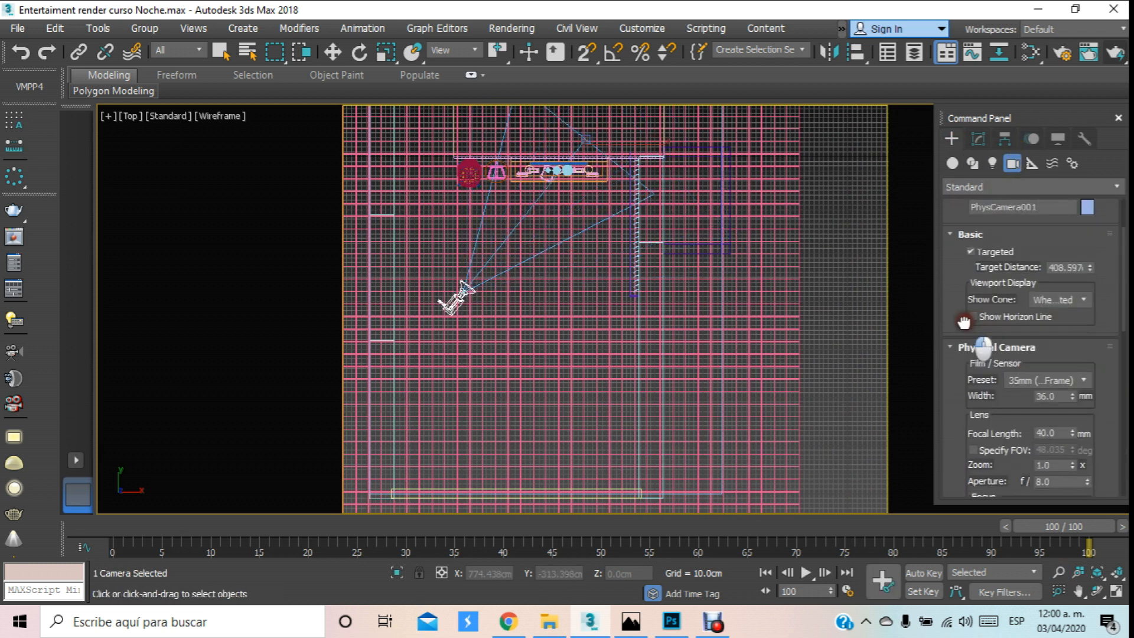
pyautogui.scroll(-3, 943, 310)
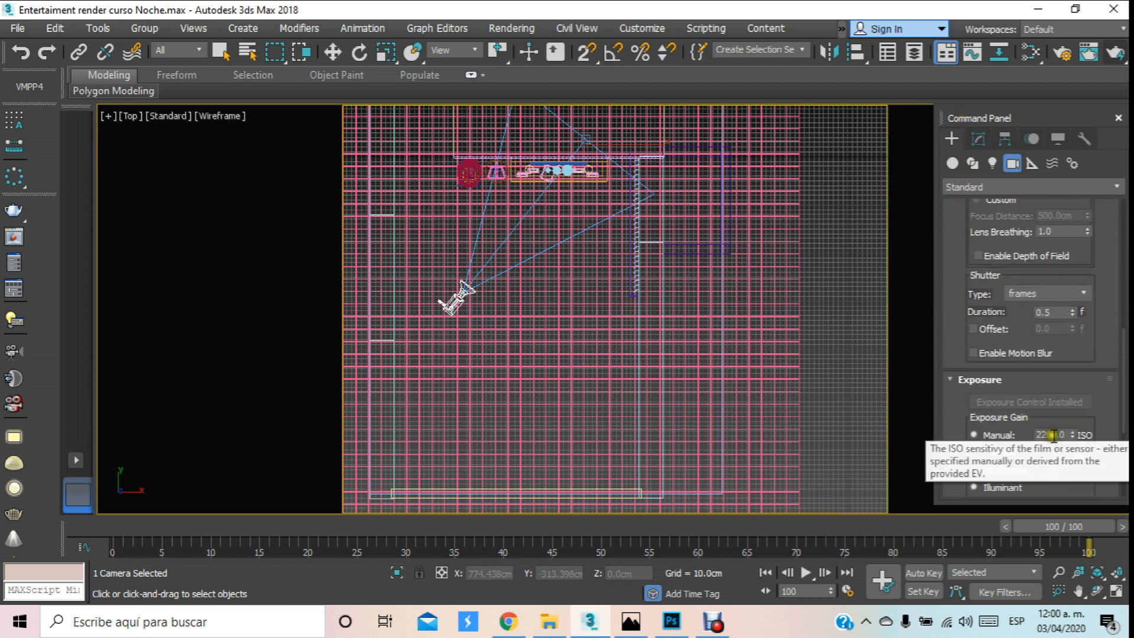
pyautogui.doubleClick(1054, 435)
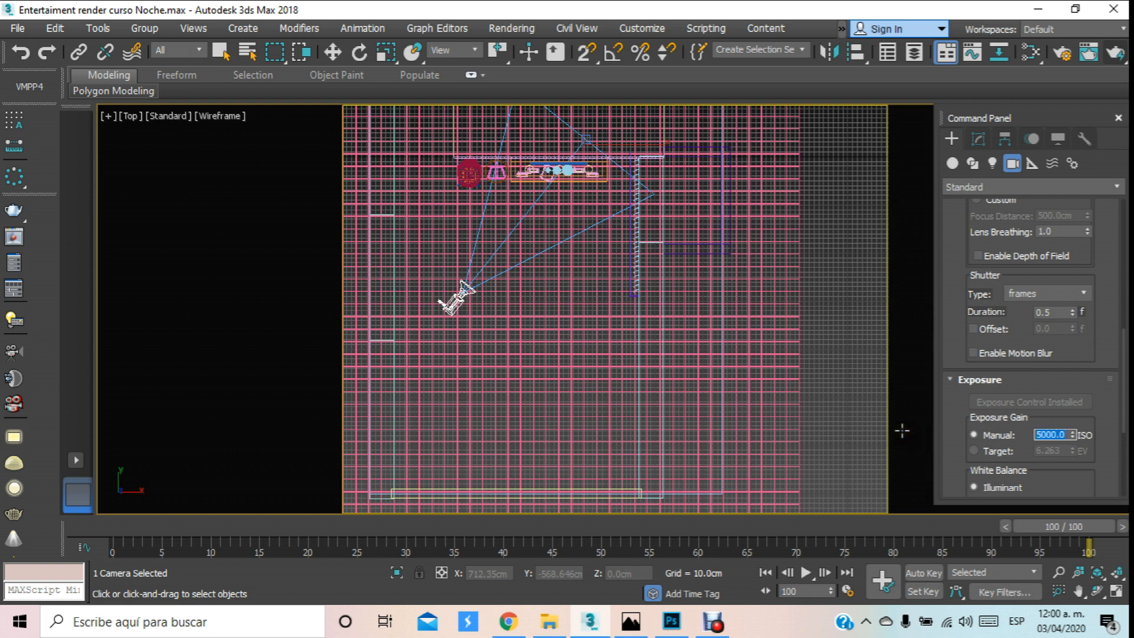
# Look through the new camera, start a test render and cancel it.
pyautogui.moveTo(628, 302); pyautogui.dragTo(718, 431, button='middle')
pyautogui.press('c')
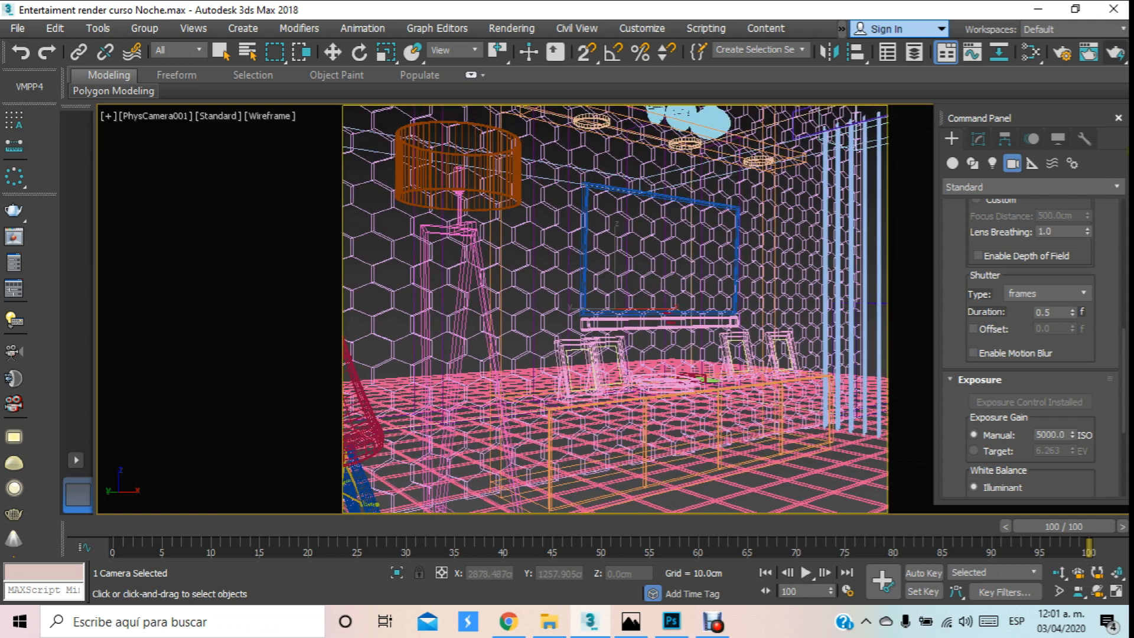
pyautogui.click(1115, 52)
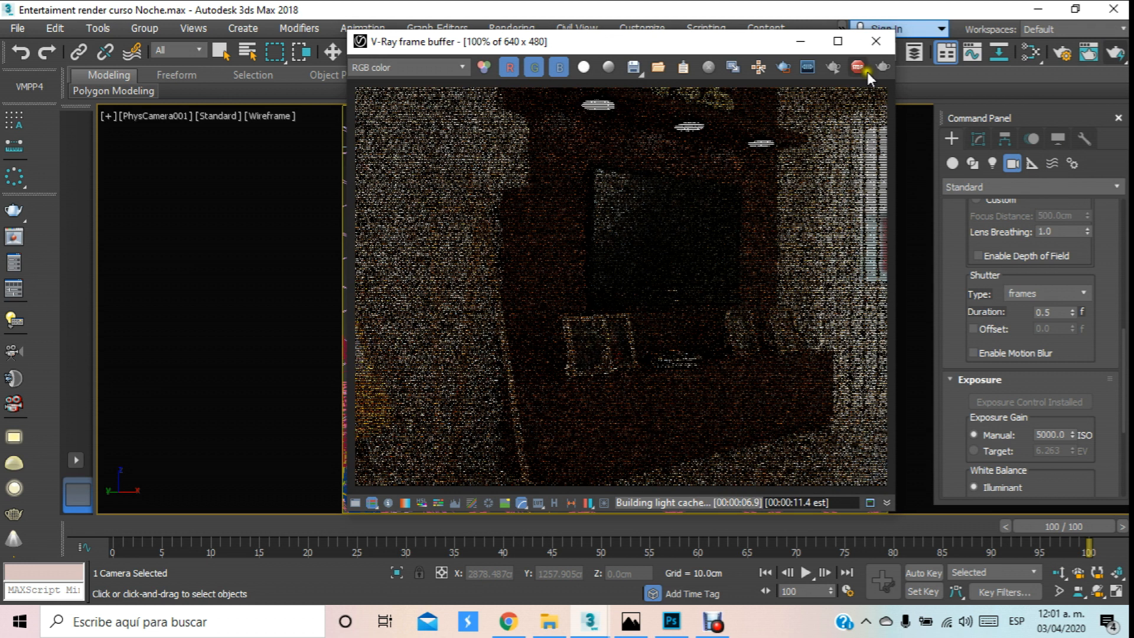
pyautogui.click(873, 38)
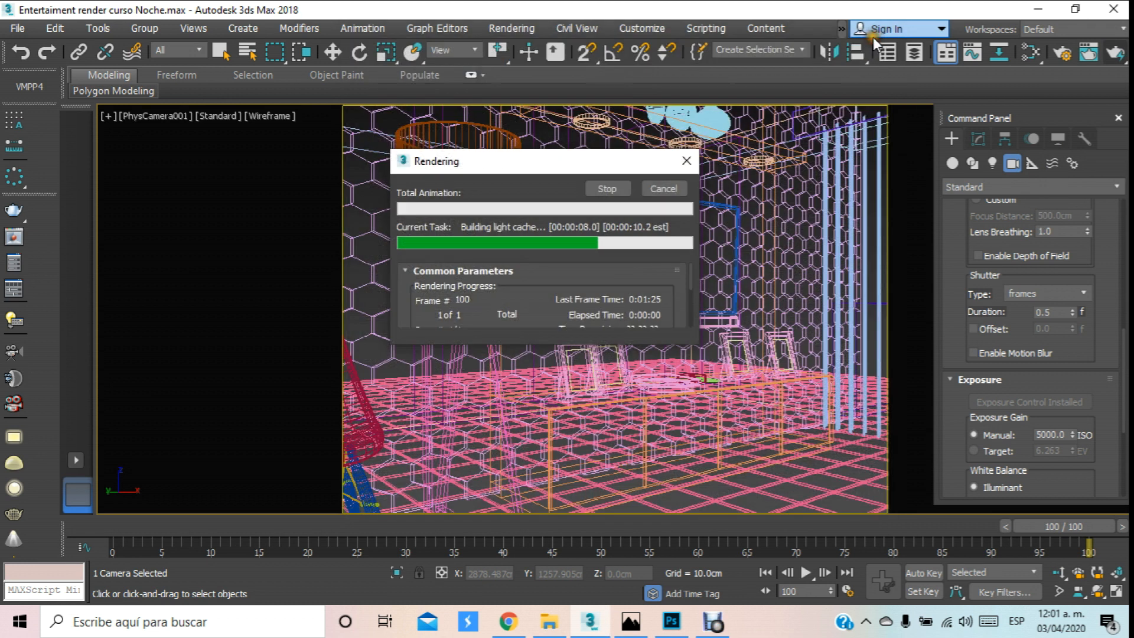
pyautogui.click(664, 187)
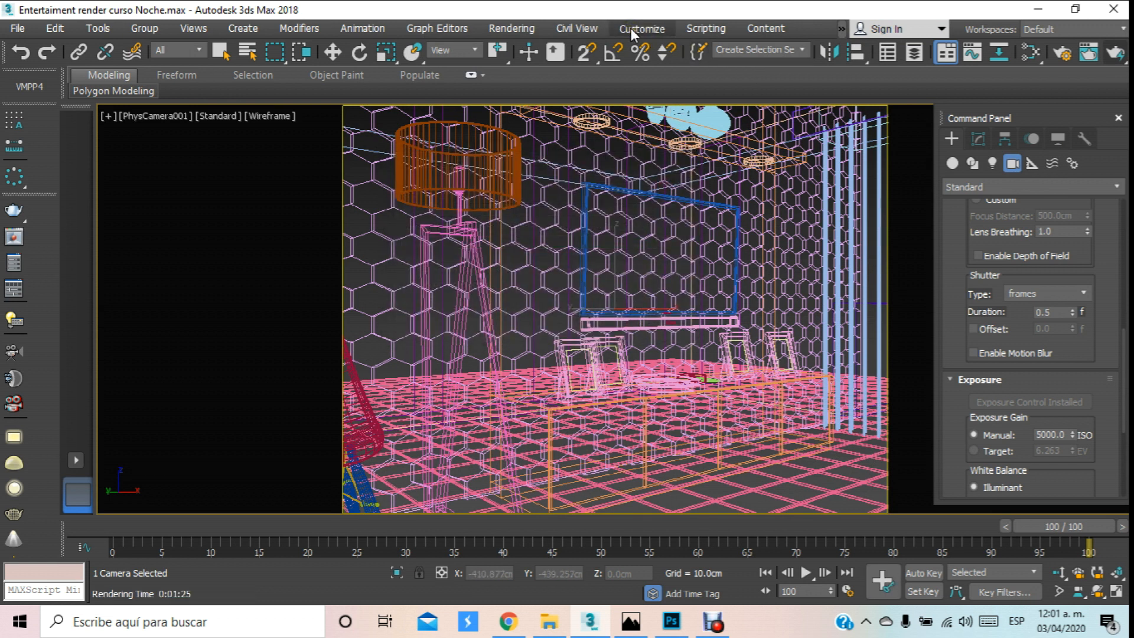
# Disable the background environment map in the environment settings and render the camera view.
pyautogui.click(511, 28)
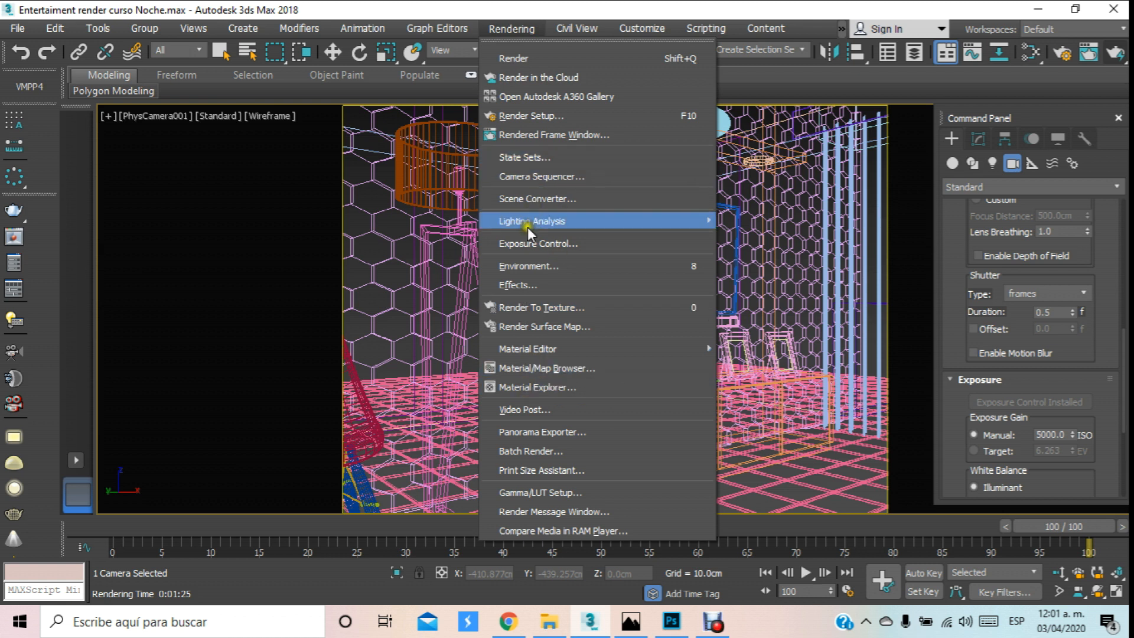
pyautogui.click(521, 266)
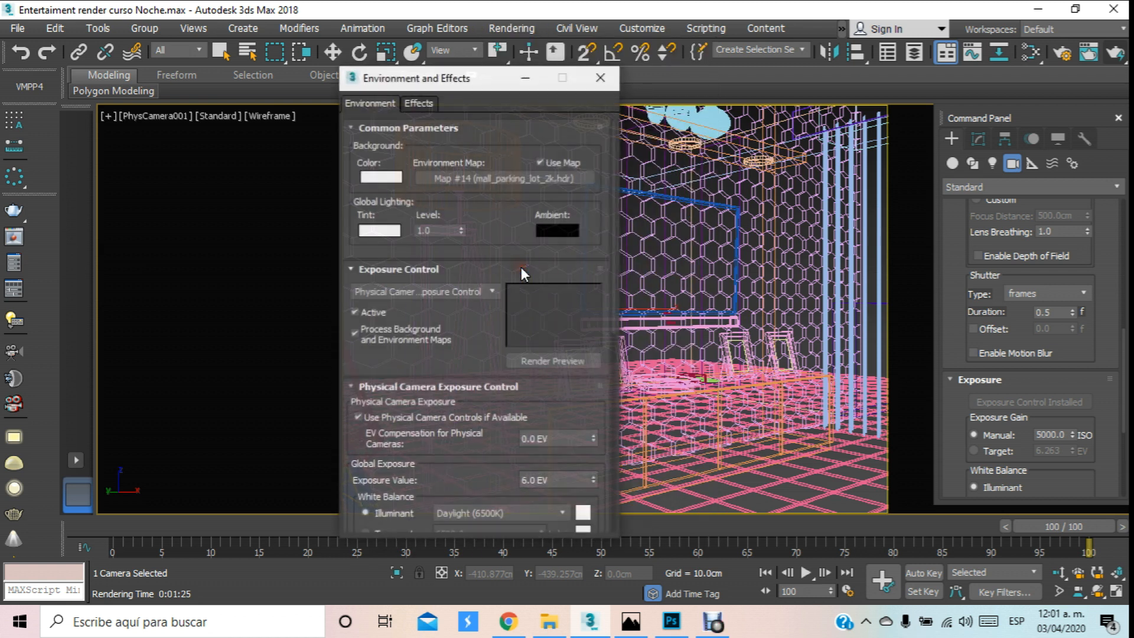
pyautogui.click(547, 160)
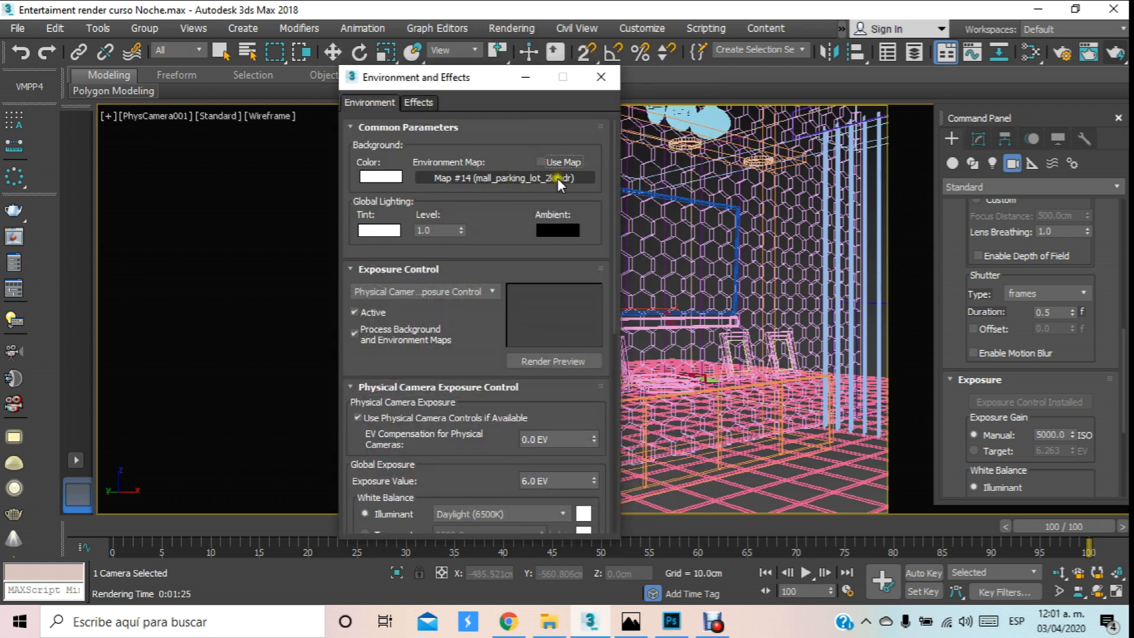
pyautogui.click(600, 77)
pyautogui.click(1115, 54)
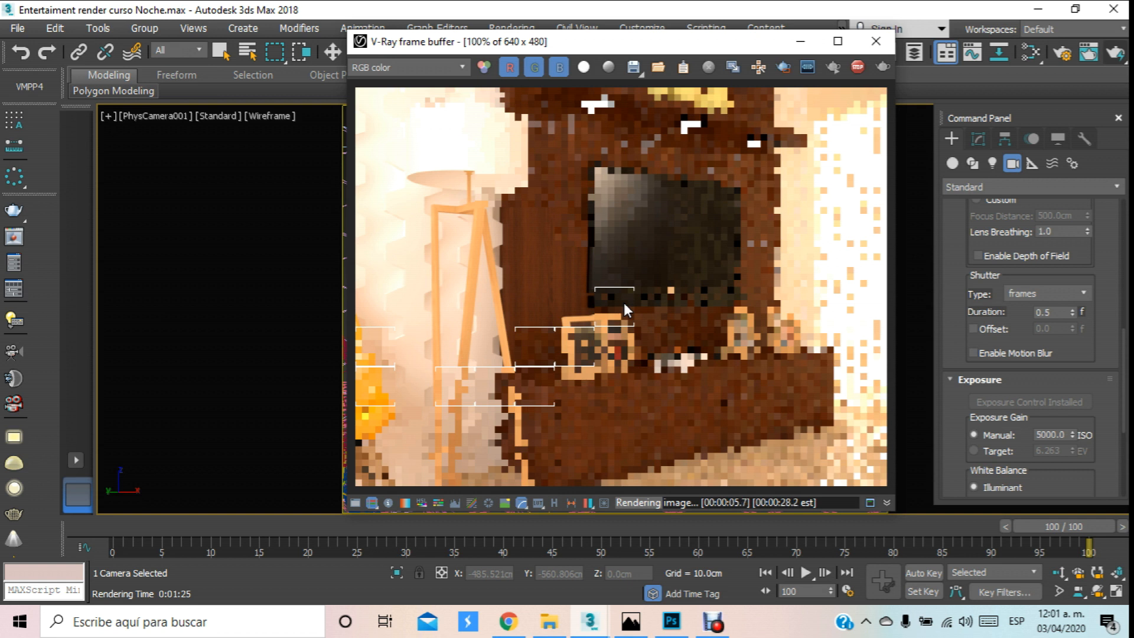
# Close the frame buffer, cancel the running render and show the camera view with default shading.
pyautogui.click(866, 40)
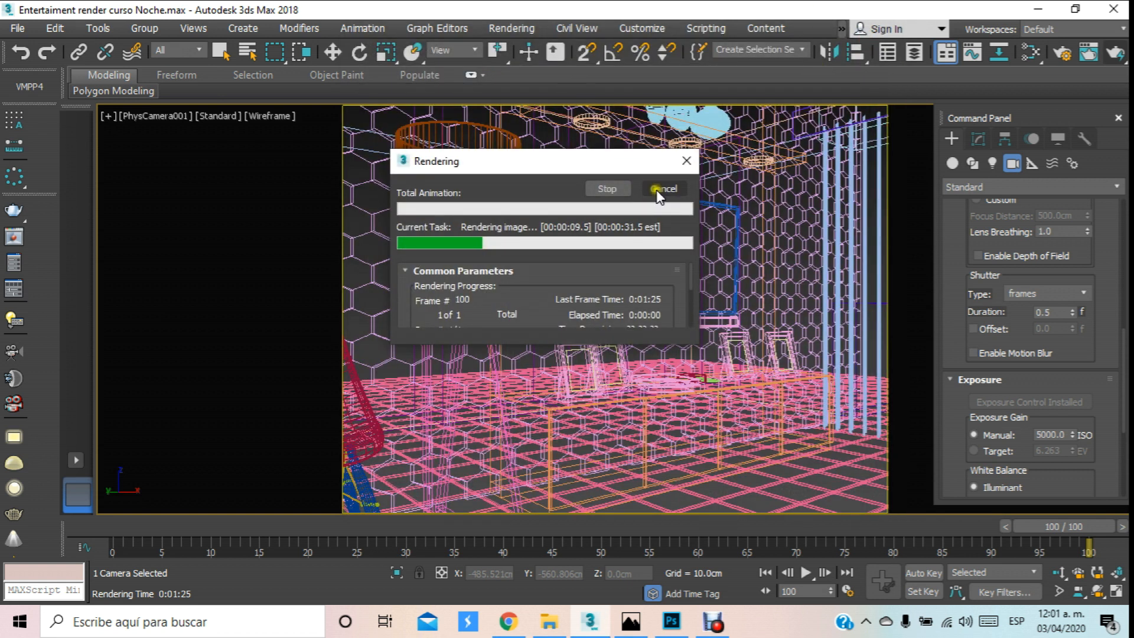
pyautogui.click(657, 190)
pyautogui.click(273, 115)
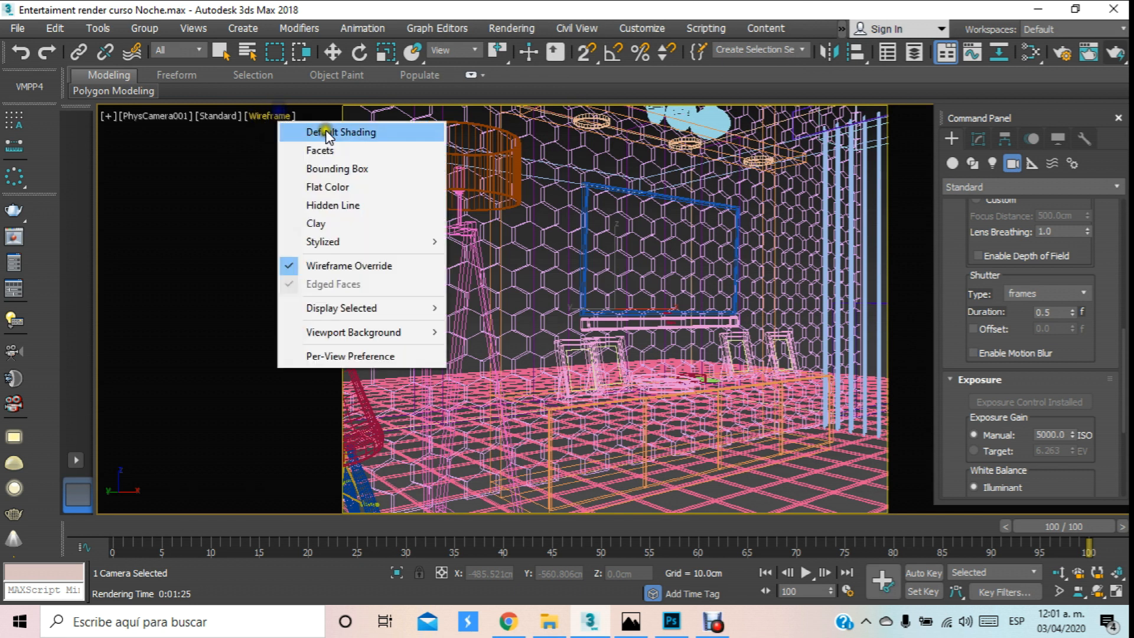
pyautogui.click(325, 130)
# Delete the Physical camera from the scene, working in a wireframe top view.
pyautogui.press('t')
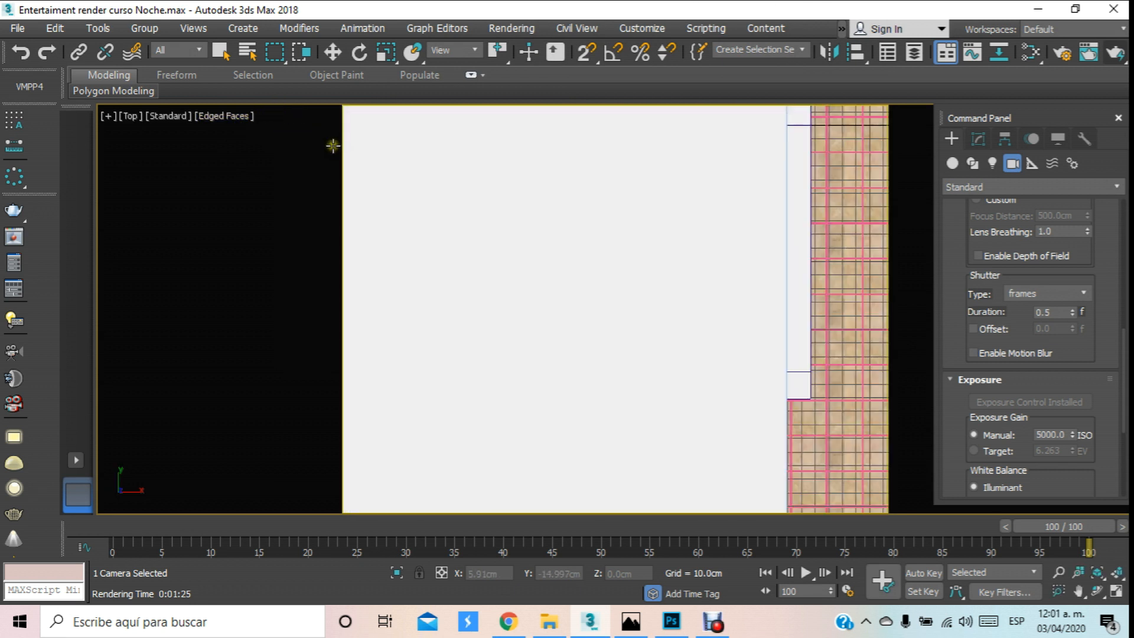
pyautogui.click(221, 116)
pyautogui.click(287, 267)
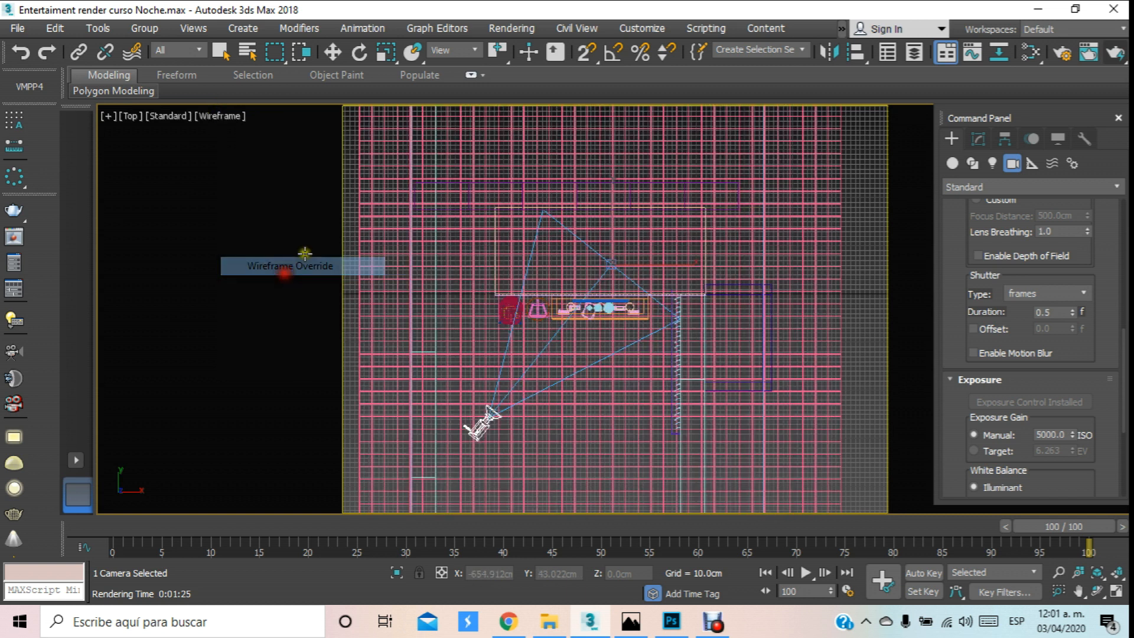
pyautogui.click(341, 46)
pyautogui.press('Delete')
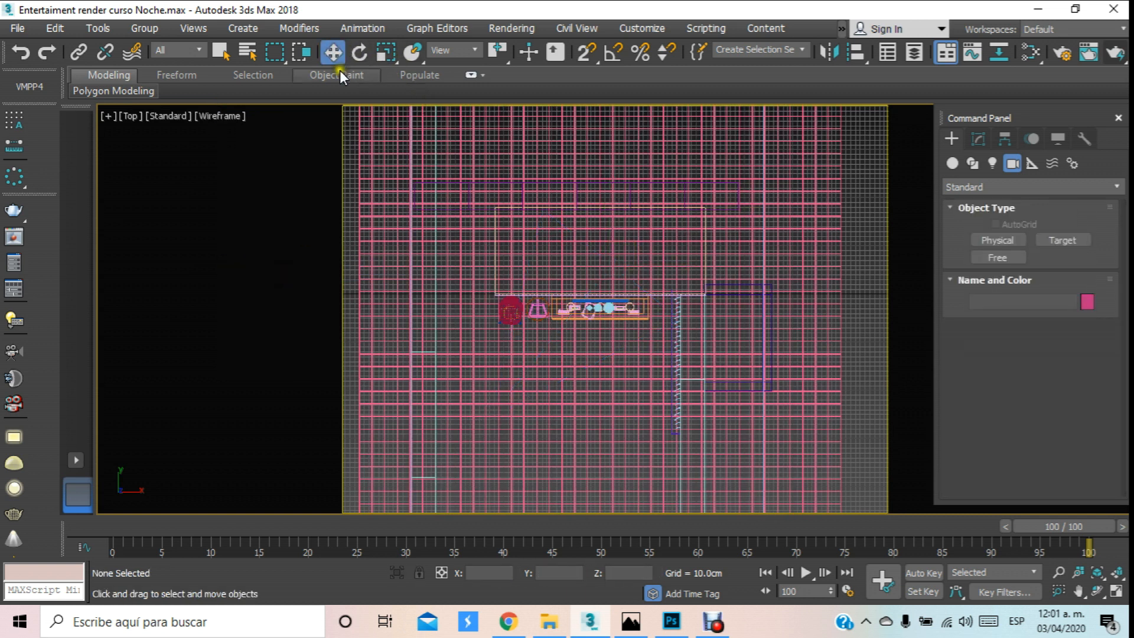
# Examine the vertical blinds beside the TV wall in a shaded perspective view and select the Persiana group.
pyautogui.press('p')
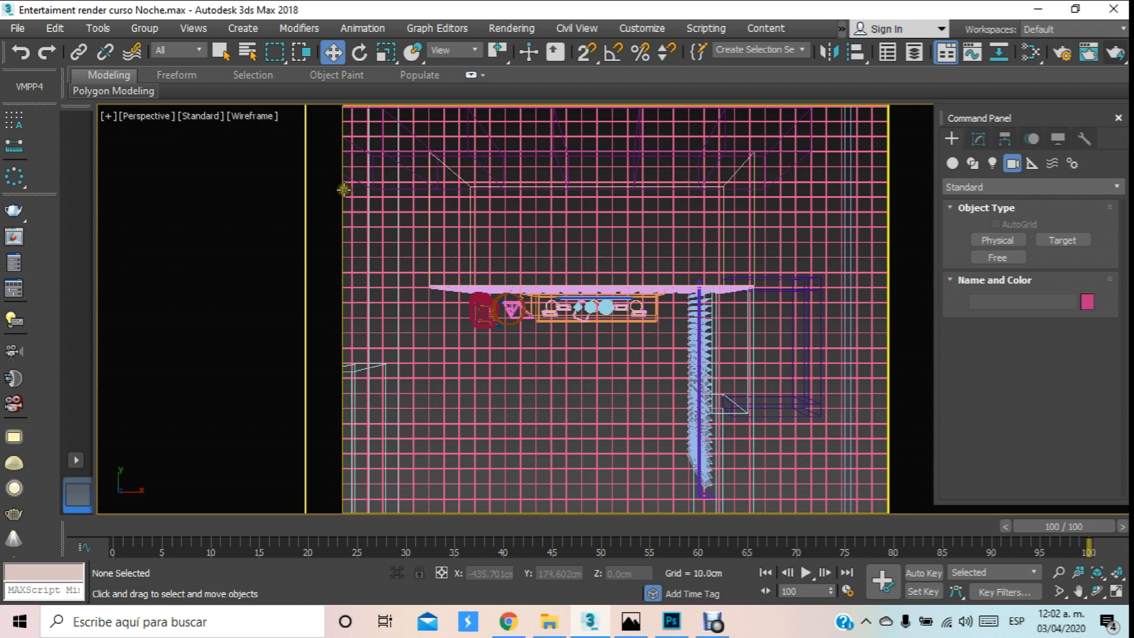
pyautogui.click(251, 115)
pyautogui.click(271, 131)
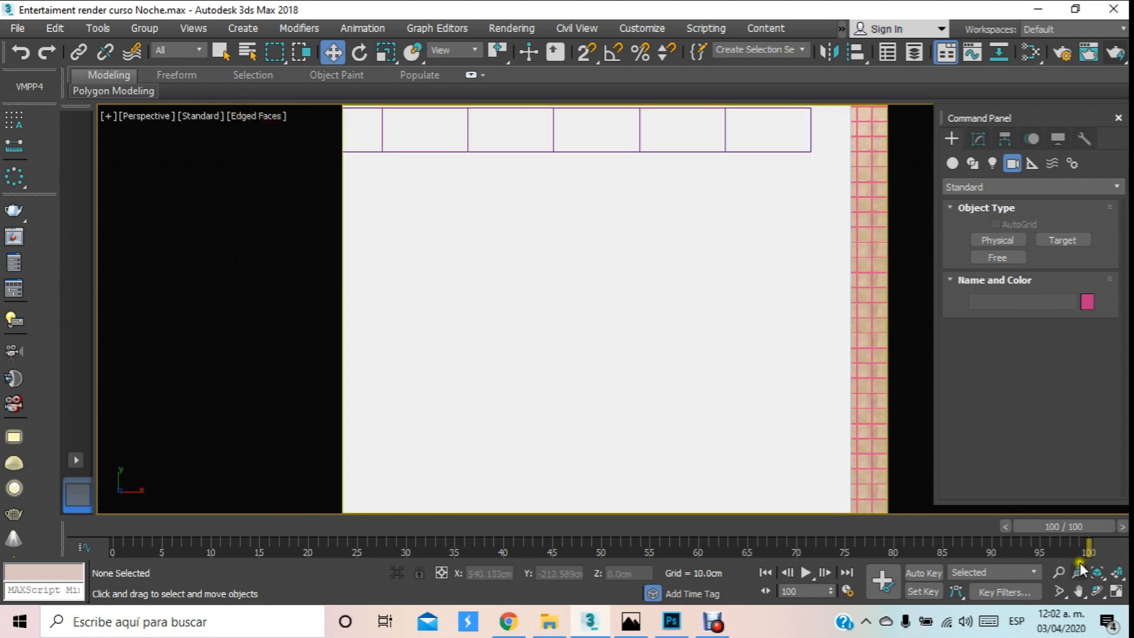
pyautogui.click(1095, 593)
pyautogui.moveTo(547, 313); pyautogui.dragTo(696, 269)
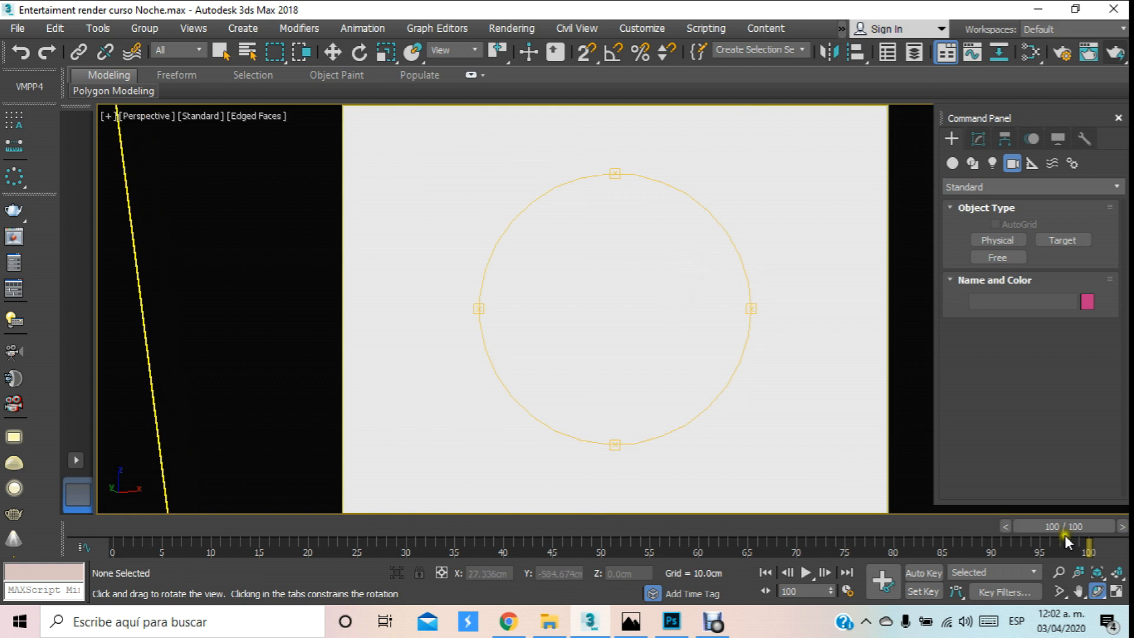
pyautogui.click(1057, 572)
pyautogui.moveTo(639, 318)
pyautogui.mouseDown()
pyautogui.moveTo(653, 248)
pyautogui.moveTo(655, 279)
pyautogui.moveTo(618, 328)
pyautogui.moveTo(632, 322)
pyautogui.mouseUp()
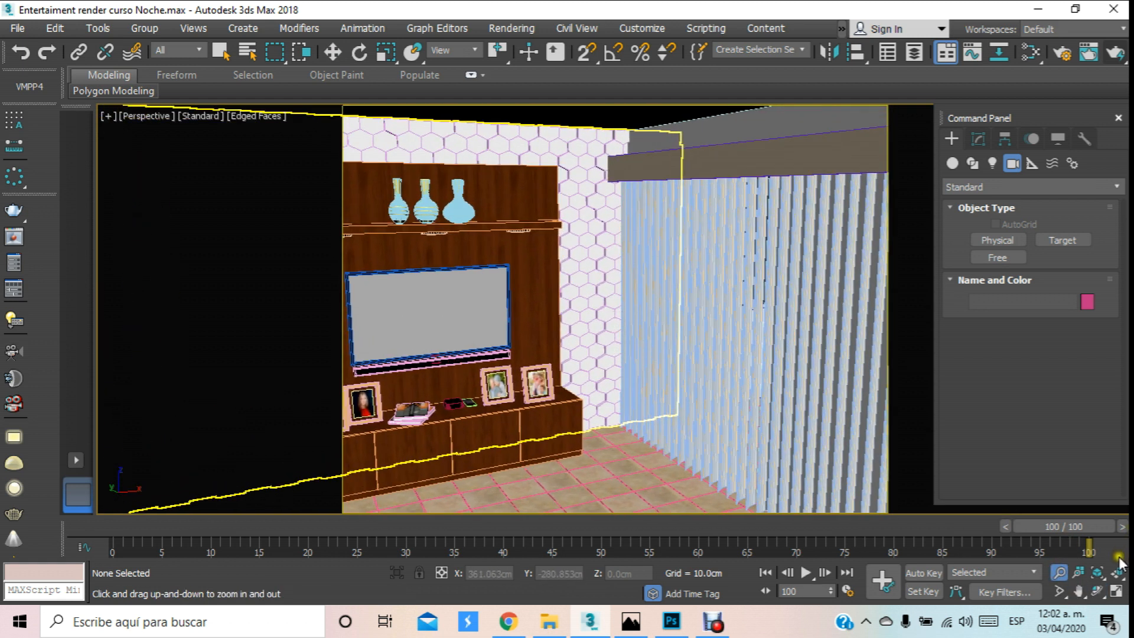
pyautogui.click(1097, 591)
pyautogui.moveTo(611, 286); pyautogui.dragTo(523, 200)
pyautogui.click(333, 52)
pyautogui.click(691, 136)
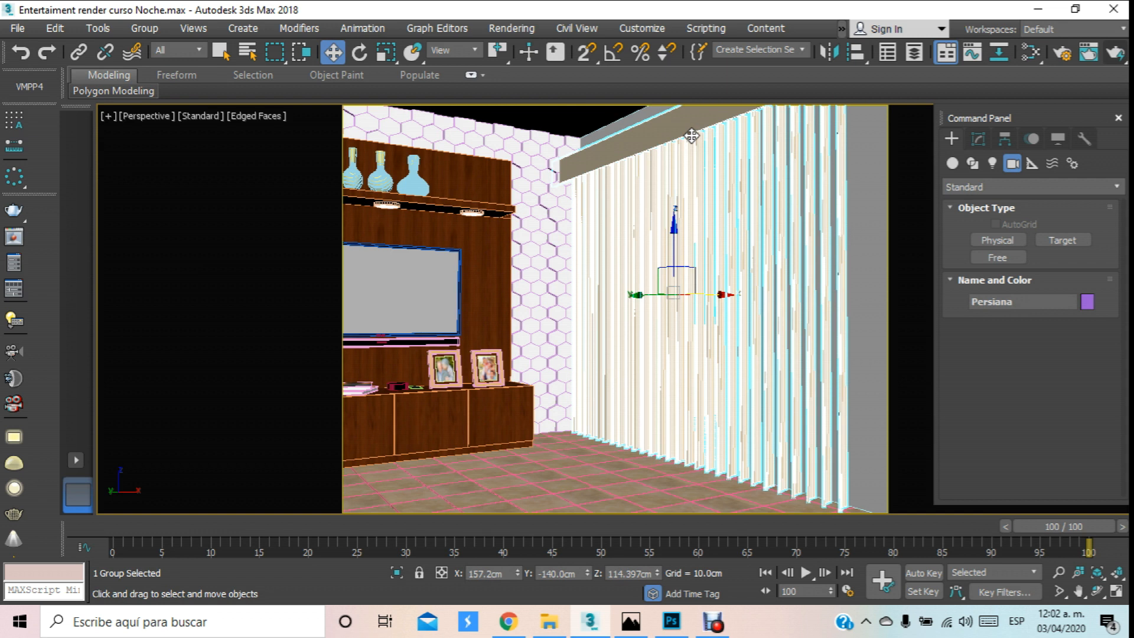
# Create a thin upright box outside the room on the floor, about 1 cm long, 18.4 cm wide and 218 cm high.
pyautogui.press('t')
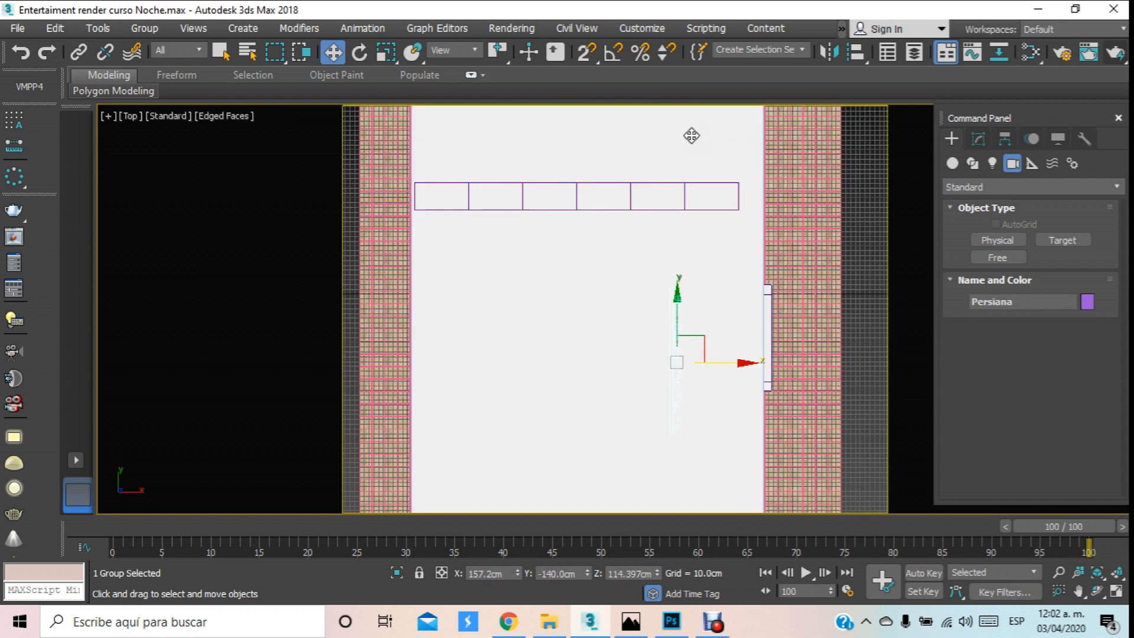
pyautogui.scroll(-3, 689, 132)
pyautogui.moveTo(689, 132); pyautogui.dragTo(678, 129, button='middle')
pyautogui.scroll(5, 815, 195)
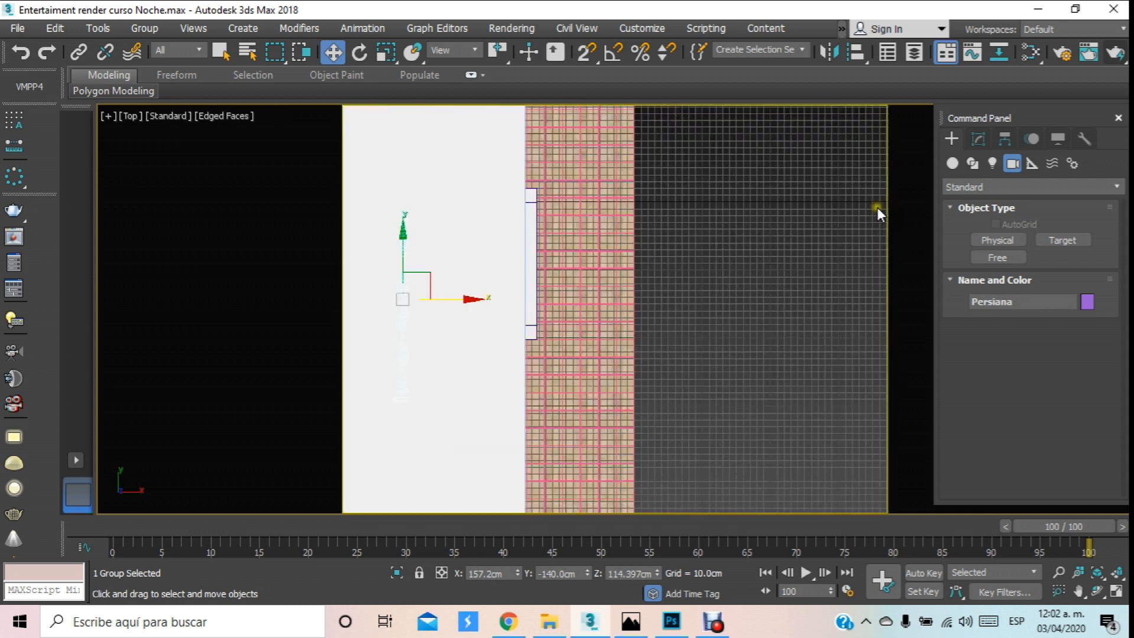
pyautogui.click(951, 162)
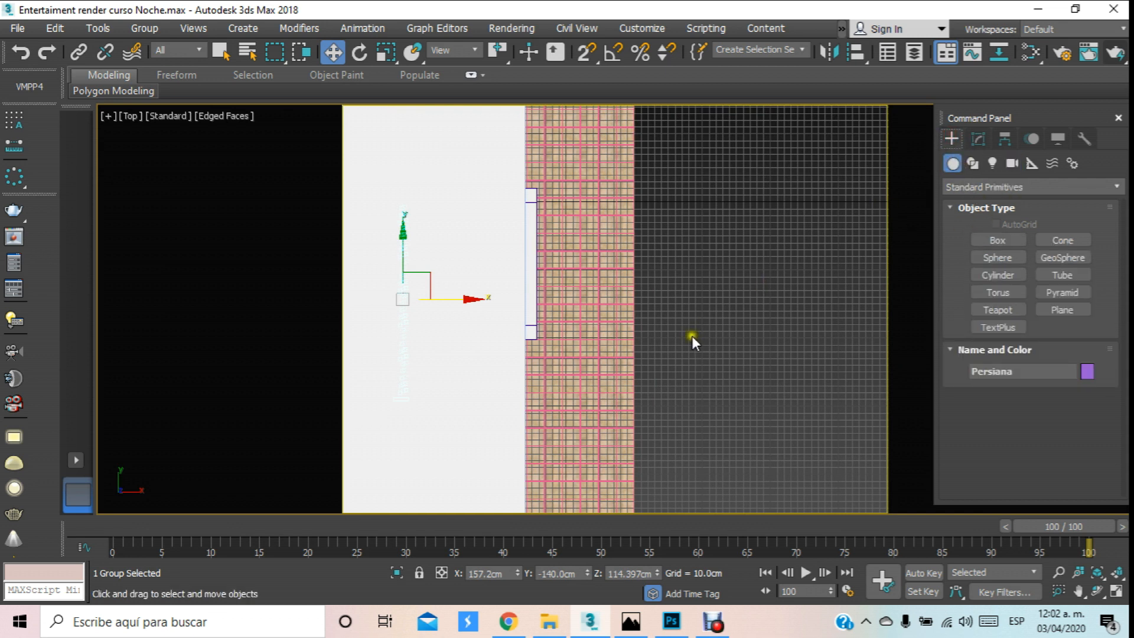
pyautogui.moveTo(684, 335)
pyautogui.mouseDown(button='middle')
pyautogui.moveTo(648, 334)
pyautogui.moveTo(686, 322)
pyautogui.mouseUp(button='middle')
pyautogui.press('p')
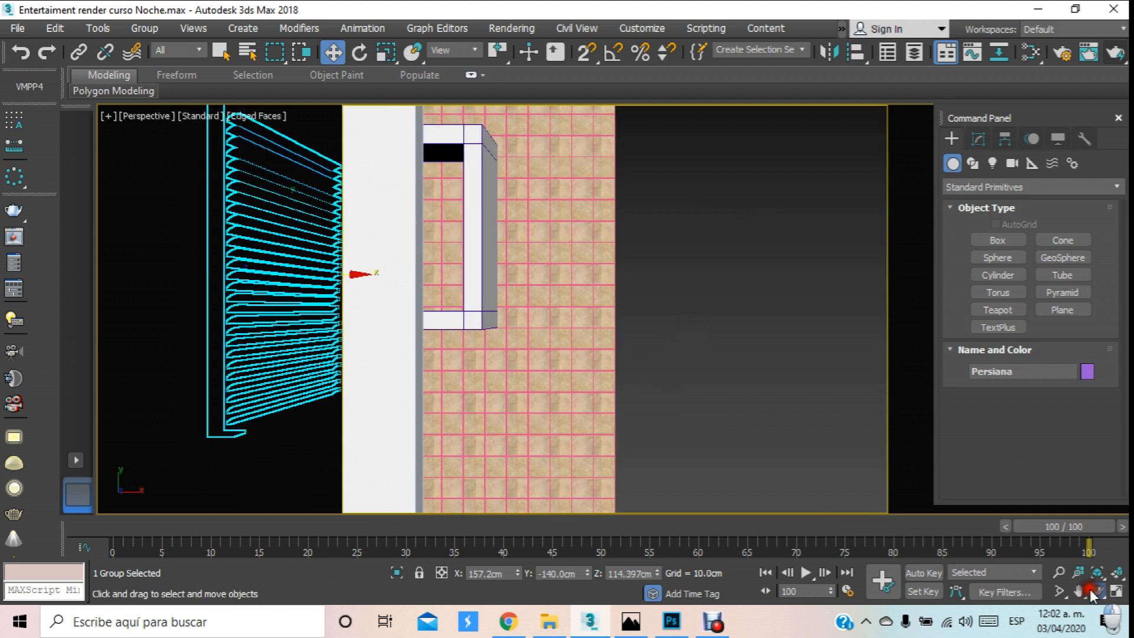
pyautogui.click(1094, 590)
pyautogui.moveTo(573, 445); pyautogui.dragTo(567, 250)
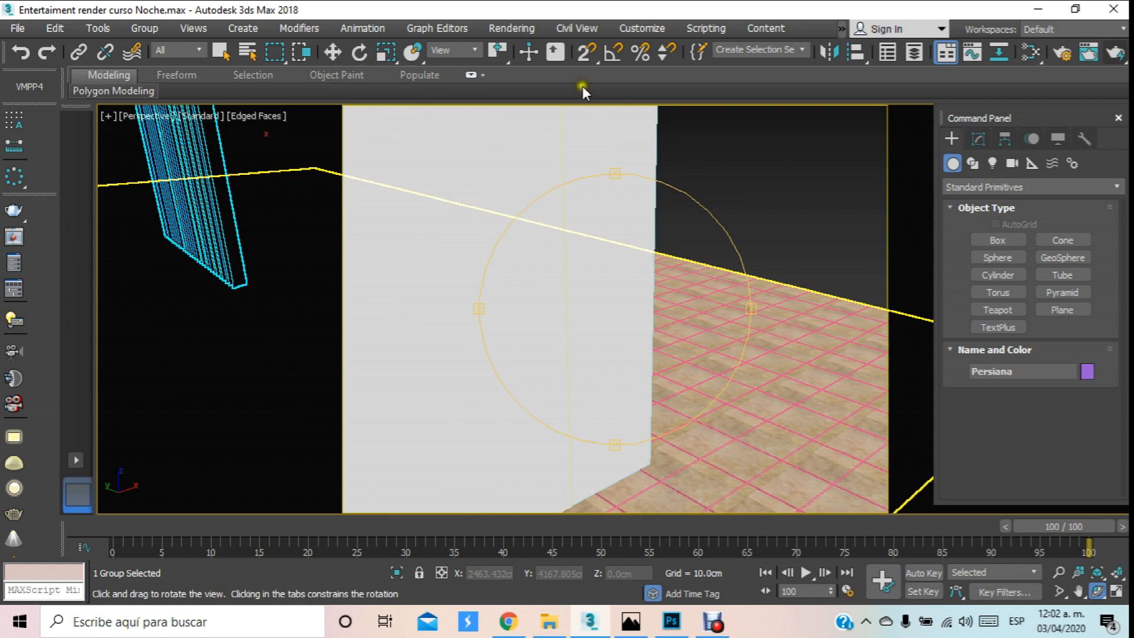
pyautogui.click(999, 240)
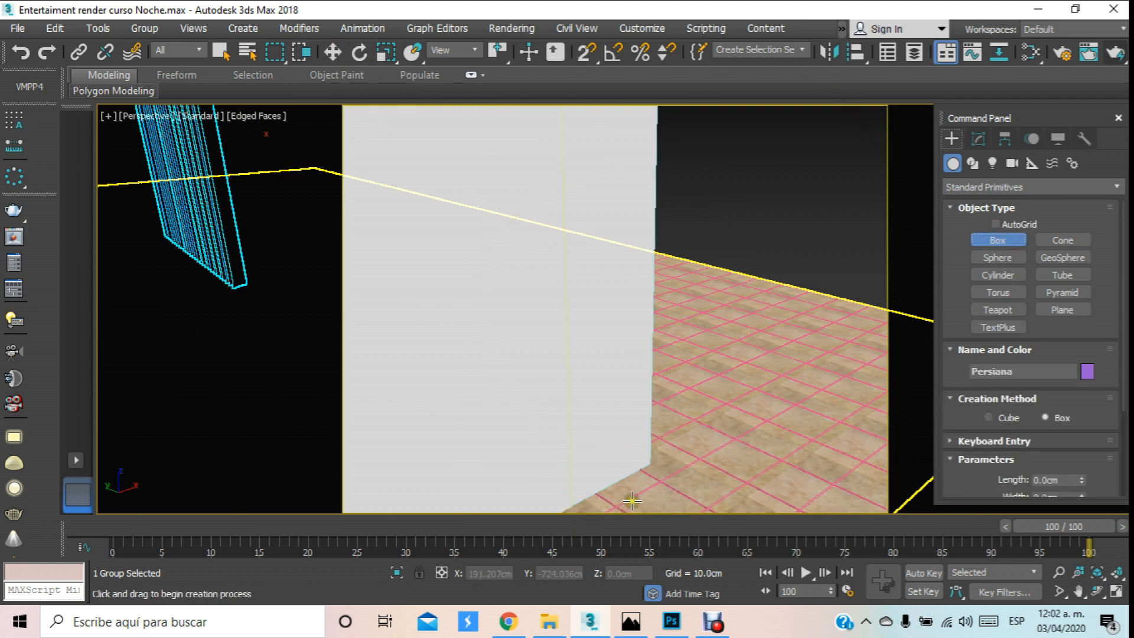
pyautogui.moveTo(638, 501); pyautogui.dragTo(664, 485)
pyautogui.scroll(-4, 651, 359)
pyautogui.scroll(4, 659, 275)
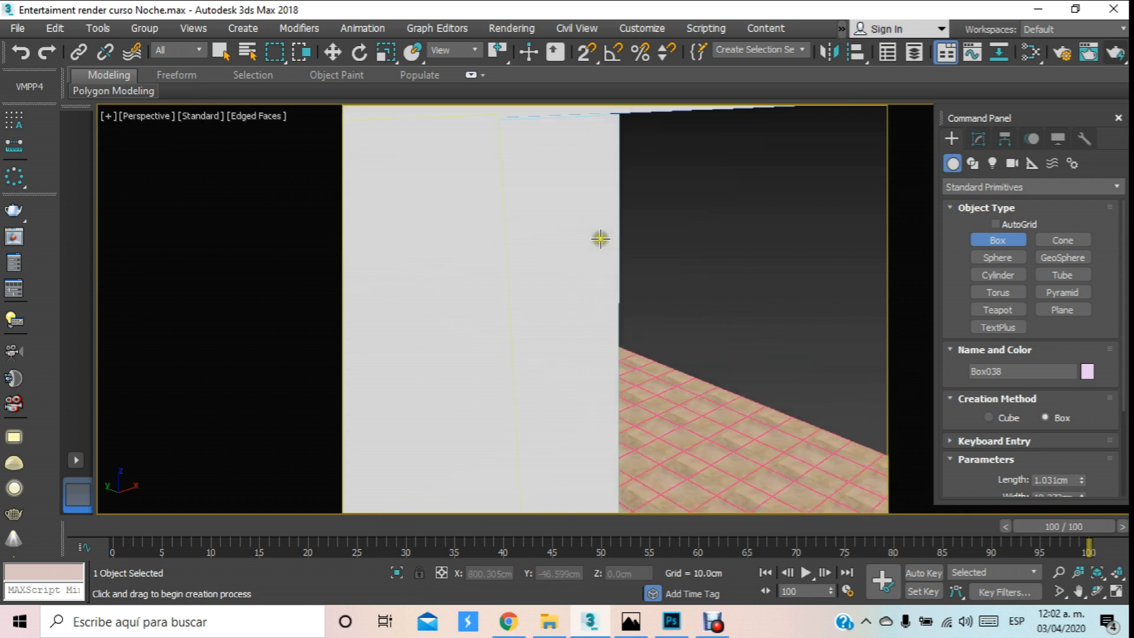
pyautogui.scroll(-2, 674, 254)
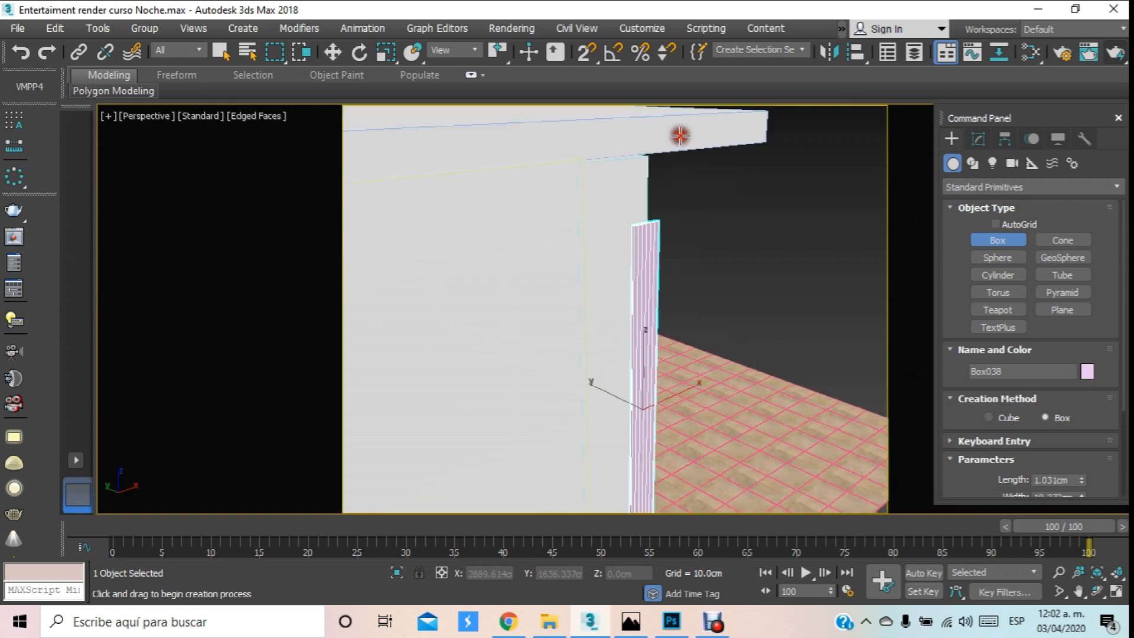
# Set the box's height to 230 cm, its width to 12 cm and its length to 0.5 cm.
pyautogui.click(979, 139)
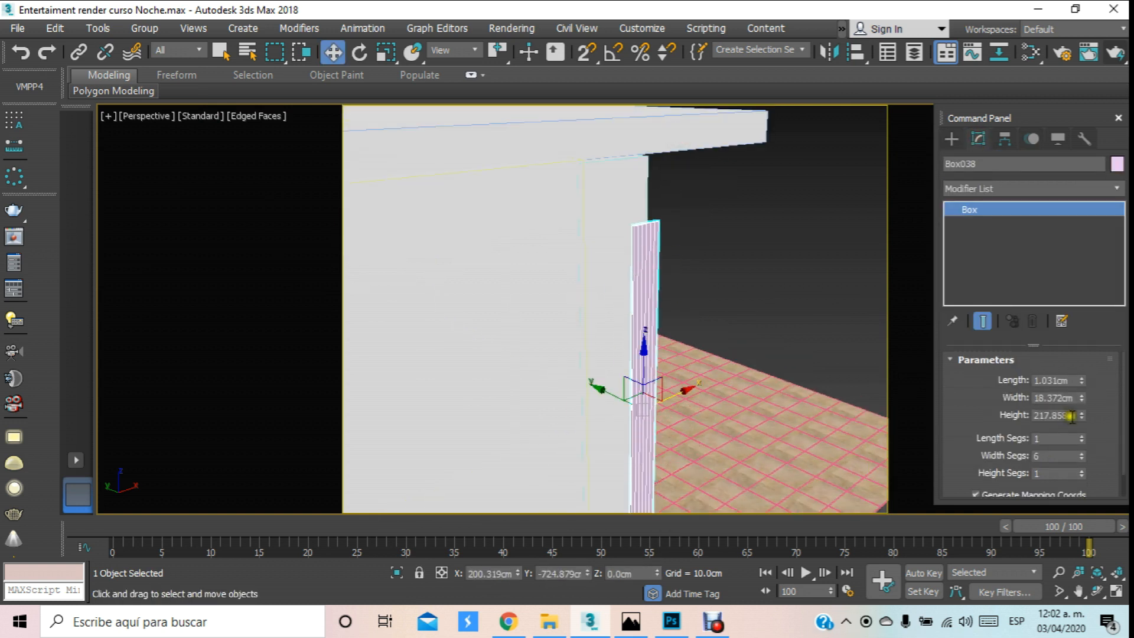
pyautogui.doubleClick(1073, 416)
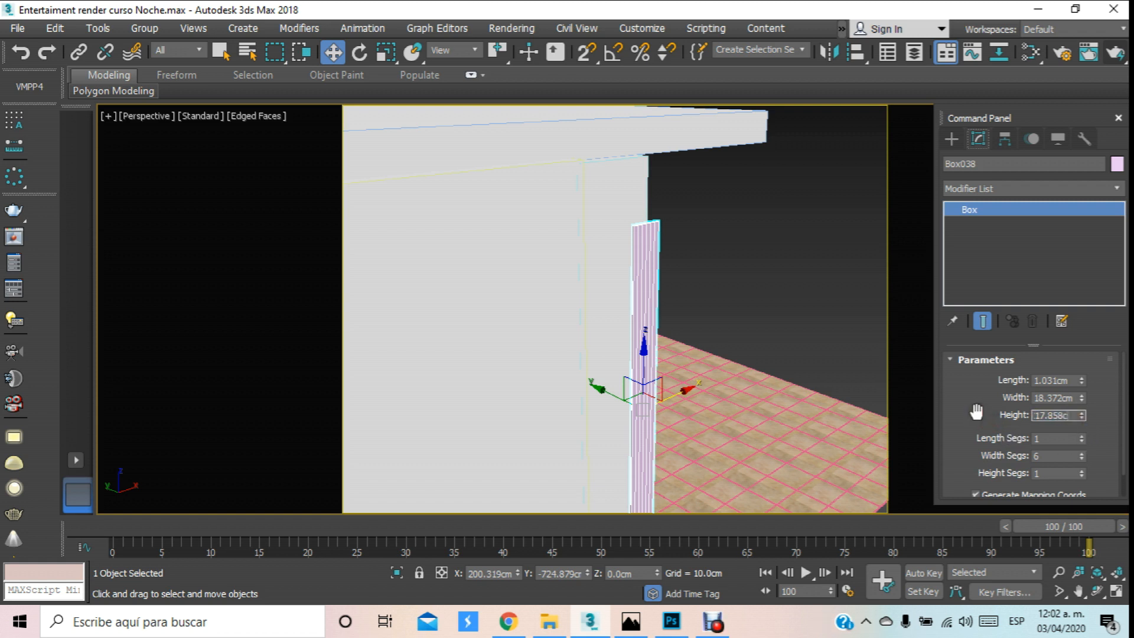
pyautogui.write('220')
pyautogui.press('Return')
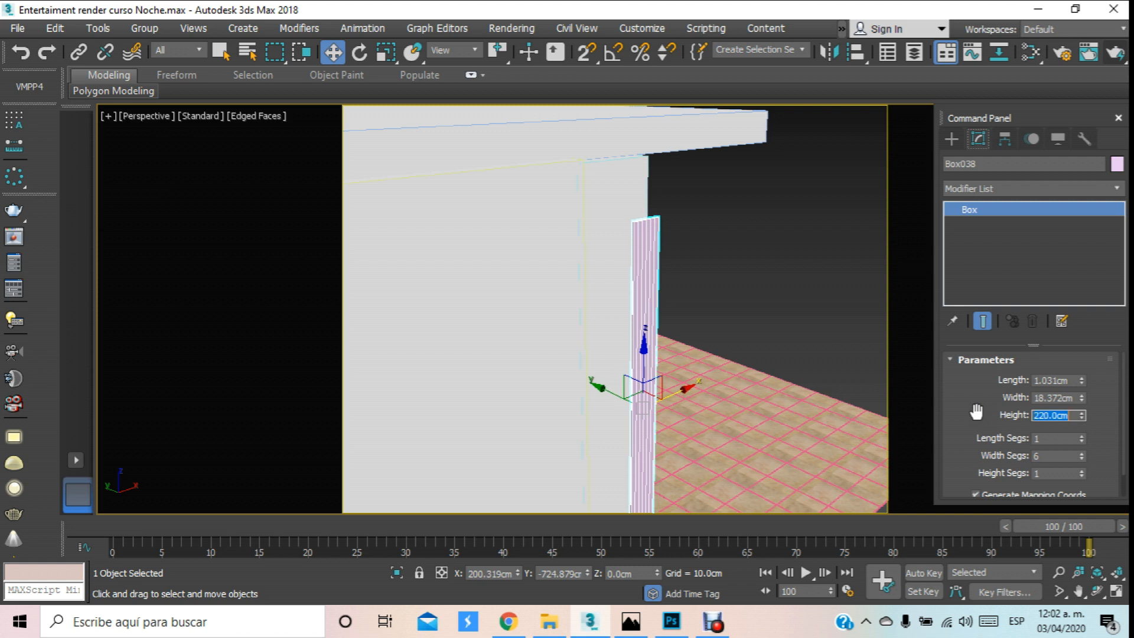
pyautogui.write('230')
pyautogui.press('Return')
pyautogui.hotkey('shift', 'Tab')
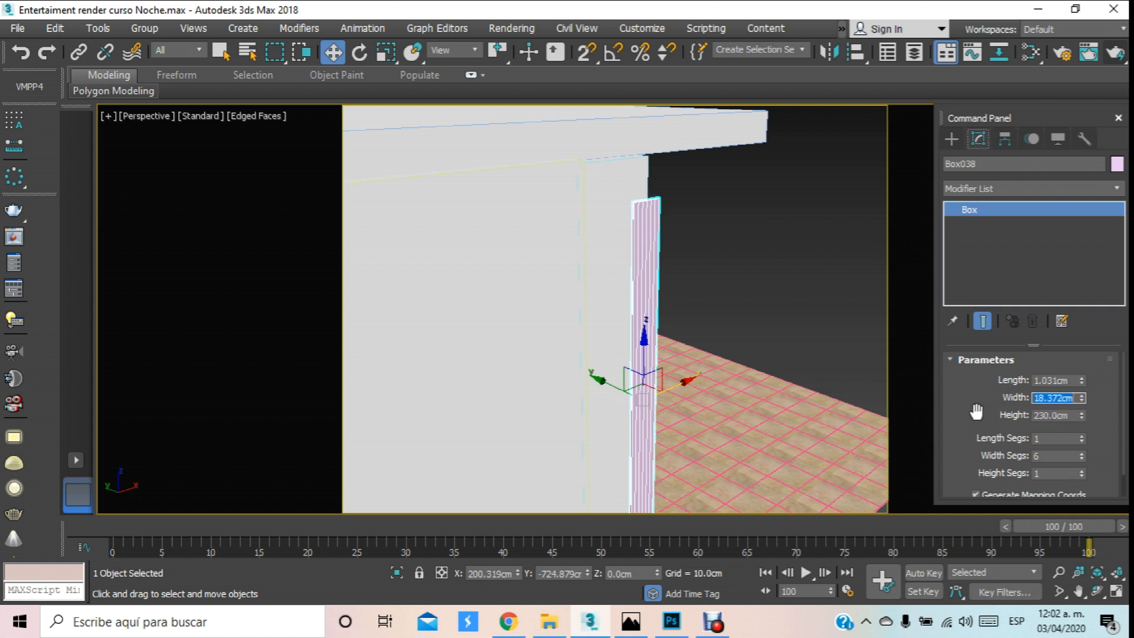
pyautogui.write('12')
pyautogui.press('Return')
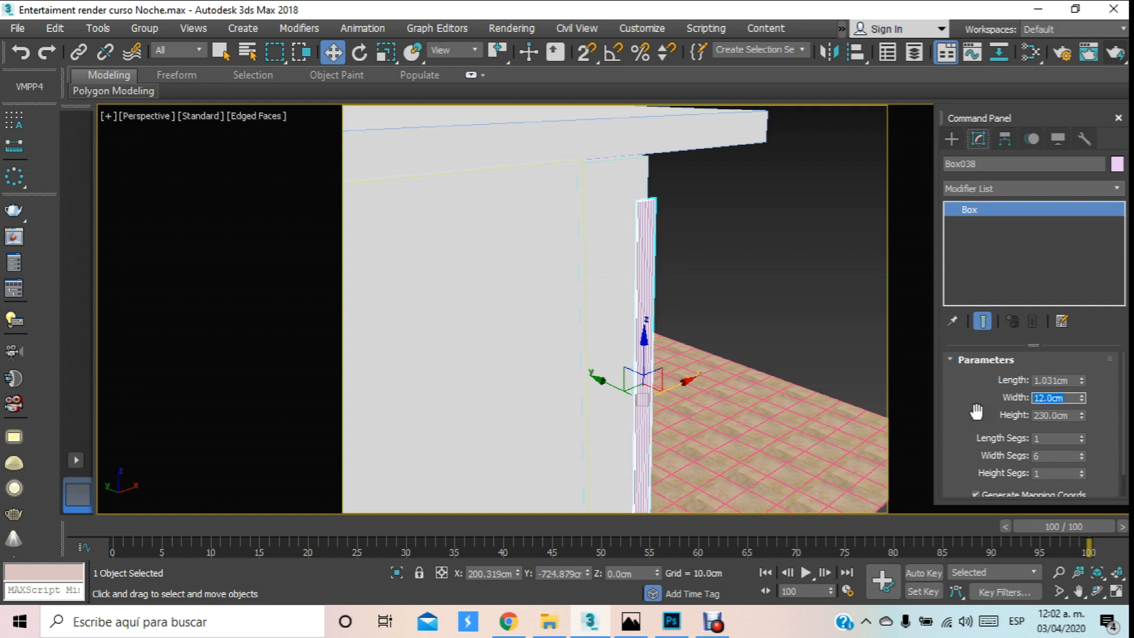
pyautogui.hotkey('shift', 'Tab')
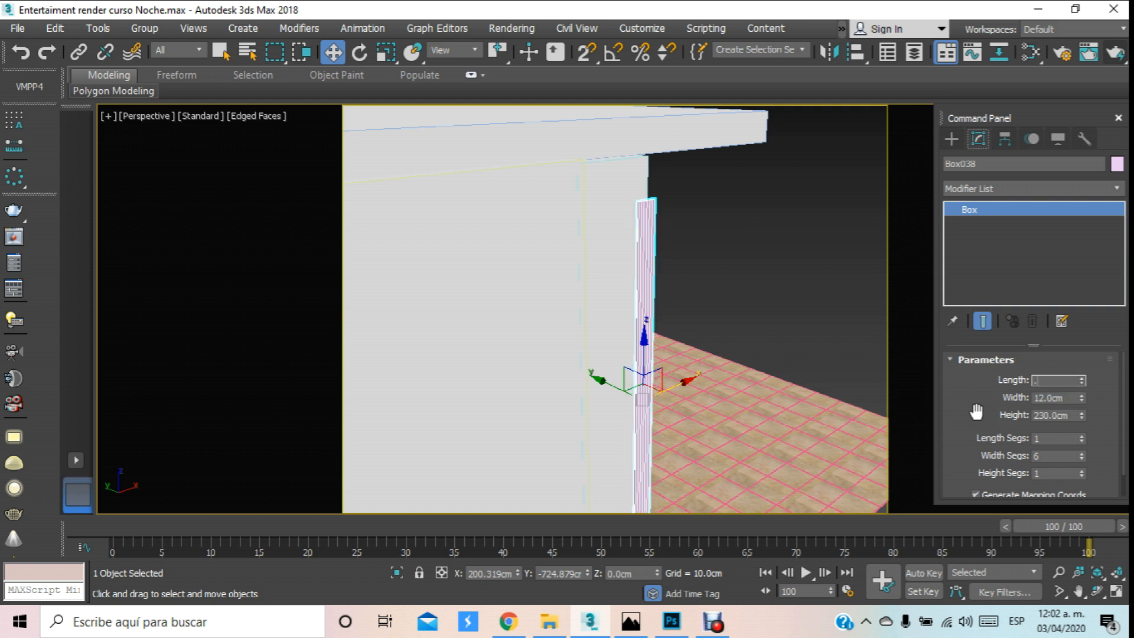
pyautogui.press('Return')
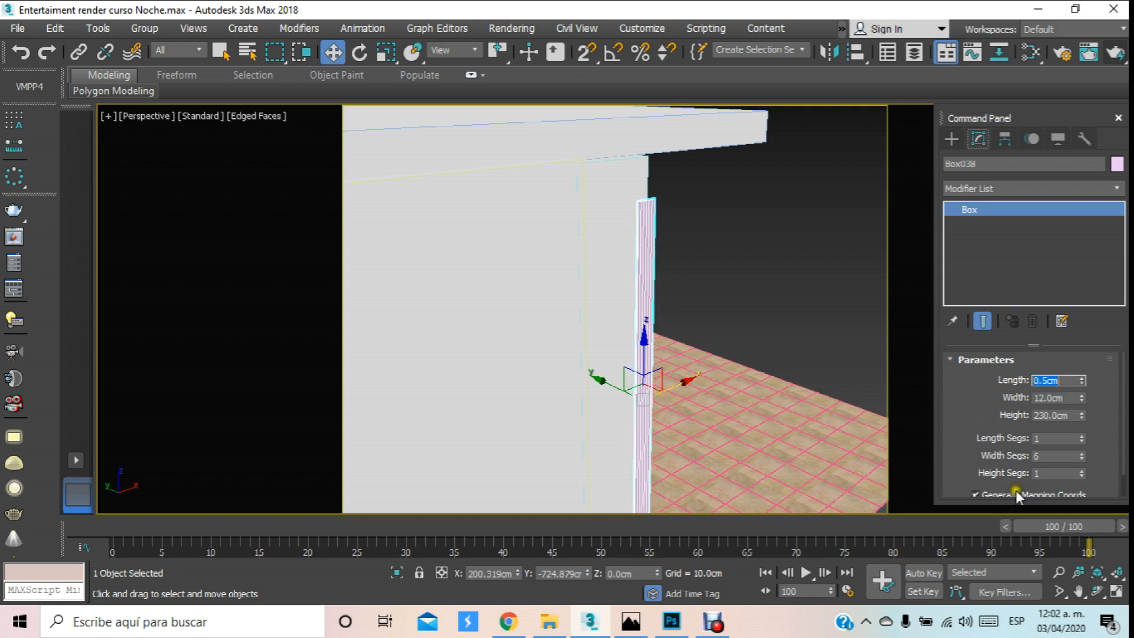
pyautogui.doubleClick(1061, 457)
pyautogui.write('5')
pyautogui.press('Return')
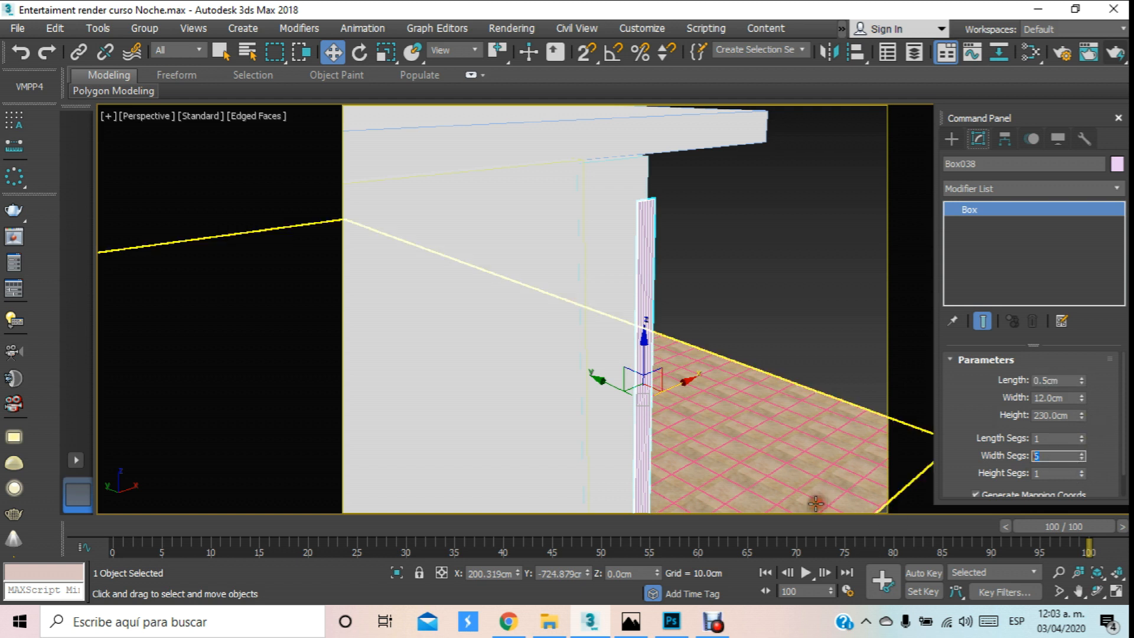
pyautogui.press('Escape')
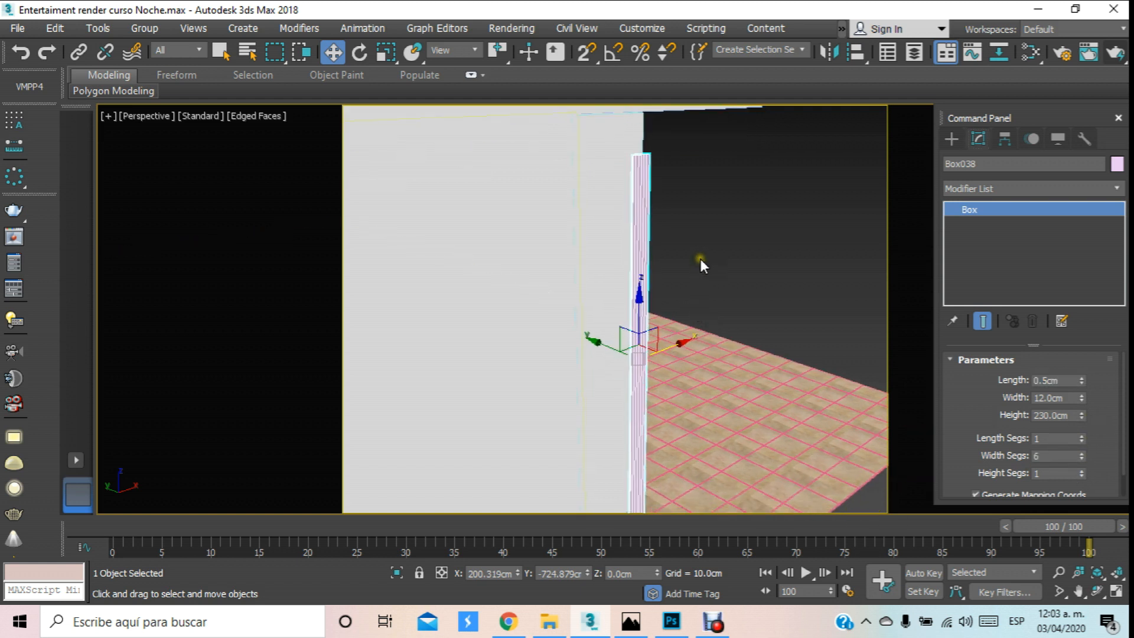
# Move the box in the top view along X to about 677 cm, clear of the floor.
pyautogui.press('t')
pyautogui.moveTo(725, 263); pyautogui.dragTo(618, 134, button='middle')
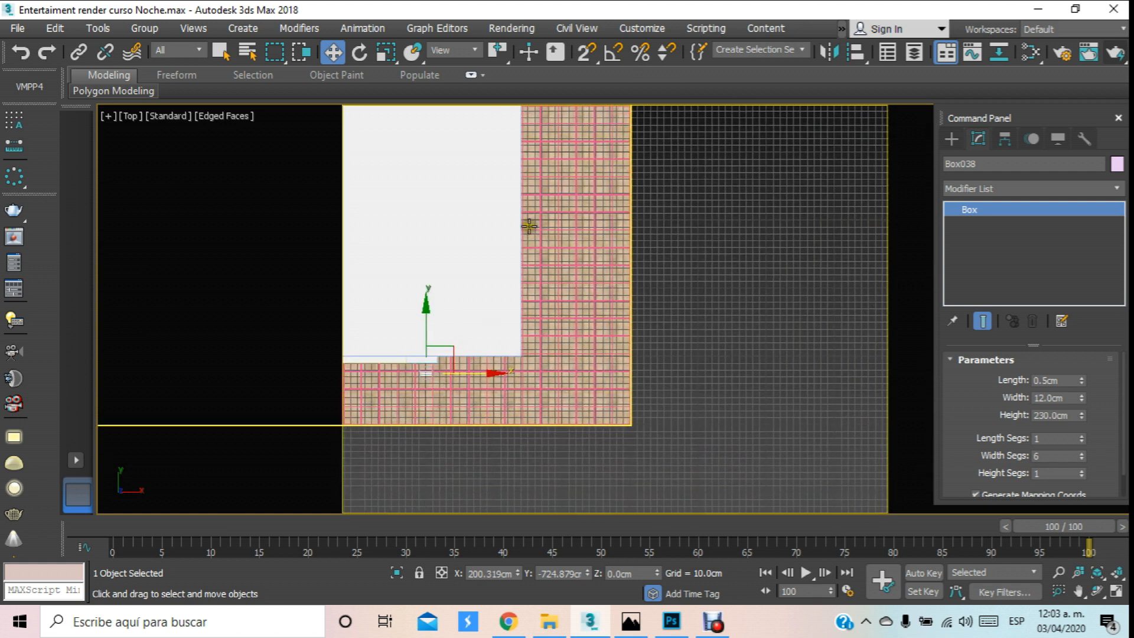
pyautogui.moveTo(632, 348); pyautogui.dragTo(802, 357)
pyautogui.scroll(5, 791, 409)
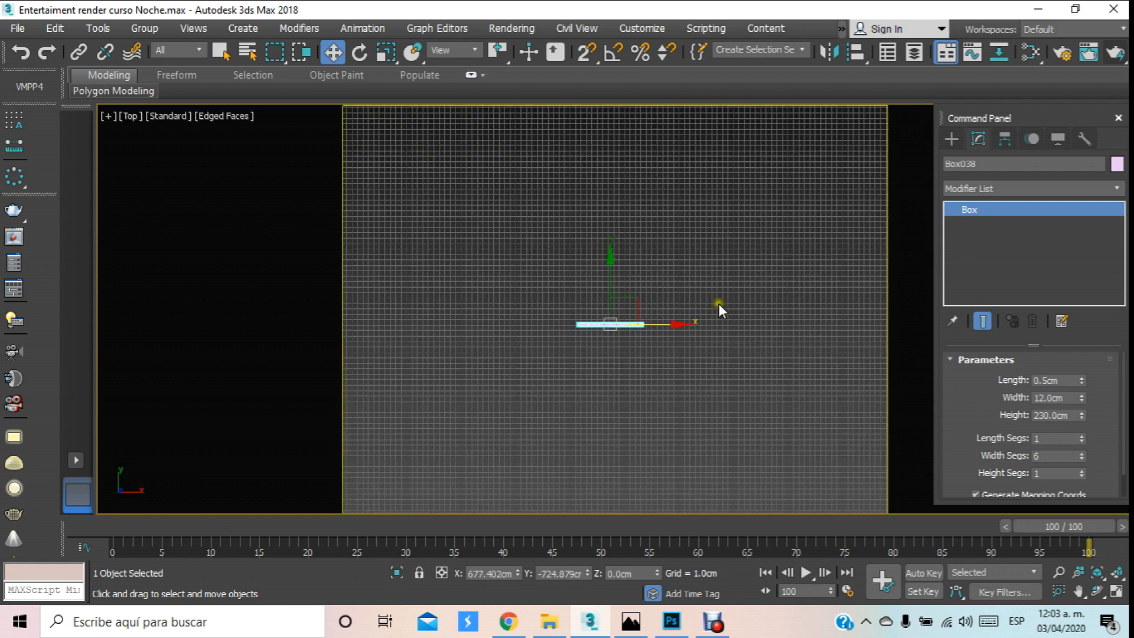
pyautogui.scroll(5, 629, 305)
pyautogui.moveTo(734, 259); pyautogui.dragTo(673, 279, button='middle')
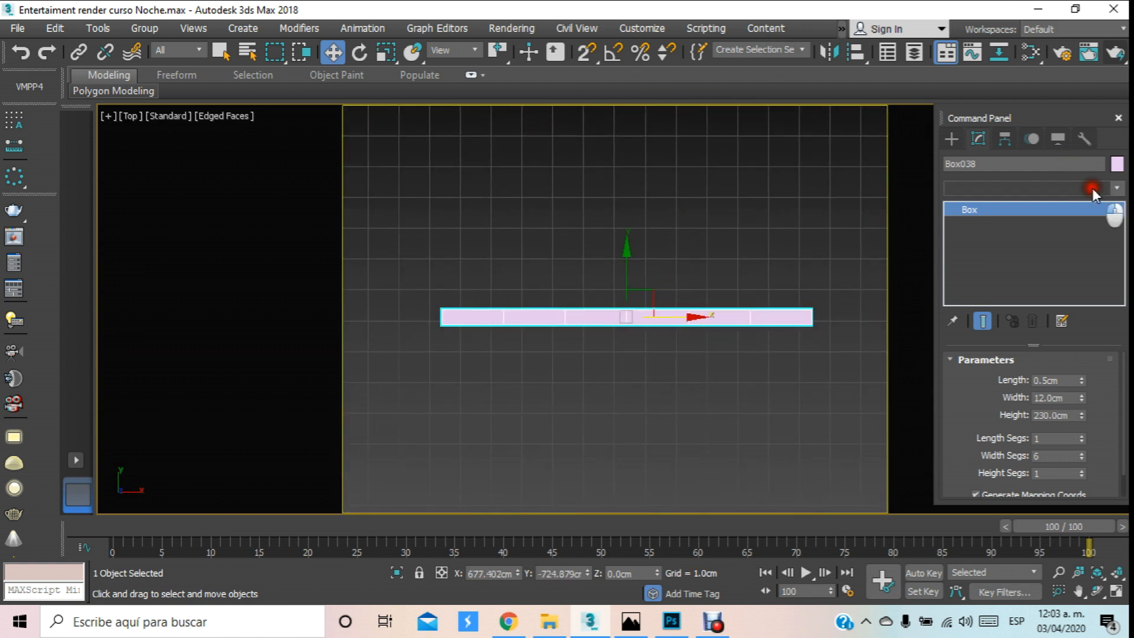
# Apply an FFD 3x3x3 modifier to the box and move its middle control points about 2.7 cm in Y to arch it.
pyautogui.click(1093, 188)
pyautogui.moveTo(1117, 242); pyautogui.dragTo(1125, 319)
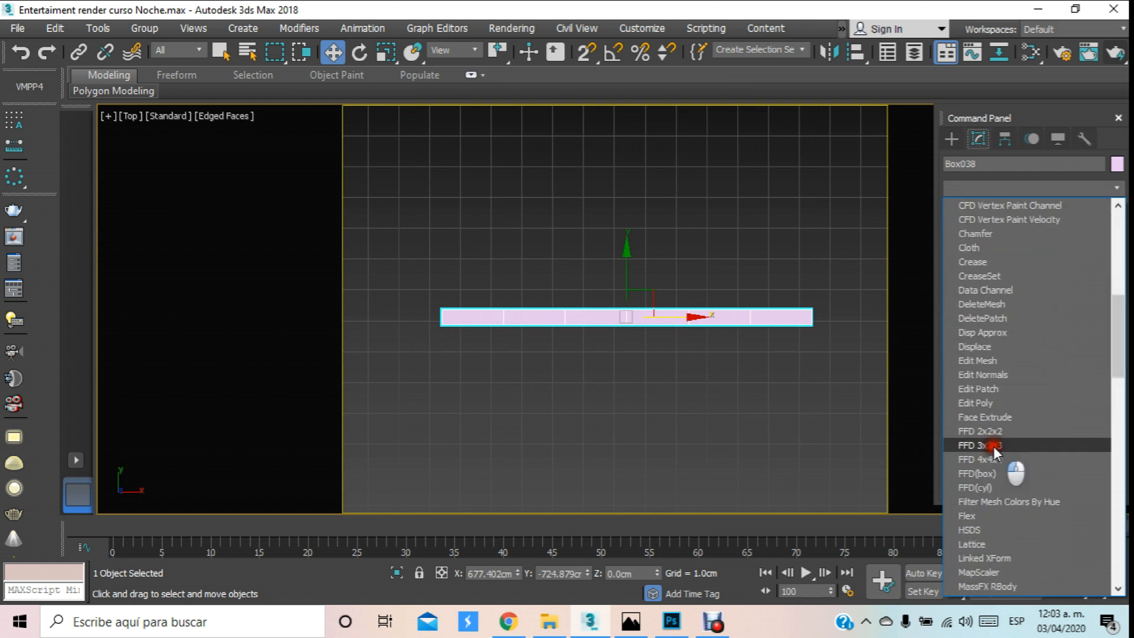
pyautogui.click(998, 431)
pyautogui.click(970, 209)
pyautogui.click(1014, 224)
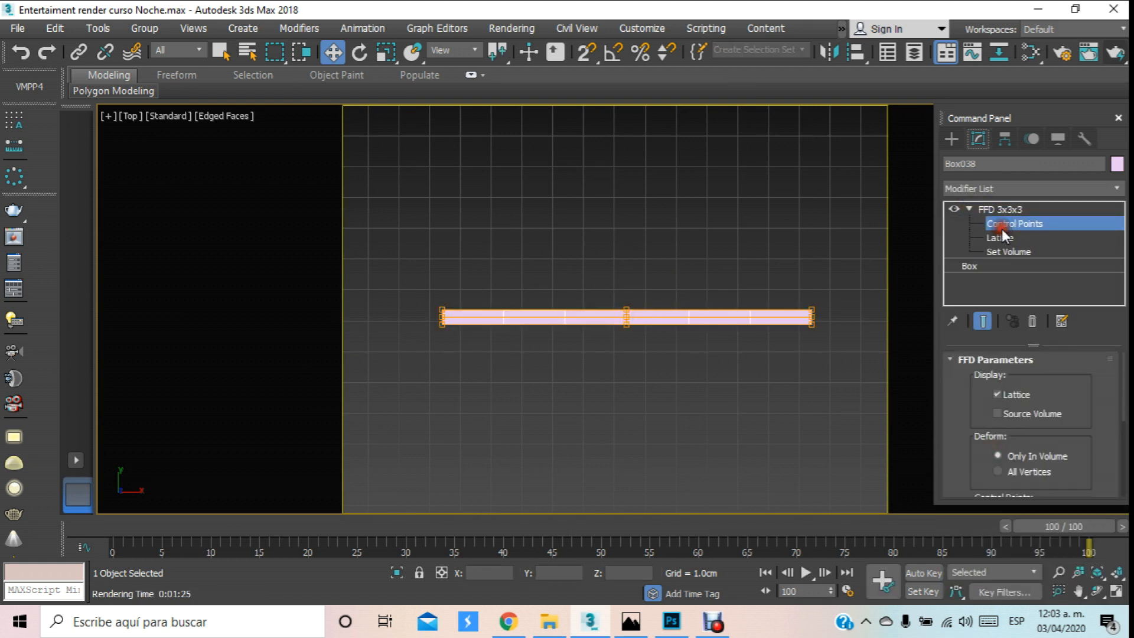
pyautogui.moveTo(627, 286); pyautogui.dragTo(659, 203)
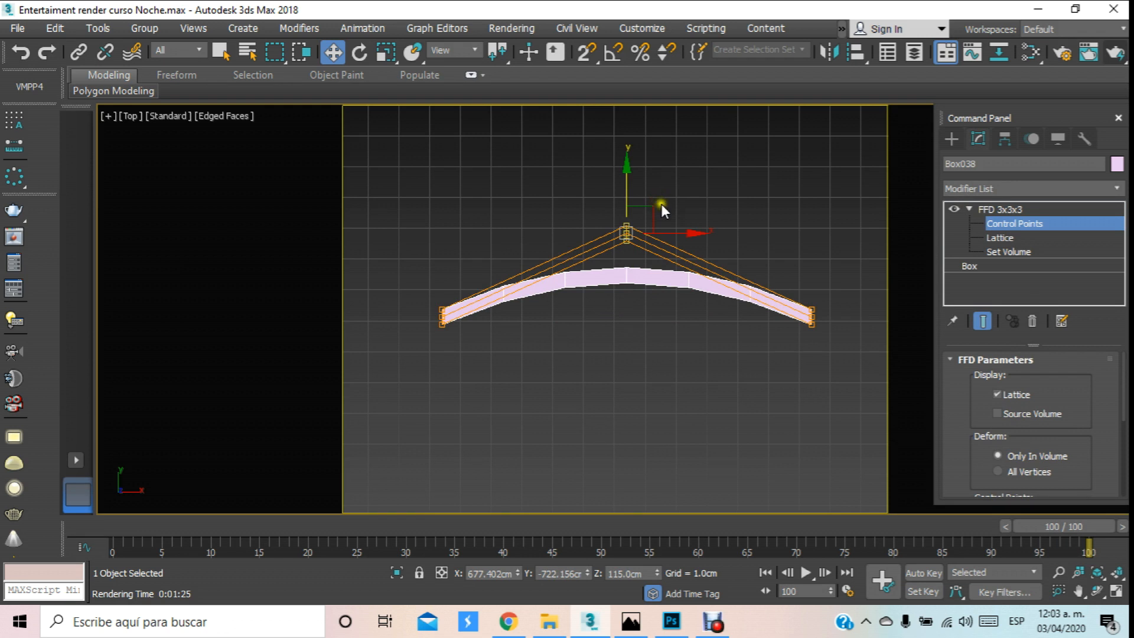
pyautogui.click(698, 178)
pyautogui.click(1051, 222)
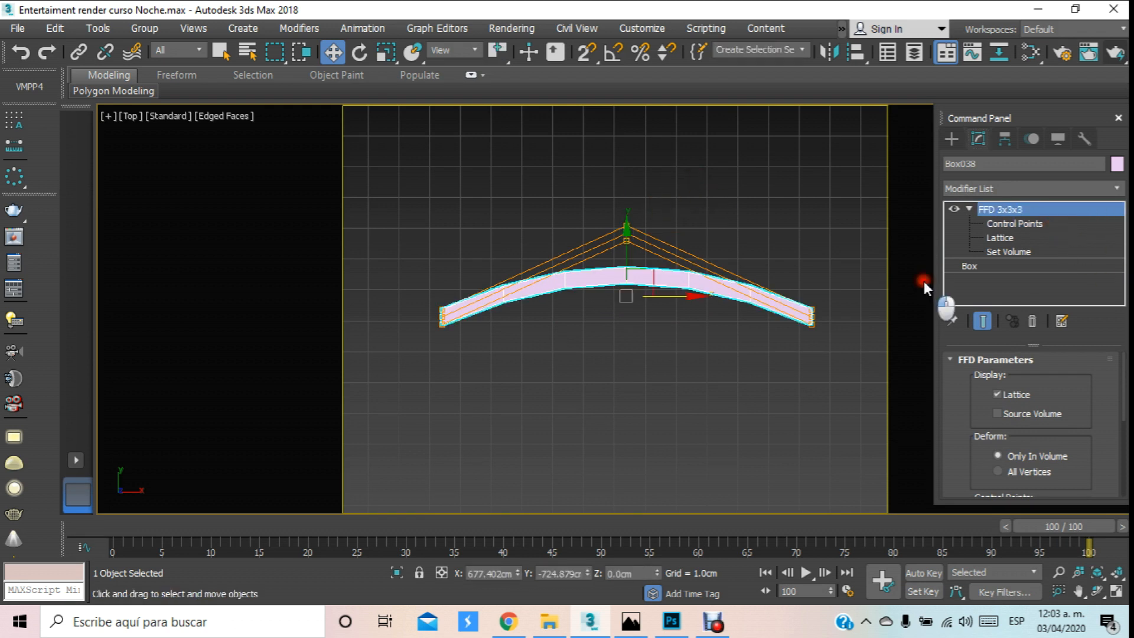
# Convert the arched slat to an Editable Poly.
pyautogui.click(923, 279)
pyautogui.click(683, 277)
pyautogui.rightClick(667, 288)
pyautogui.moveTo(753, 458)
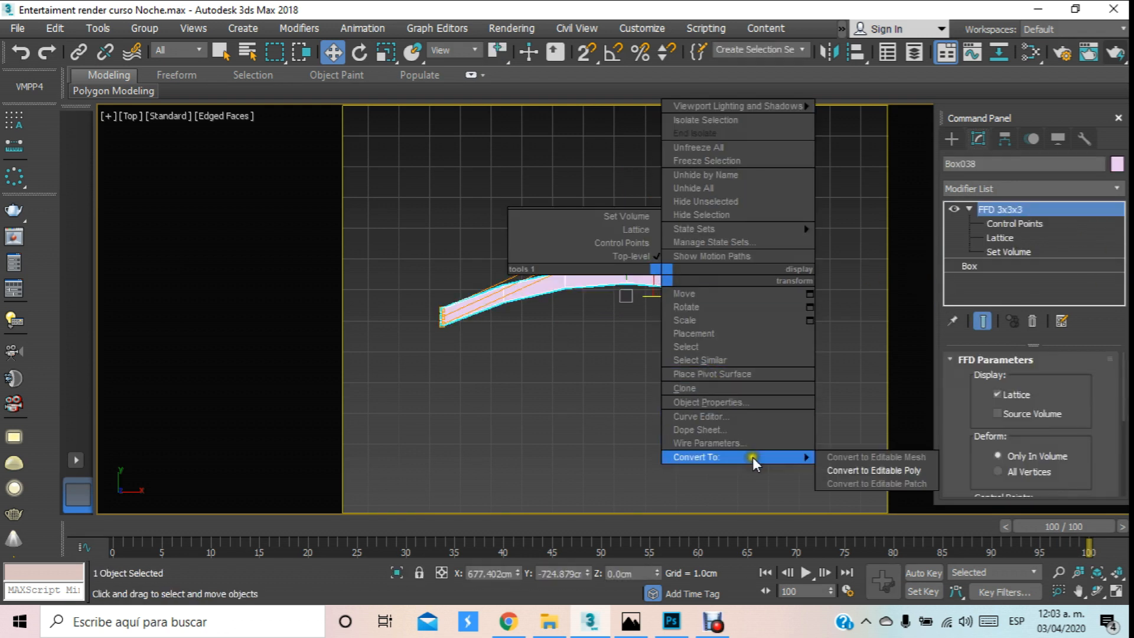
pyautogui.click(851, 465)
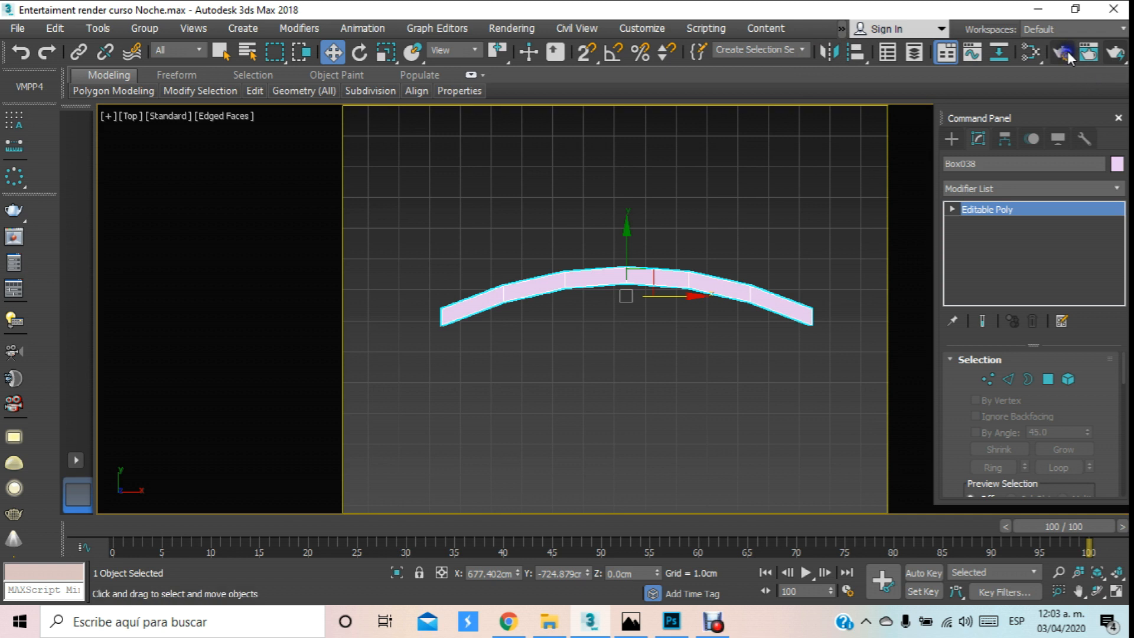
# Check in the list of toolbars that the Extras toolbar is enabled.
pyautogui.rightClick(984, 69)
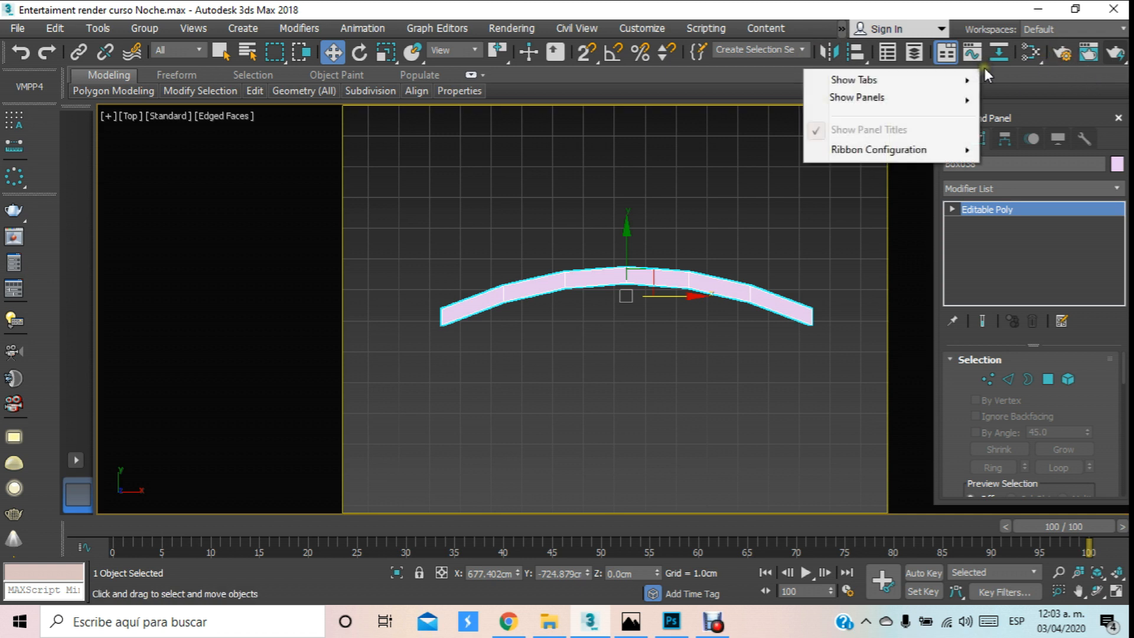
pyautogui.rightClick(2, 60)
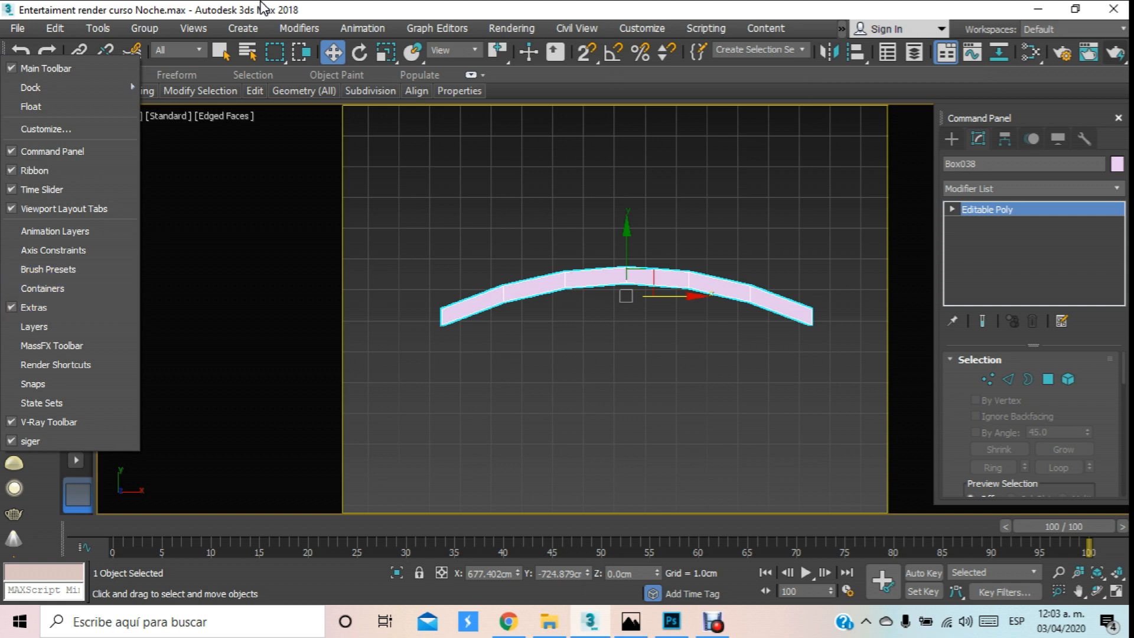
pyautogui.click(13, 307)
# Start an array of the slat with the incremental Y move set to 0 cm and its preview turned on.
pyautogui.click(15, 176)
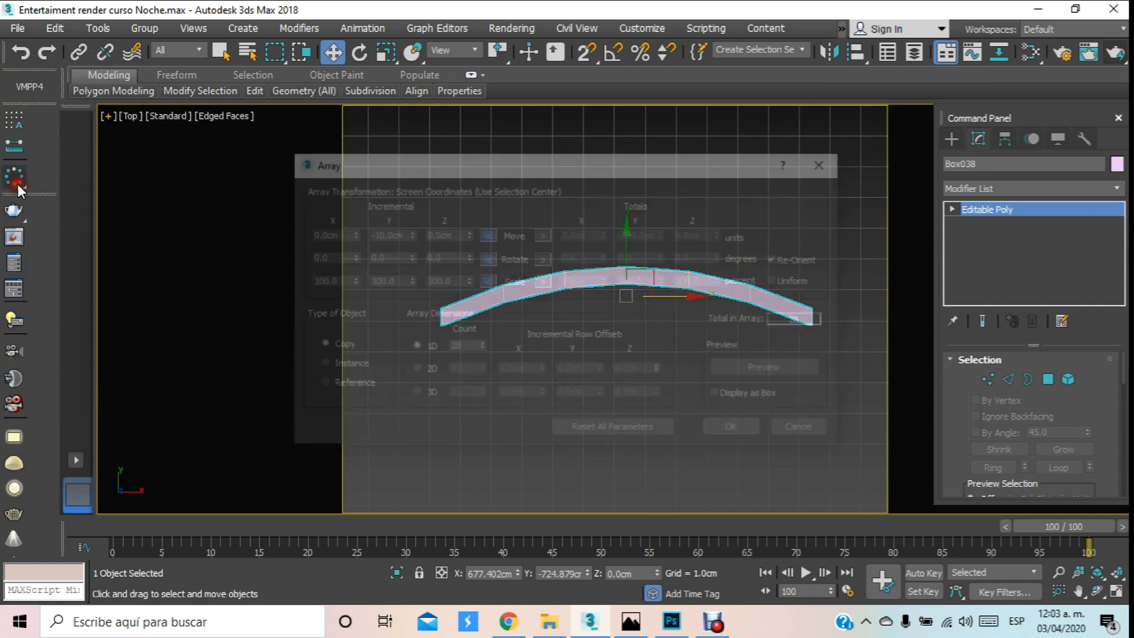
pyautogui.moveTo(550, 153); pyautogui.dragTo(1034, 95)
pyautogui.scroll(-5, 572, 267)
pyautogui.scroll(-4, 572, 261)
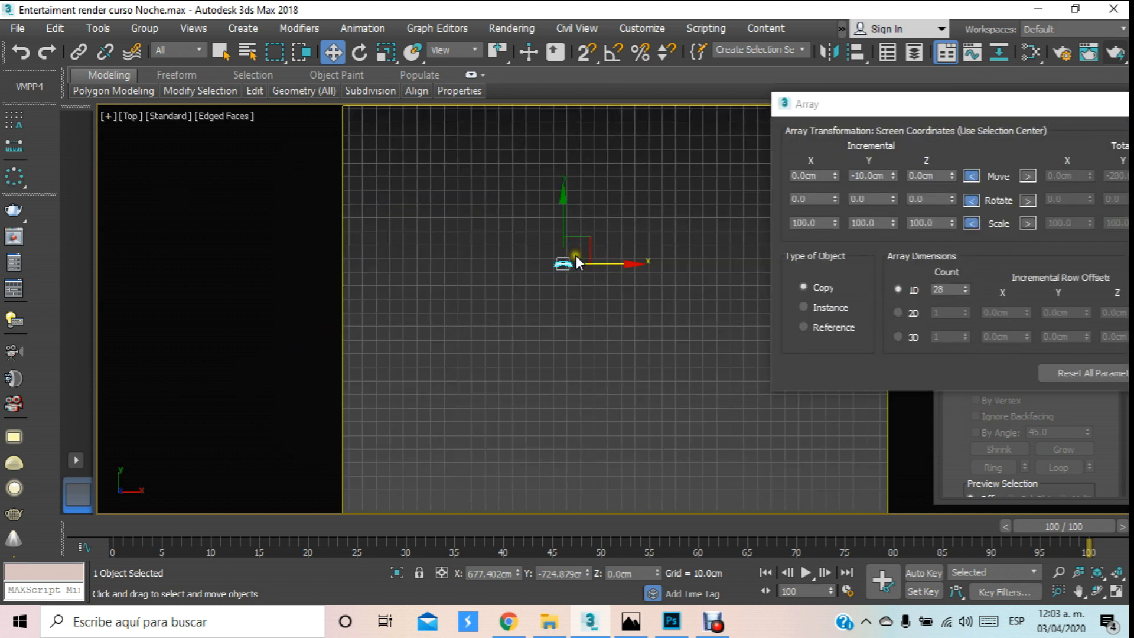
pyautogui.moveTo(574, 258); pyautogui.dragTo(615, 315, button='middle')
pyautogui.scroll(2, 618, 317)
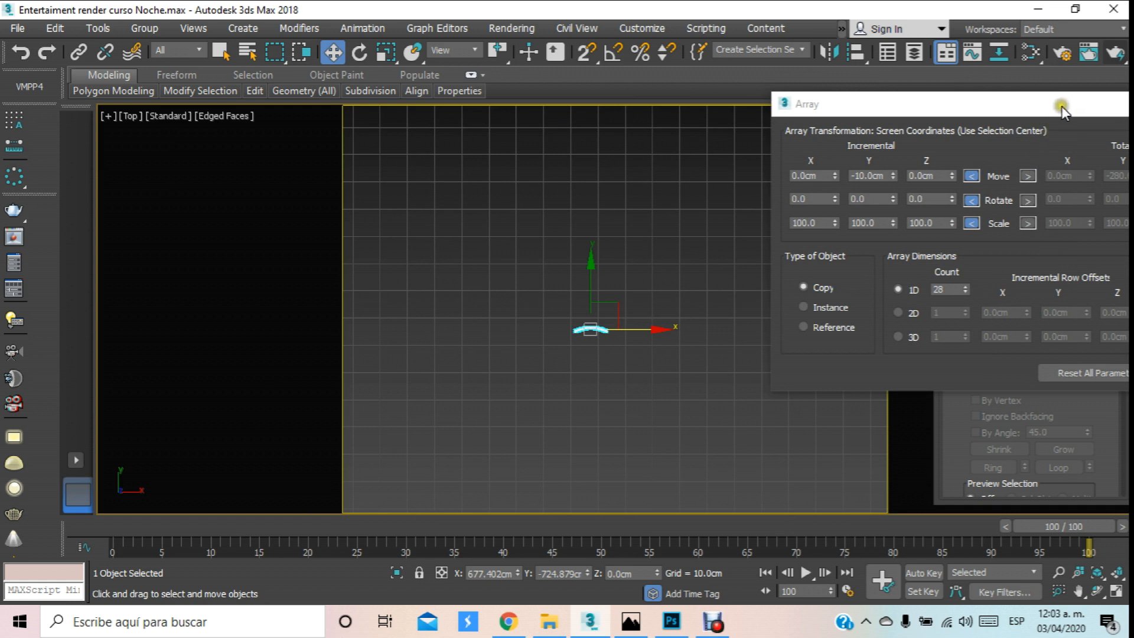
pyautogui.moveTo(1062, 105); pyautogui.dragTo(768, 189)
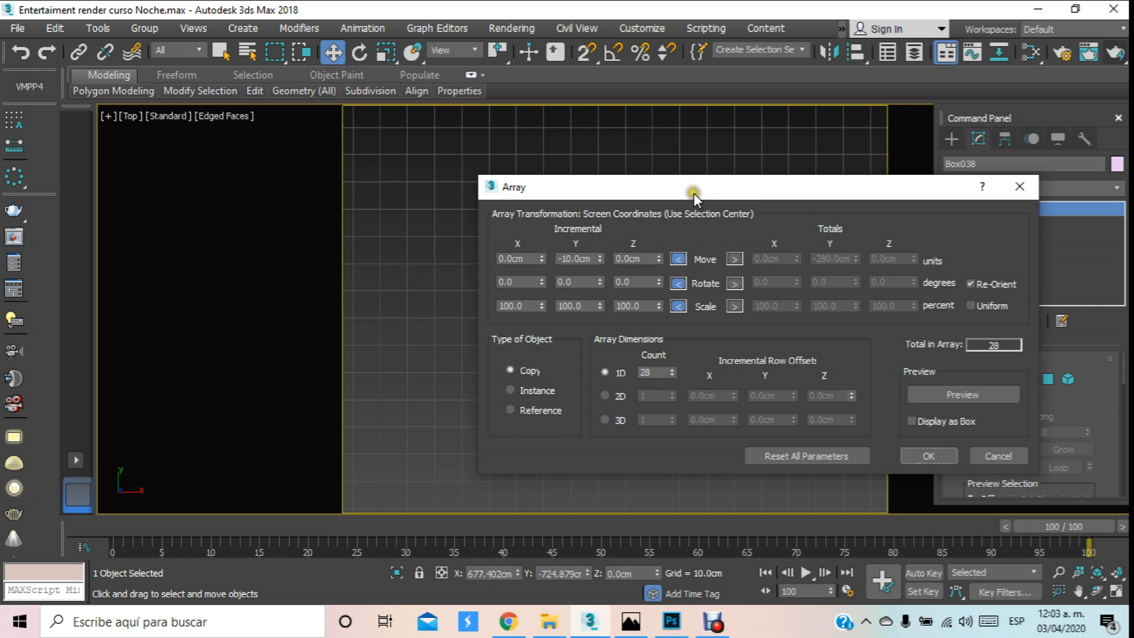
pyautogui.moveTo(693, 193); pyautogui.dragTo(580, 373)
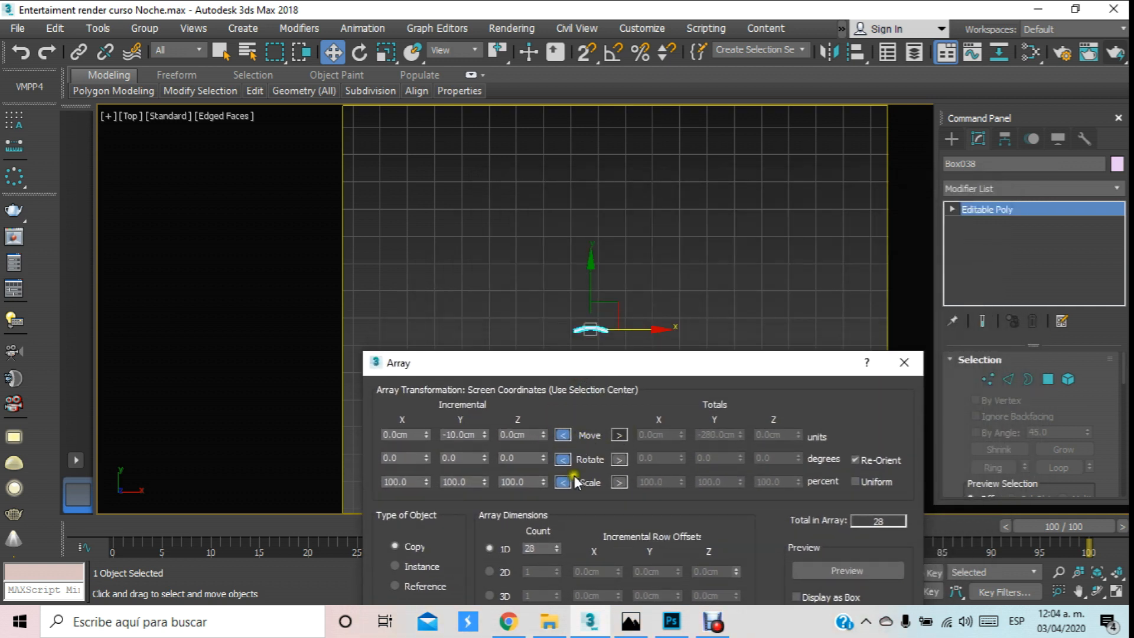
pyautogui.doubleClick(464, 435)
pyautogui.write('0')
pyautogui.press('Return')
pyautogui.click(864, 571)
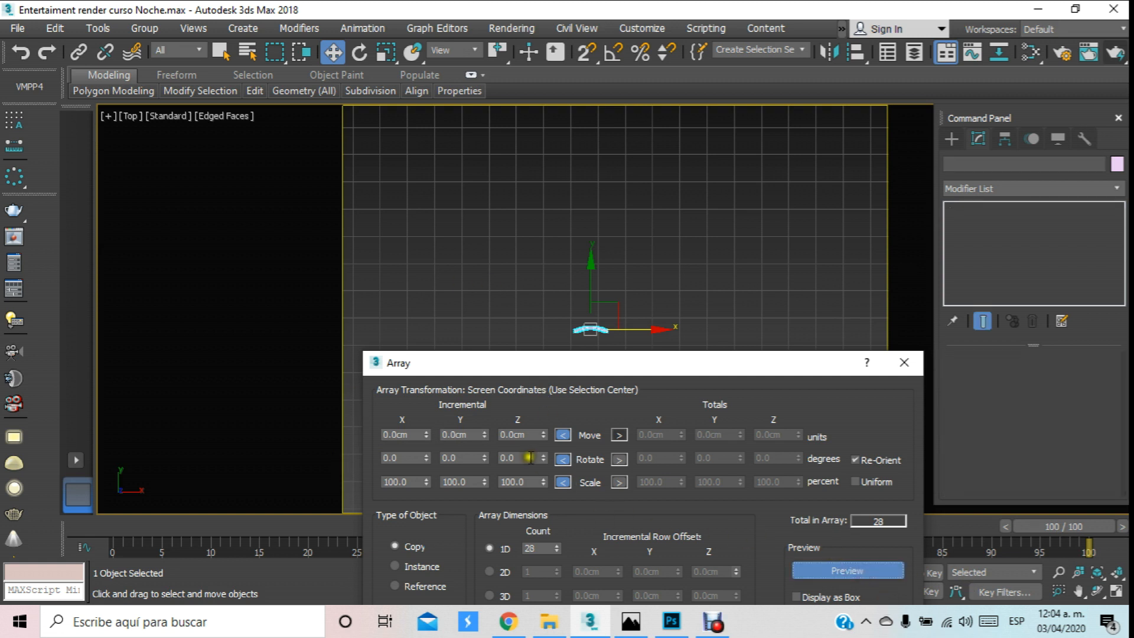
# Try an incremental Y move of 6 cm in the array preview and inspect the row of slats.
pyautogui.moveTo(485, 433)
pyautogui.mouseDown()
pyautogui.moveTo(485, 401)
pyautogui.moveTo(483, 439)
pyautogui.moveTo(493, 430)
pyautogui.mouseUp()
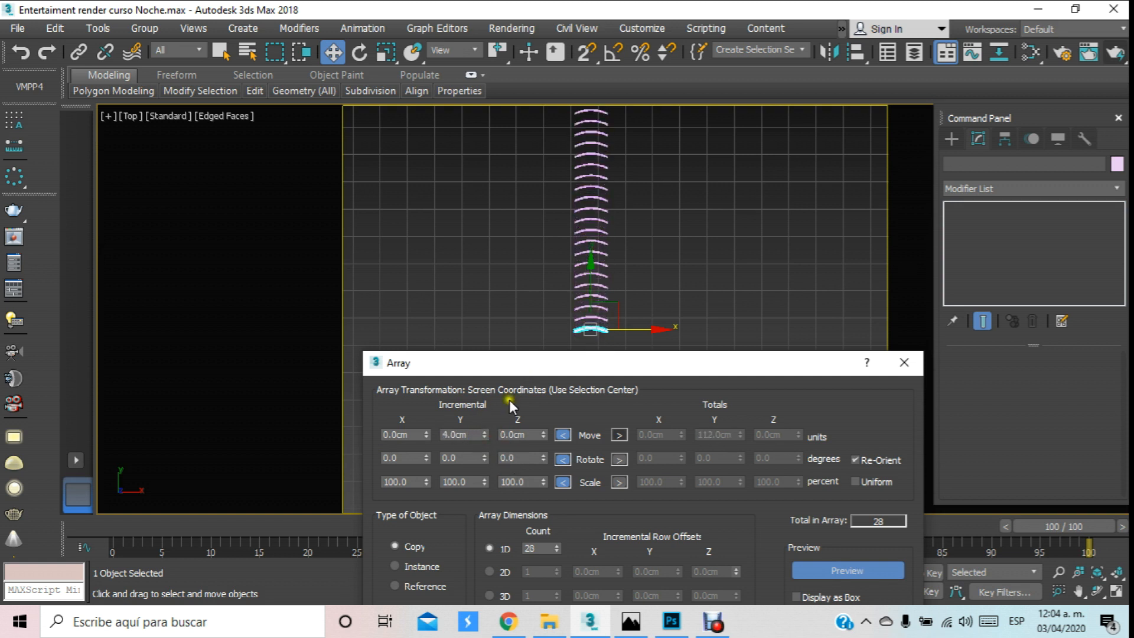
pyautogui.click(485, 432)
pyautogui.click(485, 431)
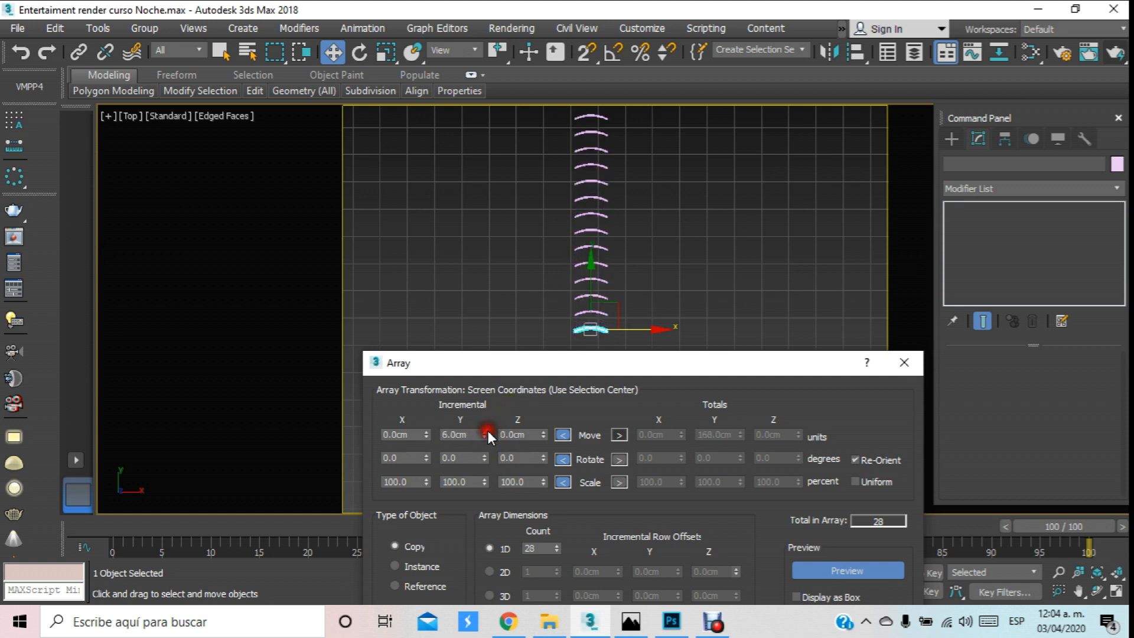
pyautogui.scroll(-5, 525, 289)
pyautogui.scroll(4, 525, 288)
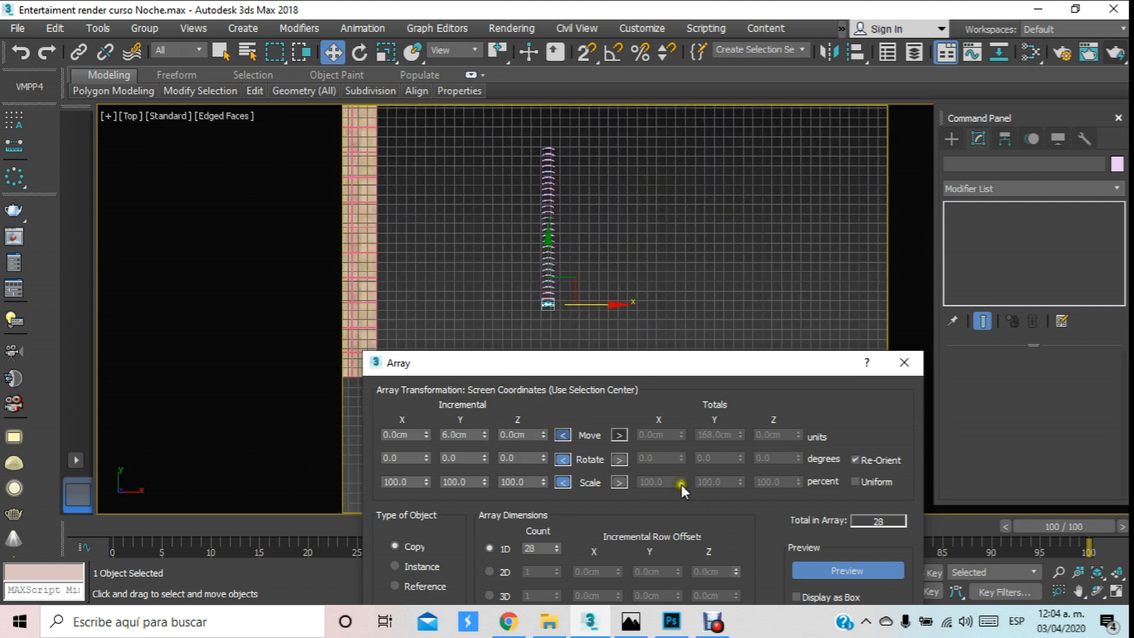
# Set the array's incremental Y move to 0 cm and cancel the array.
pyautogui.moveTo(732, 365); pyautogui.dragTo(739, 339)
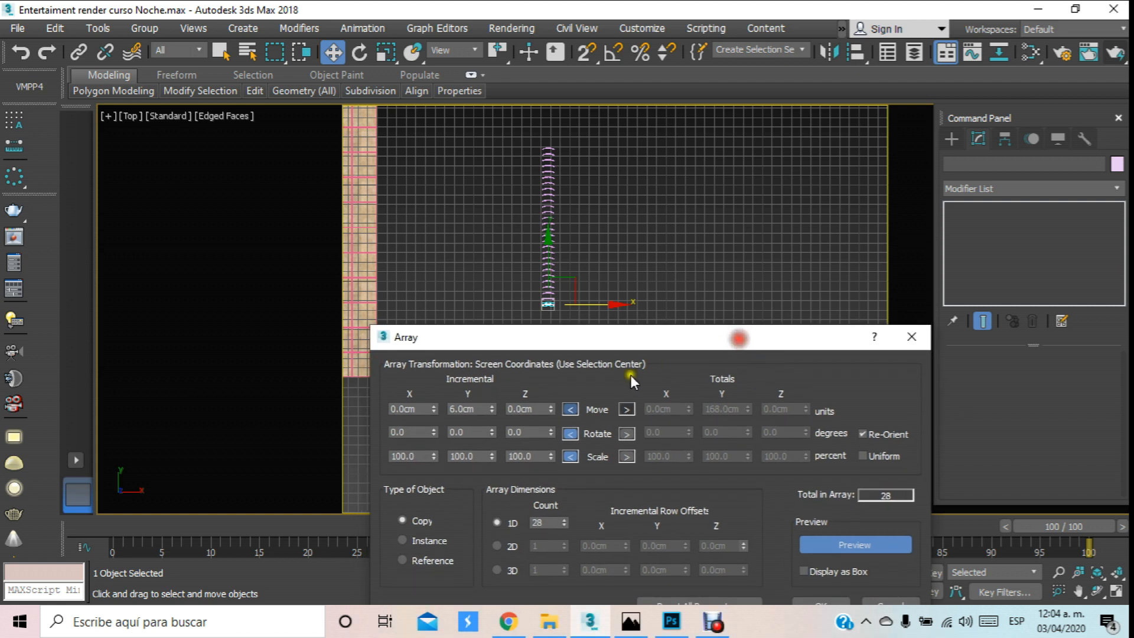
pyautogui.click(478, 409)
pyautogui.write('0')
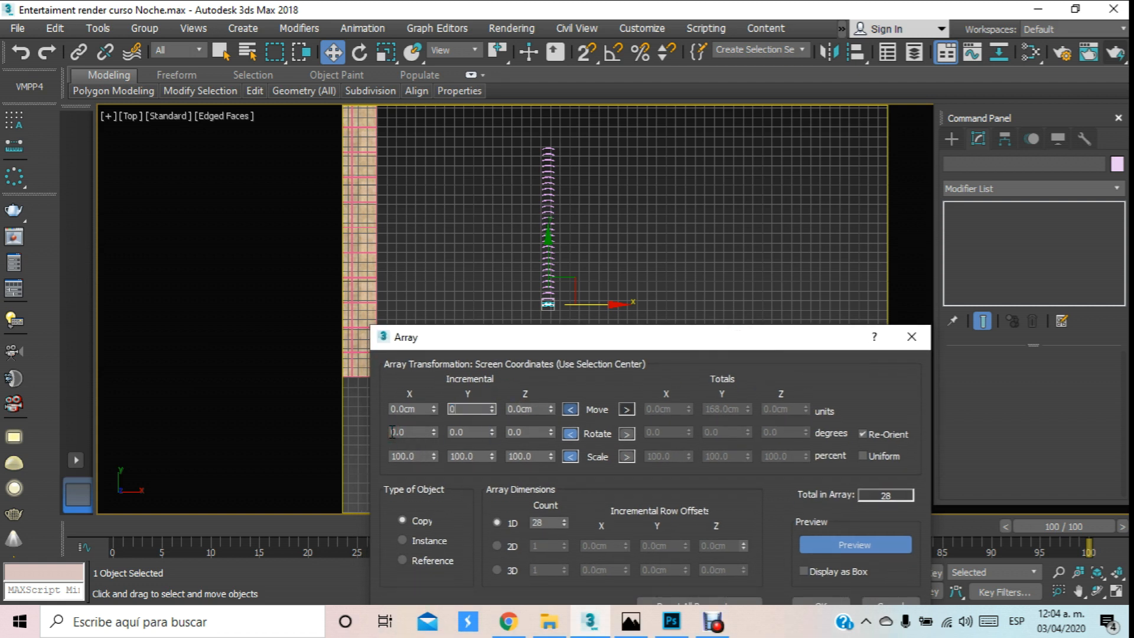
pyautogui.press('Return')
pyautogui.moveTo(900, 499); pyautogui.dragTo(809, 513)
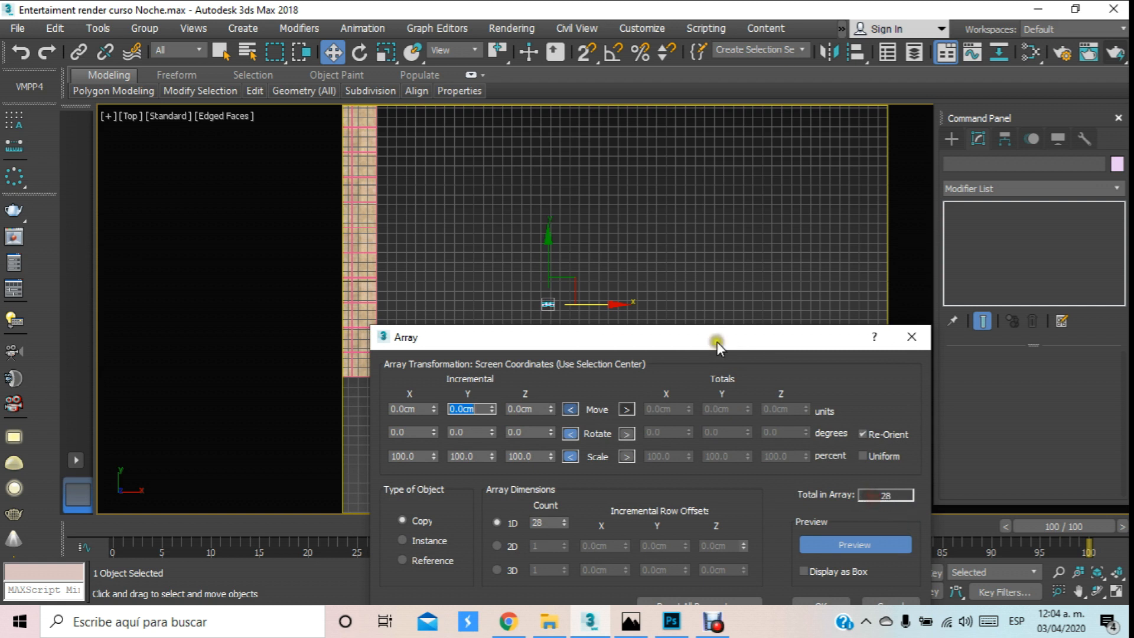
pyautogui.moveTo(718, 341); pyautogui.dragTo(756, 207)
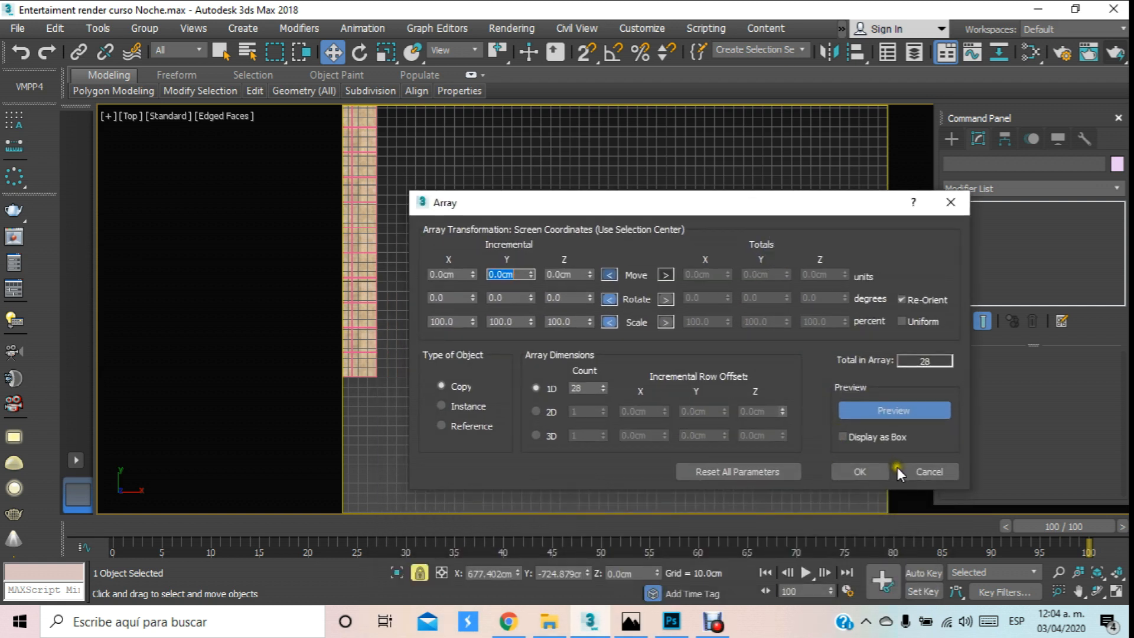
pyautogui.click(914, 471)
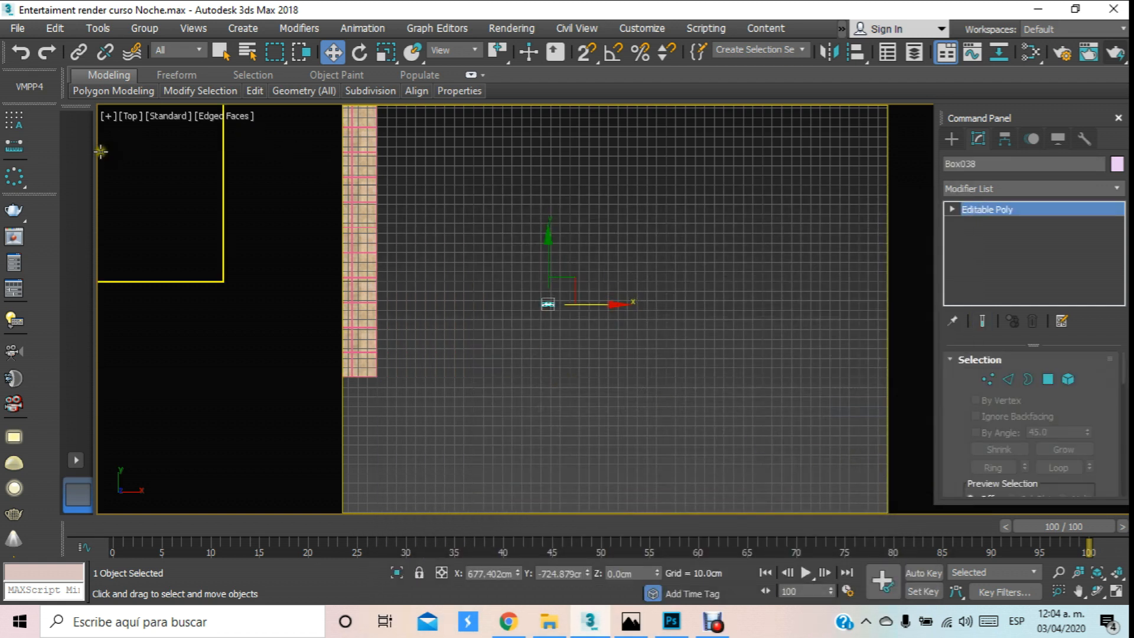
# Start a new array of the slat and set its 1D count to 60.
pyautogui.click(12, 179)
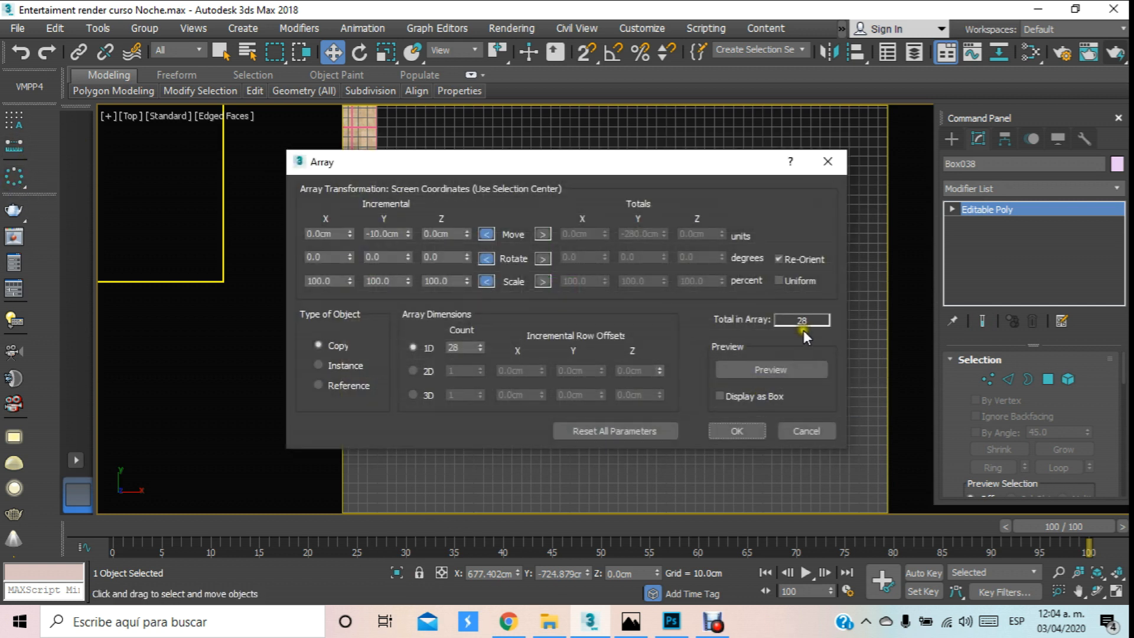
pyautogui.click(802, 320)
pyautogui.doubleClick(461, 348)
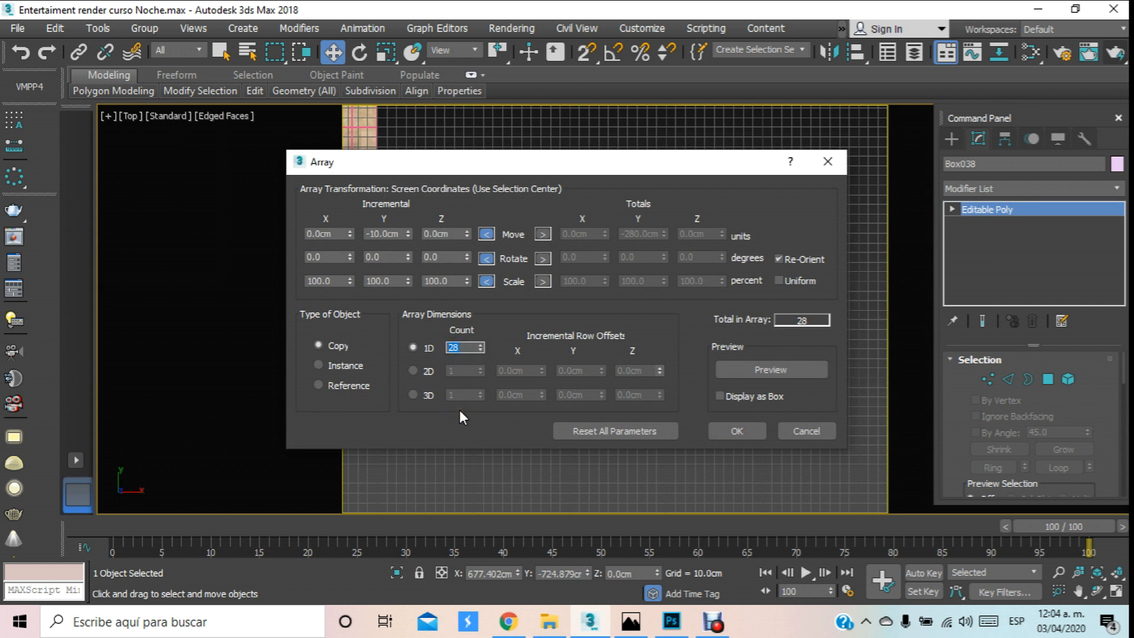
pyautogui.write('60')
pyautogui.press('Return')
pyautogui.moveTo(520, 162); pyautogui.dragTo(863, 182)
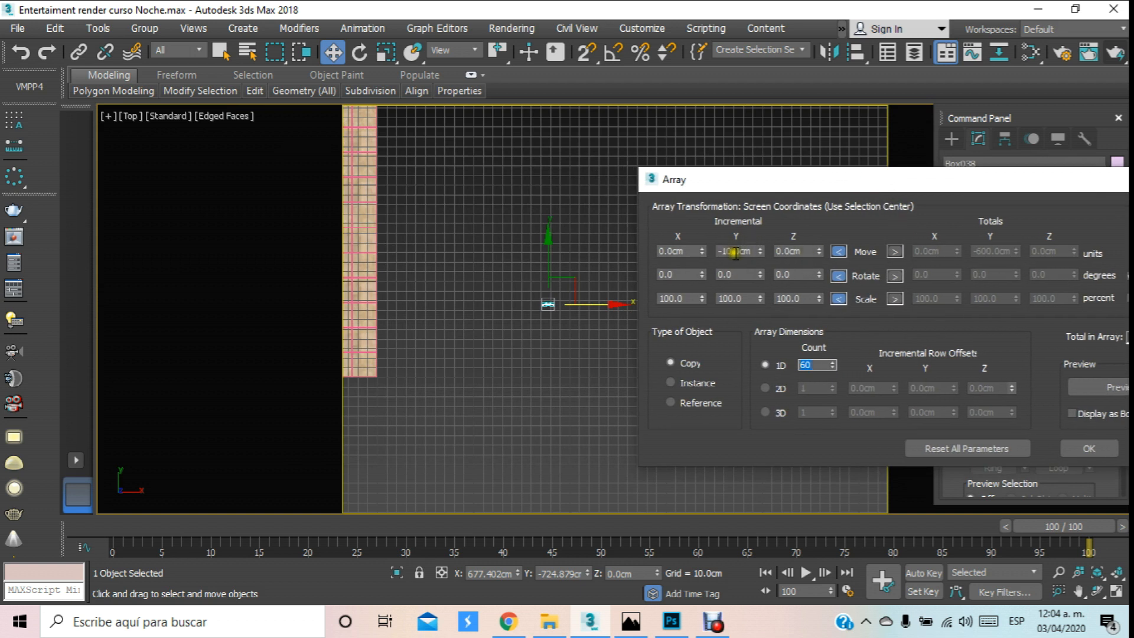
# Preview the array, set its incremental Y move to 6 cm and create the copies.
pyautogui.click(1087, 388)
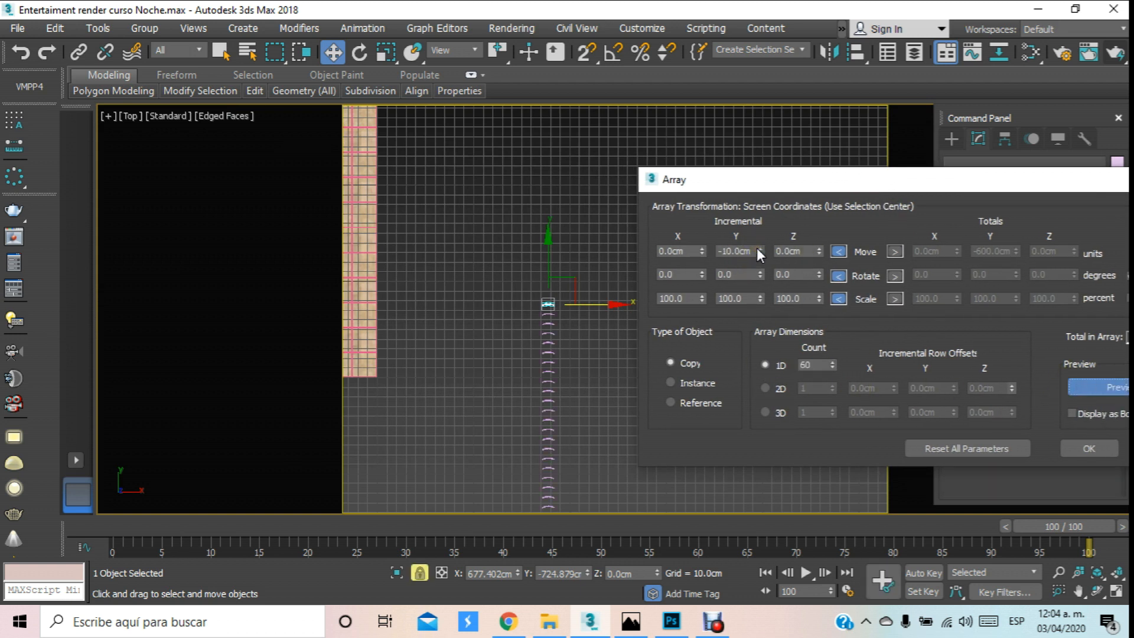
pyautogui.moveTo(761, 253)
pyautogui.mouseDown()
pyautogui.moveTo(765, 214)
pyautogui.moveTo(764, 234)
pyautogui.mouseUp()
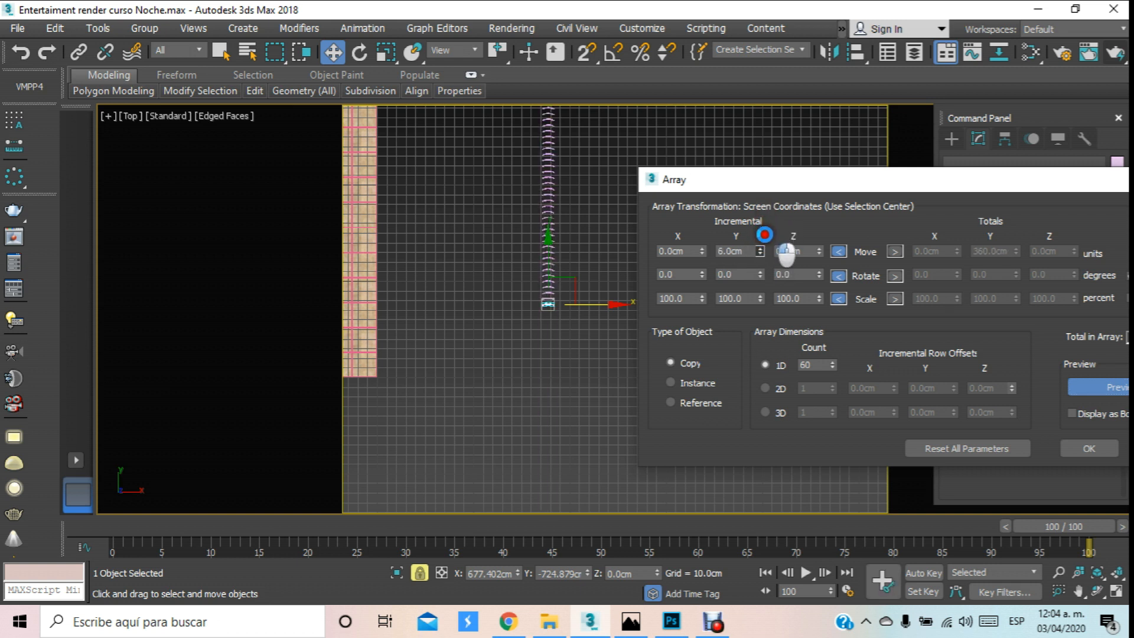
pyautogui.scroll(5, 597, 268)
pyautogui.scroll(-5, 526, 281)
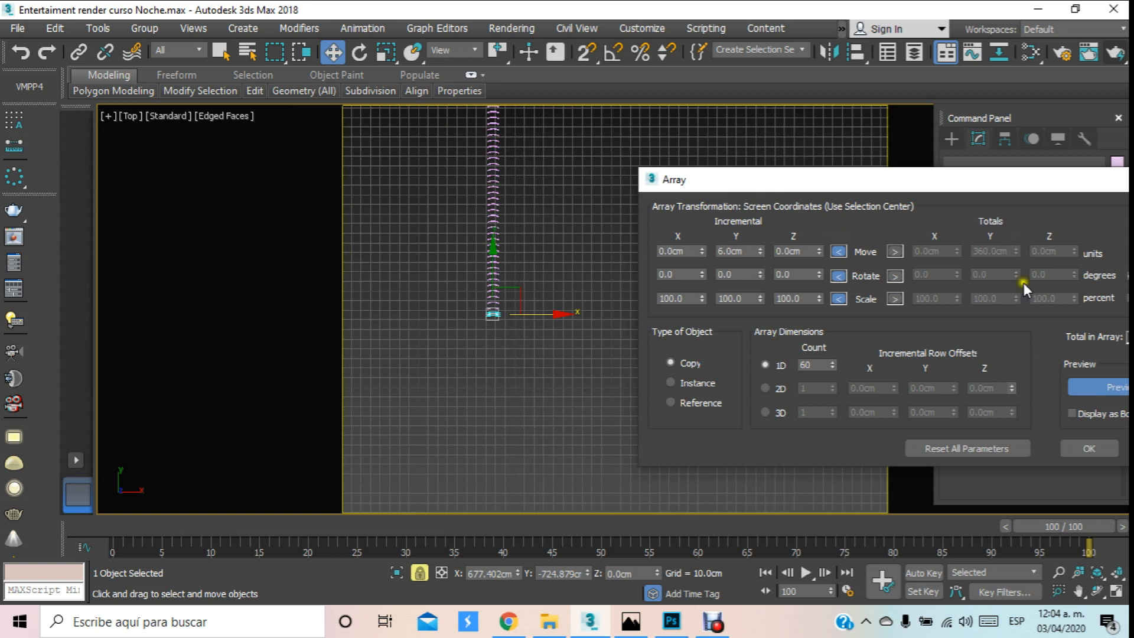
pyautogui.click(1090, 446)
# Select all 60 slats in the top view and group them under the default name.
pyautogui.moveTo(666, 283); pyautogui.dragTo(664, 380, button='middle')
pyautogui.scroll(-2, 664, 380)
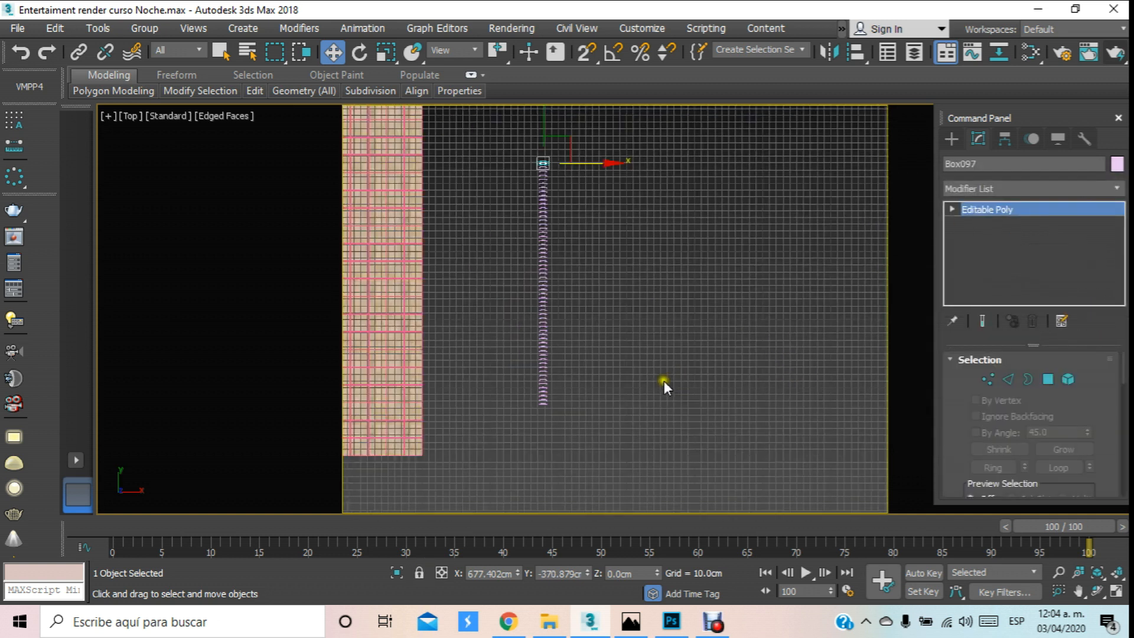
pyautogui.scroll(-2, 664, 380)
pyautogui.moveTo(559, 205); pyautogui.dragTo(670, 467)
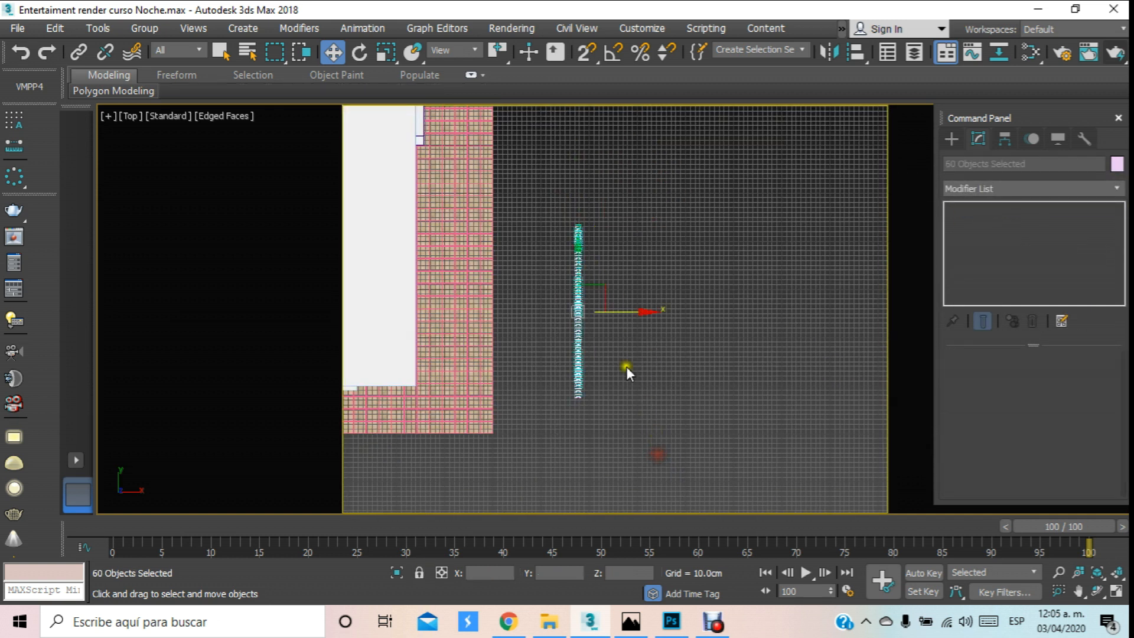
pyautogui.scroll(4, 597, 278)
pyautogui.scroll(3, 569, 318)
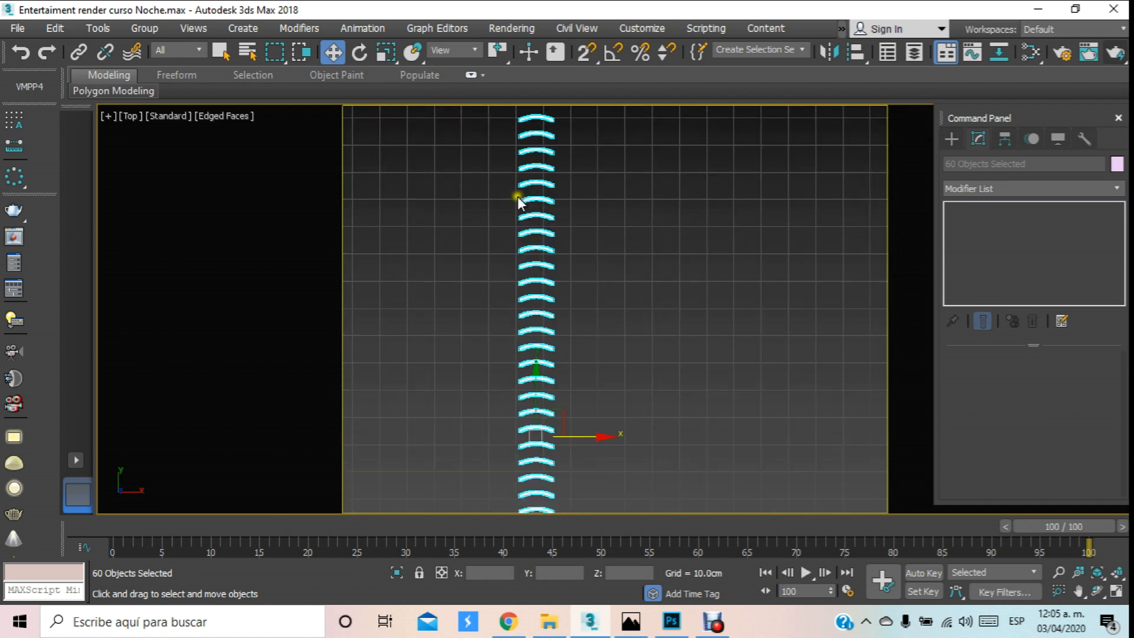
pyautogui.click(144, 28)
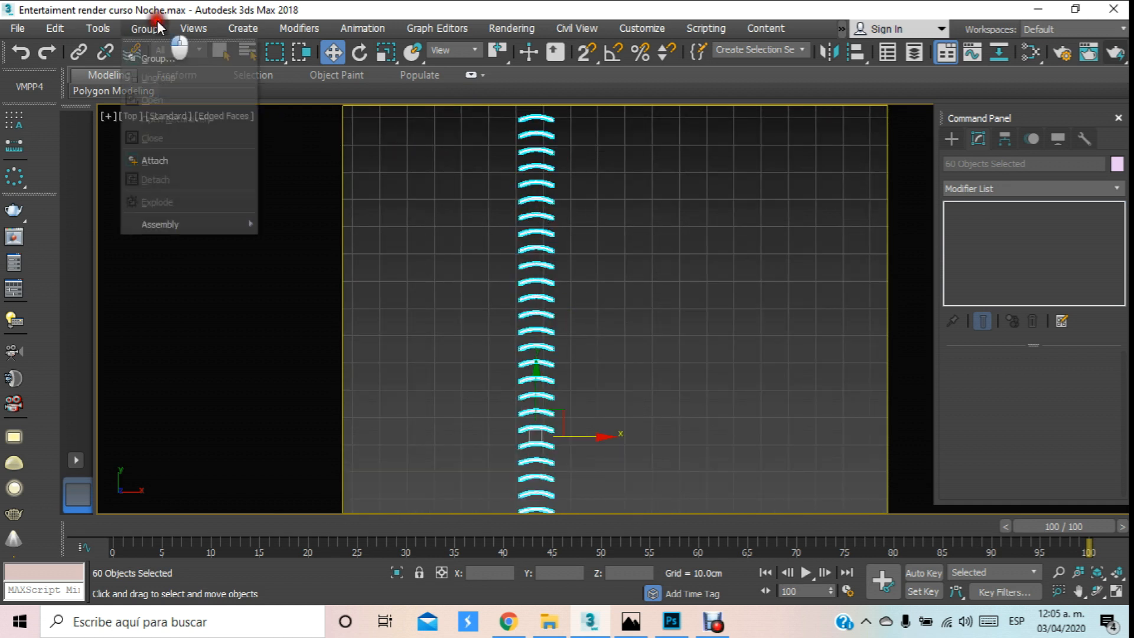
pyautogui.click(215, 52)
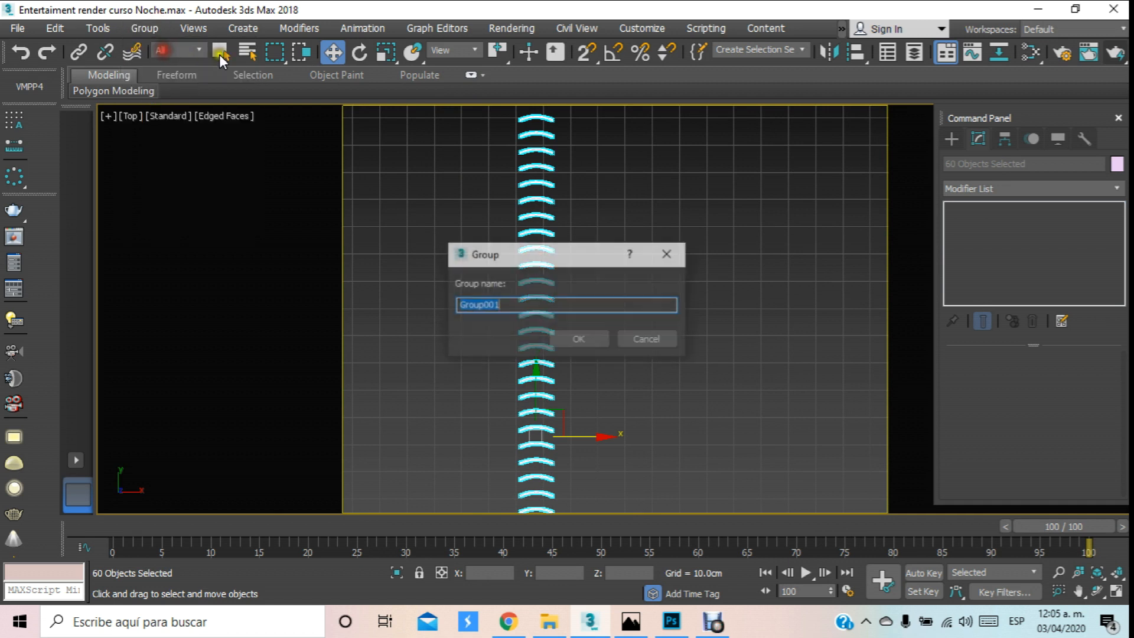
pyautogui.click(564, 338)
# Apply an FFD 2x2x2 modifier to the slat group and enter control point editing.
pyautogui.click(1113, 187)
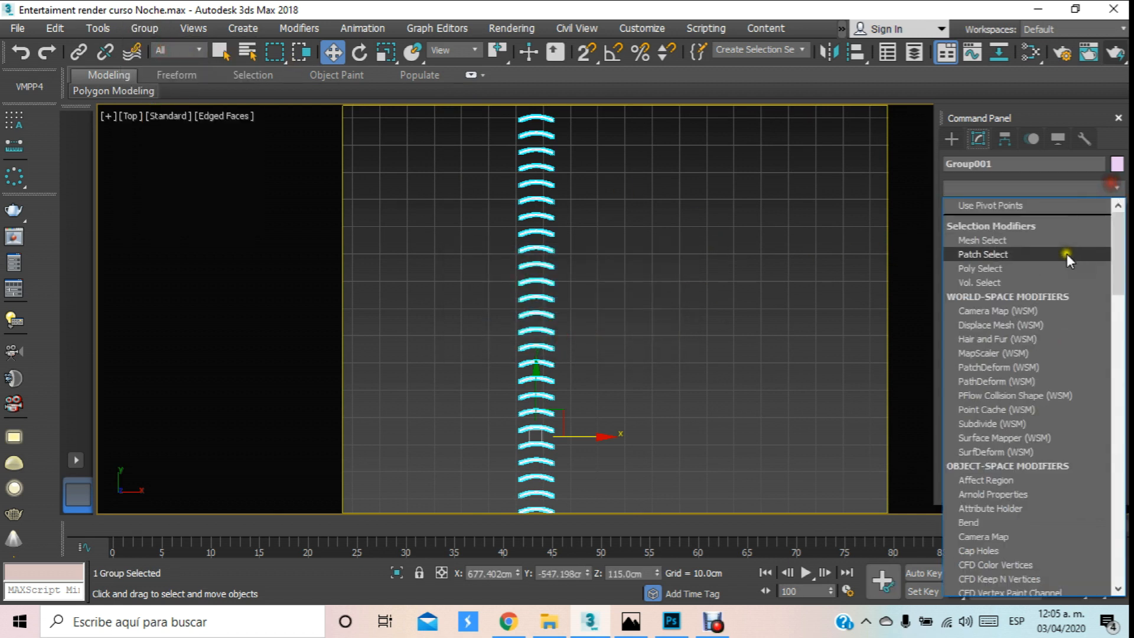
pyautogui.scroll(-3, 984, 457)
pyautogui.scroll(-5, 994, 532)
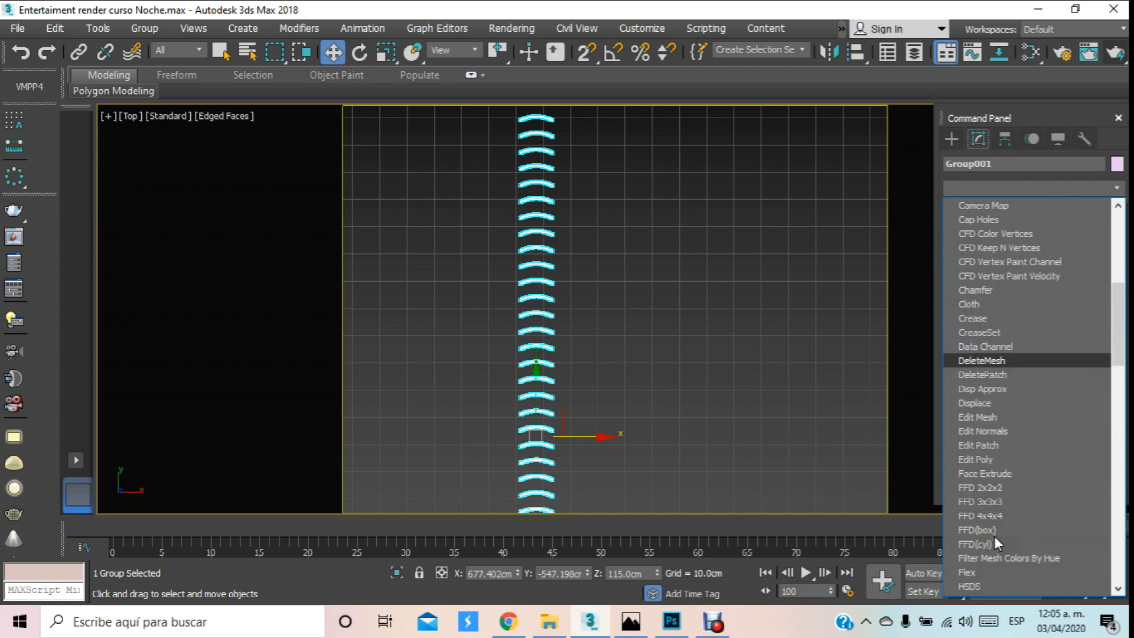
pyautogui.click(1004, 488)
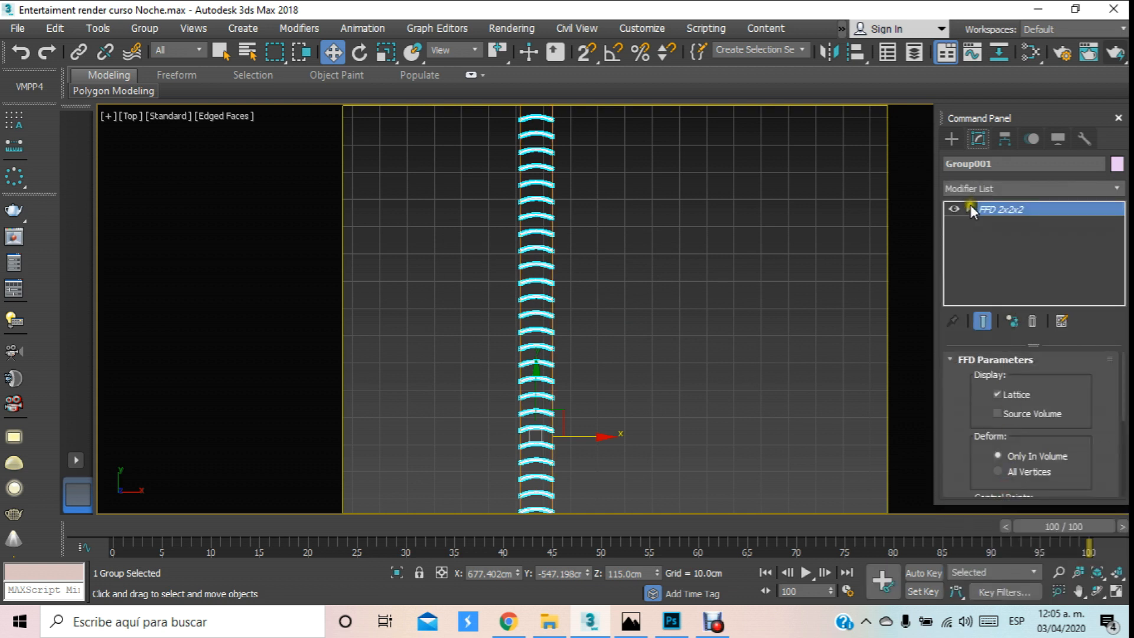
pyautogui.click(969, 209)
pyautogui.click(1004, 222)
# Raise the control points along the slat group's +X edge about 6.9 cm in Y to tilt the slats, and view them in perspective.
pyautogui.scroll(-5, 624, 324)
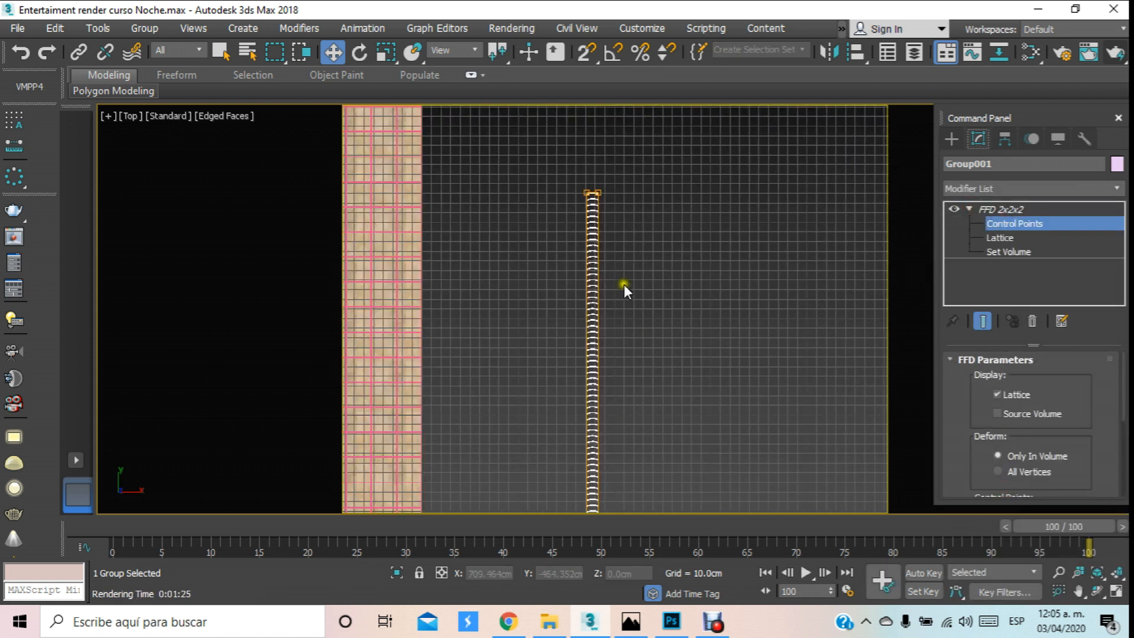
pyautogui.scroll(2, 604, 216)
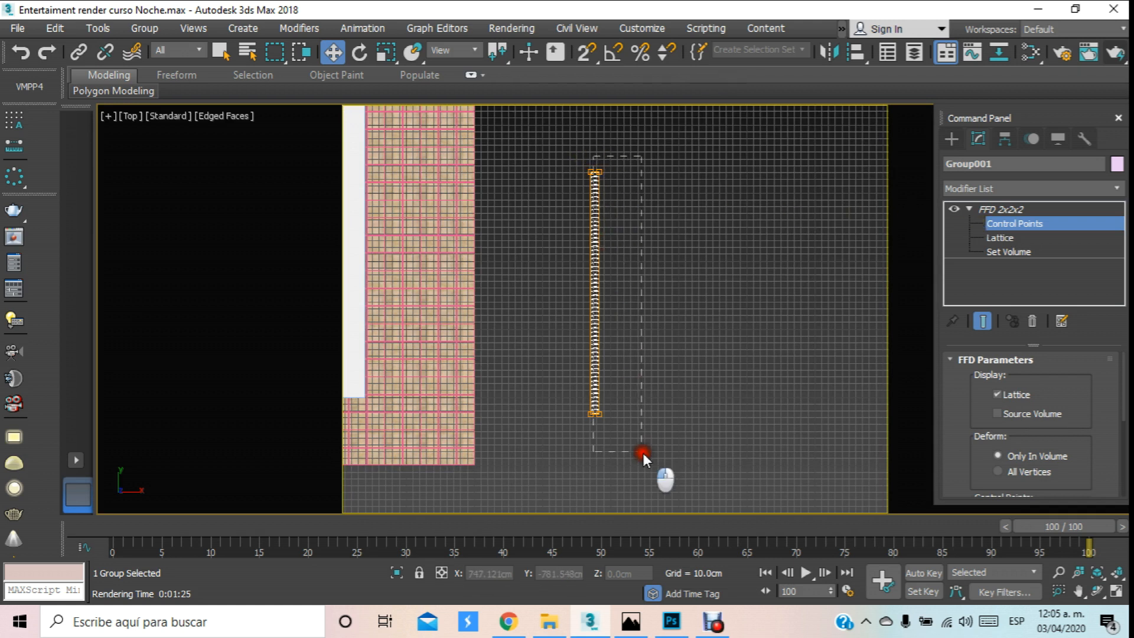
pyautogui.moveTo(643, 452); pyautogui.dragTo(643, 453)
pyautogui.scroll(6, 612, 271)
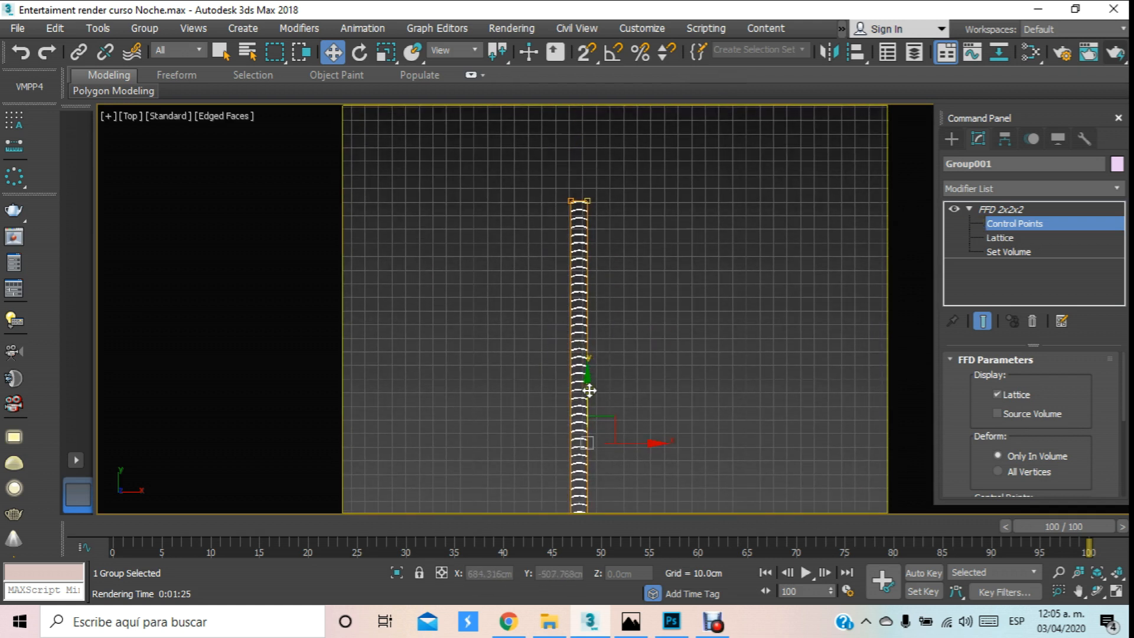
pyautogui.moveTo(590, 391); pyautogui.dragTo(592, 381)
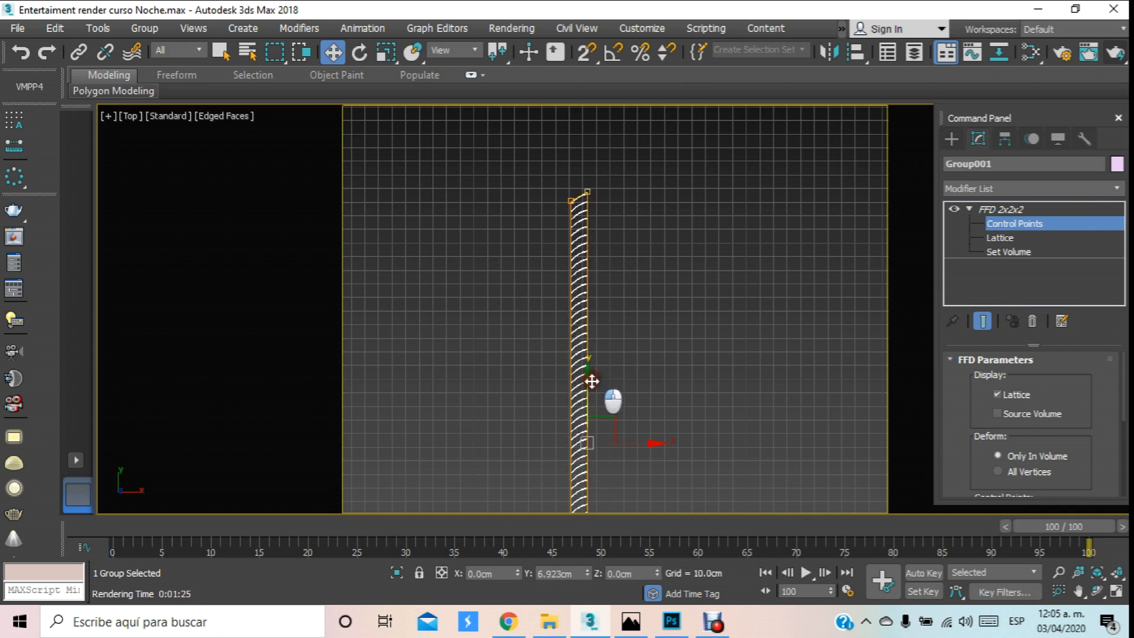
pyautogui.scroll(3, 590, 378)
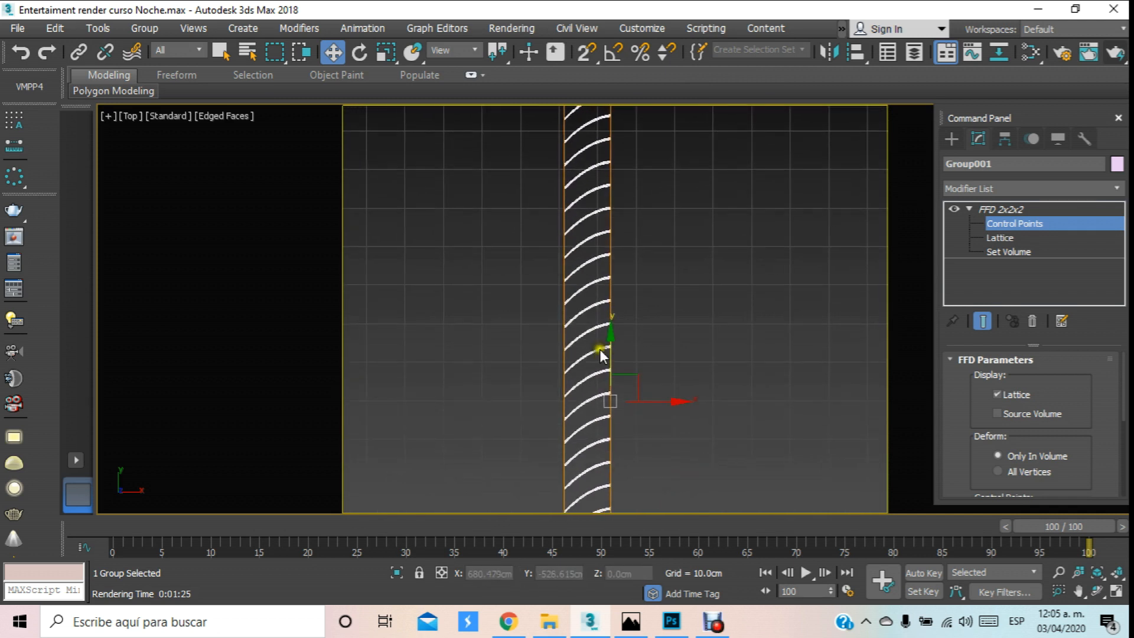
pyautogui.scroll(-5, 748, 283)
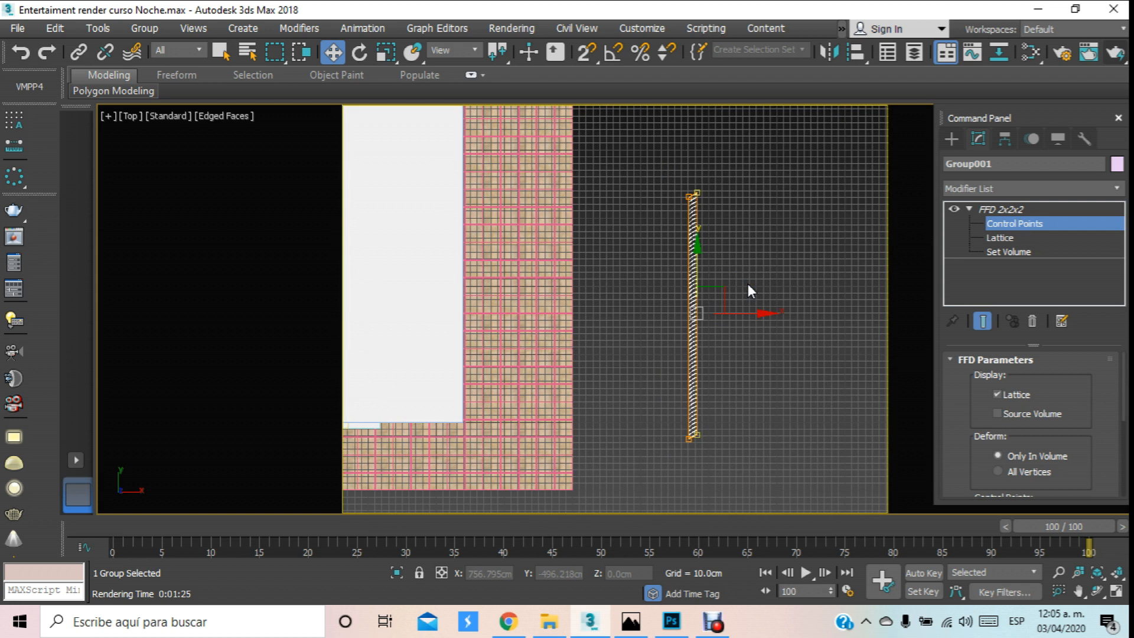
pyautogui.press('p')
pyautogui.click(1099, 590)
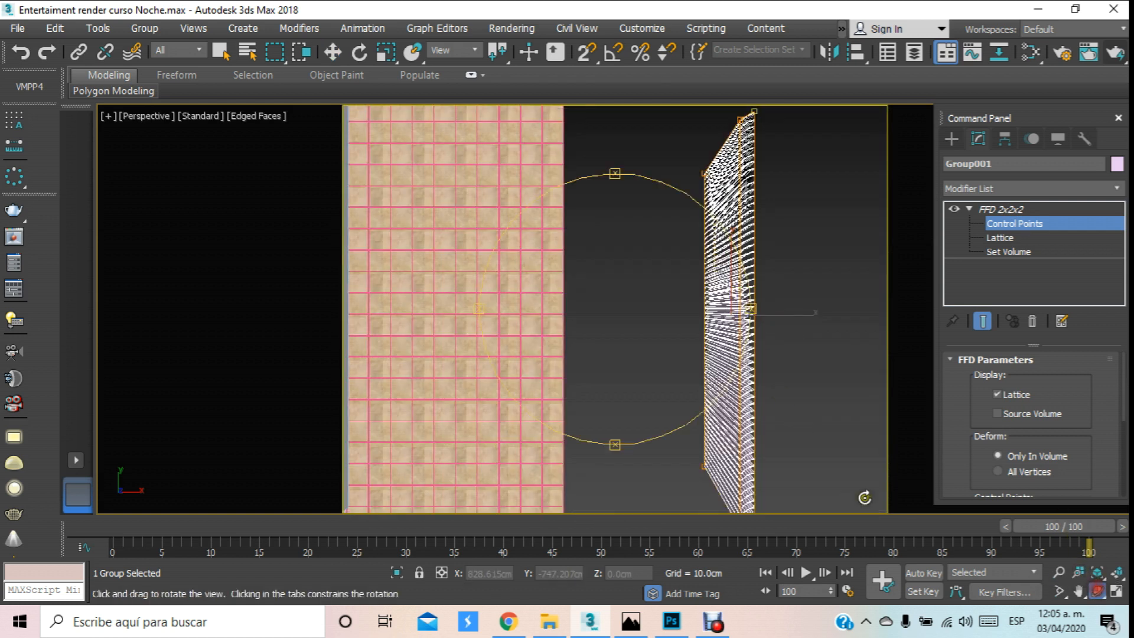
pyautogui.moveTo(597, 367); pyautogui.dragTo(503, 262)
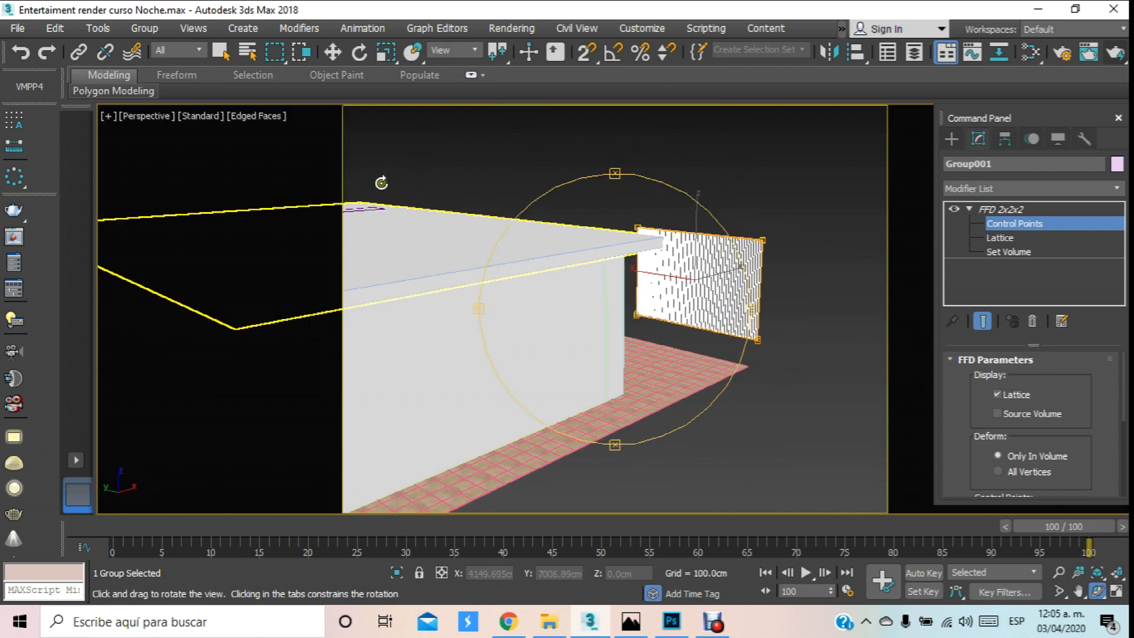
pyautogui.click(332, 52)
pyautogui.moveTo(715, 275); pyautogui.dragTo(515, 358)
pyautogui.hotkey('ctrl', 'z')
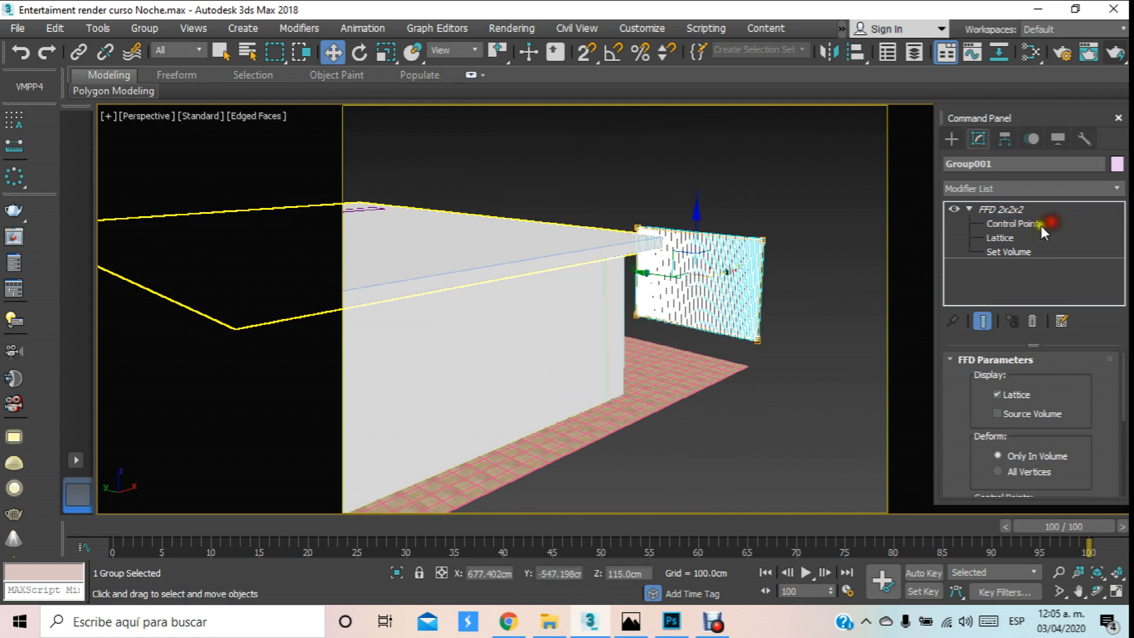
# Return to the FFD modifier level and move the slat group inside the room to about X 164 cm, Y -364 cm.
pyautogui.click(1013, 209)
pyautogui.moveTo(721, 270); pyautogui.dragTo(520, 353)
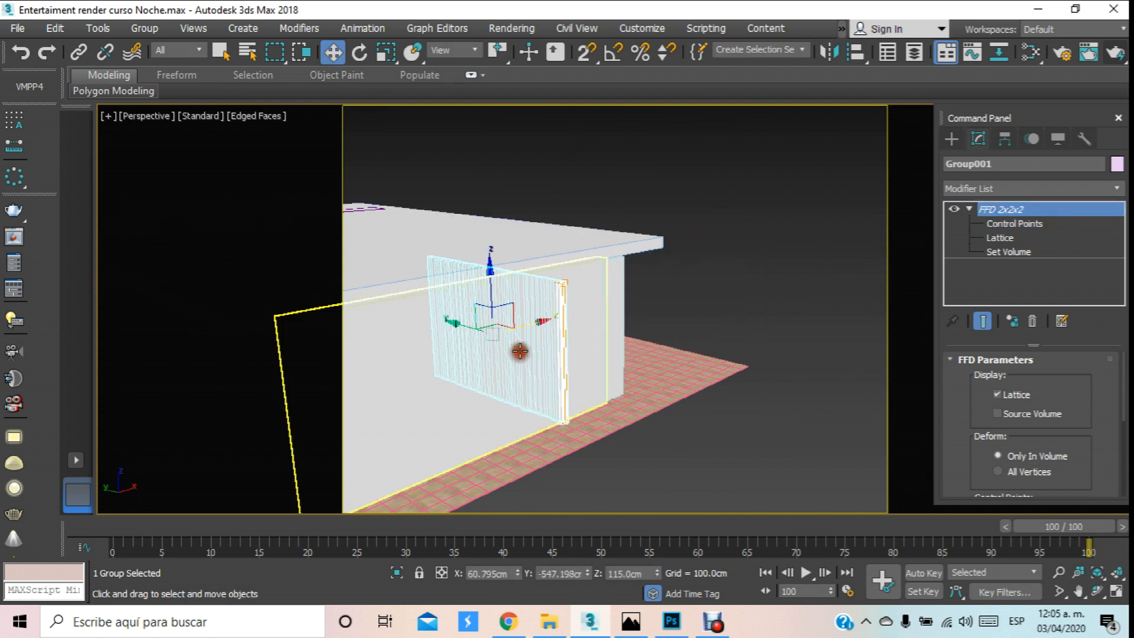
pyautogui.moveTo(519, 353); pyautogui.dragTo(615, 261, button='middle')
pyautogui.click(1063, 571)
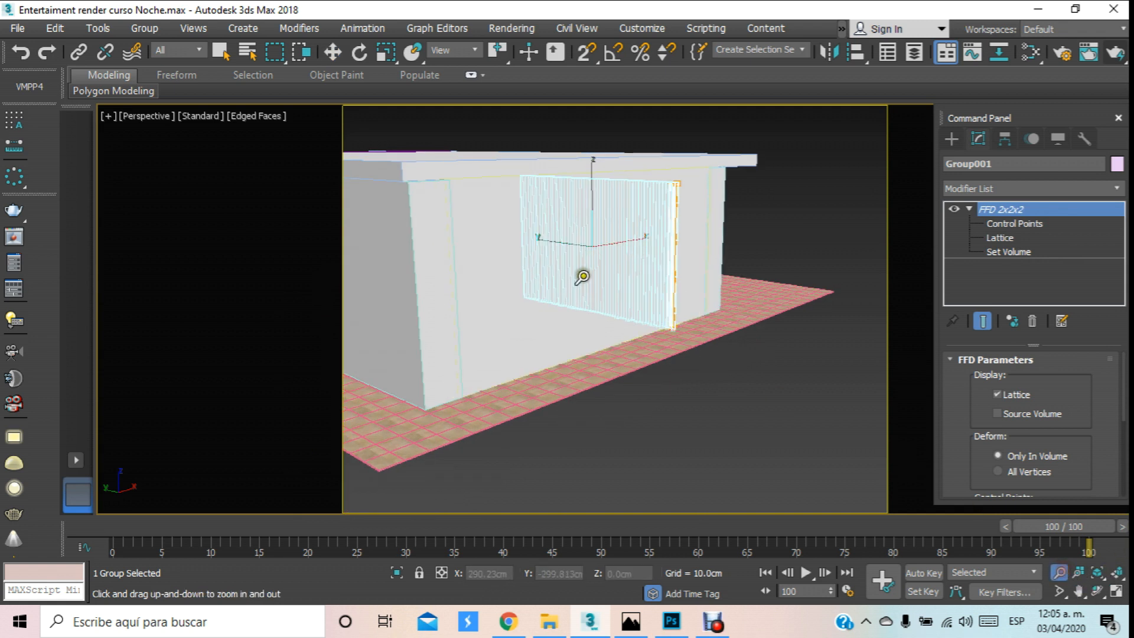
pyautogui.moveTo(588, 271); pyautogui.dragTo(581, 198)
pyautogui.click(332, 52)
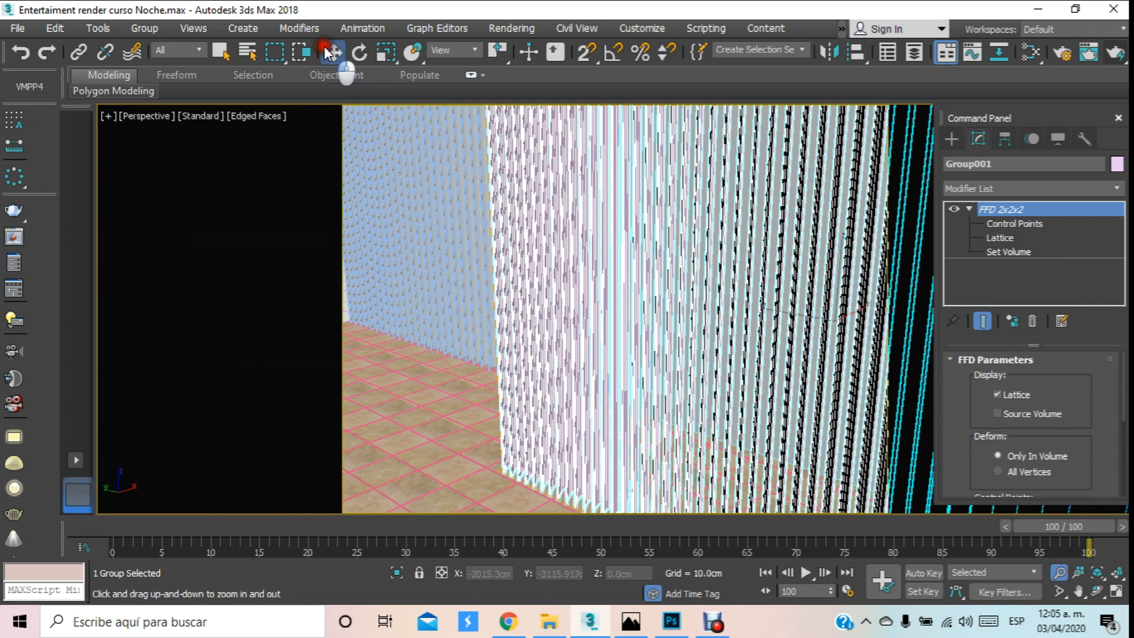
pyautogui.moveTo(774, 309); pyautogui.dragTo(658, 230)
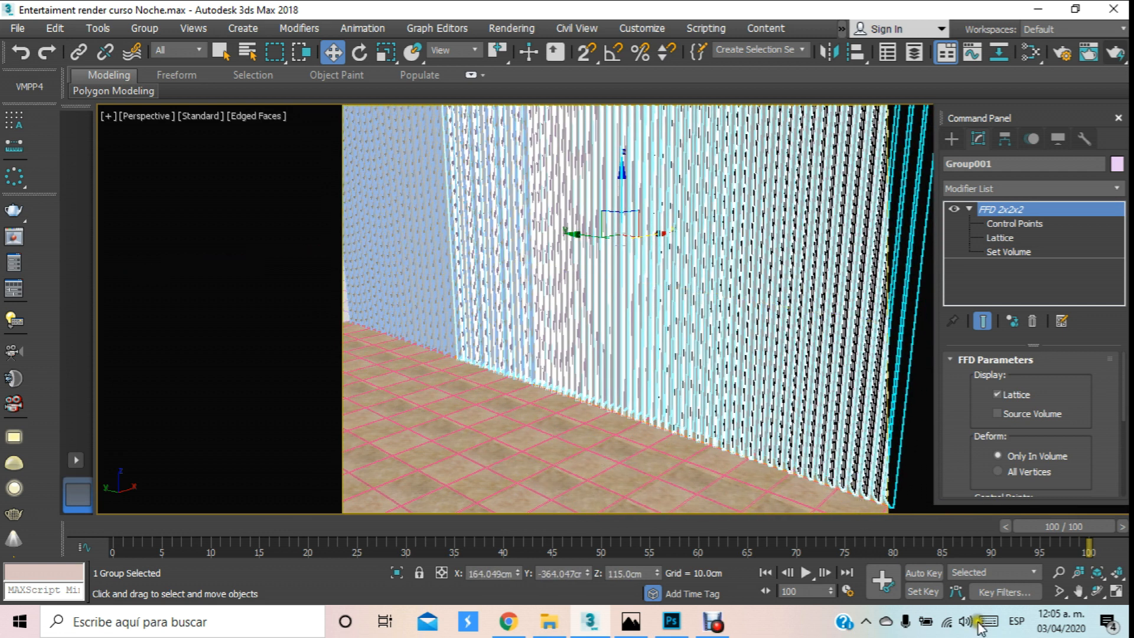
pyautogui.moveTo(573, 228); pyautogui.dragTo(588, 359, button='middle')
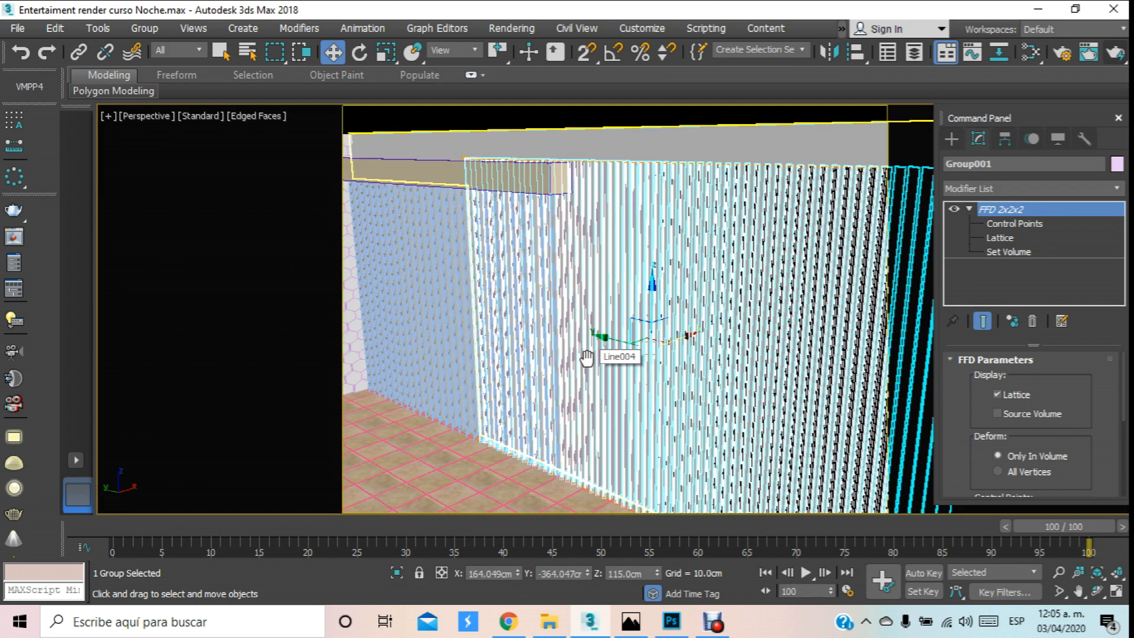
# Clear the selection and examine the blind from inside the room together with the TV wall.
pyautogui.hotkey('ctrl', 'd')
pyautogui.scroll(5, 532, 304)
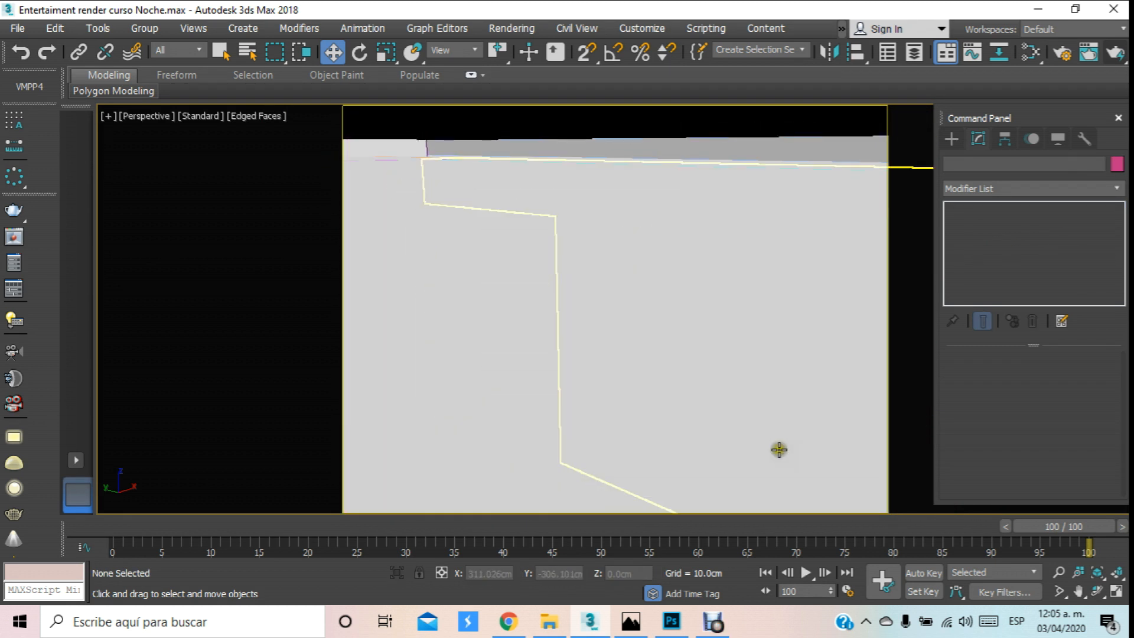
pyautogui.click(1098, 591)
pyautogui.scroll(-5, 672, 368)
pyautogui.moveTo(653, 354); pyautogui.dragTo(580, 314)
pyautogui.moveTo(602, 316); pyautogui.dragTo(701, 360, button='middle')
pyautogui.moveTo(701, 359); pyautogui.dragTo(667, 355)
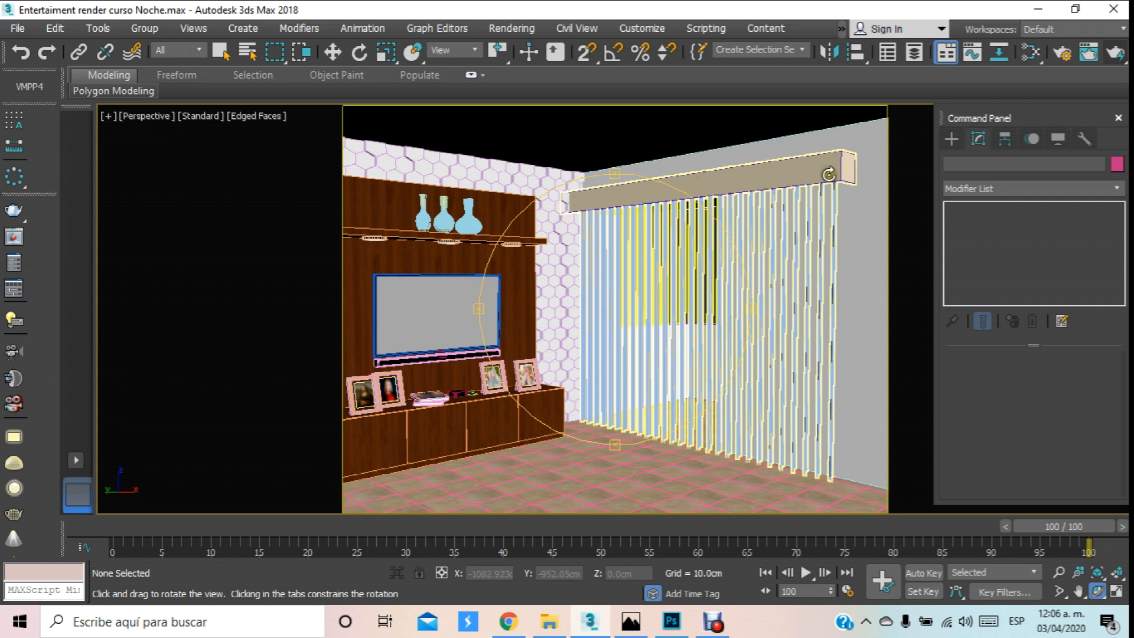
pyautogui.moveTo(594, 198); pyautogui.dragTo(647, 195, button='middle')
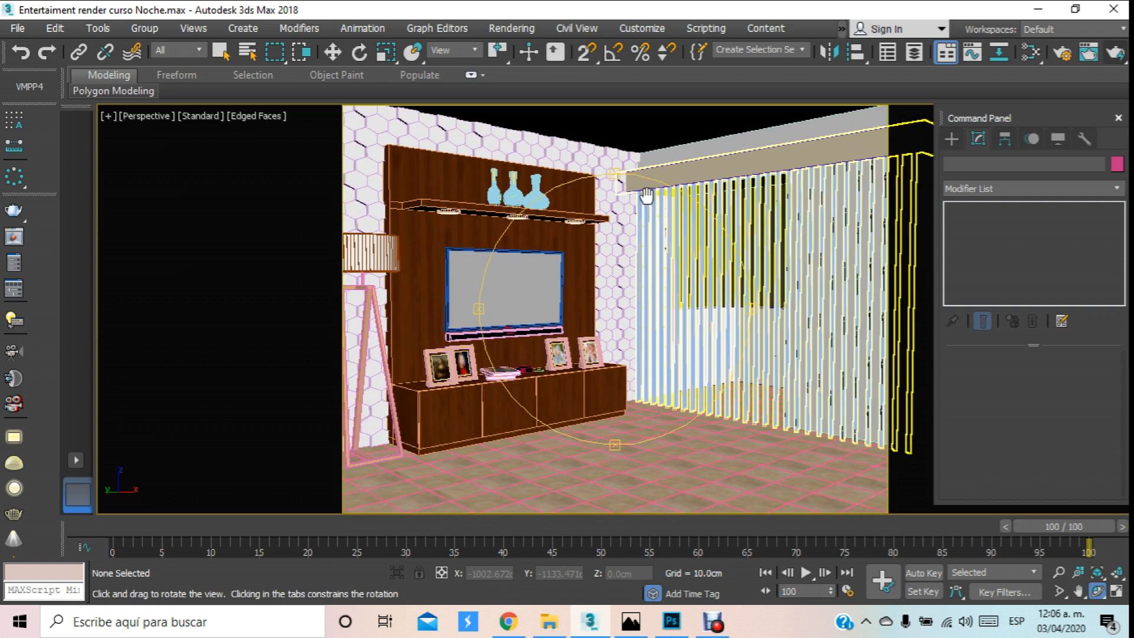
# Show the whole room in the top view with the Wireframe Override display.
pyautogui.press('t')
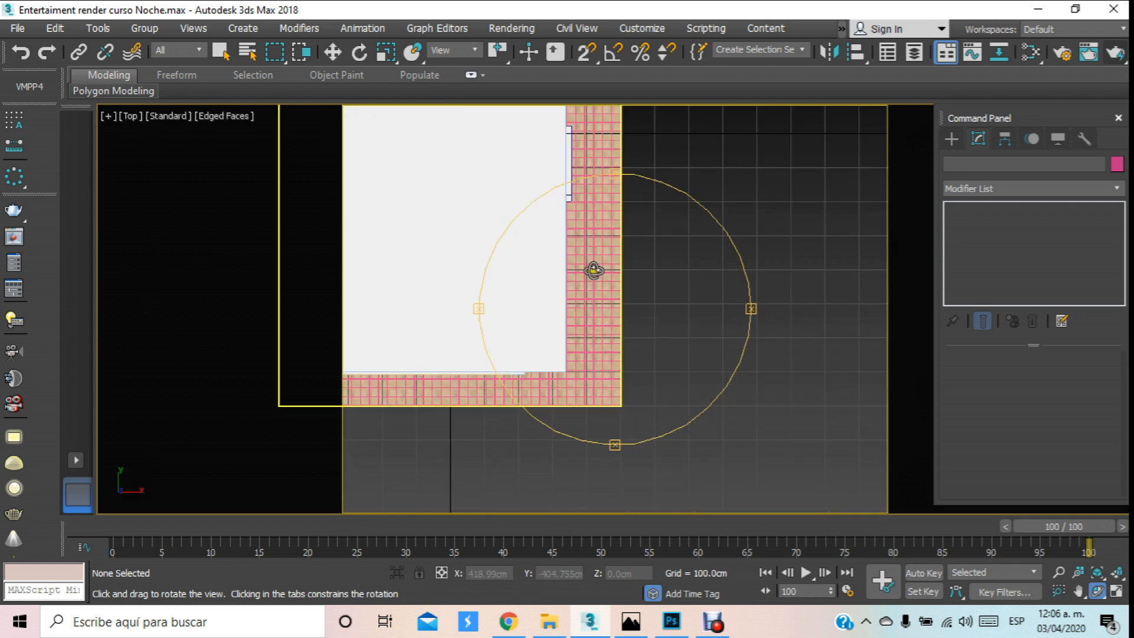
pyautogui.scroll(-5, 594, 270)
pyautogui.click(248, 115)
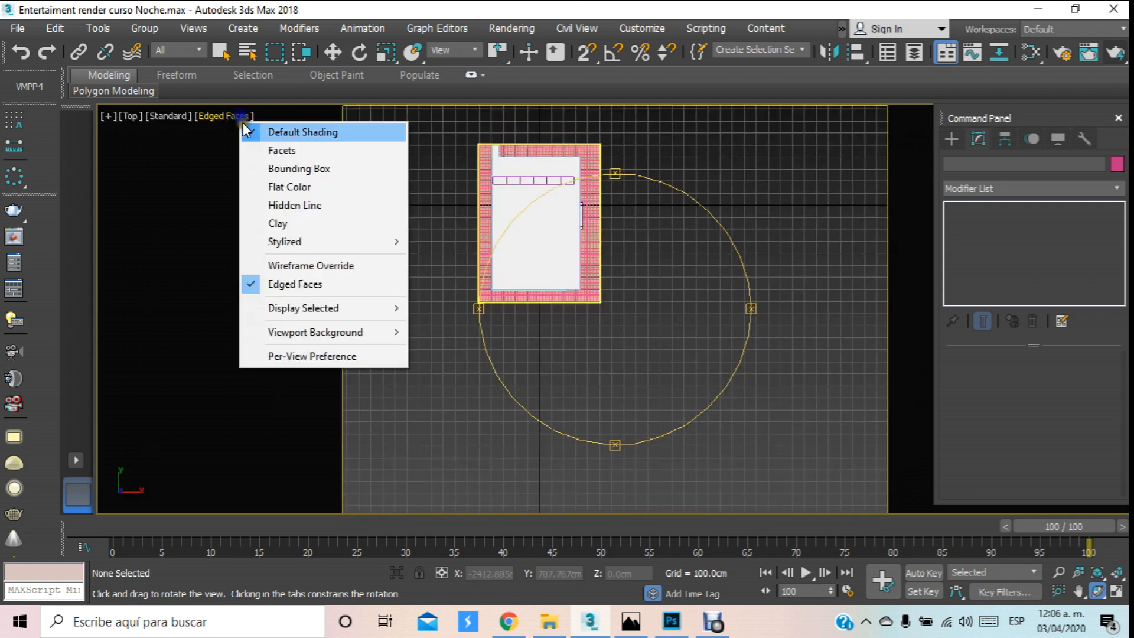
pyautogui.click(281, 267)
pyautogui.press('z')
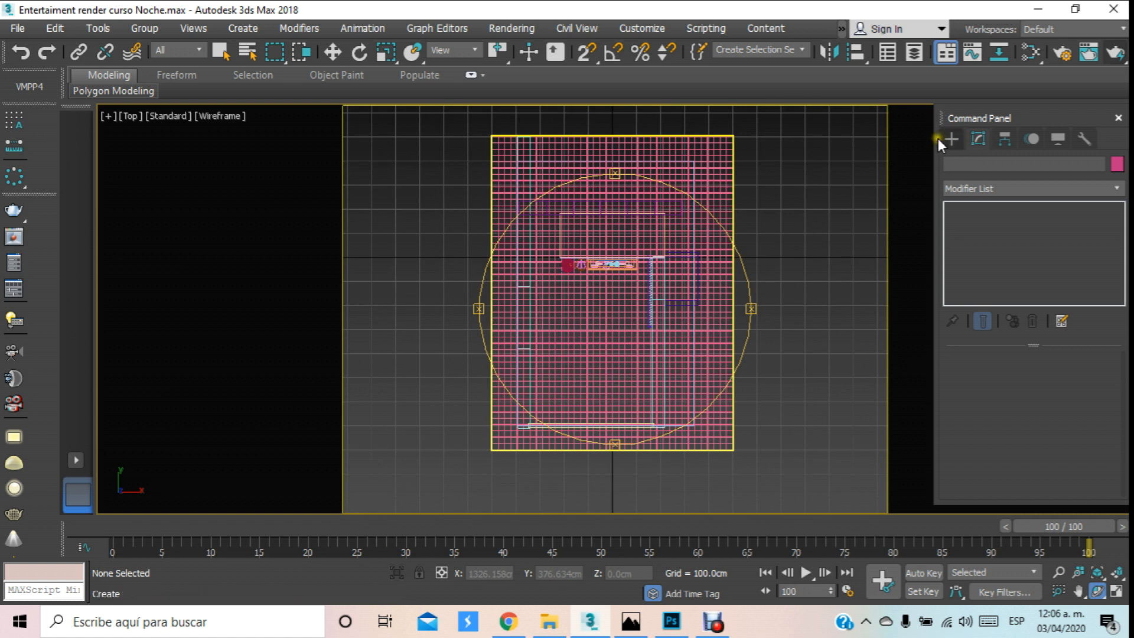
# Start a standard Physical camera and choose the 35mm (Full Frame) film preset.
pyautogui.click(939, 139)
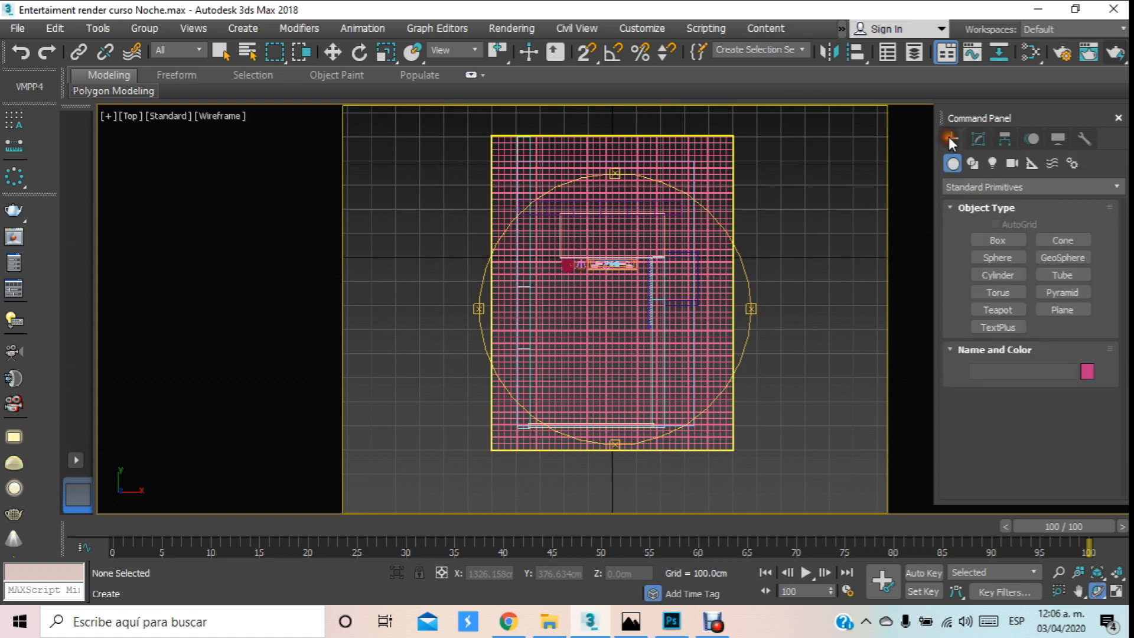
pyautogui.click(1013, 164)
pyautogui.click(998, 240)
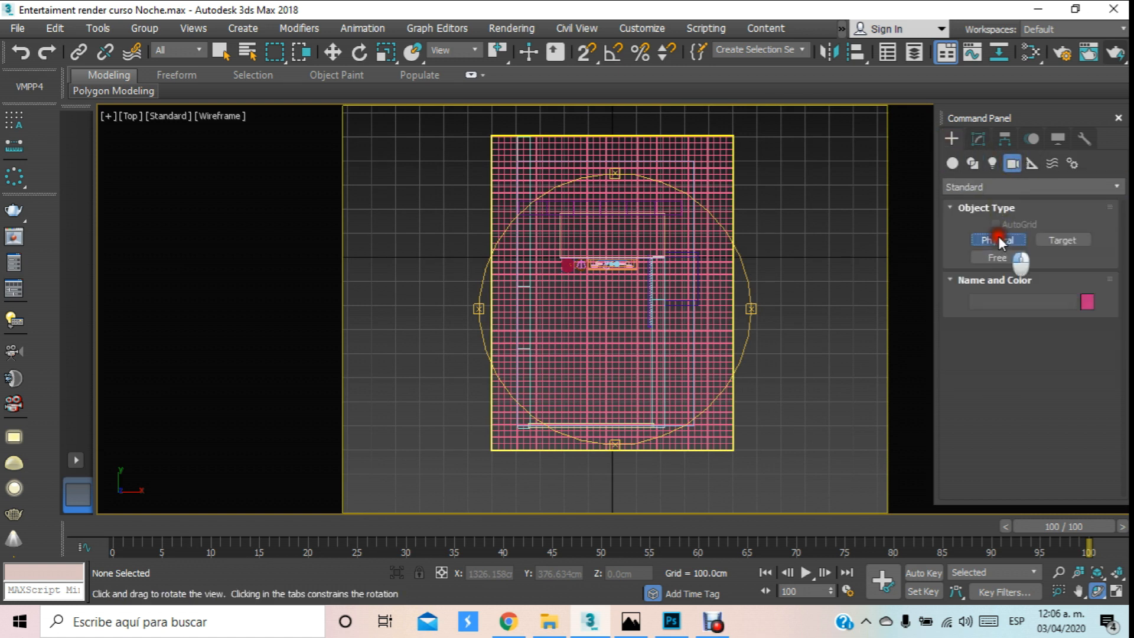
pyautogui.moveTo(952, 446); pyautogui.dragTo(980, 217)
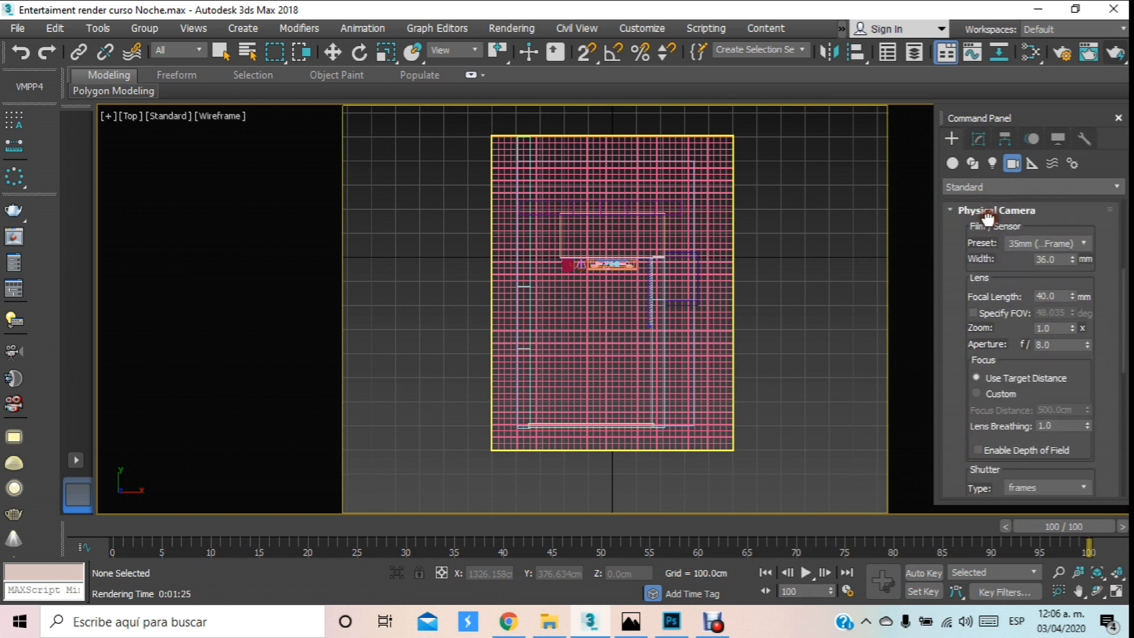
pyautogui.click(1086, 242)
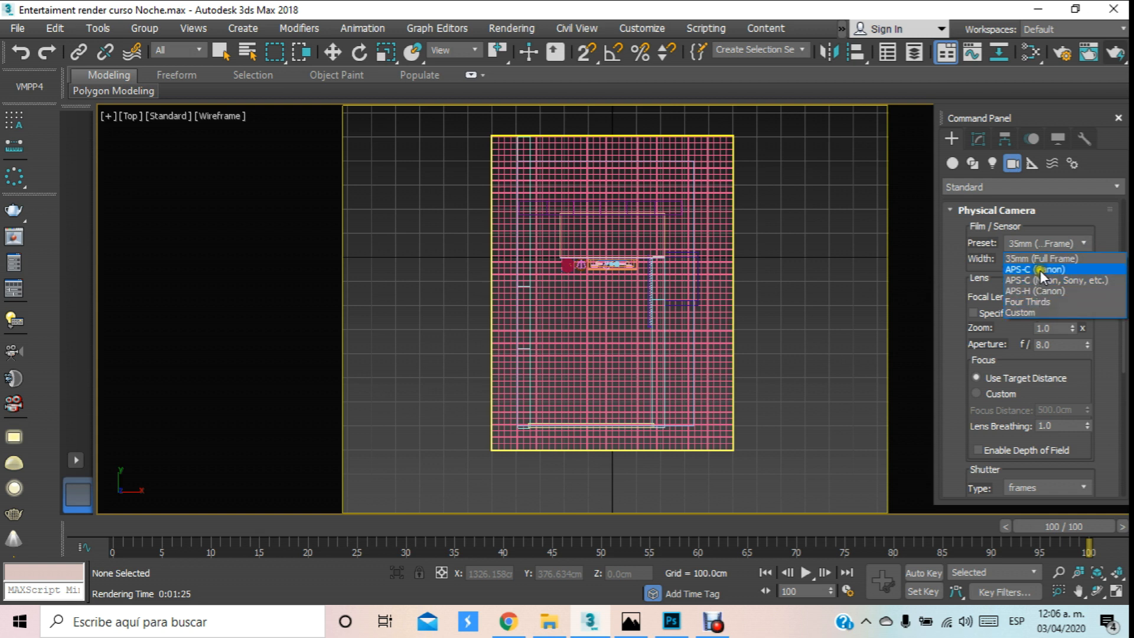
pyautogui.click(1046, 257)
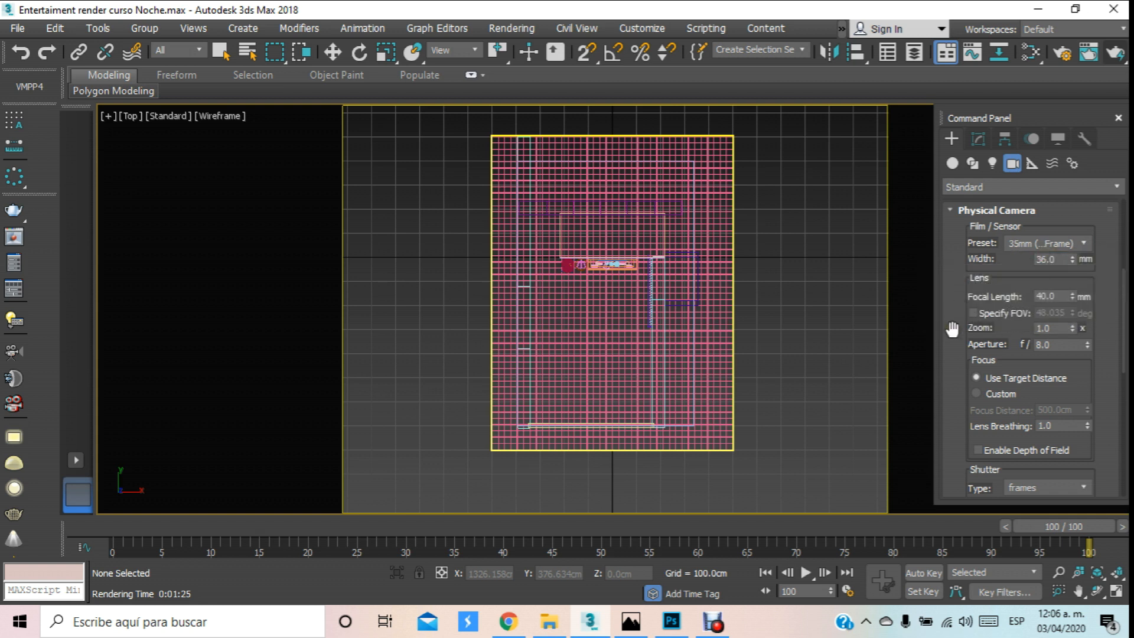
# Set the camera's manual exposure gain to 1000 ISO.
pyautogui.scroll(-7, 965, 343)
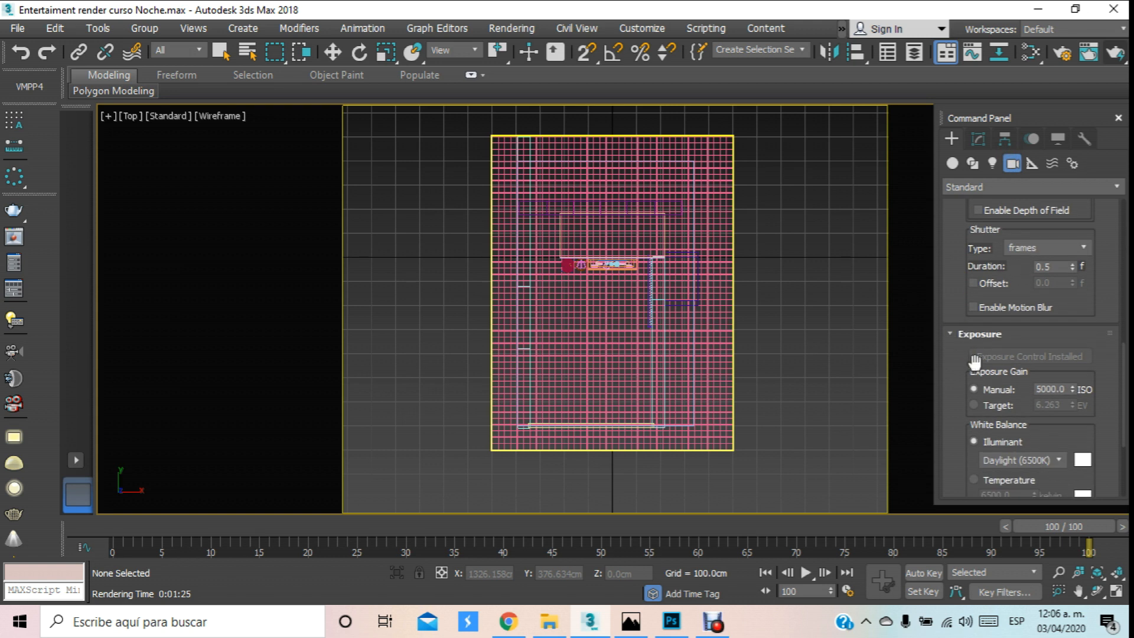
pyautogui.doubleClick(1061, 387)
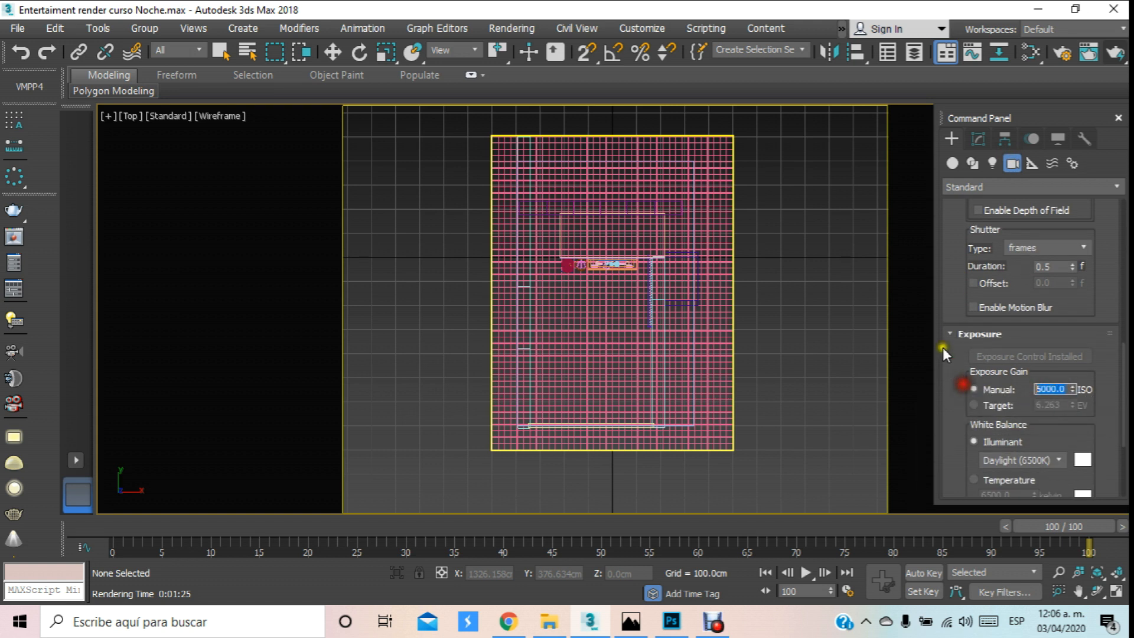
pyautogui.write('1')
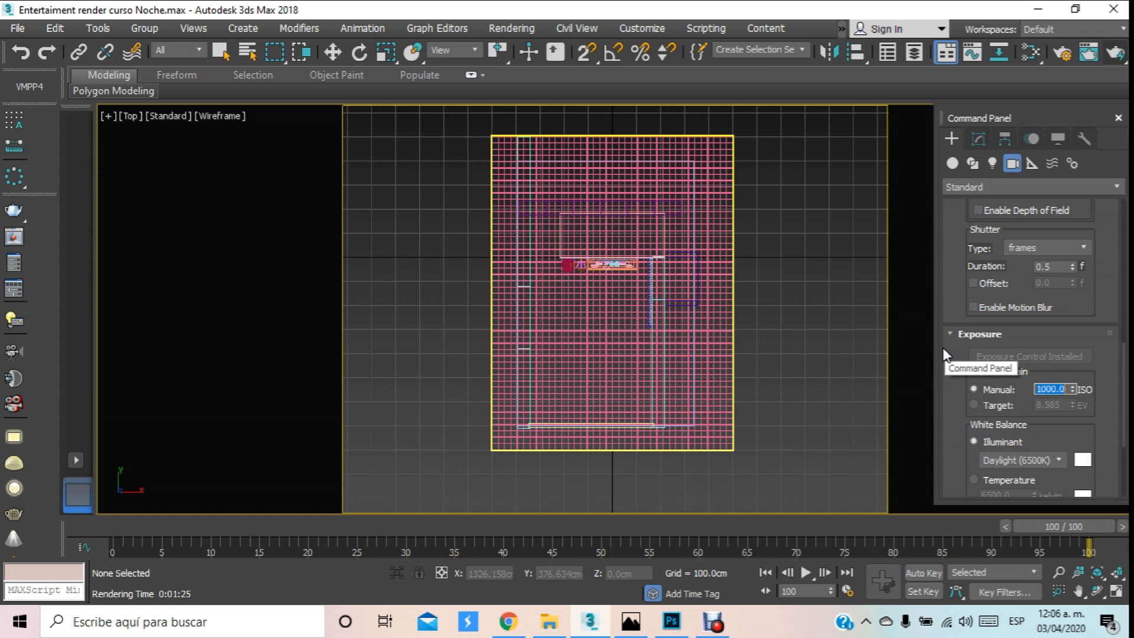
# Place the physical camera inside the room aimed diagonally at the TV wall, and look through it.
pyautogui.click(683, 293)
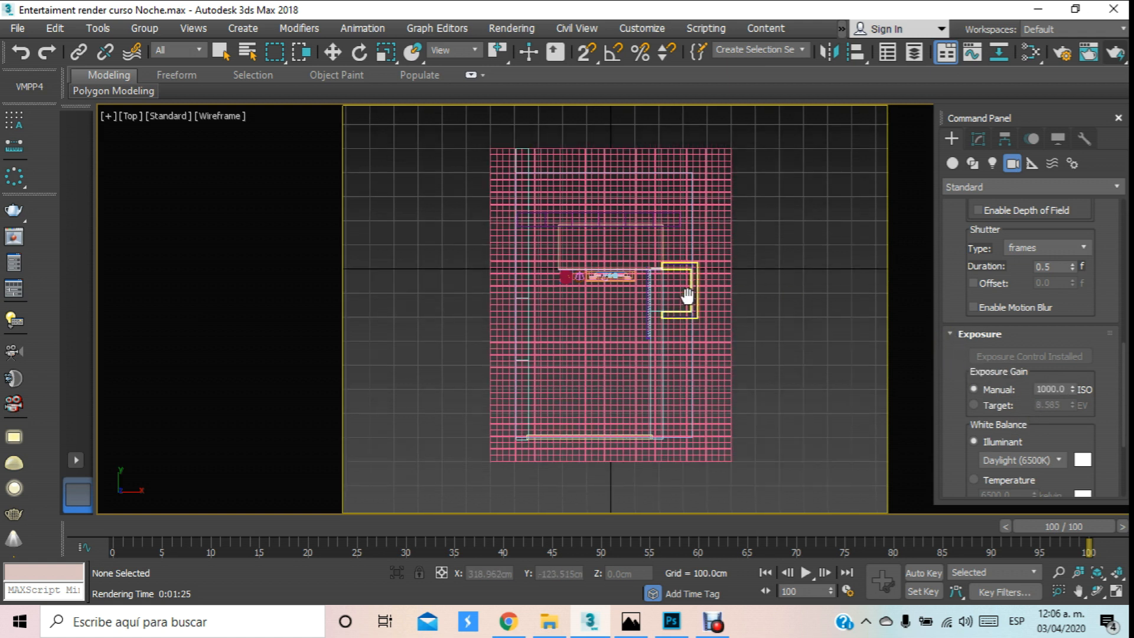
pyautogui.moveTo(562, 353); pyautogui.dragTo(610, 251)
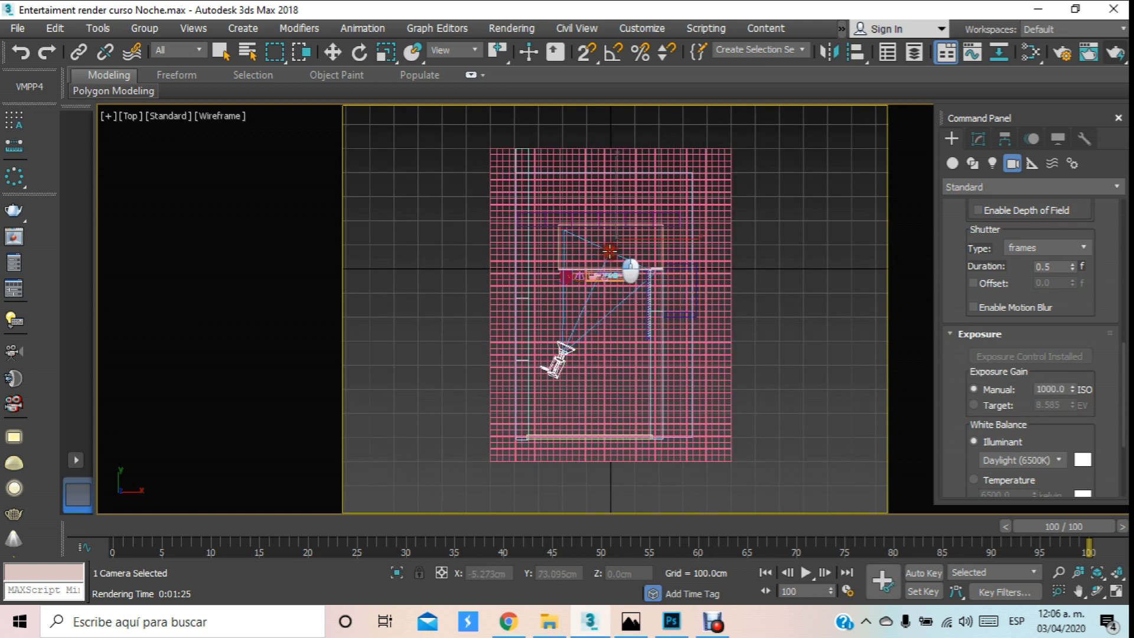
pyautogui.press('c')
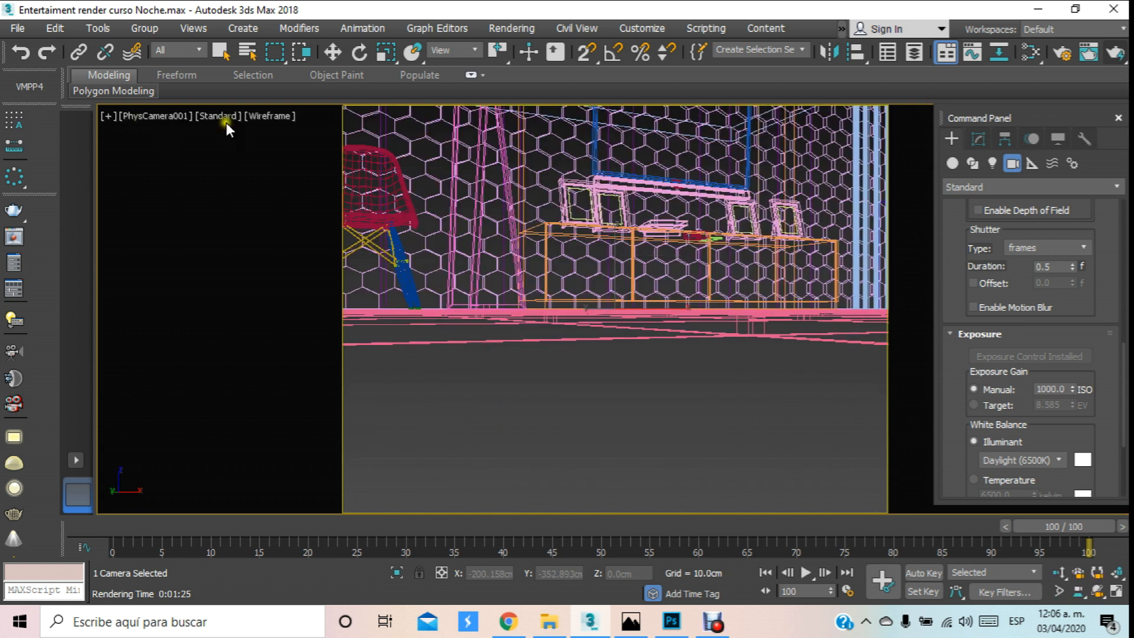
# Set the camera view to Default Shading and shift it up to frame the TV wall, lamp and chair.
pyautogui.click(264, 119)
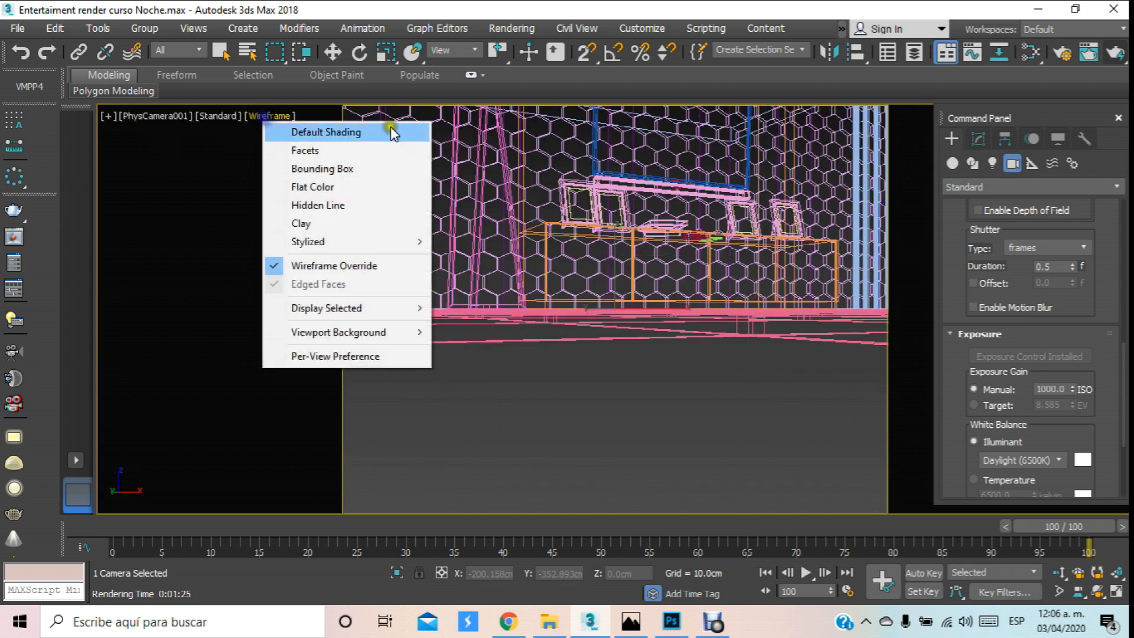
pyautogui.click(359, 131)
pyautogui.click(133, 115)
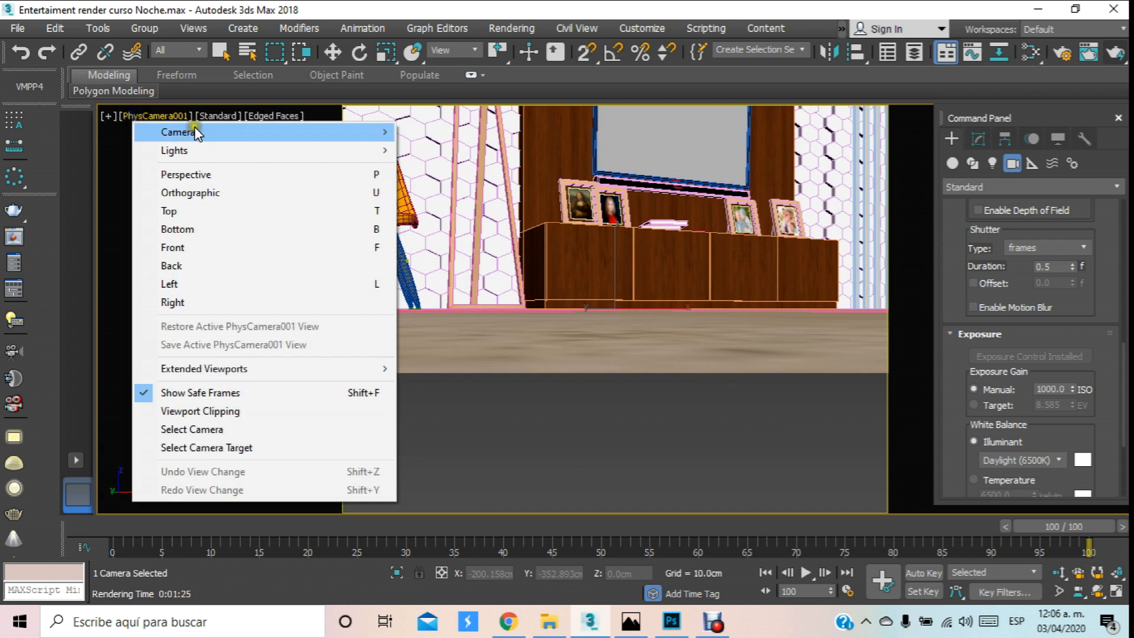
pyautogui.moveTo(195, 133)
pyautogui.click(437, 131)
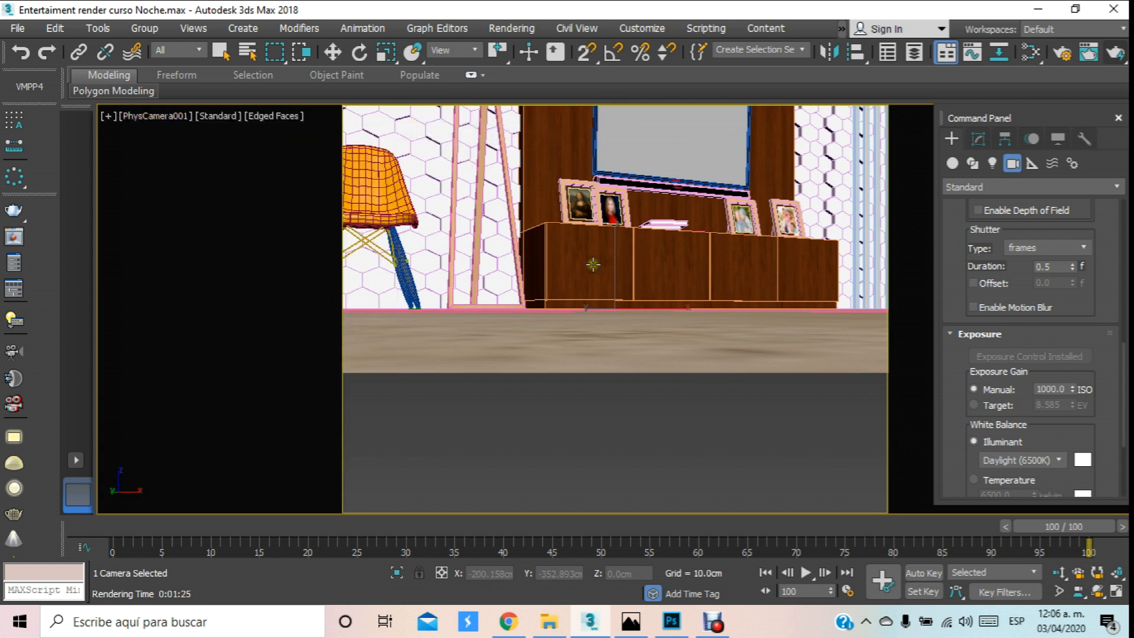
pyautogui.moveTo(615, 222); pyautogui.dragTo(643, 330, button='middle')
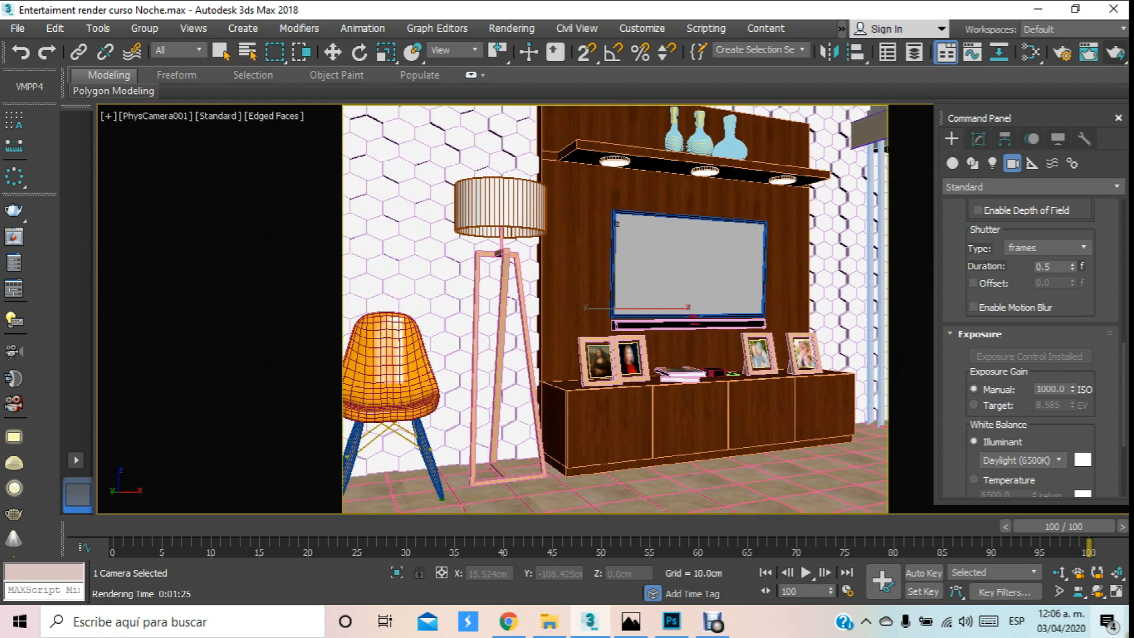
# Reframe the physical camera with a perspective adjustment so the chair, lamp, full TV unit and vertical blind are in view.
pyautogui.click(1078, 591)
pyautogui.moveTo(682, 269)
pyautogui.mouseDown()
pyautogui.moveTo(682, 345)
pyautogui.moveTo(684, 262)
pyautogui.moveTo(697, 261)
pyautogui.mouseUp()
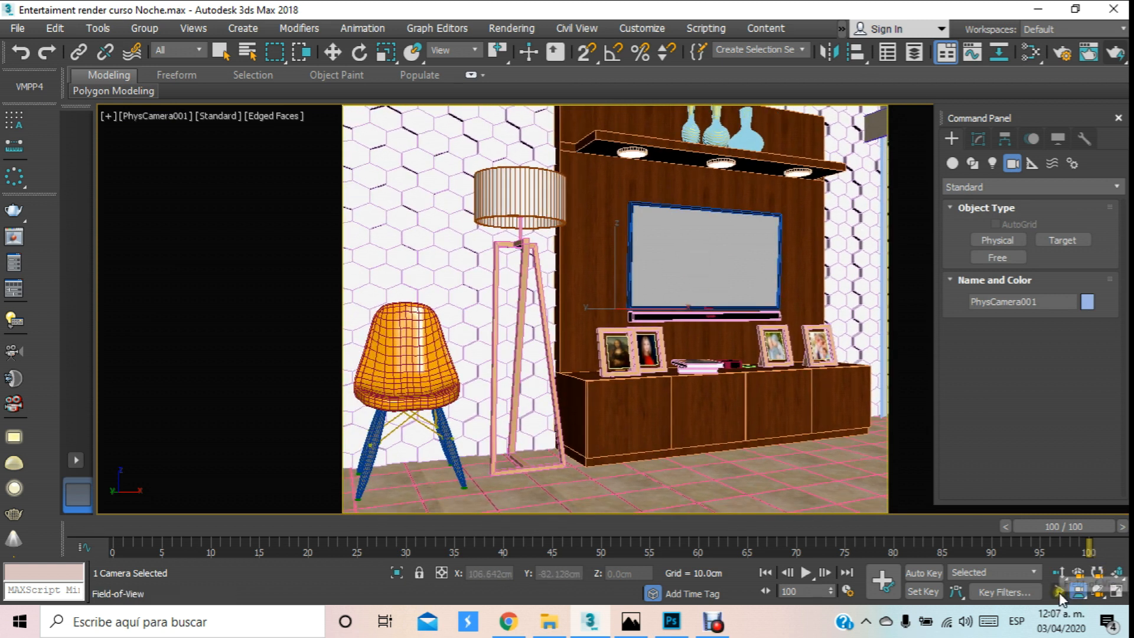
pyautogui.click(1079, 573)
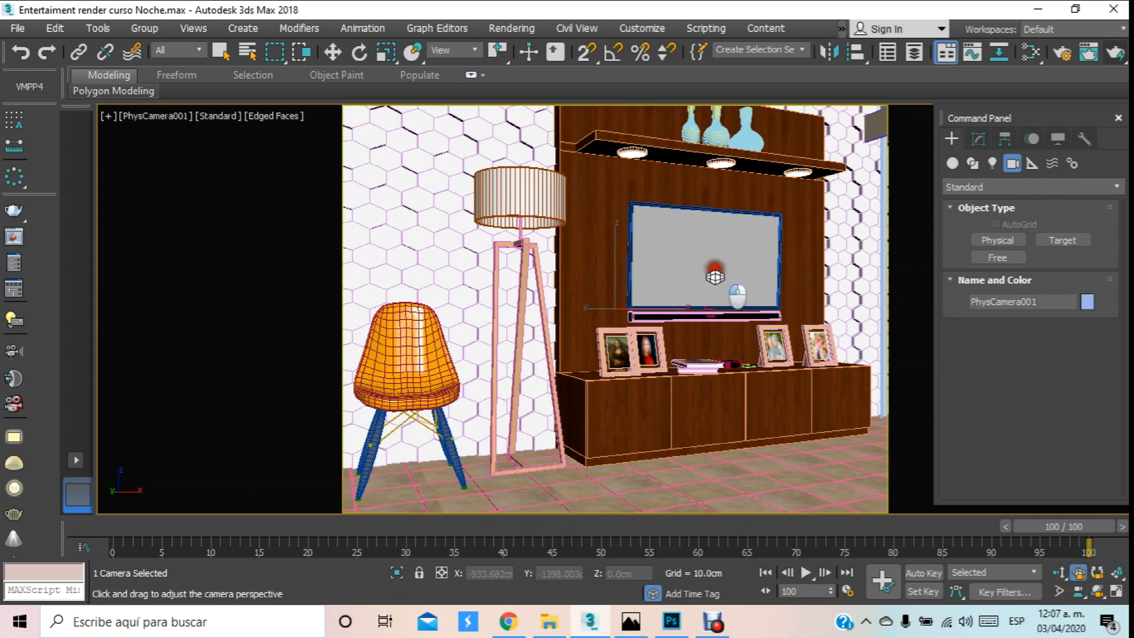
pyautogui.moveTo(725, 283); pyautogui.dragTo(671, 284)
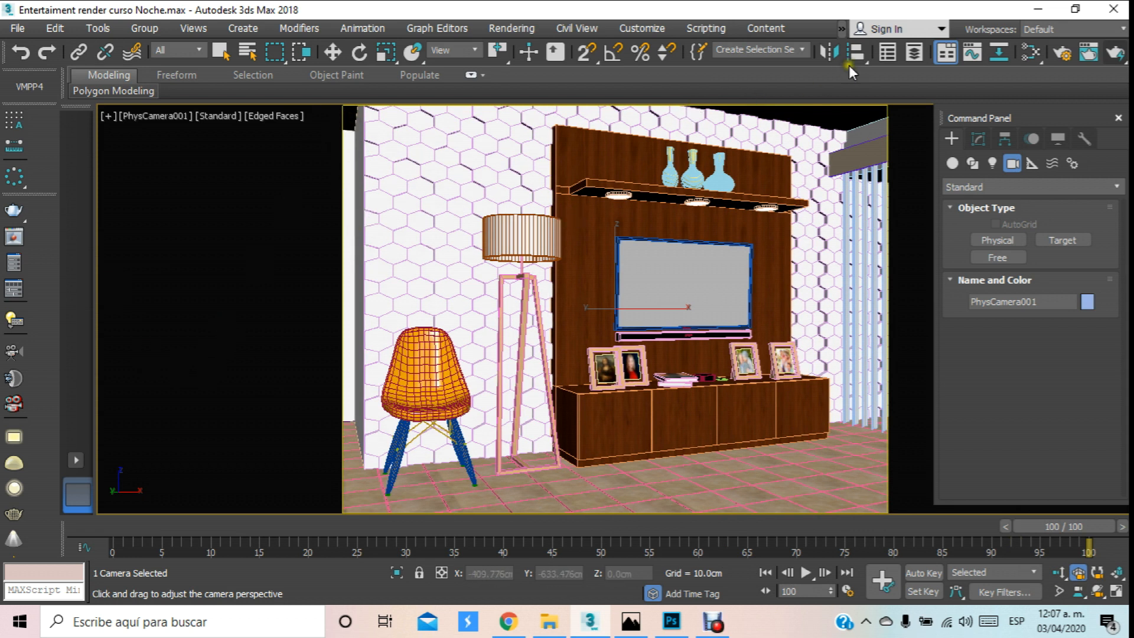
# Check the environment map and exposure control settings of the scene.
pyautogui.click(519, 27)
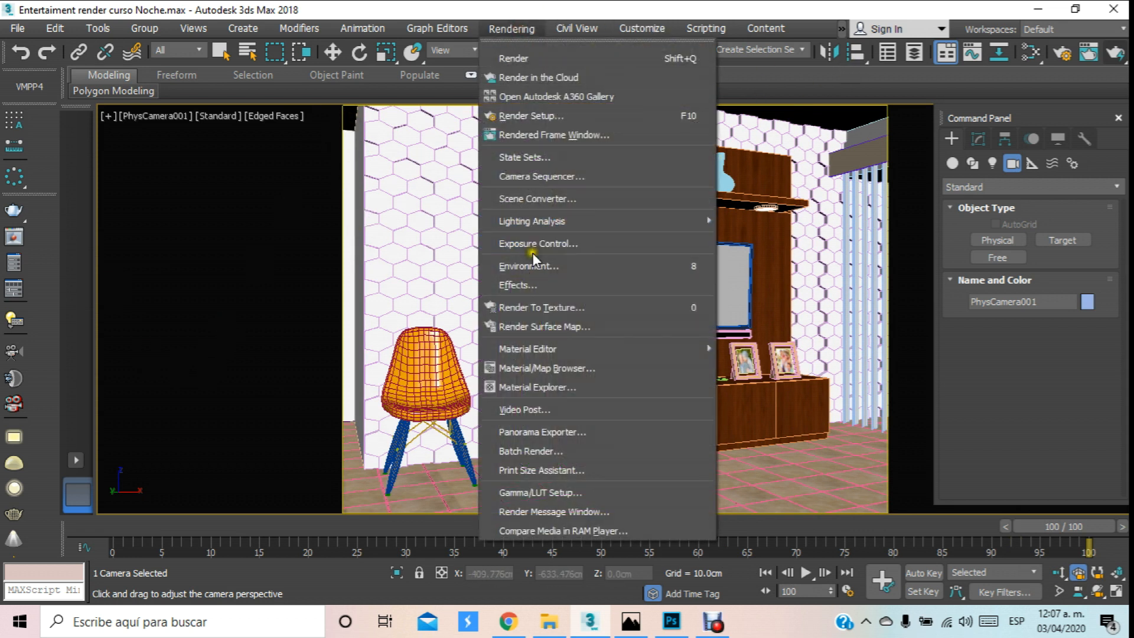
pyautogui.click(531, 263)
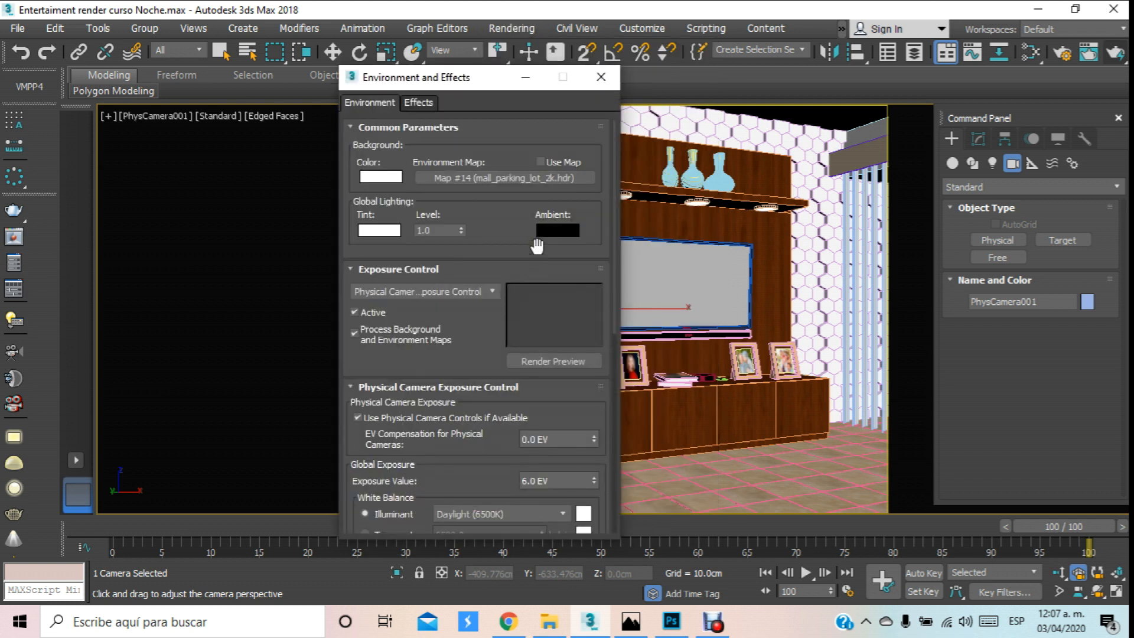
pyautogui.click(601, 77)
pyautogui.press('w')
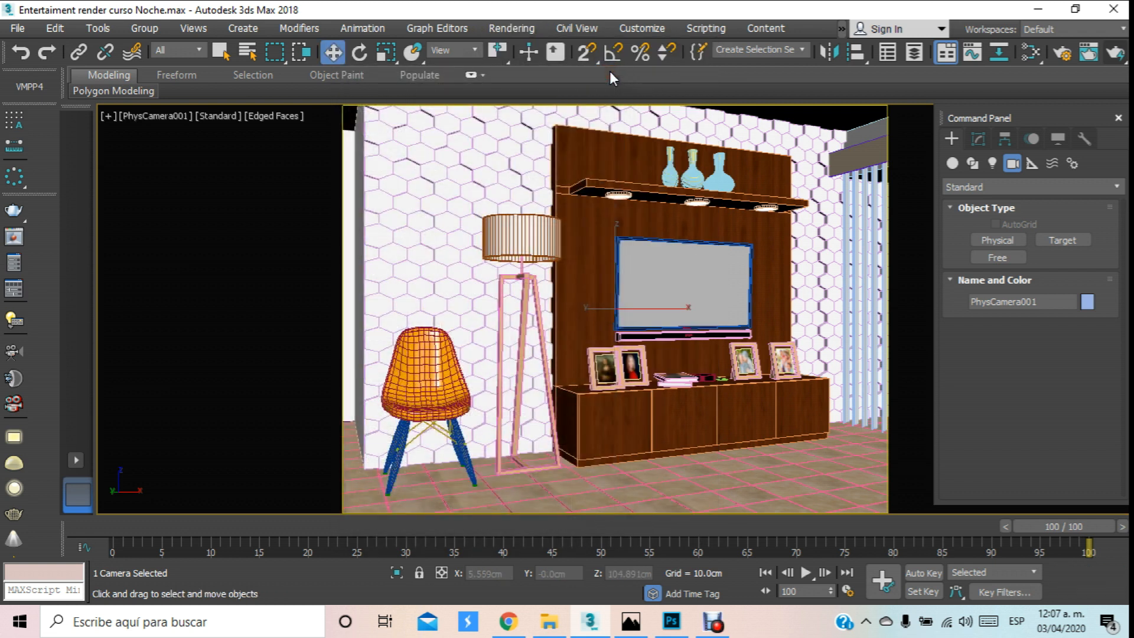
# Place a VRaySun in the front view, slanting from above the house down through its window side, and replace the environment map with VRaySky.
pyautogui.press('f')
pyautogui.scroll(-5, 668, 290)
pyautogui.moveTo(611, 292); pyautogui.dragTo(587, 308, button='middle')
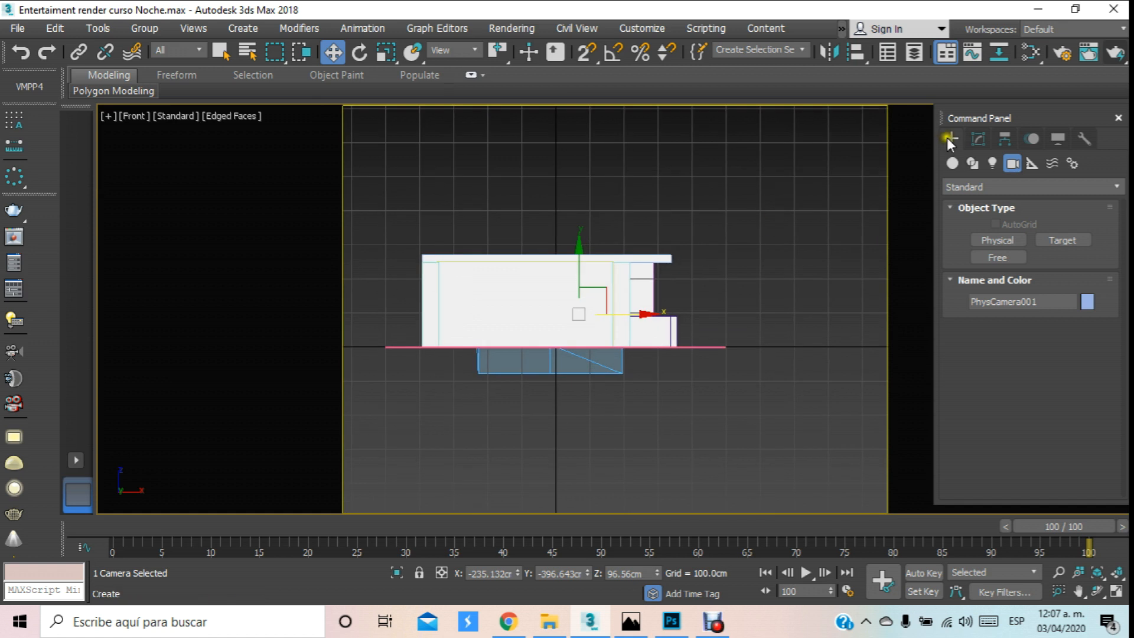
pyautogui.click(998, 160)
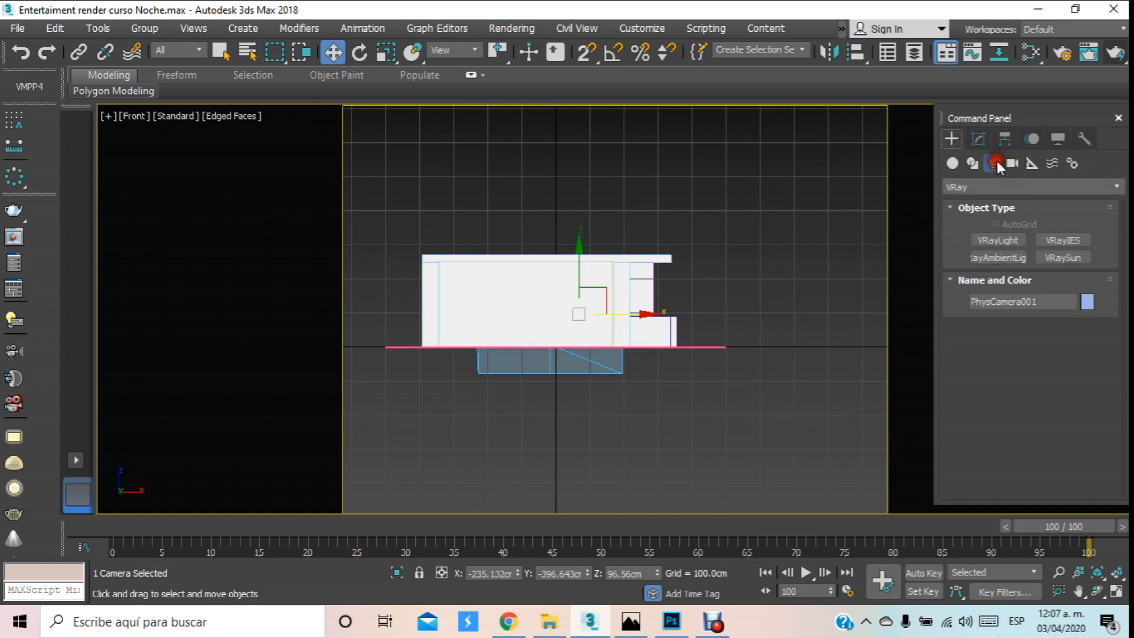
pyautogui.click(1043, 258)
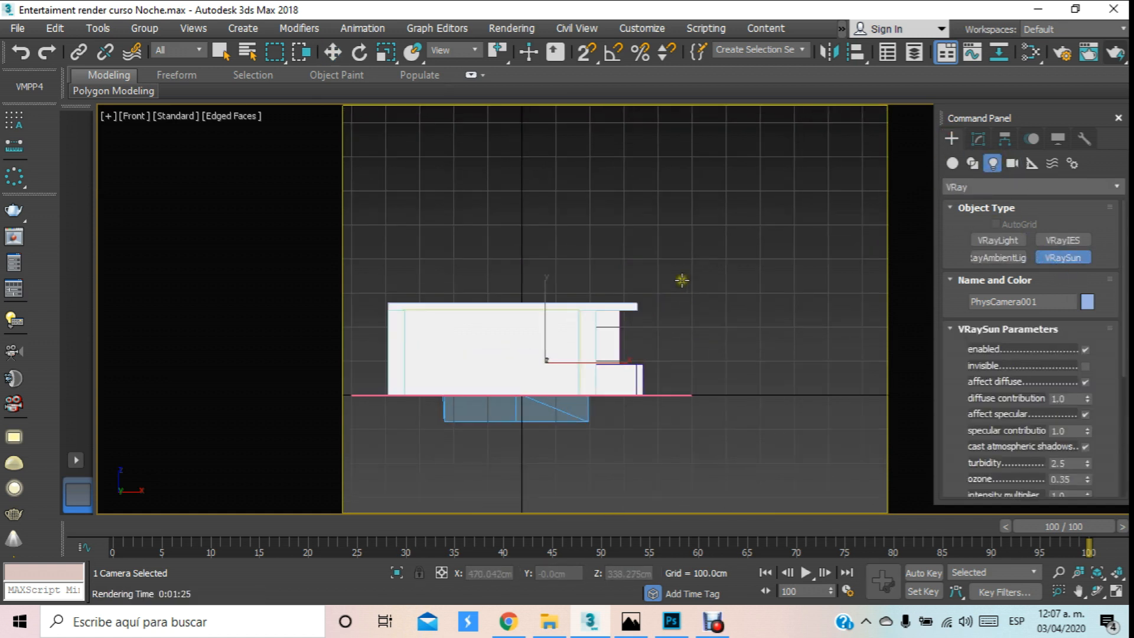
pyautogui.scroll(-4, 684, 278)
pyautogui.moveTo(736, 183); pyautogui.dragTo(567, 432)
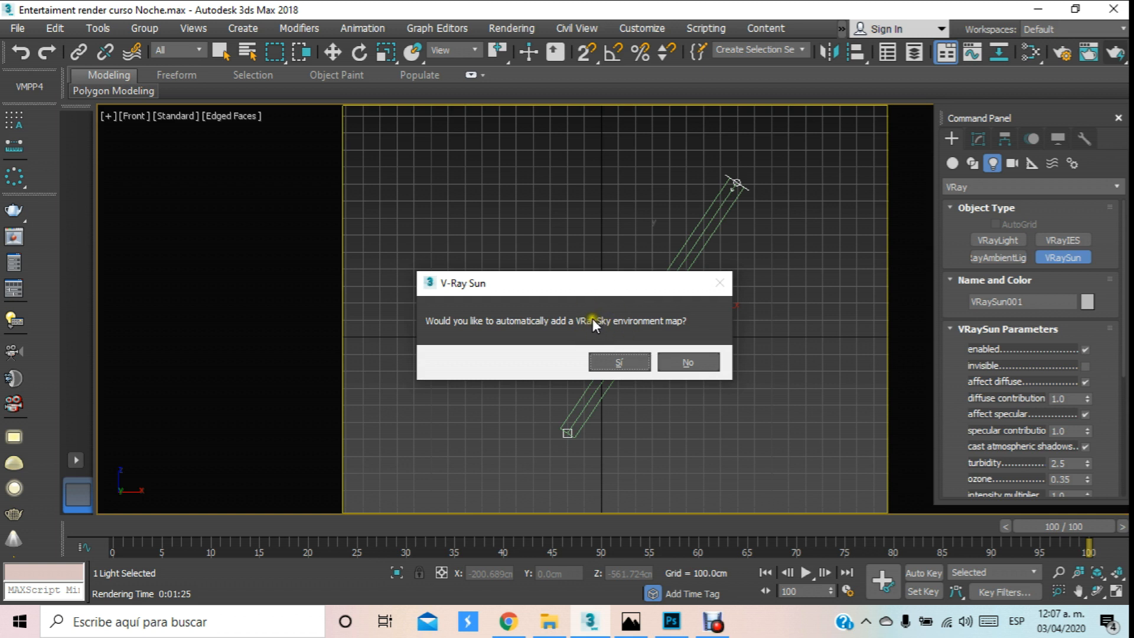
pyautogui.click(620, 362)
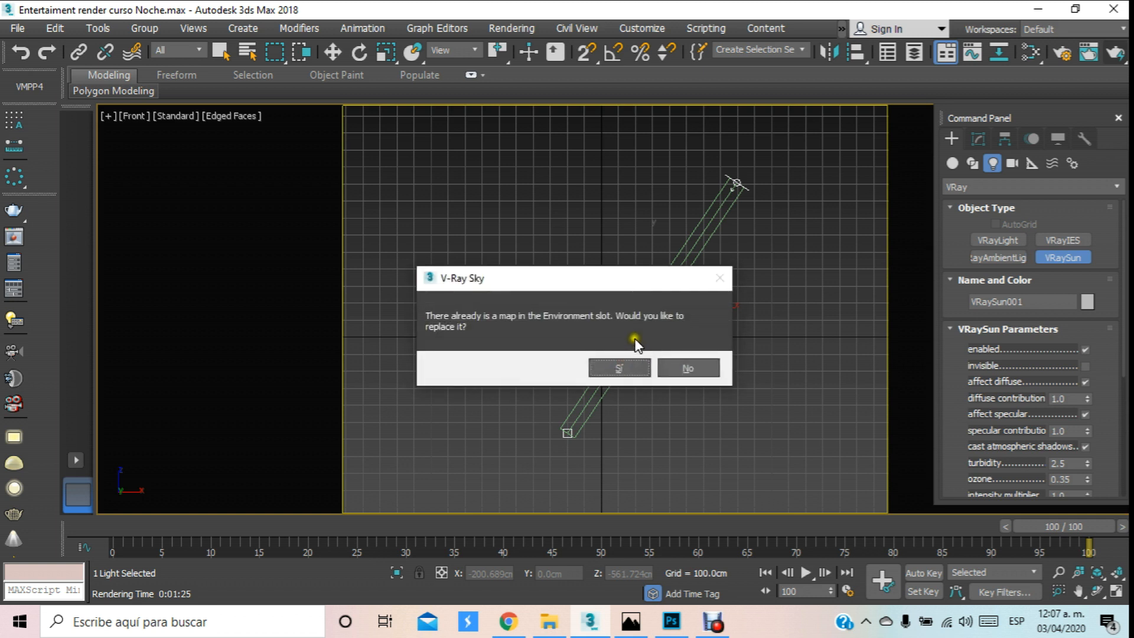
pyautogui.click(615, 370)
pyautogui.scroll(2, 685, 293)
pyautogui.moveTo(690, 287); pyautogui.dragTo(635, 346, button='middle')
pyautogui.scroll(-1, 636, 335)
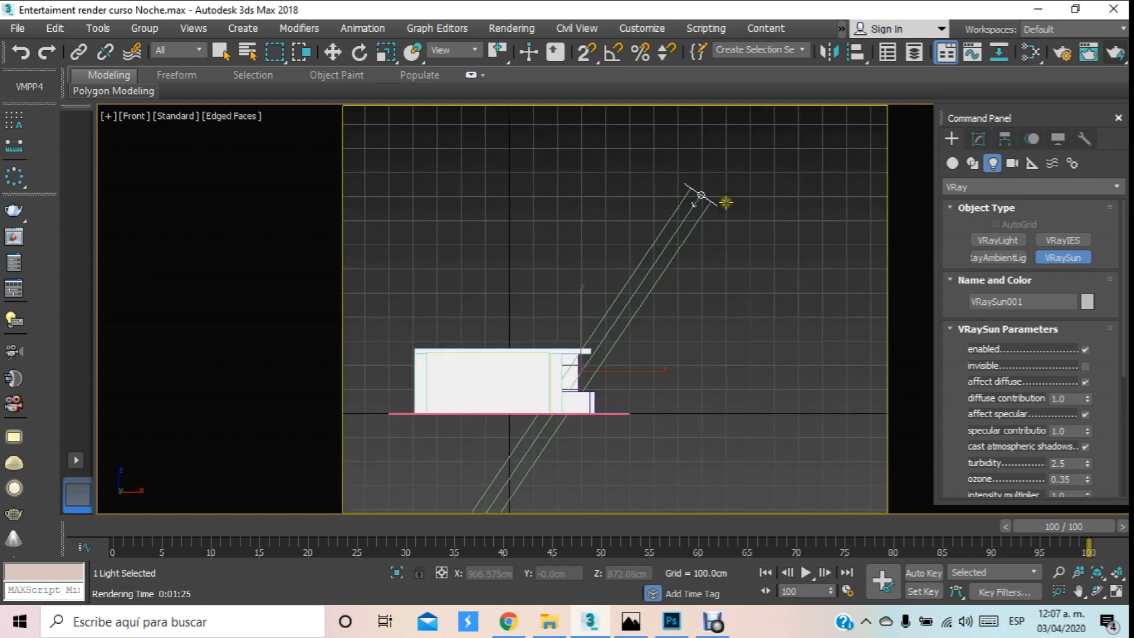
# Make the VRaySun invisible, with a size multiplier of 6.0 and an intensity multiplier of 5.0.
pyautogui.click(978, 140)
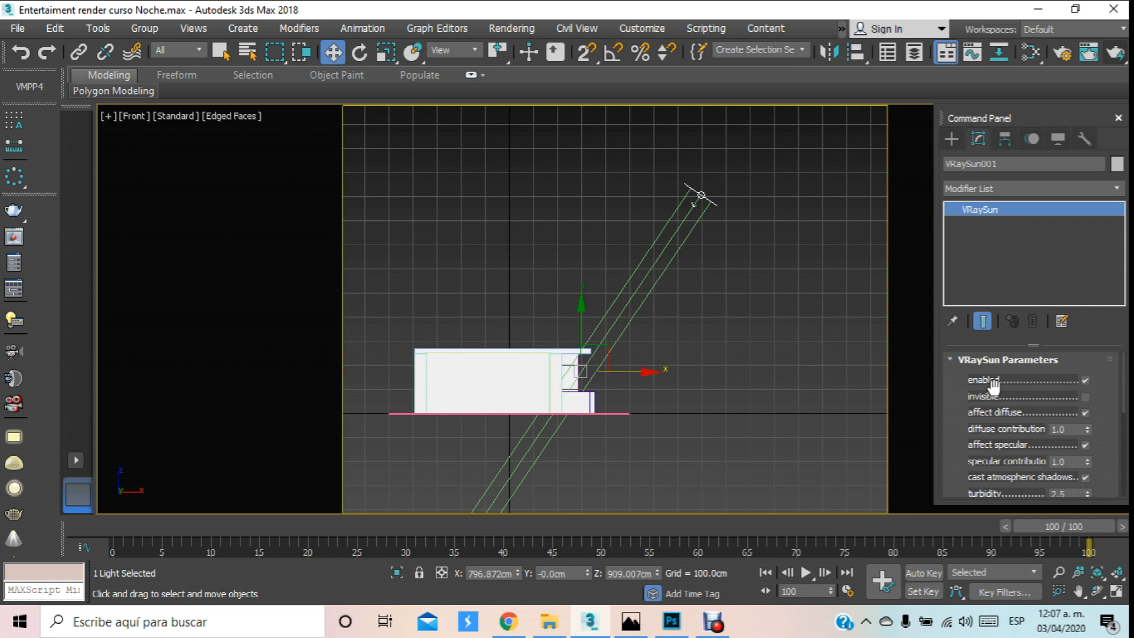
pyautogui.click(1084, 397)
pyautogui.moveTo(942, 420); pyautogui.dragTo(981, 327)
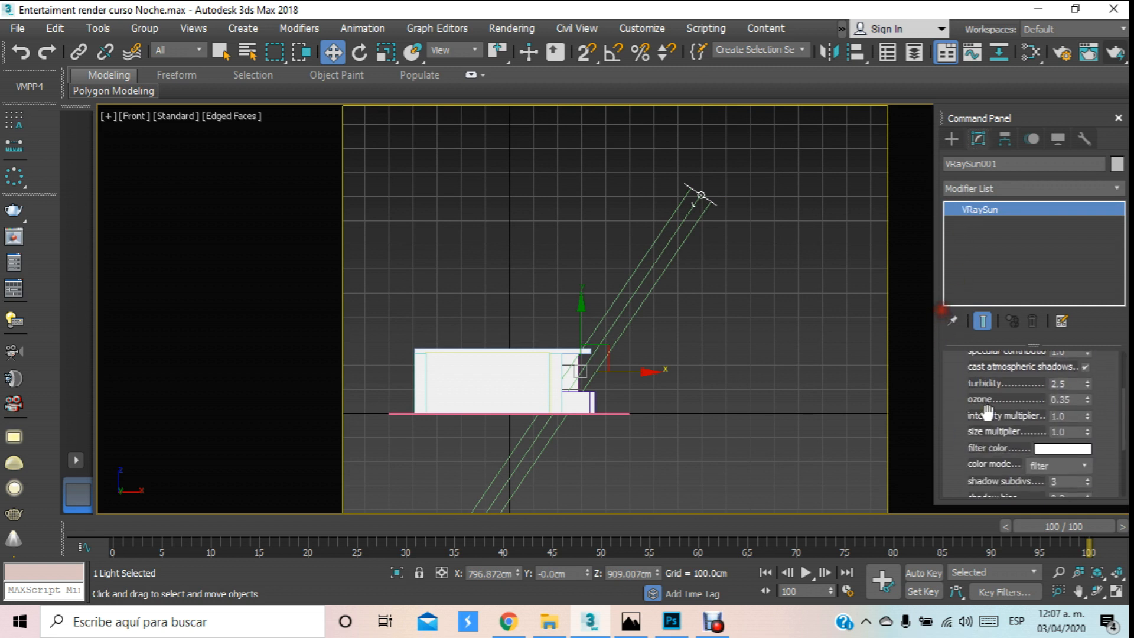
pyautogui.click(1068, 432)
pyautogui.press('Return')
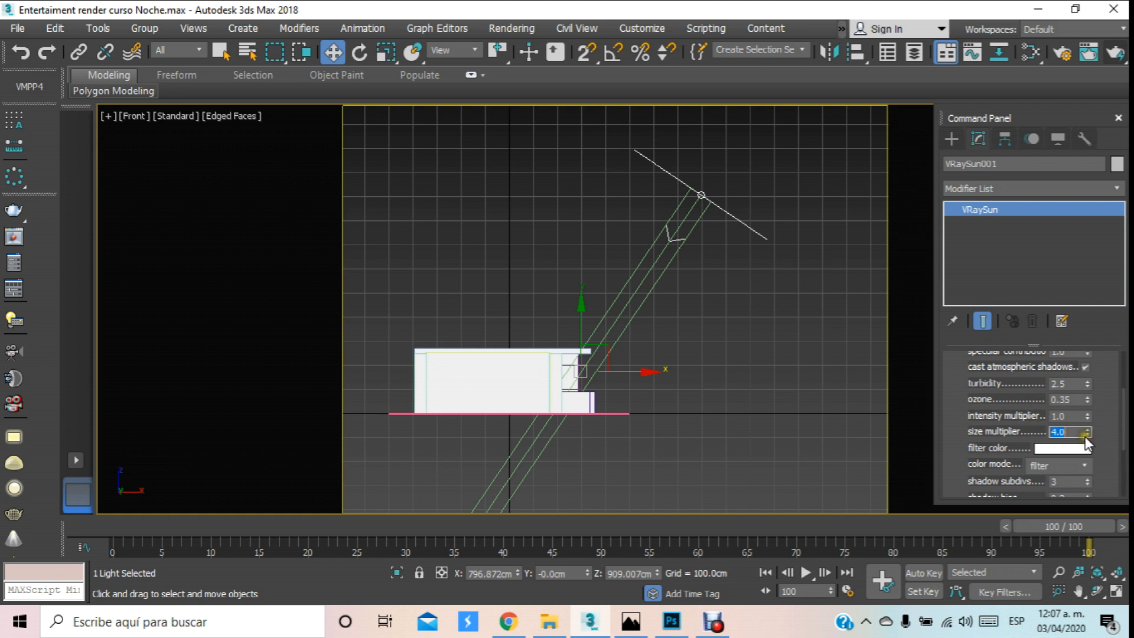
pyautogui.press('Return')
pyautogui.moveTo(1069, 413); pyautogui.dragTo(1014, 415)
pyautogui.write('5')
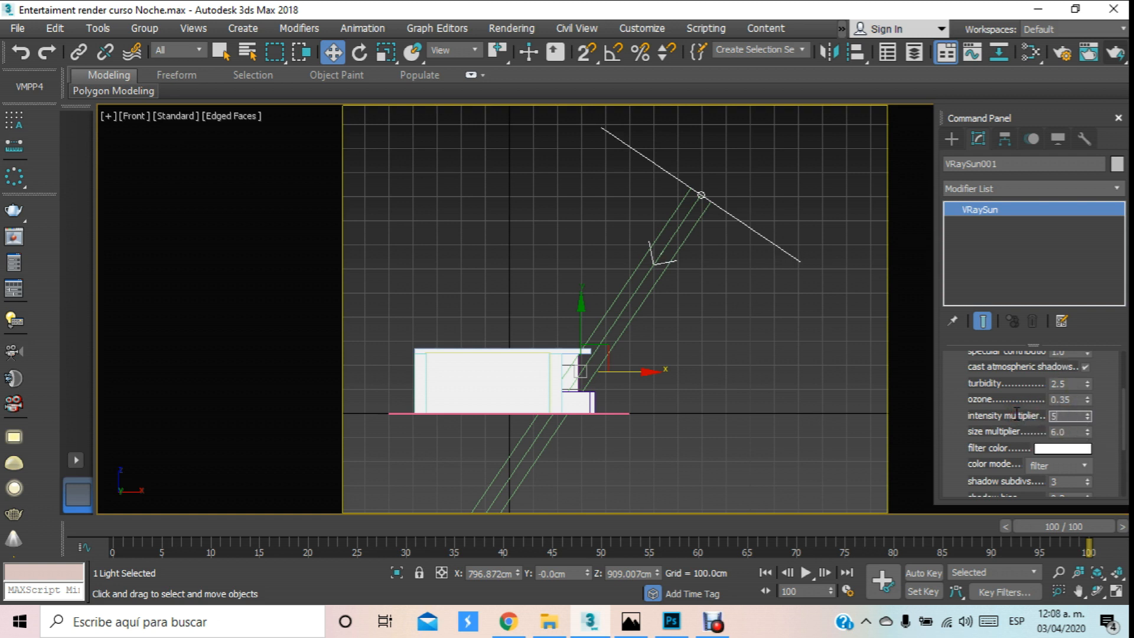
pyautogui.press('Return')
# Test-render the physical camera view with the new sunlight and cancel the render.
pyautogui.press('c')
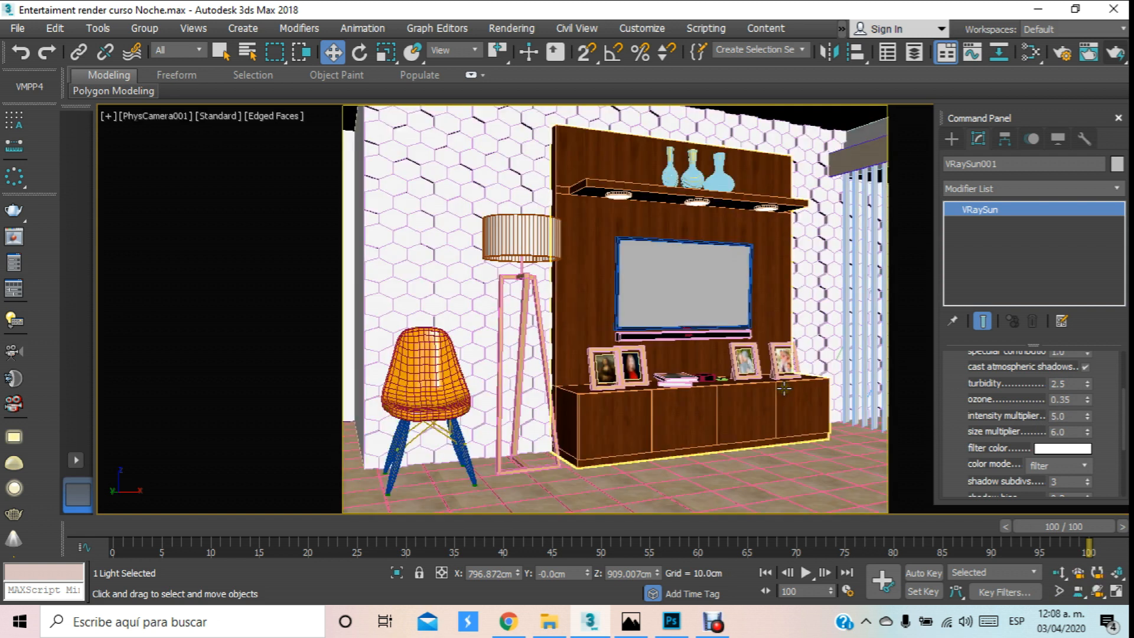
pyautogui.click(1114, 53)
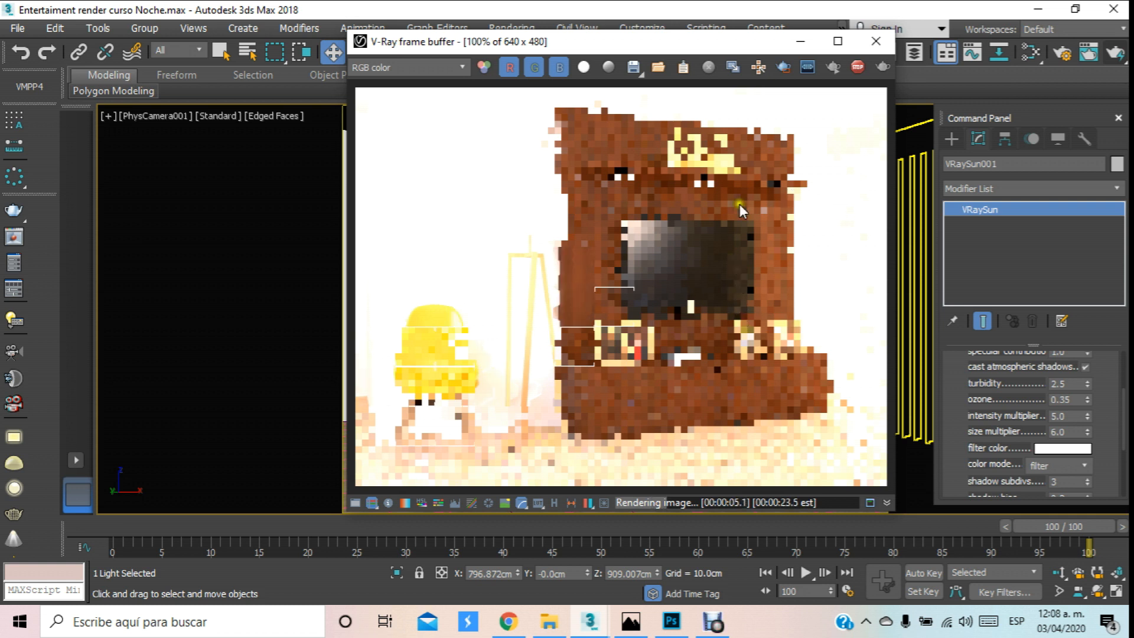
pyautogui.click(877, 41)
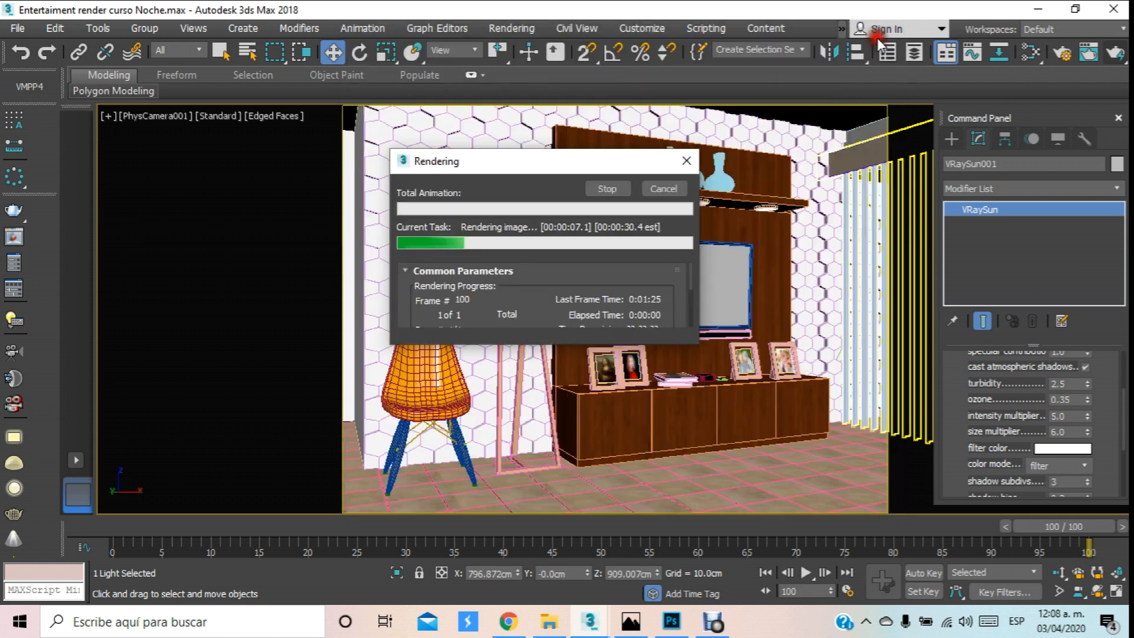
pyautogui.click(675, 188)
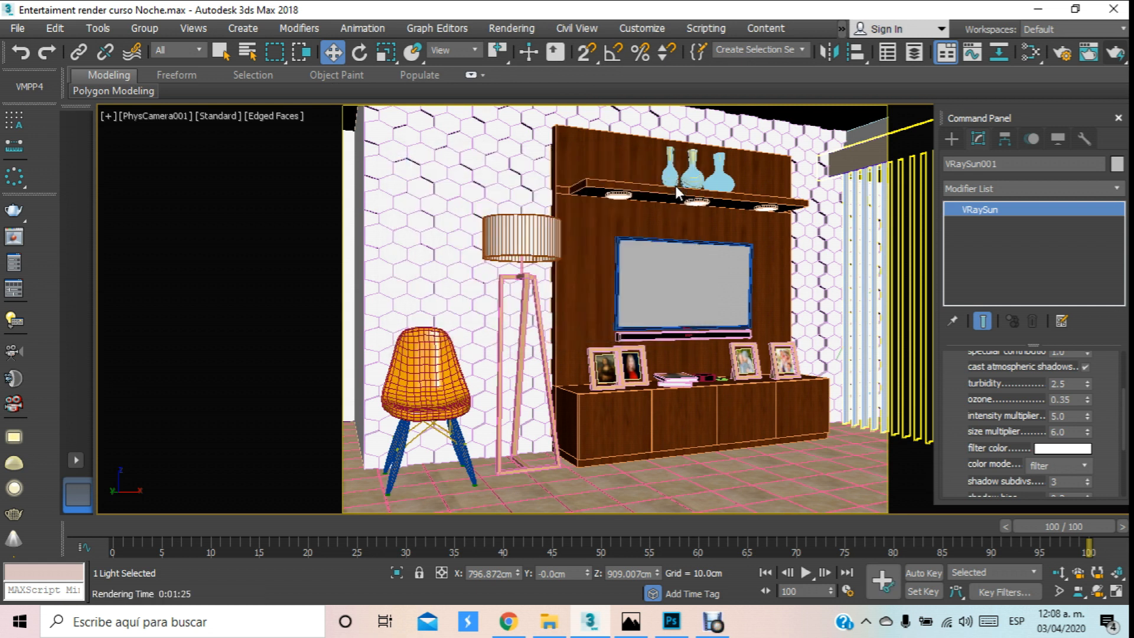
# Display the top view with Wireframe Override and select the physical camera inside the room.
pyautogui.press('t')
pyautogui.scroll(-8, 622, 189)
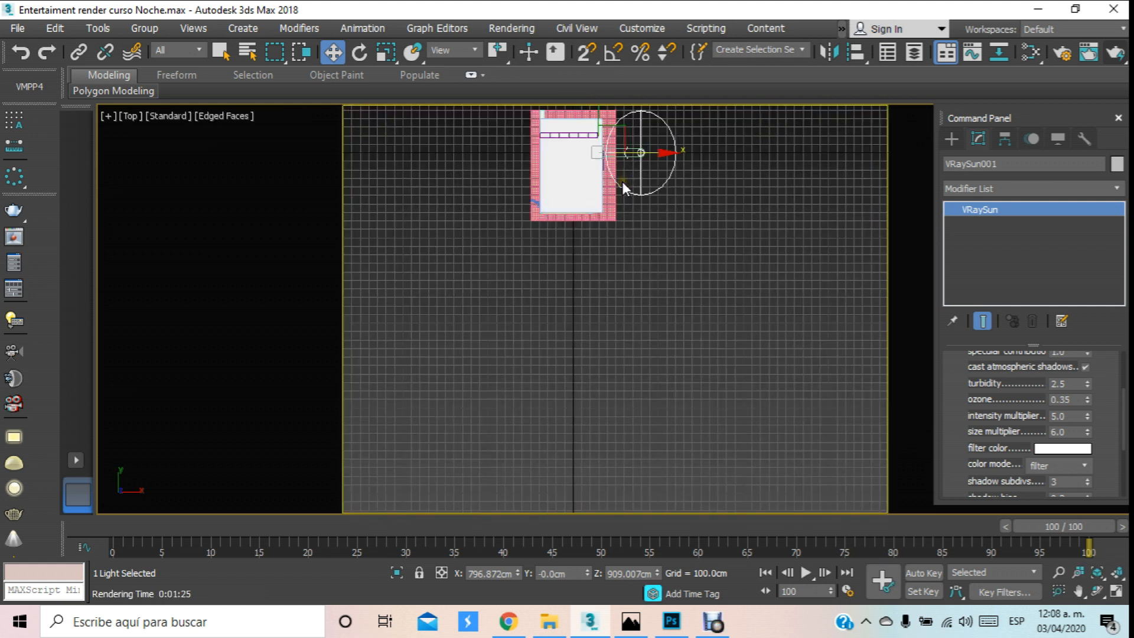
pyautogui.scroll(4, 655, 228)
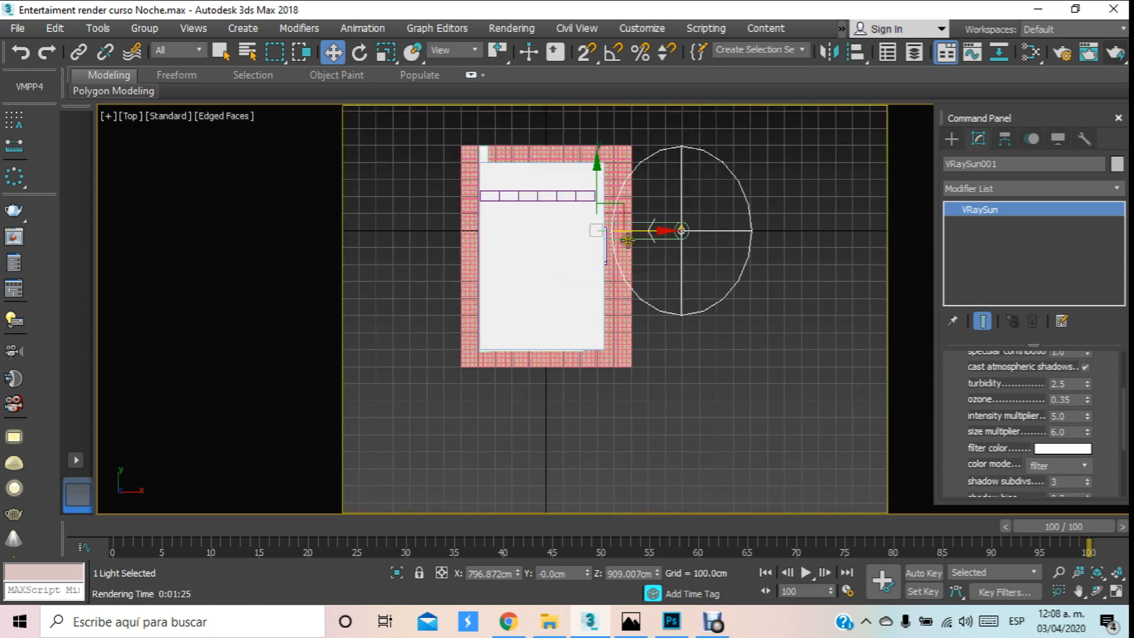
pyautogui.click(232, 119)
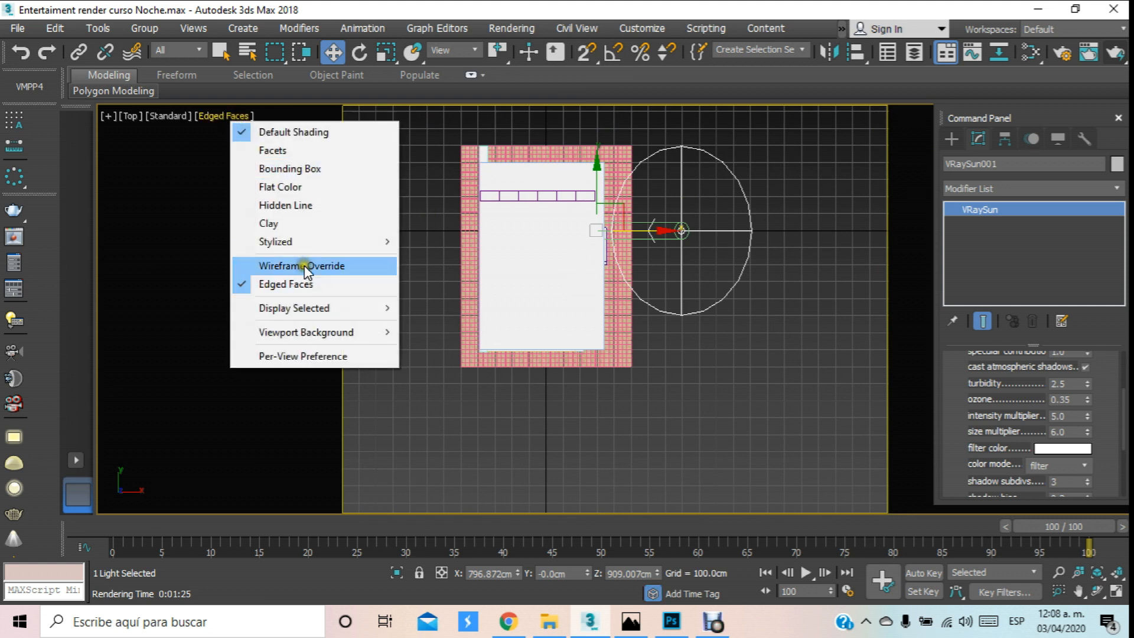
pyautogui.click(302, 264)
pyautogui.click(353, 254)
pyautogui.scroll(4, 579, 303)
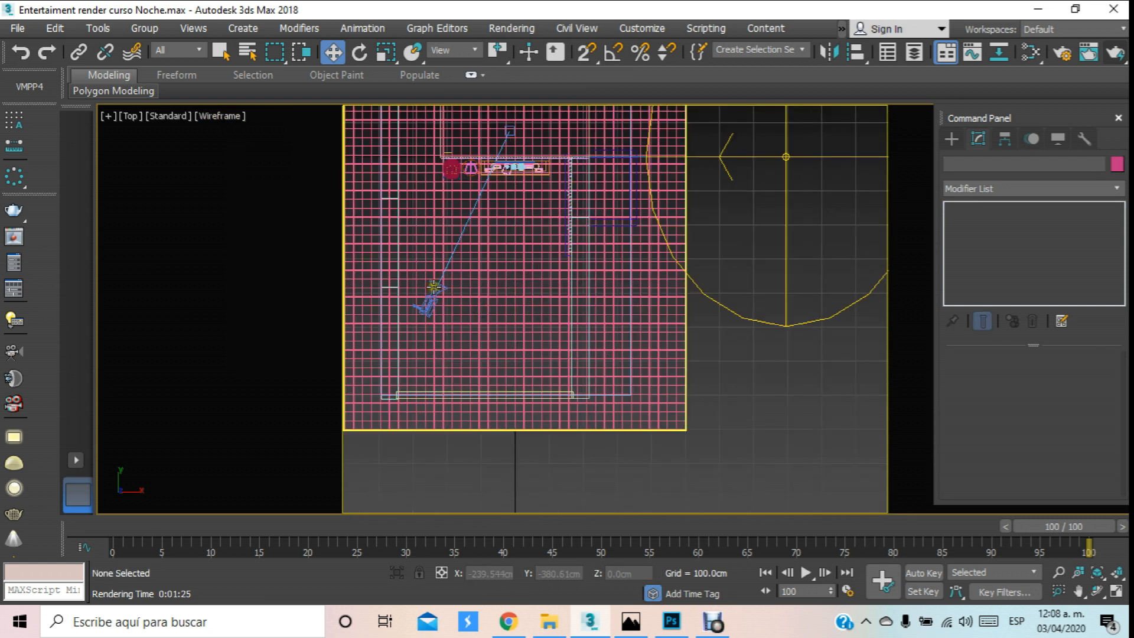
pyautogui.click(433, 287)
pyautogui.click(433, 288)
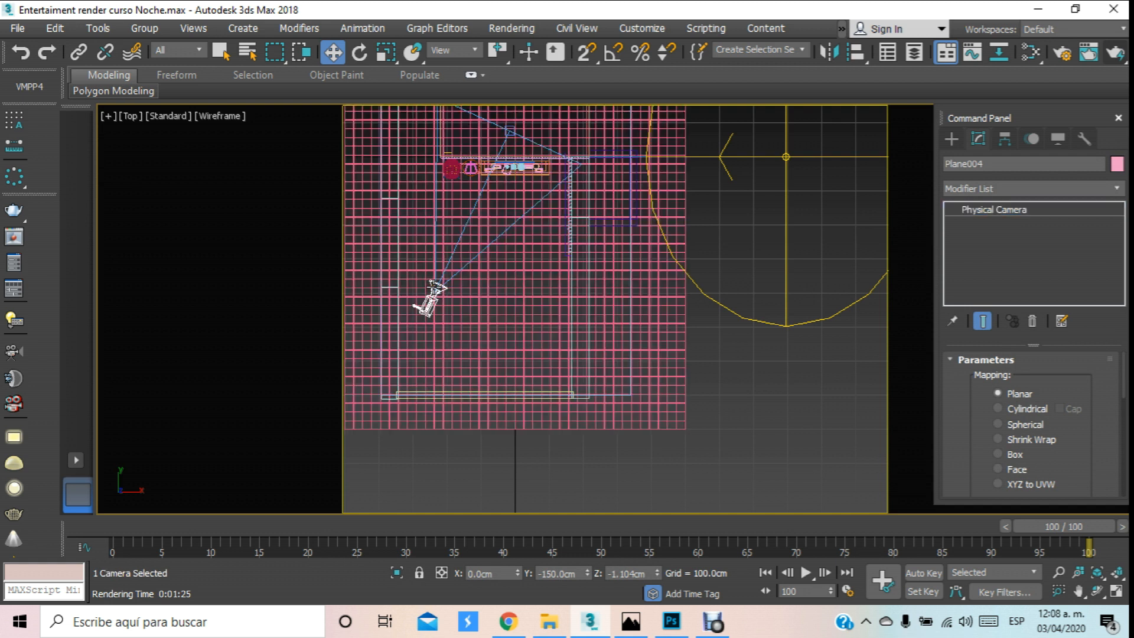
pyautogui.click(435, 288)
pyautogui.click(435, 287)
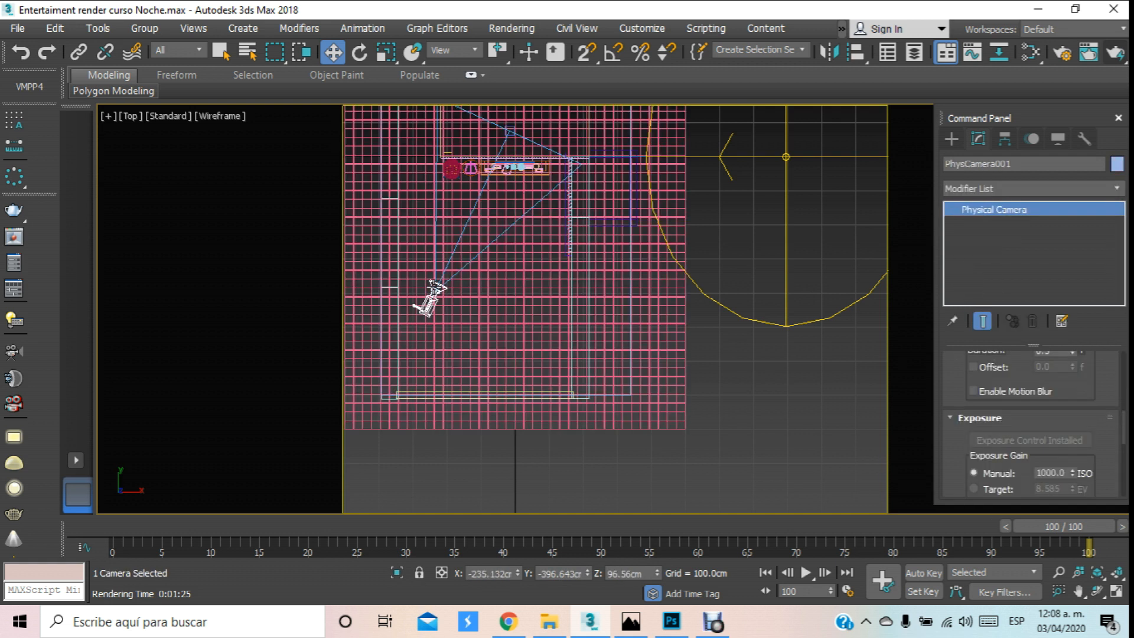
# Set the physical camera's manual exposure gain to 100 ISO.
pyautogui.moveTo(555, 308); pyautogui.dragTo(573, 332, button='middle')
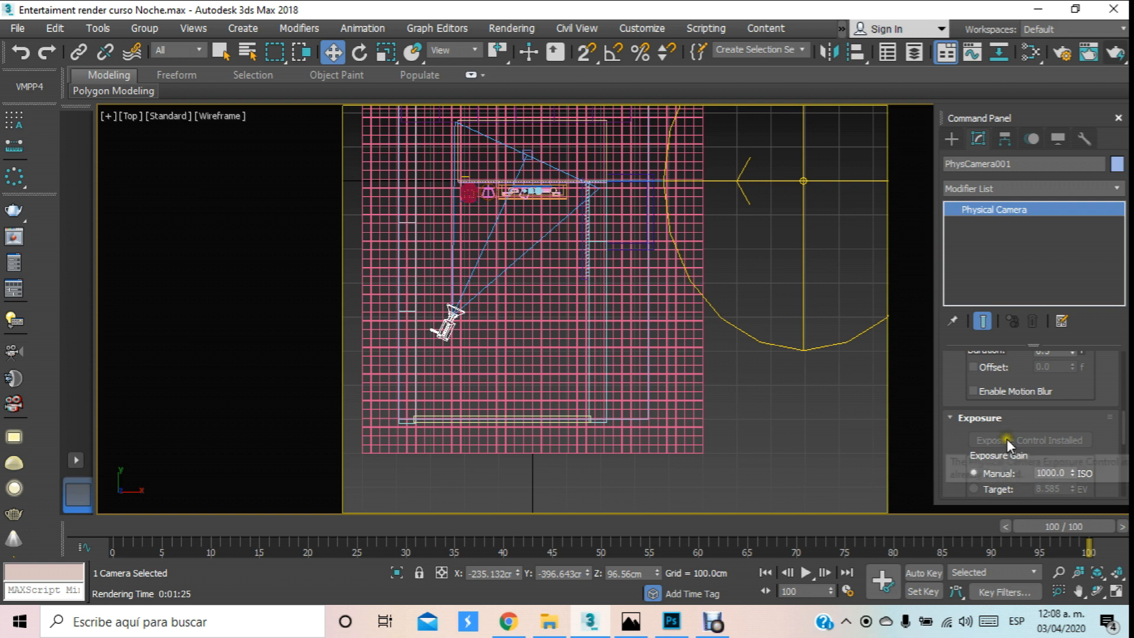
pyautogui.moveTo(1066, 474); pyautogui.dragTo(961, 484)
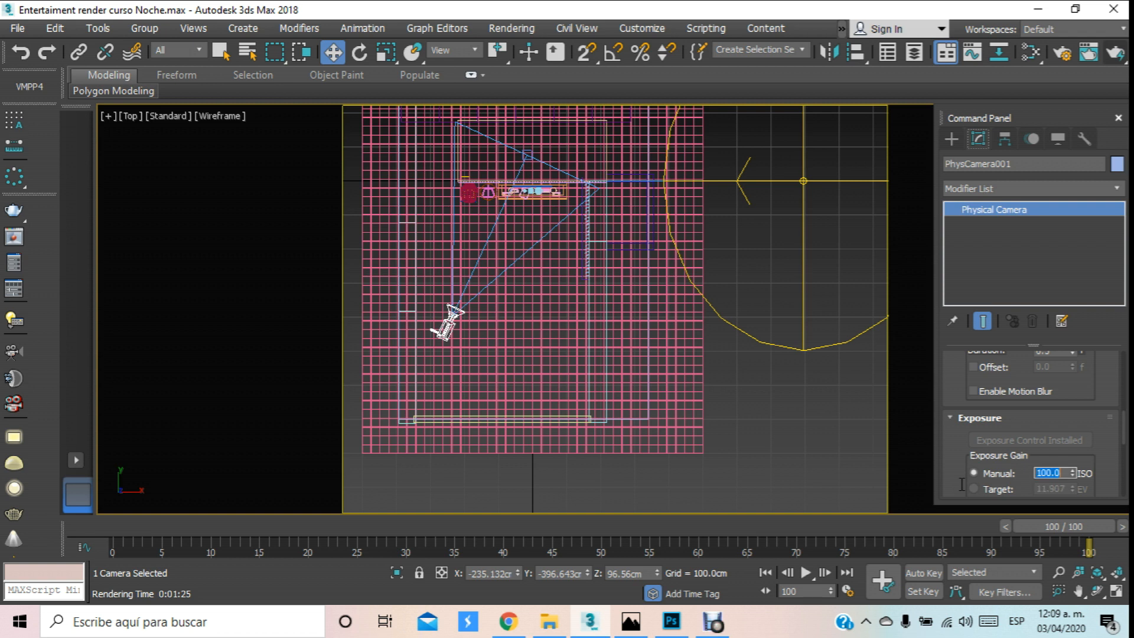
pyautogui.press('Return')
# Test-render the camera view at the reduced exposure gain and cancel the render.
pyautogui.press('c')
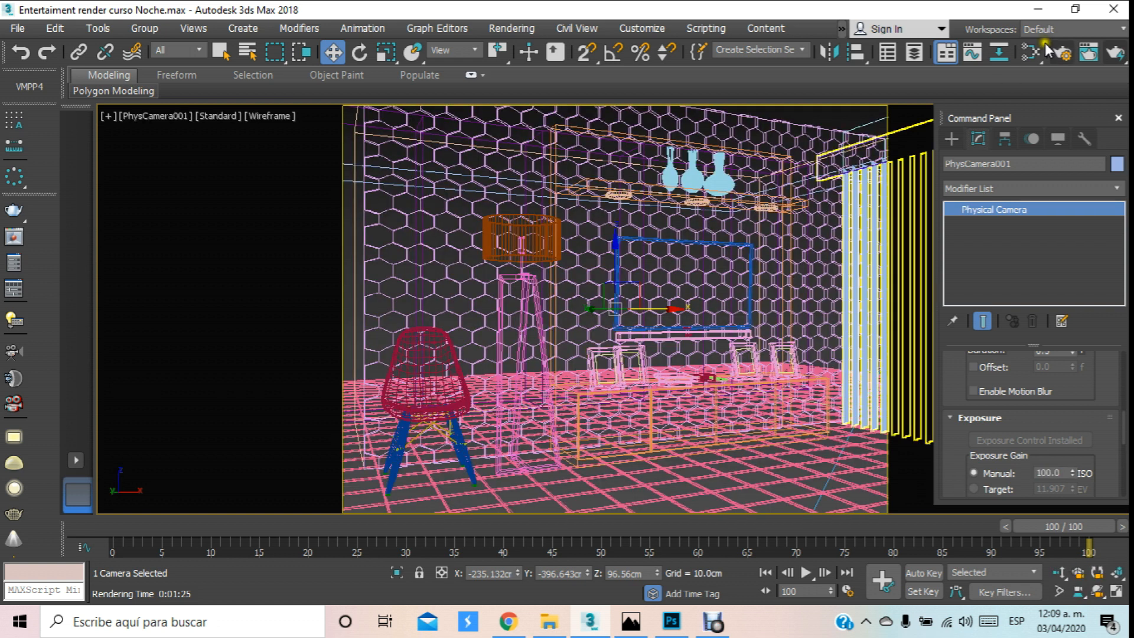
pyautogui.click(1118, 51)
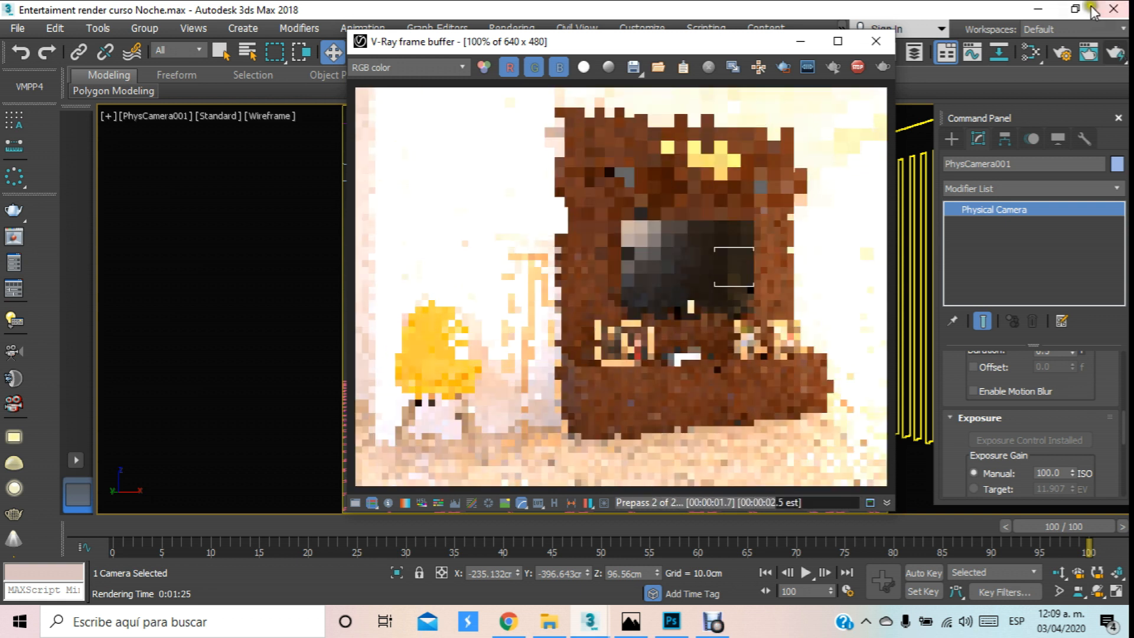
pyautogui.click(868, 42)
pyautogui.click(659, 190)
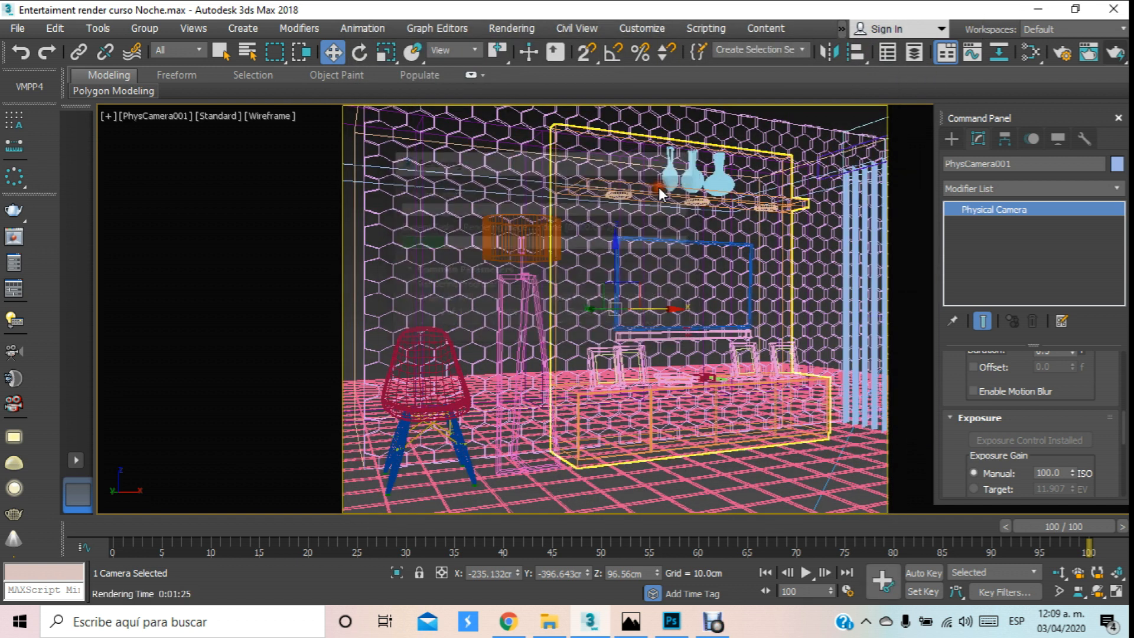
# From the top view, set the physical camera's manual exposure gain to 600 ISO.
pyautogui.press('t')
pyautogui.scroll(-5, 607, 230)
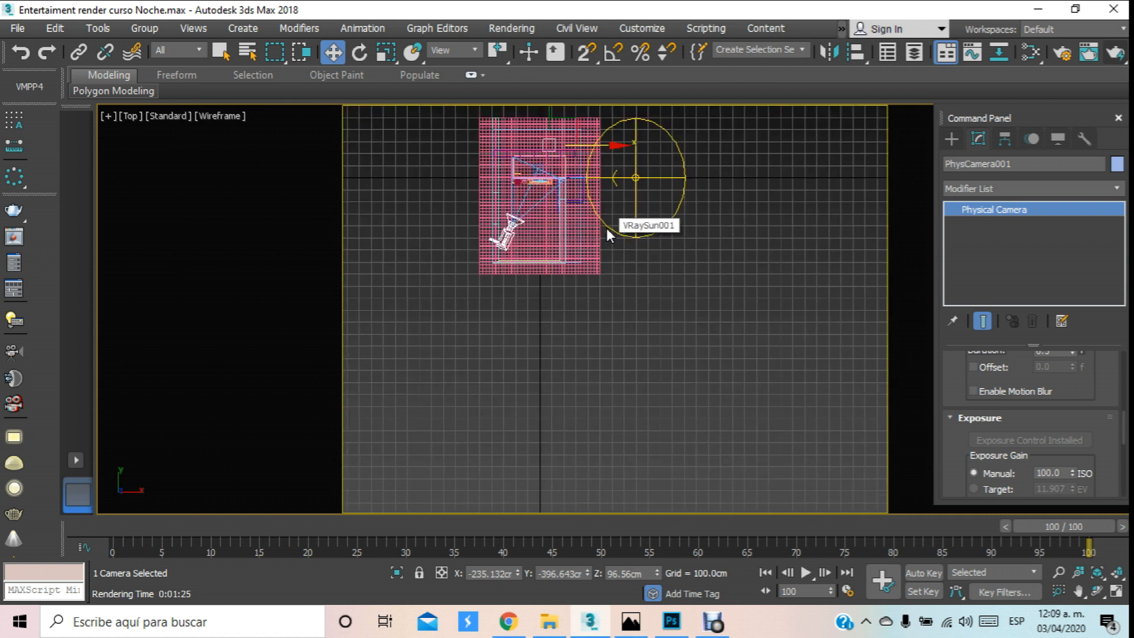
pyautogui.scroll(9, 501, 211)
pyautogui.moveTo(534, 218); pyautogui.dragTo(535, 268, button='middle')
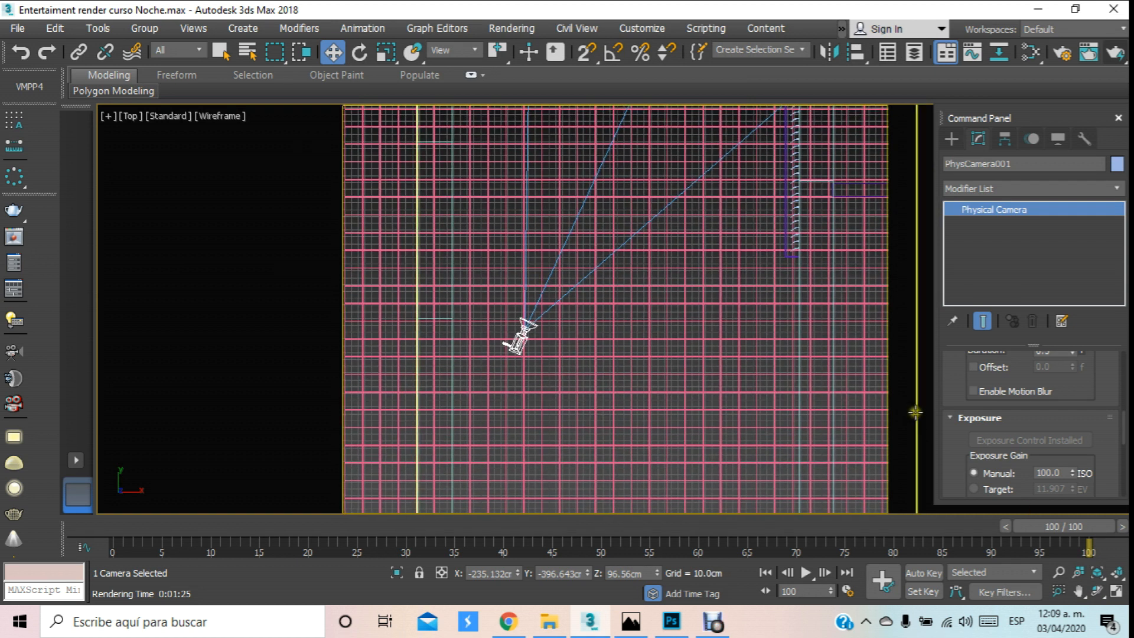
pyautogui.doubleClick(1043, 473)
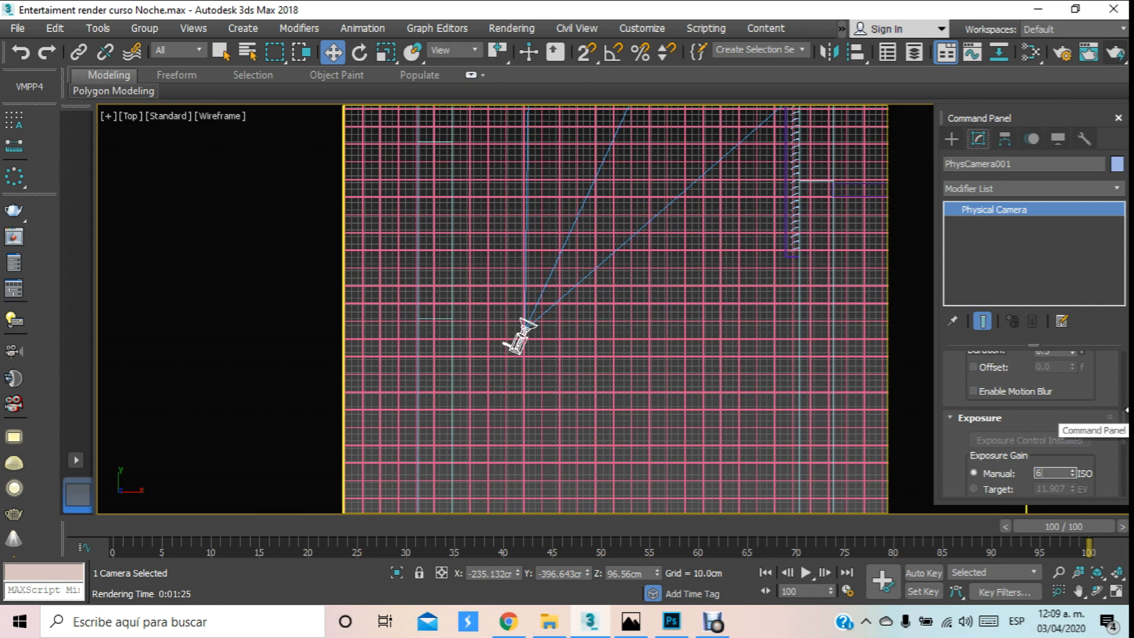
pyautogui.press('Return')
pyautogui.moveTo(556, 220); pyautogui.dragTo(500, 276, button='middle')
pyautogui.scroll(-5, 558, 301)
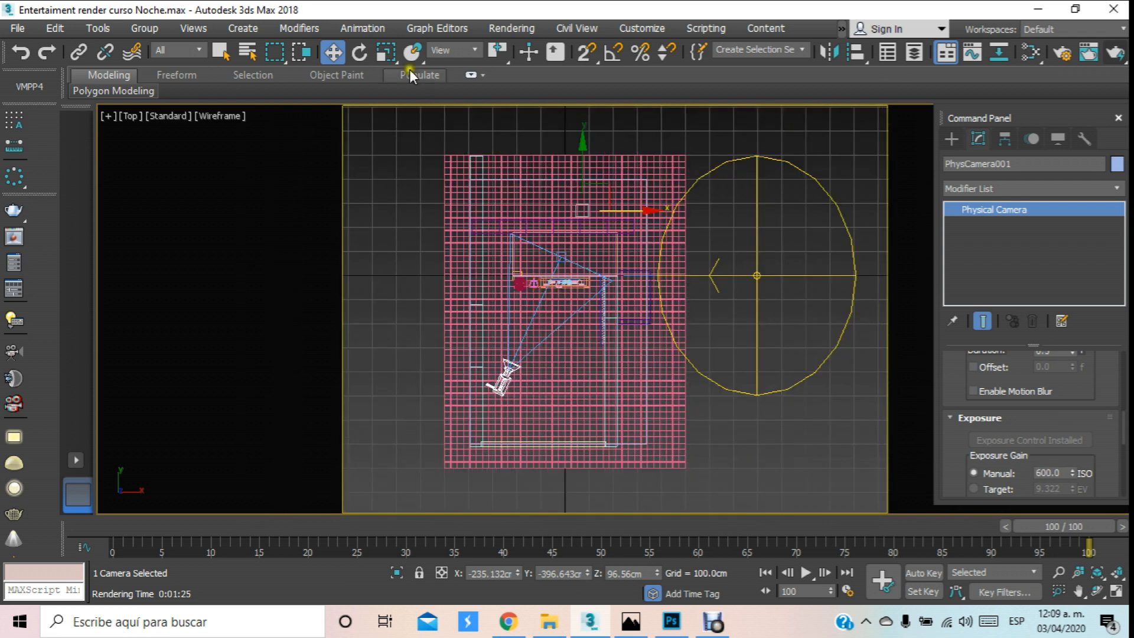
# Select the V-Ray sun in the top view and bring up its intensity multiplier setting.
pyautogui.click(328, 56)
pyautogui.click(745, 236)
pyautogui.click(756, 276)
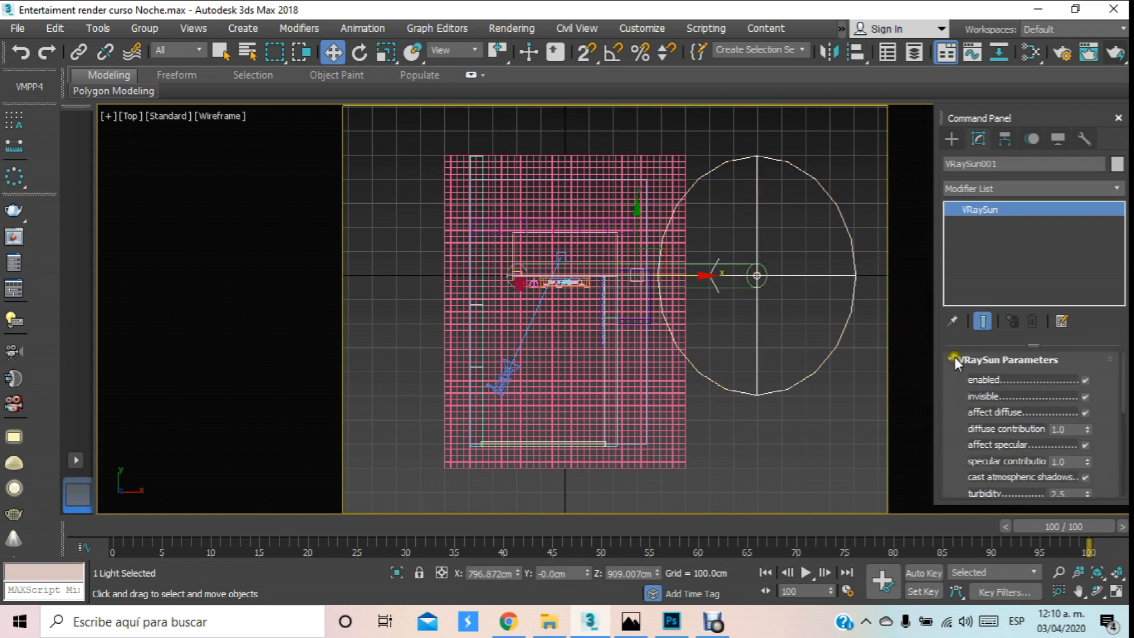
pyautogui.moveTo(949, 419); pyautogui.dragTo(979, 470)
pyautogui.doubleClick(1059, 434)
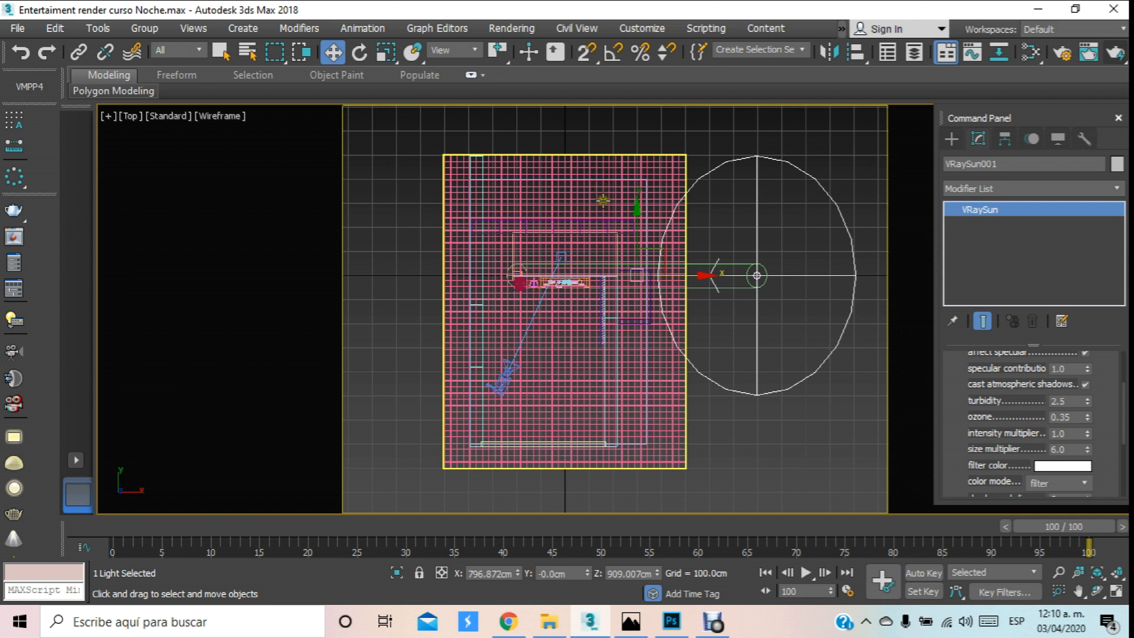
# Test-render the physical camera view at 600 ISO and cancel the render.
pyautogui.press('c')
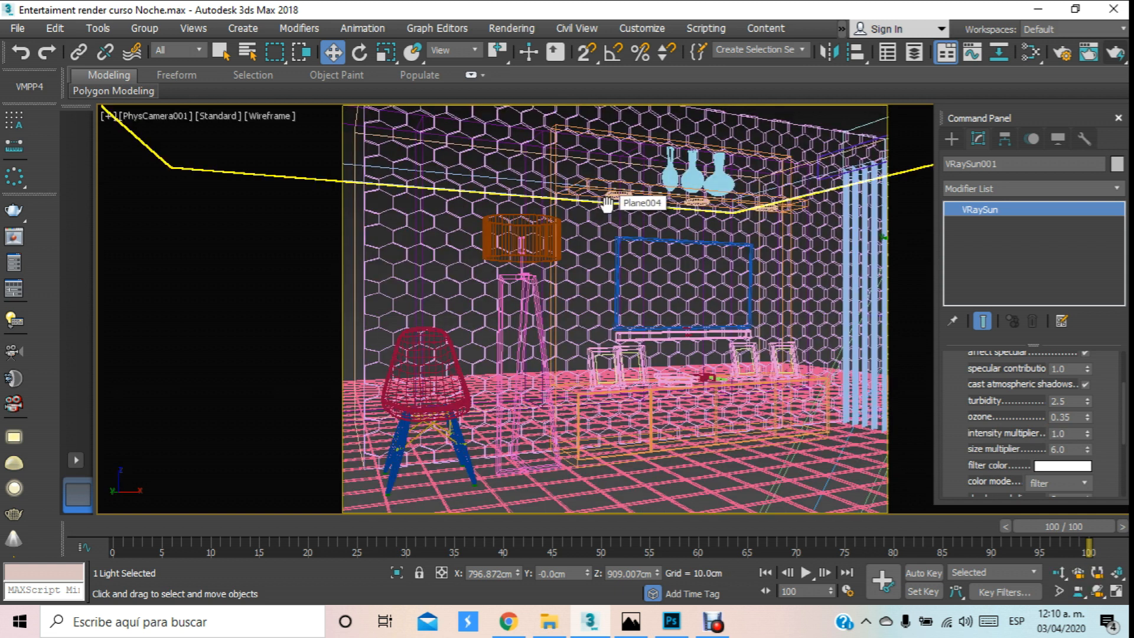
pyautogui.click(1114, 53)
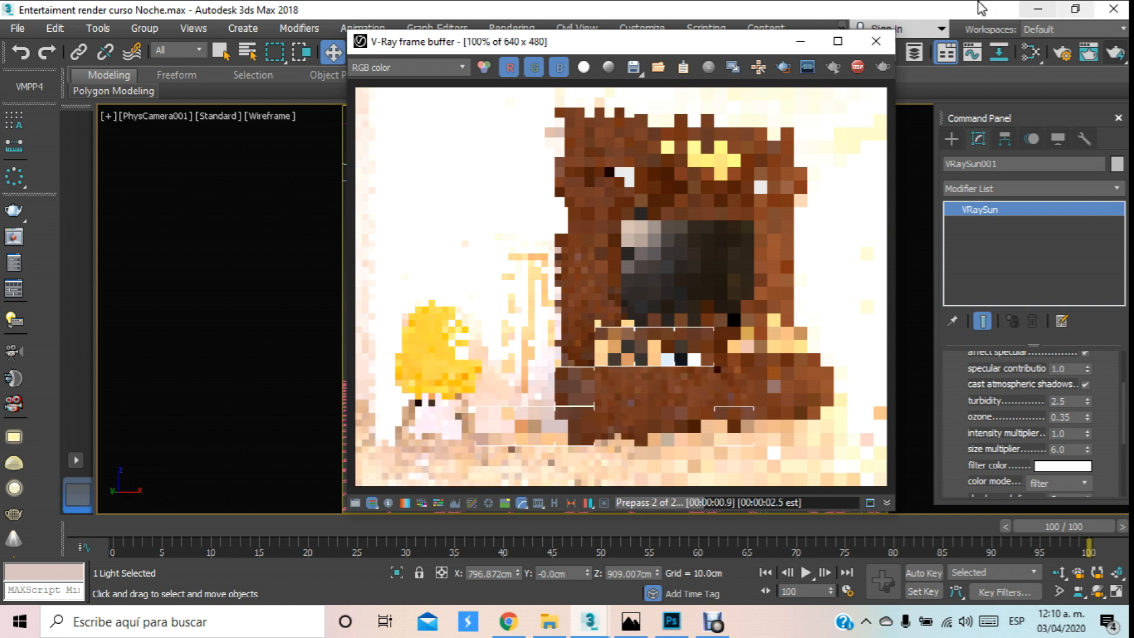
pyautogui.click(878, 42)
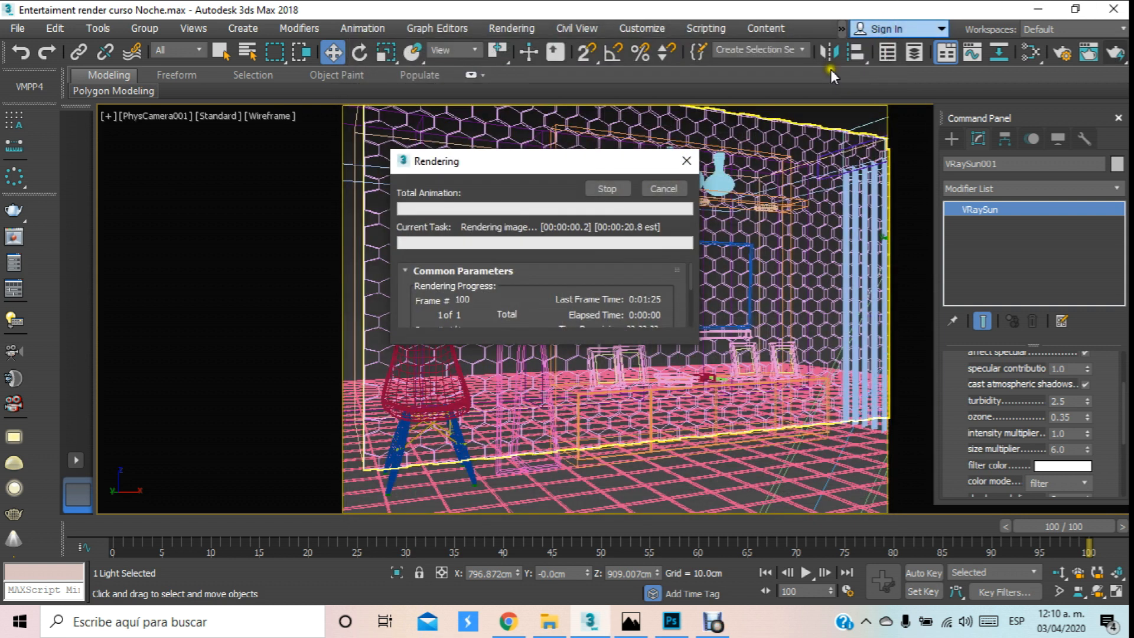
pyautogui.click(660, 188)
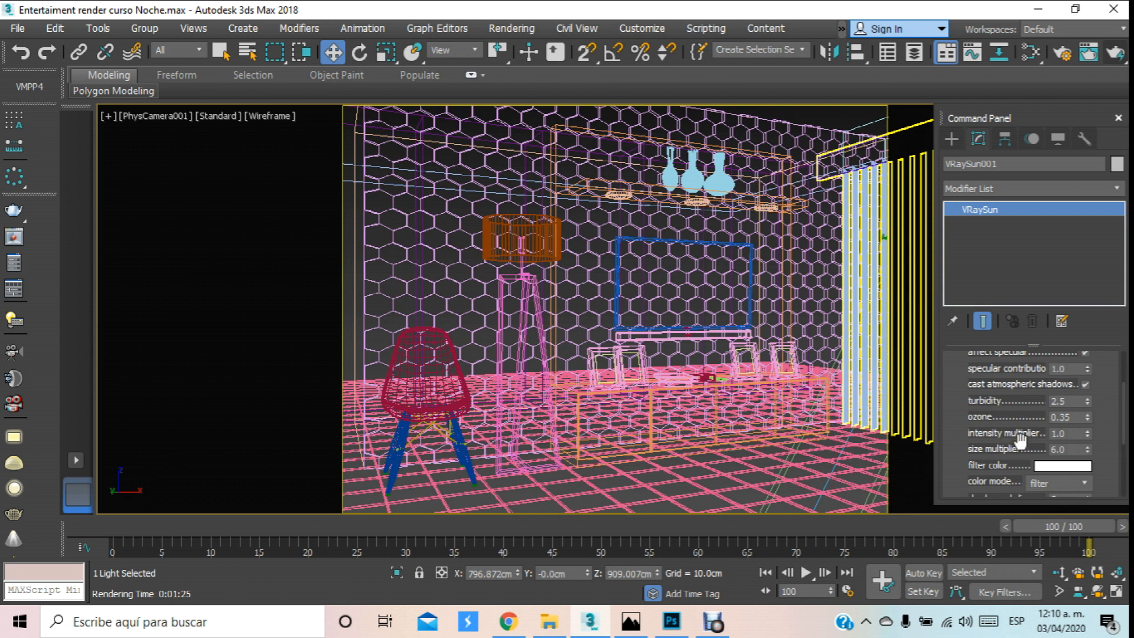
# Set the V-Ray sun's intensity multiplier to 0.1.
pyautogui.click(1060, 435)
pyautogui.write('.')
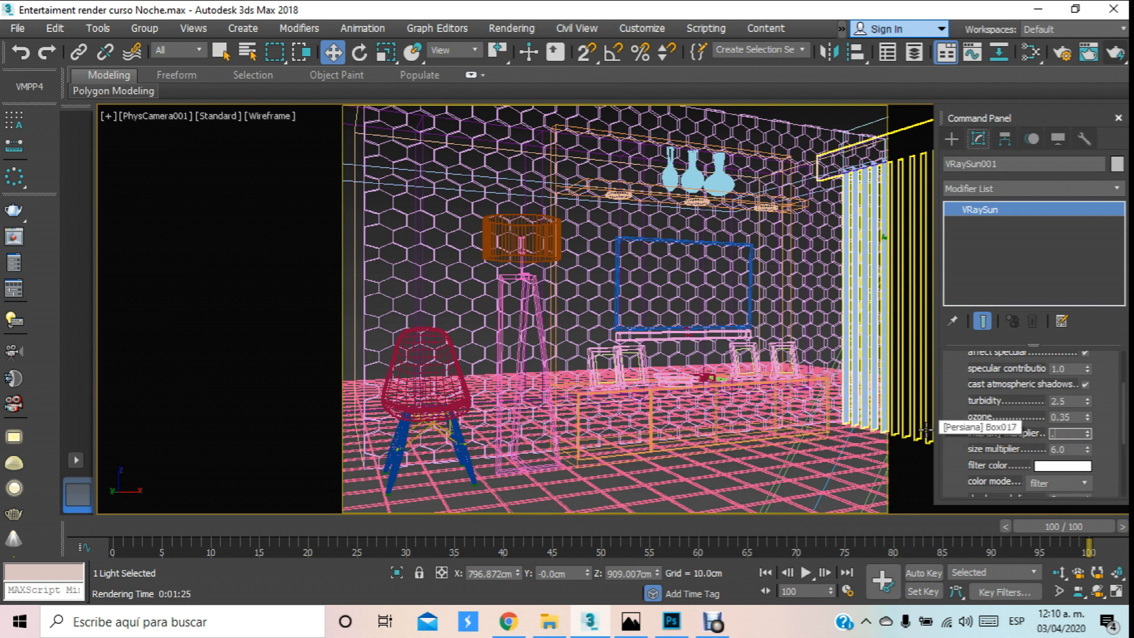
pyautogui.write('1')
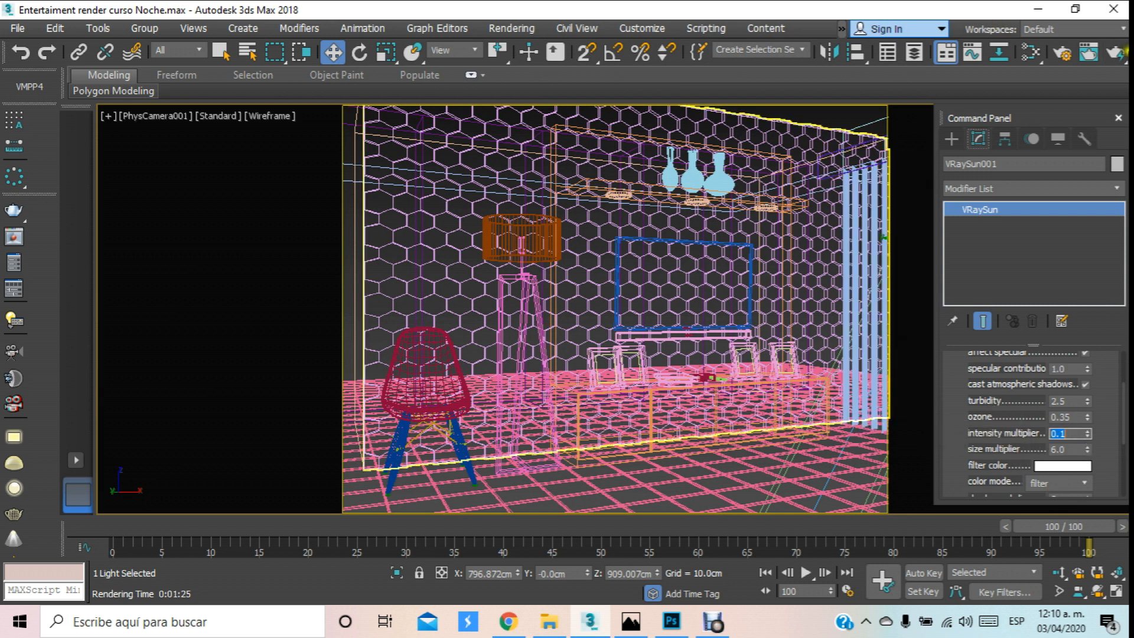
# Test-render the camera view with the reduced sun intensity and cancel the render.
pyautogui.click(1115, 53)
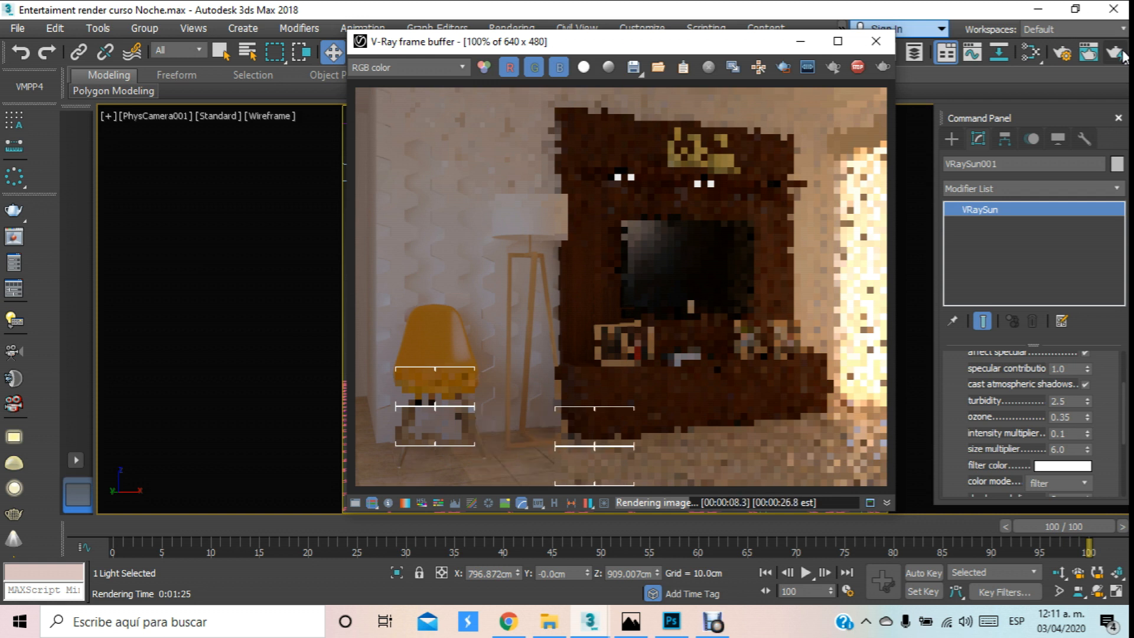
pyautogui.click(864, 43)
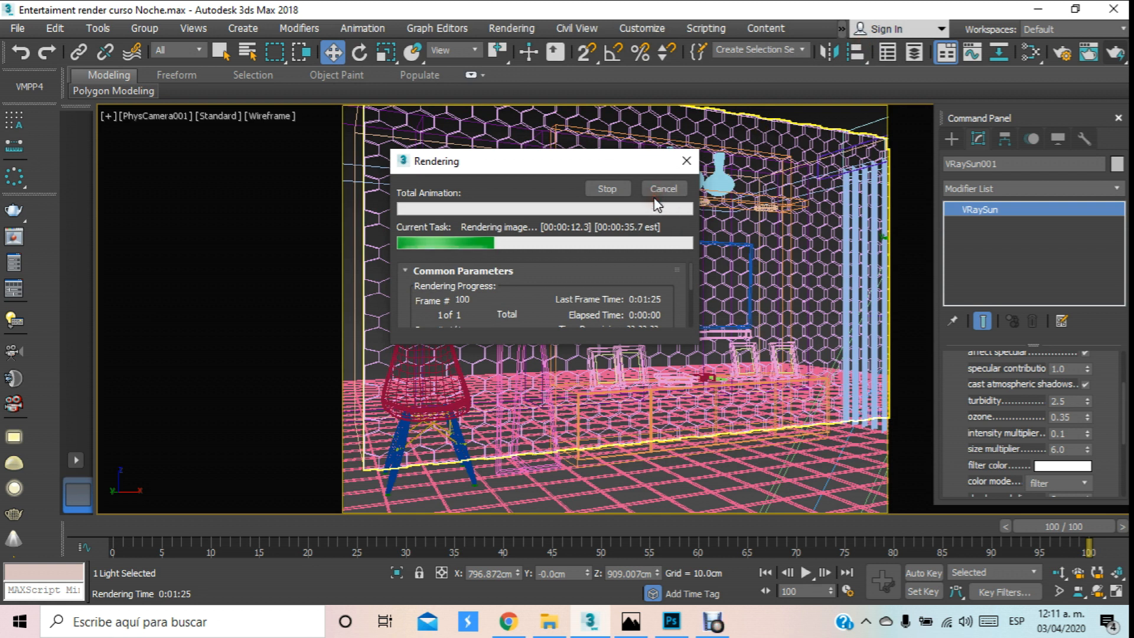
pyautogui.click(657, 190)
# In the front view, move the V-Ray sun farther from the room and lower it to about X 1680 cm, Z 80 cm.
pyautogui.press('f')
pyautogui.scroll(-6, 644, 251)
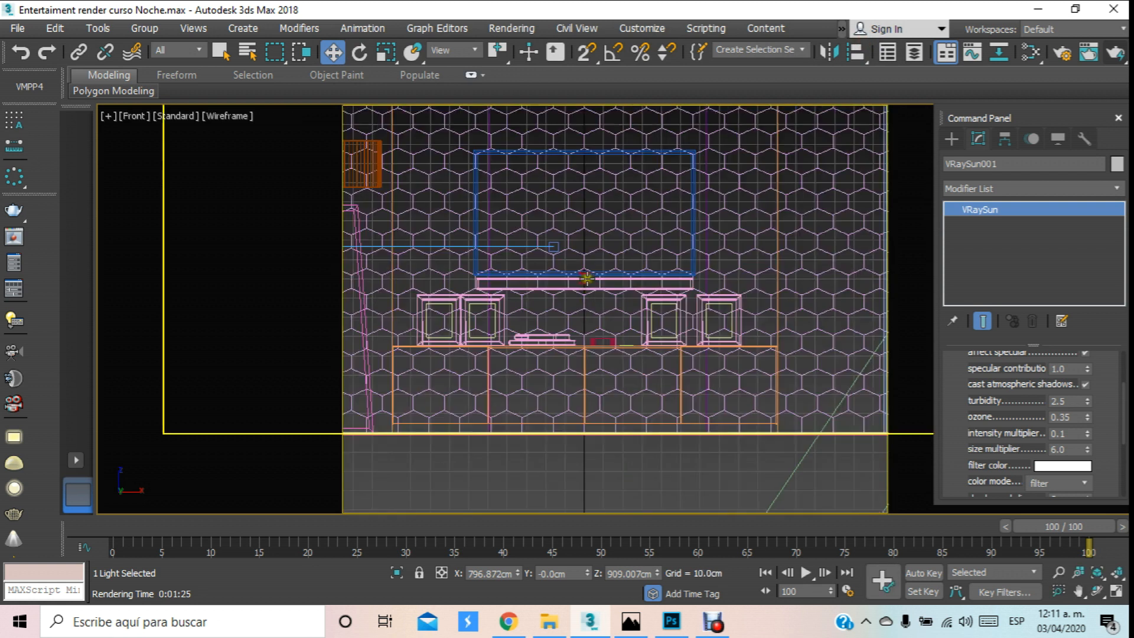
pyautogui.moveTo(753, 203); pyautogui.dragTo(583, 332, button='middle')
pyautogui.scroll(-2, 603, 335)
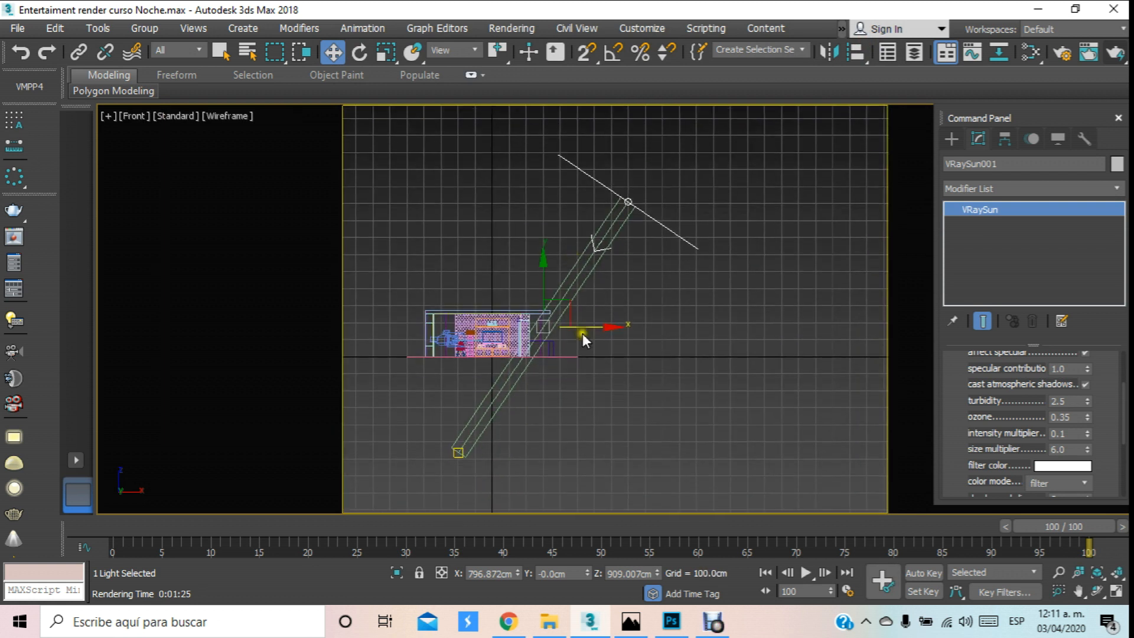
pyautogui.moveTo(596, 335); pyautogui.dragTo(729, 363)
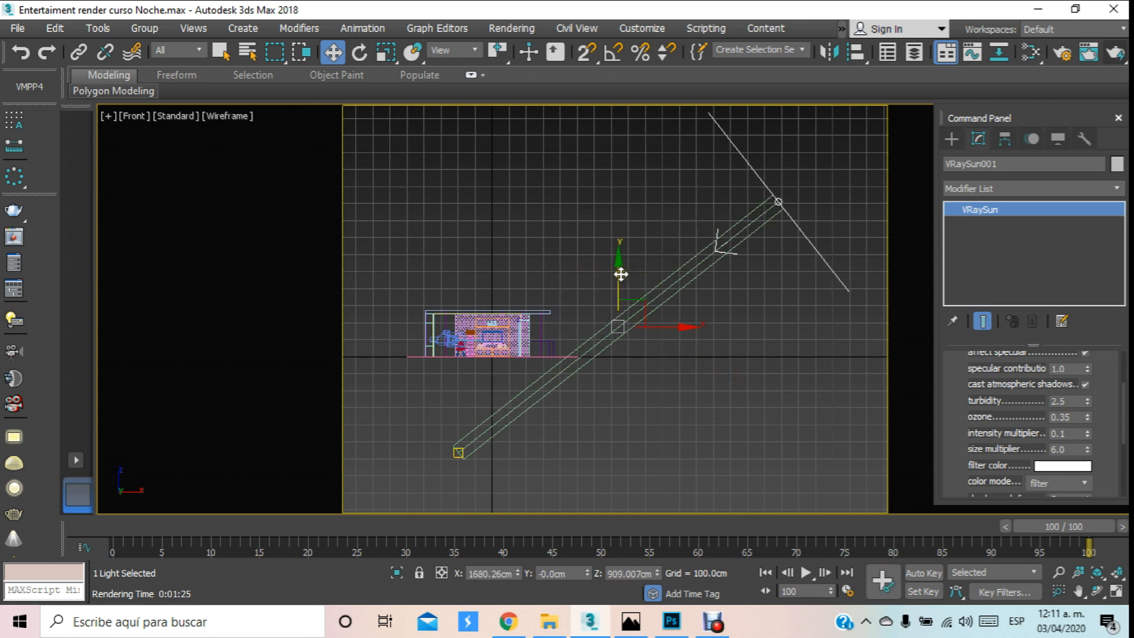
pyautogui.moveTo(621, 273); pyautogui.dragTo(653, 414)
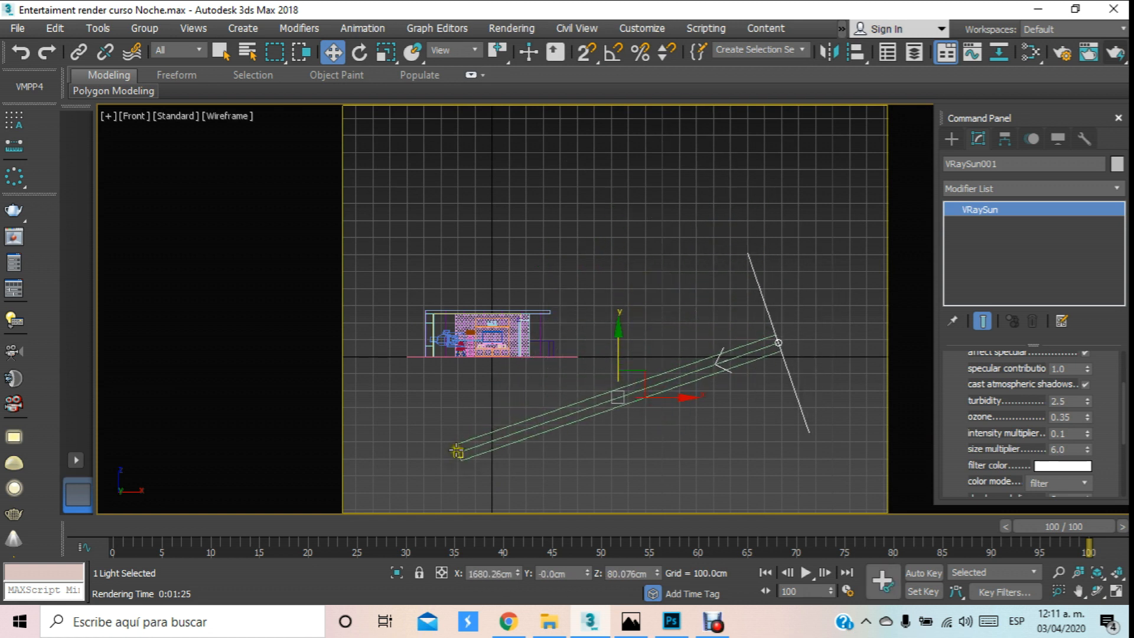
# Raise the sun's target to about Z -55 cm and reposition the V-Ray sun at about X 1412 cm, Z 378 cm.
pyautogui.moveTo(456, 451); pyautogui.dragTo(460, 366)
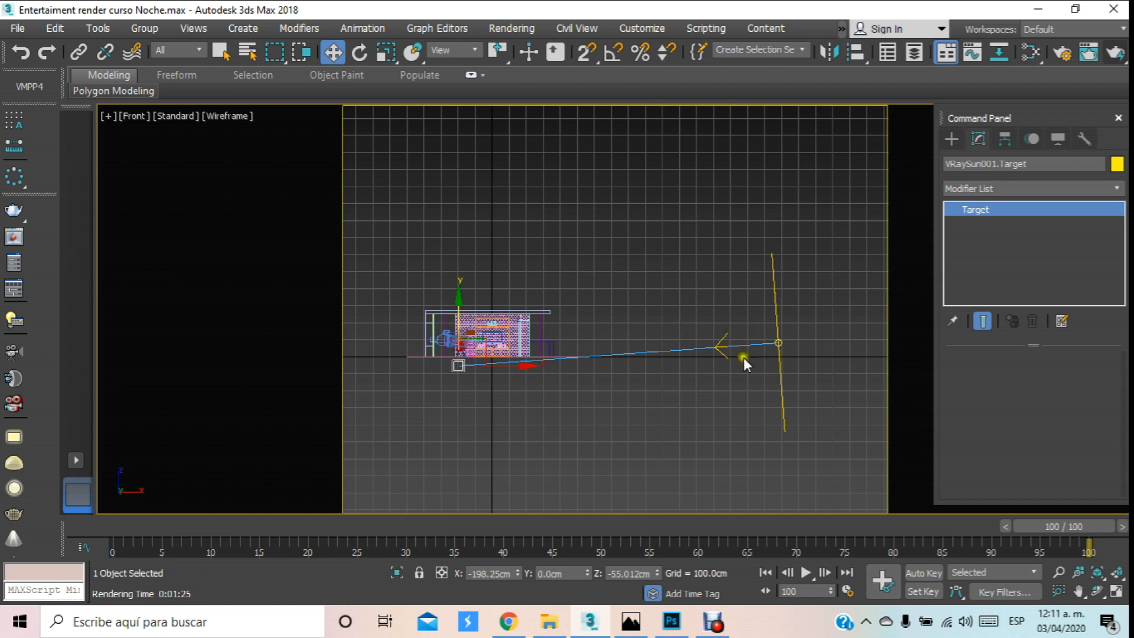
pyautogui.click(770, 314)
pyautogui.moveTo(619, 315); pyautogui.dragTo(618, 265)
pyautogui.moveTo(668, 331); pyautogui.dragTo(627, 322)
# Start a test render of the physical camera view with the repositioned V-Ray sun.
pyautogui.press('c')
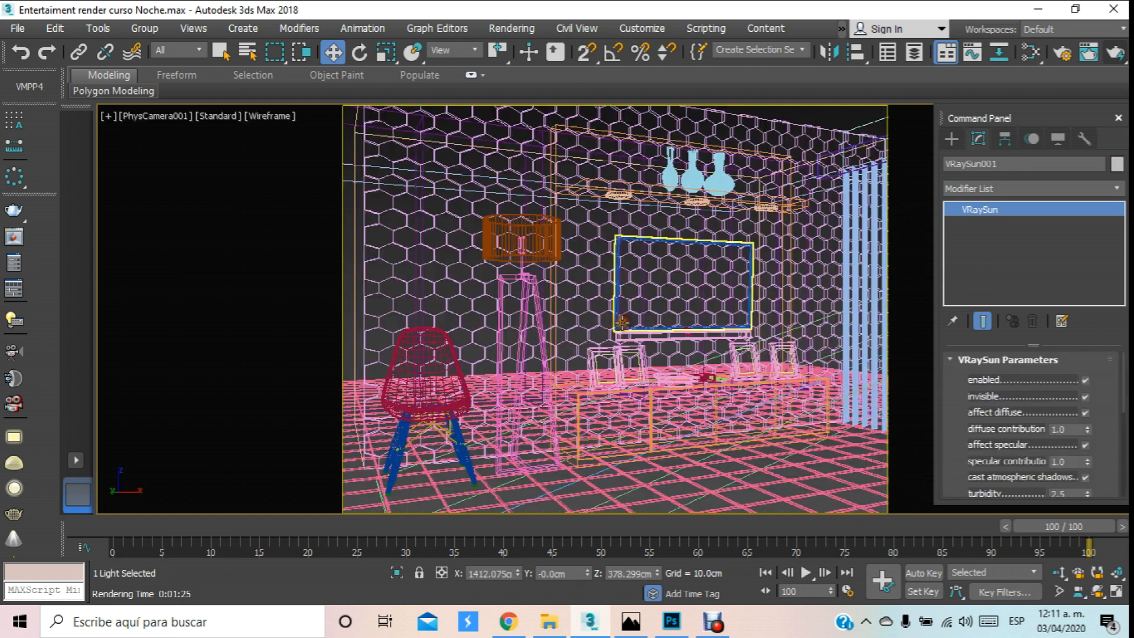
pyautogui.click(1118, 52)
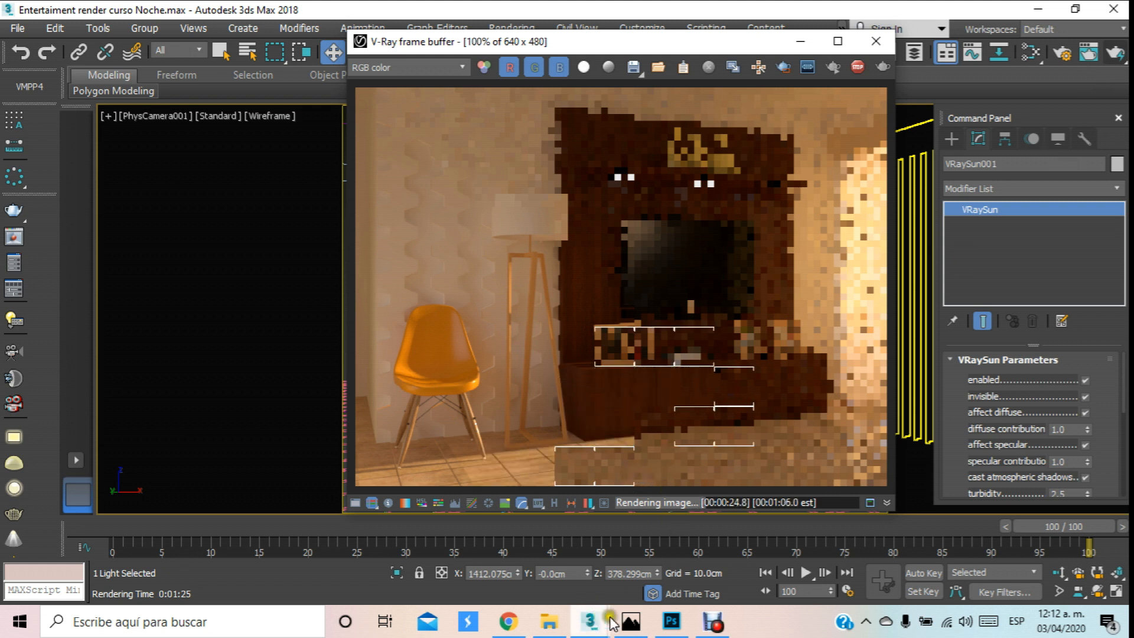
# Switch to File Explorer, select the Entertainment 21 image in the Entertaiment folder, and return to the running render in 3ds Max.
pyautogui.click(552, 621)
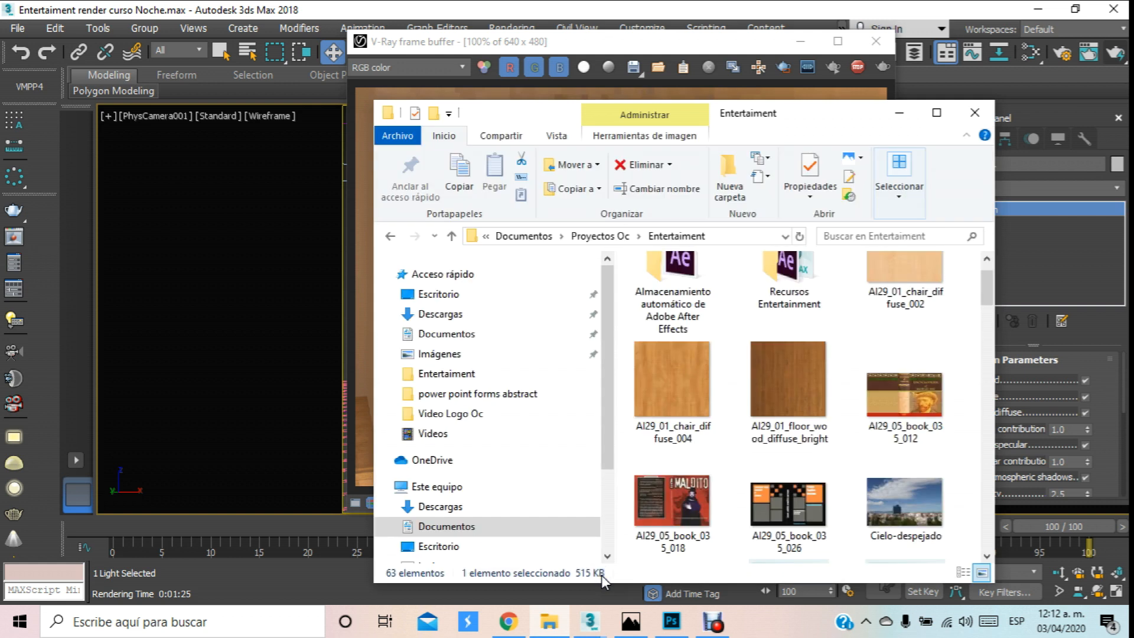
pyautogui.click(936, 112)
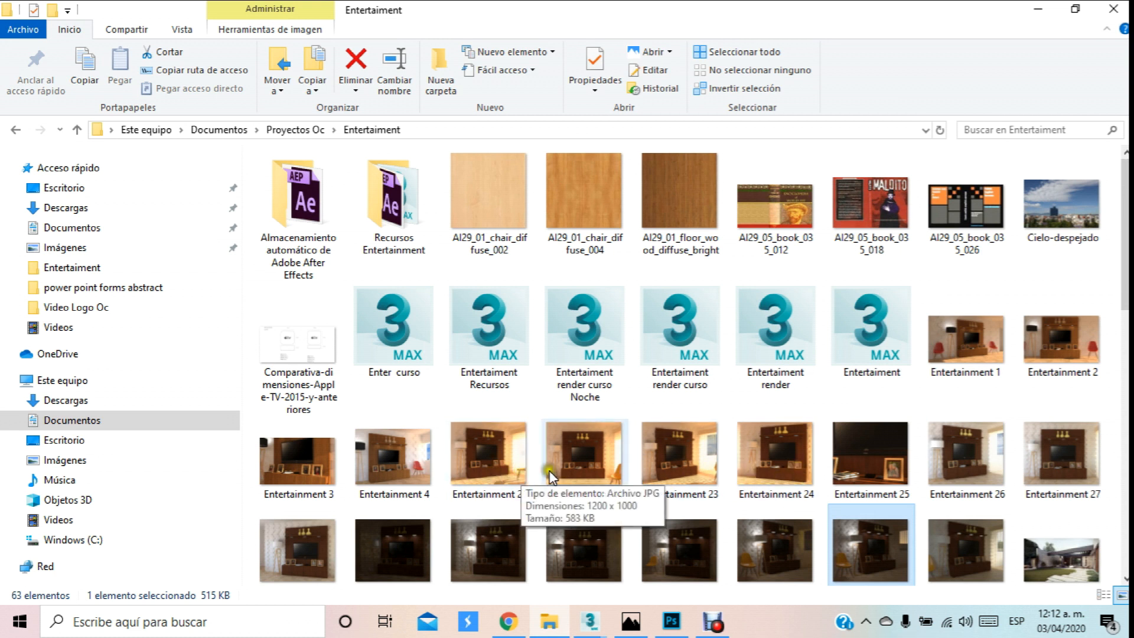
pyautogui.click(470, 473)
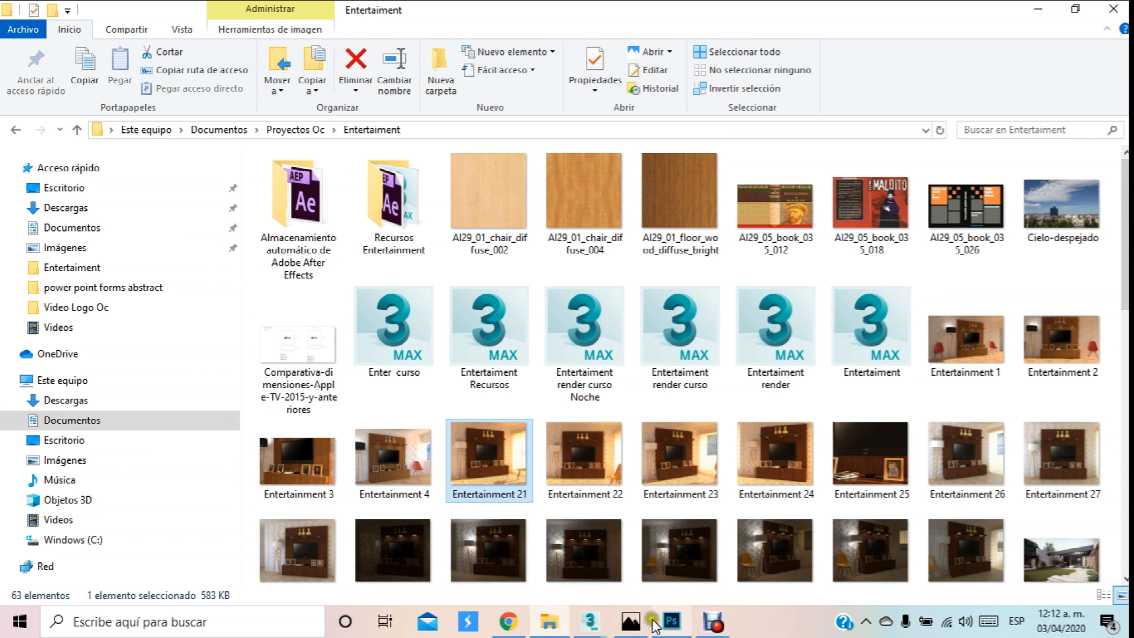
pyautogui.click(656, 576)
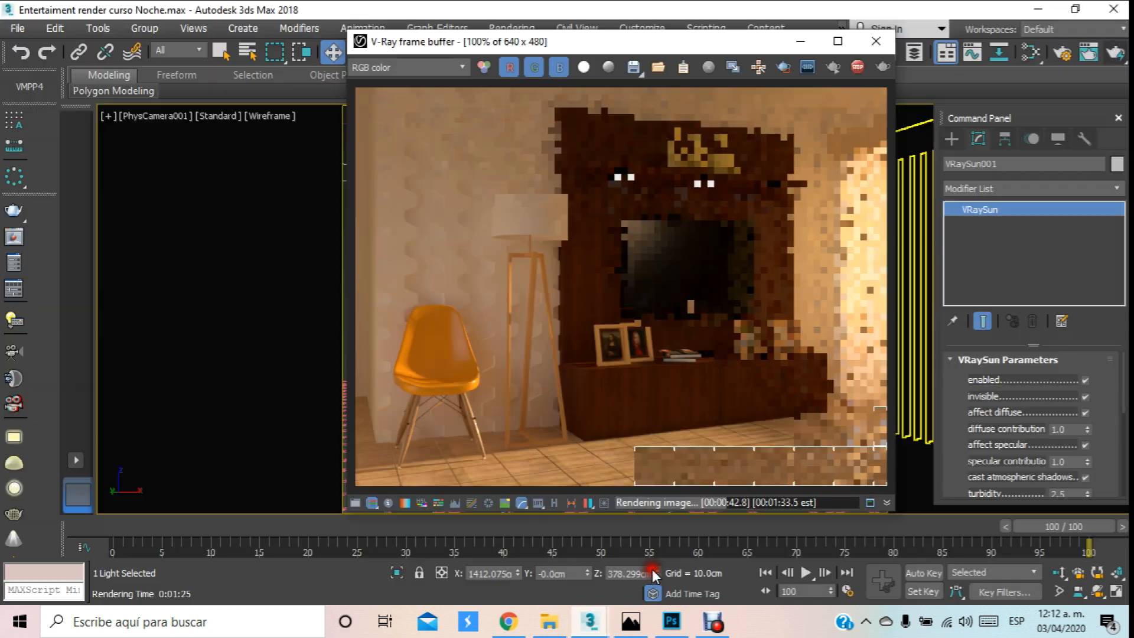
pyautogui.click(652, 569)
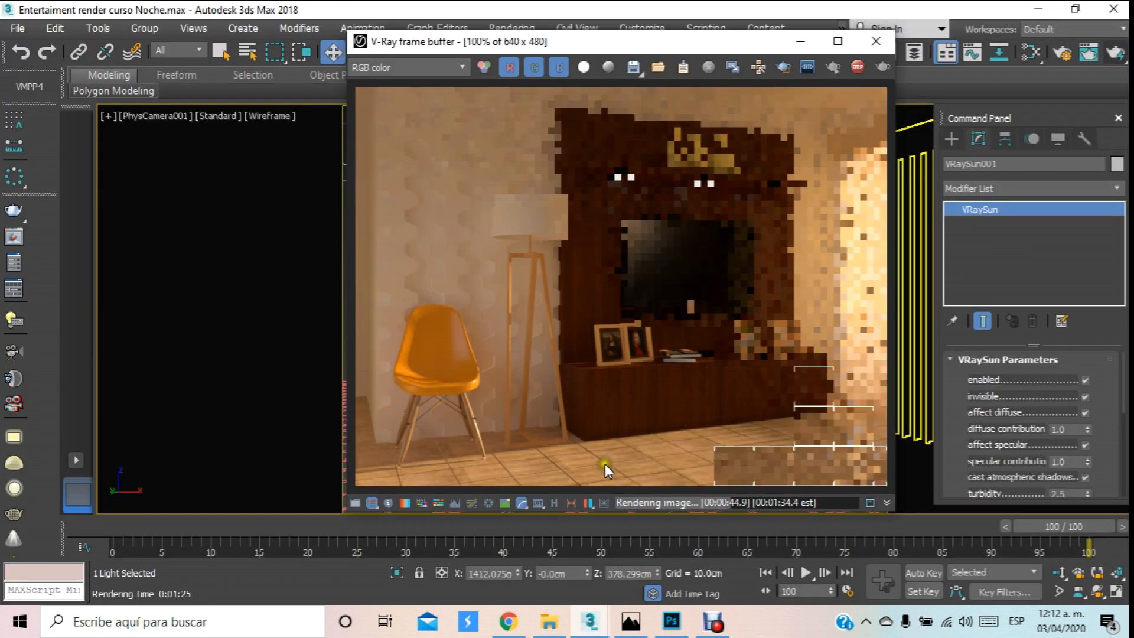
# Look through the earlier images in Photos, pick Entertainment 22 in the project folder as reference, and return to 3ds Max.
pyautogui.click(620, 625)
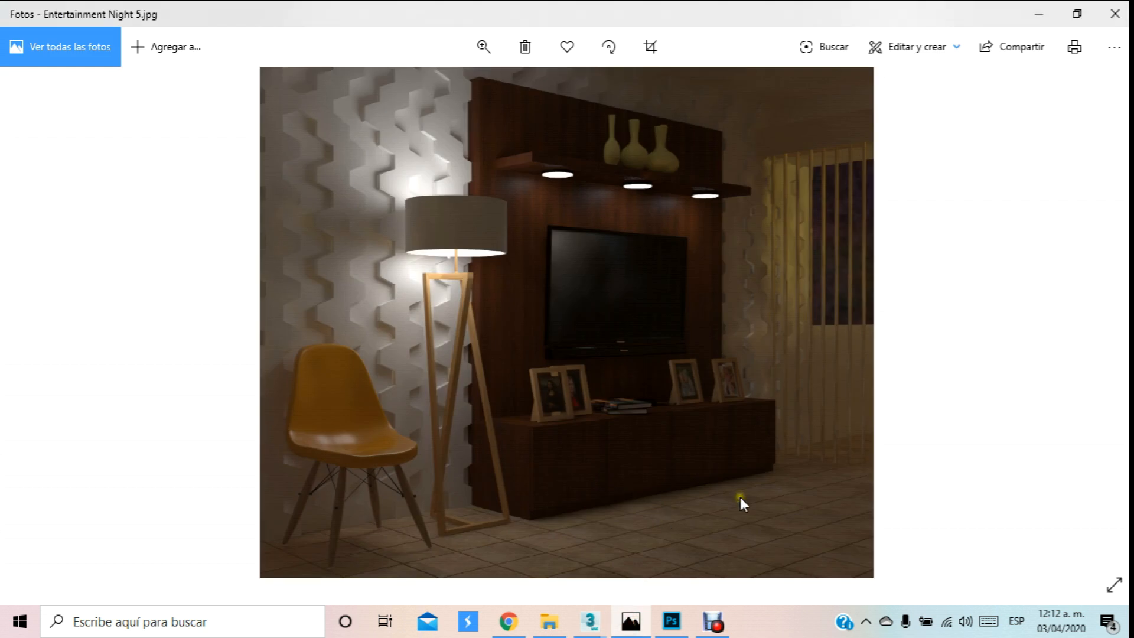
pyautogui.press('Right')
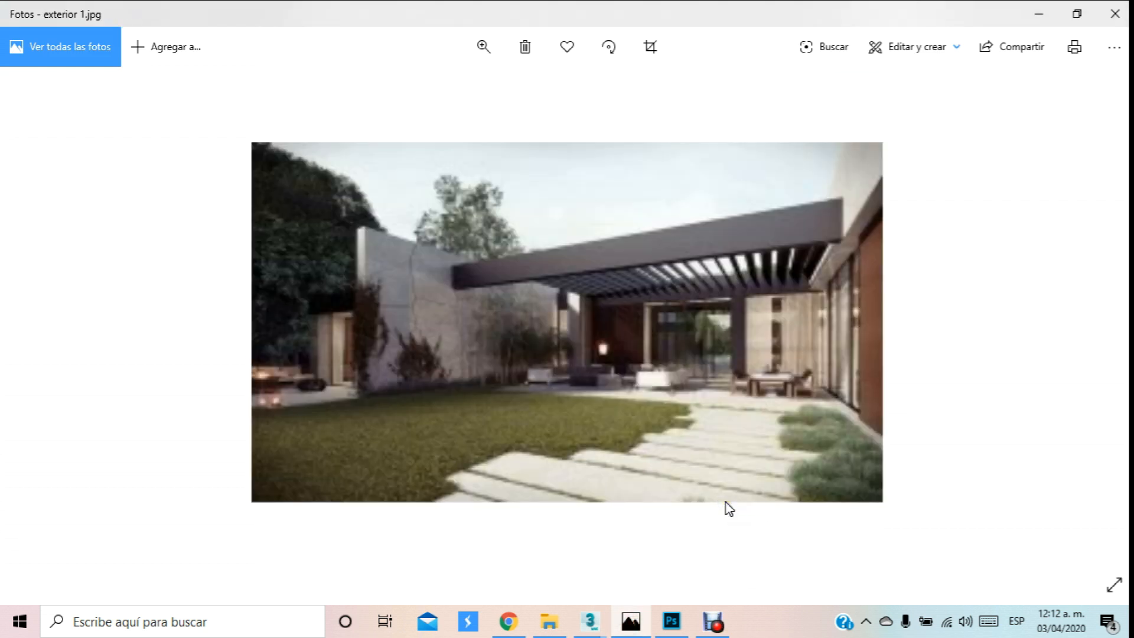
pyautogui.click(550, 620)
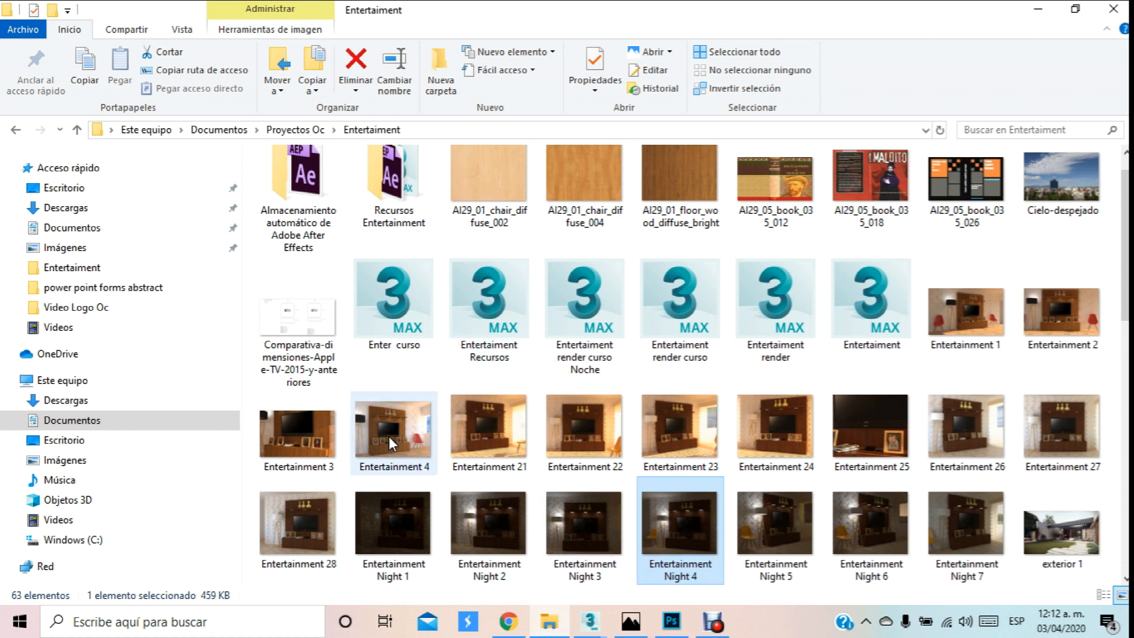
pyautogui.click(583, 434)
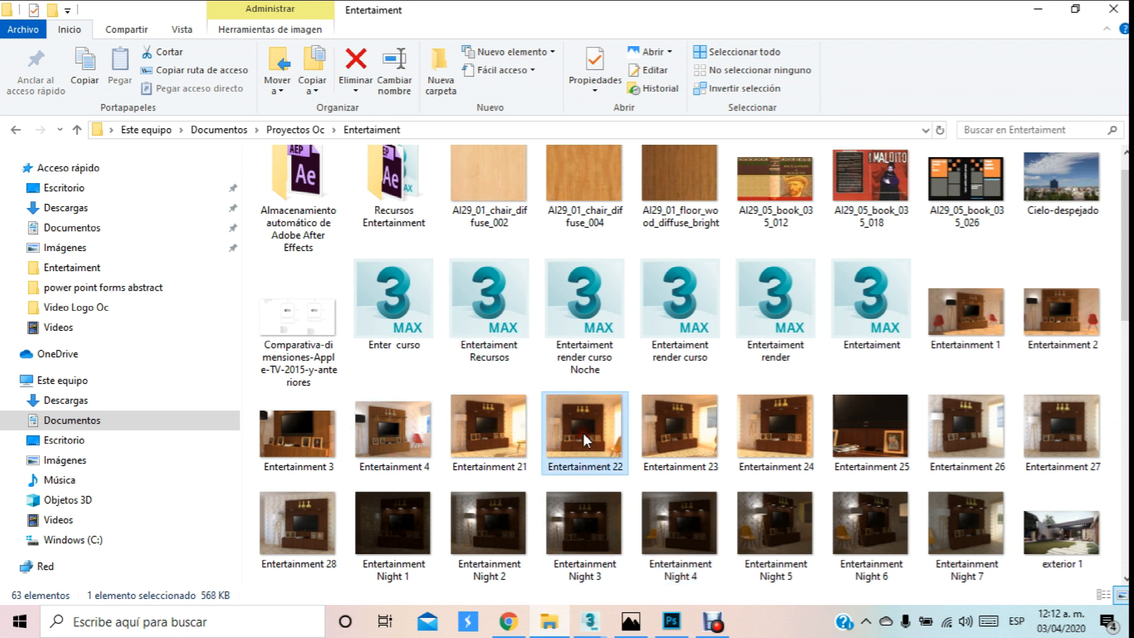
pyautogui.click(604, 620)
pyautogui.click(630, 562)
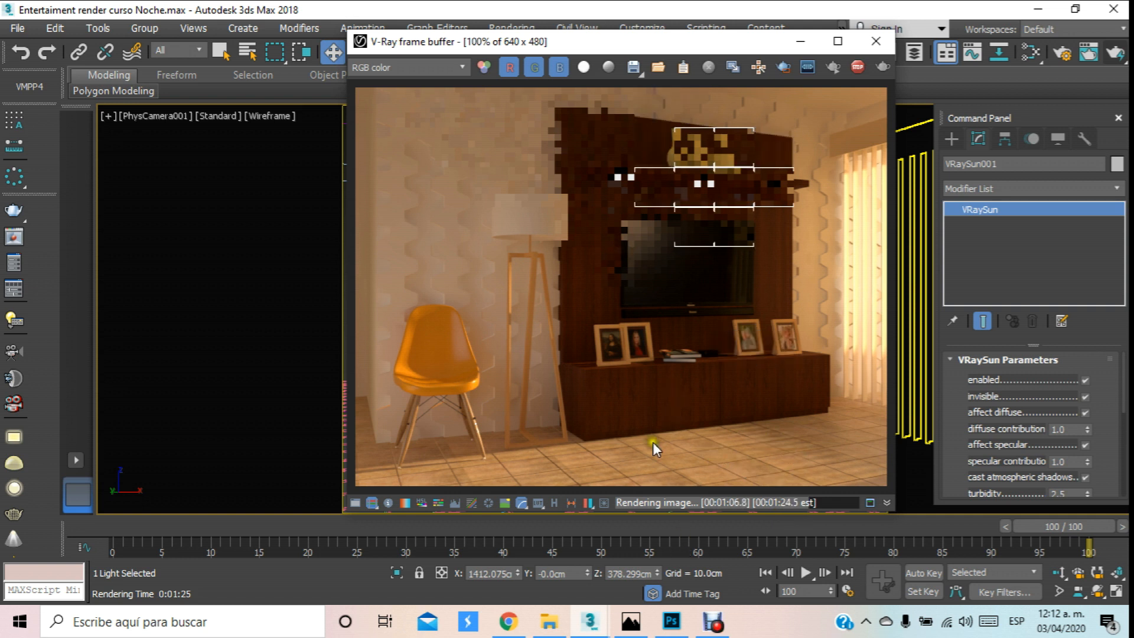
# Cancel the running render and reopen its last image in the V-Ray frame buffer.
pyautogui.click(881, 35)
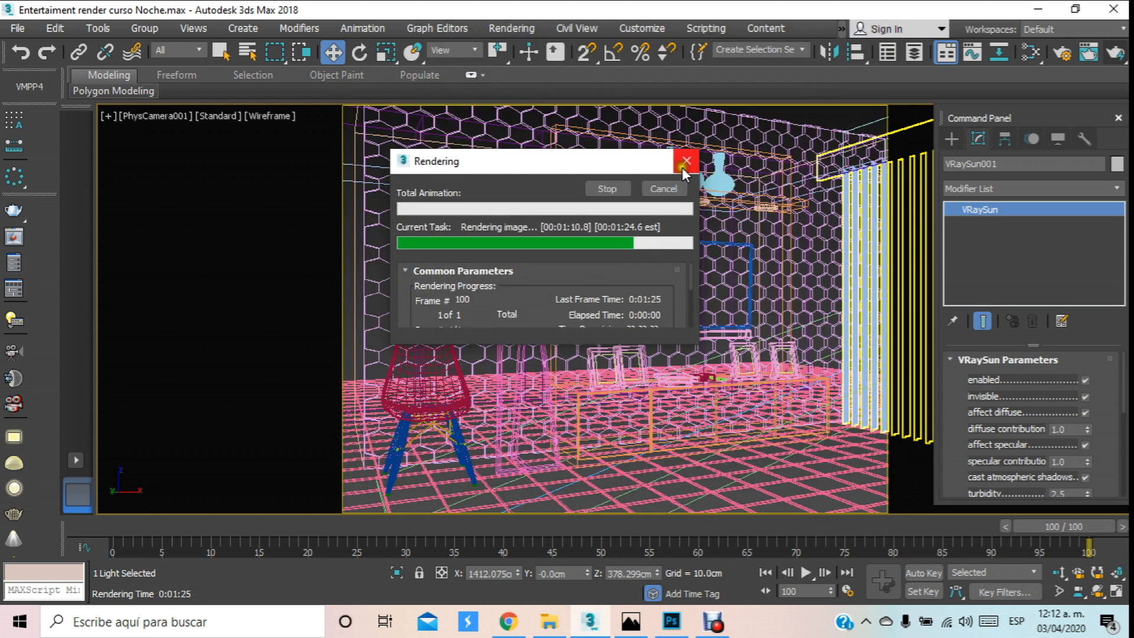
pyautogui.click(685, 163)
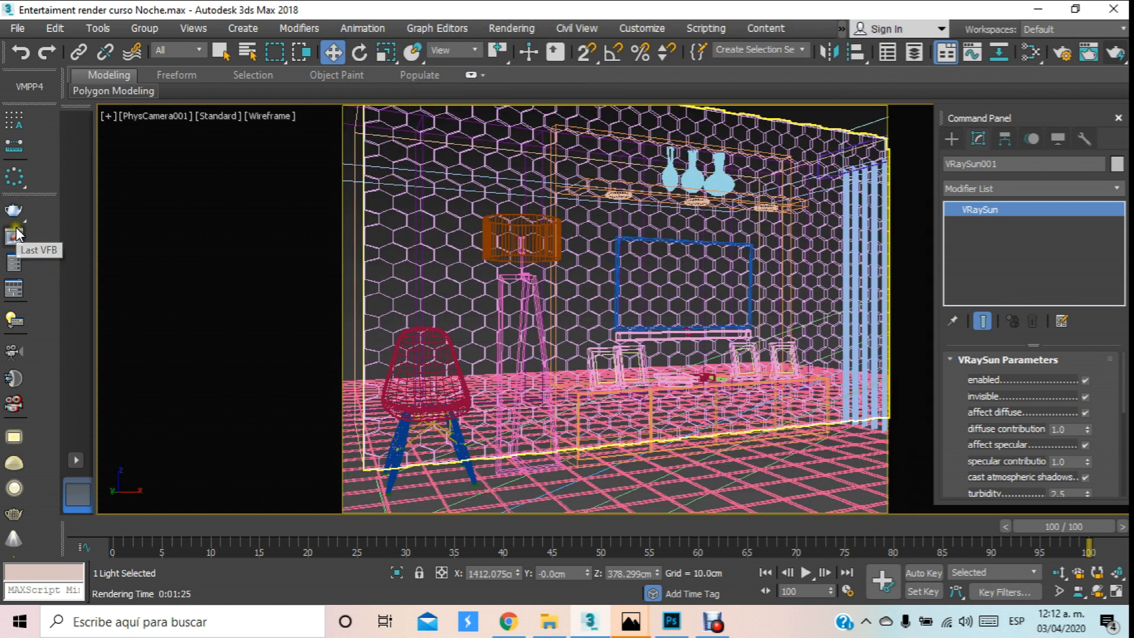
pyautogui.click(15, 236)
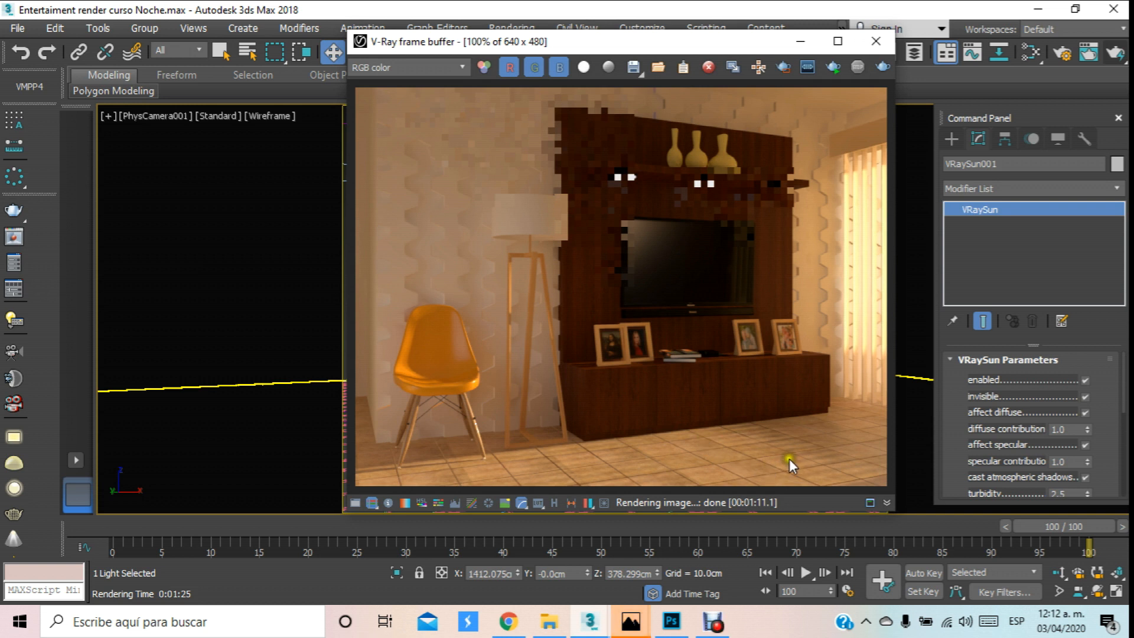
# Compare the test render's lighting with the Entertainment 22 image in Photos, returning to the frame buffer in 3ds Max.
pyautogui.click(631, 621)
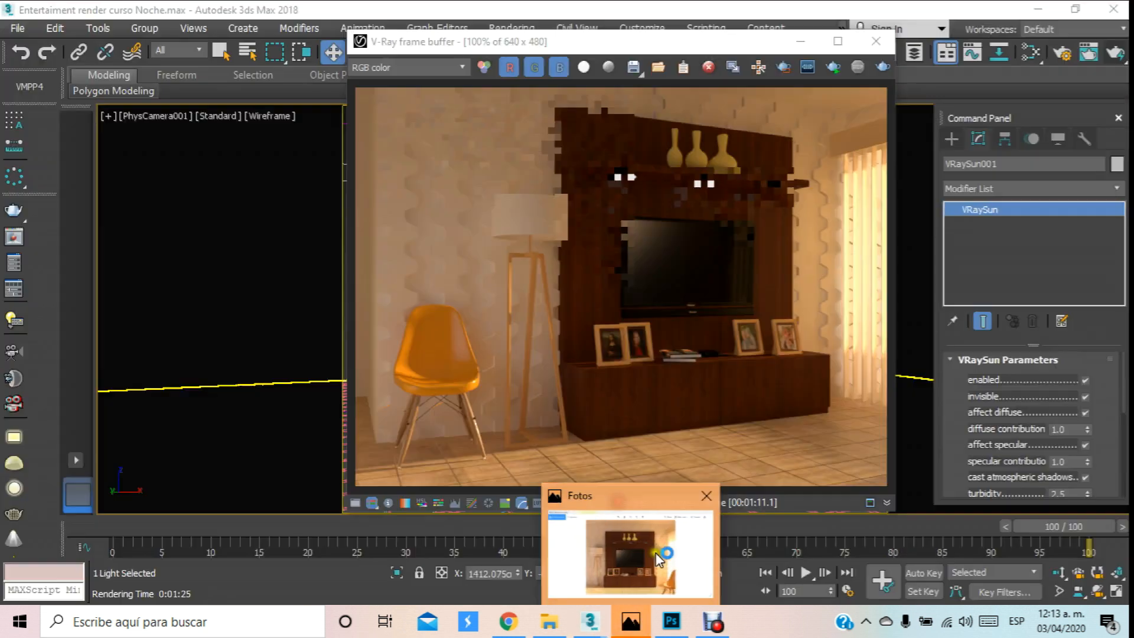
pyautogui.click(658, 553)
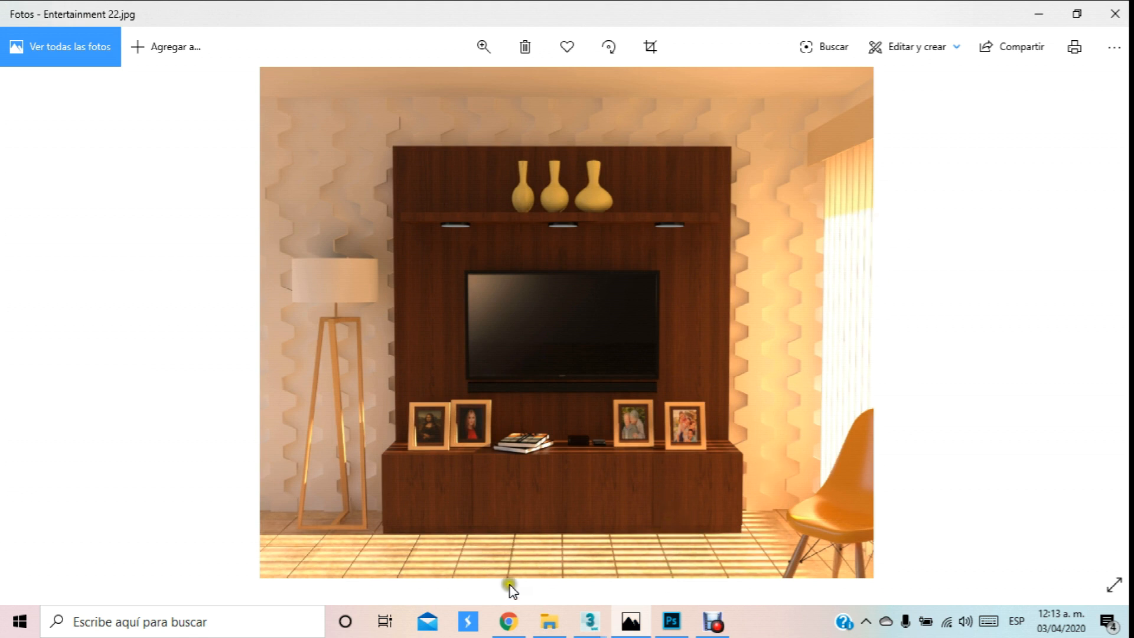
pyautogui.click(589, 621)
pyautogui.click(579, 573)
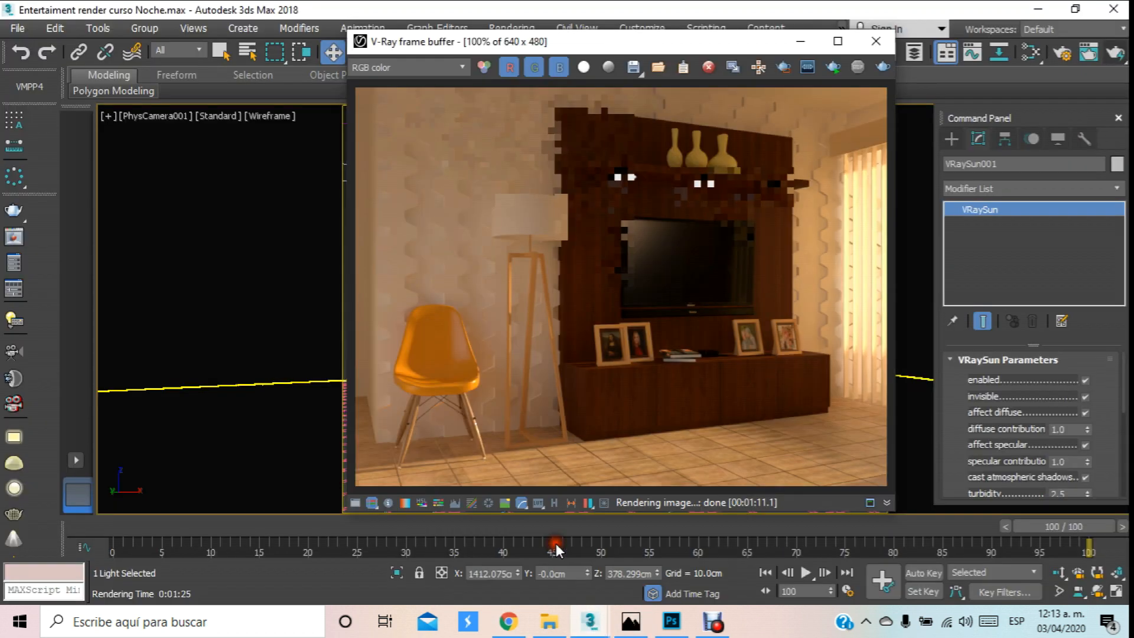
# Switch back to 3ds Max and move the V-Ray sun closer to the room in the front view, to about X 850 cm and Z 268 cm.
pyautogui.click(885, 41)
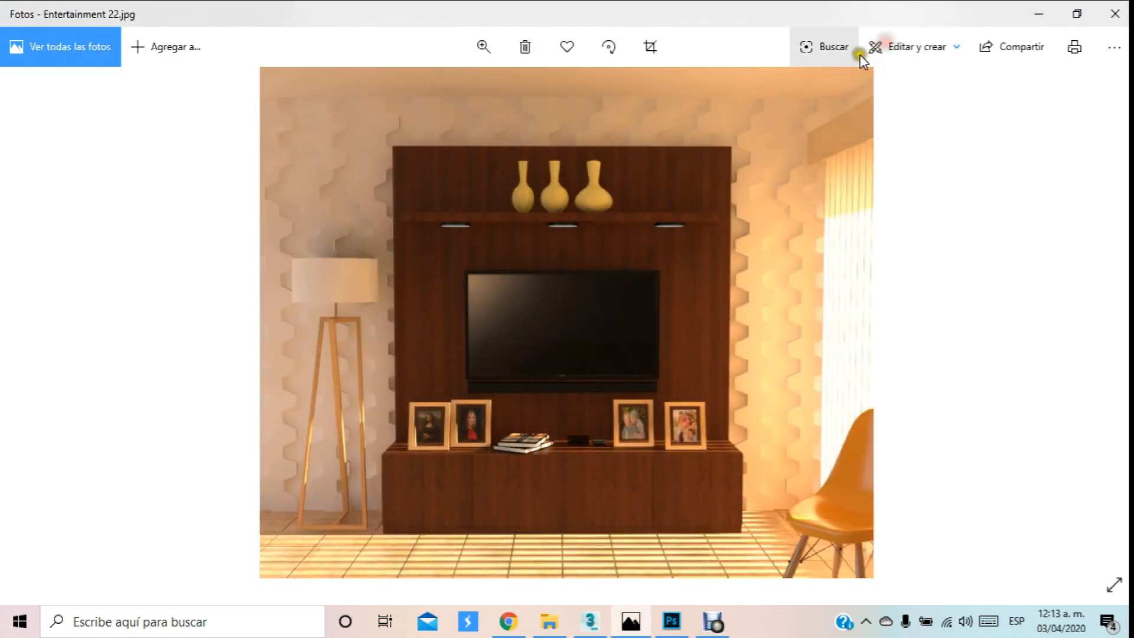
pyautogui.click(592, 622)
pyautogui.press('f')
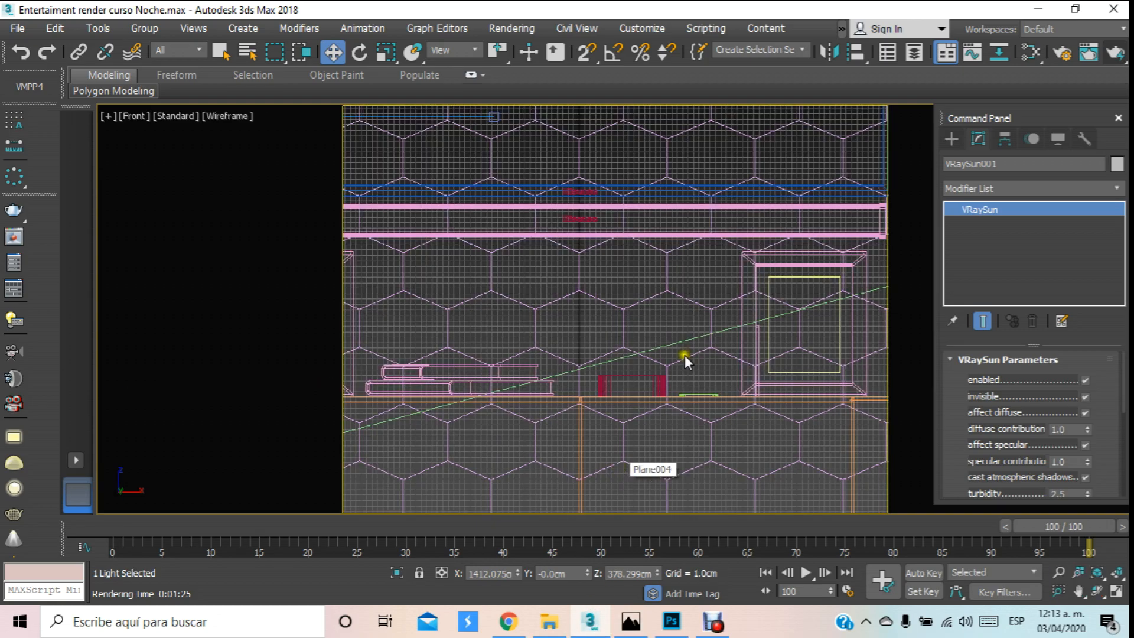
pyautogui.scroll(-3, 685, 355)
pyautogui.scroll(-3, 591, 313)
pyautogui.scroll(3, 737, 261)
pyautogui.scroll(-4, 827, 248)
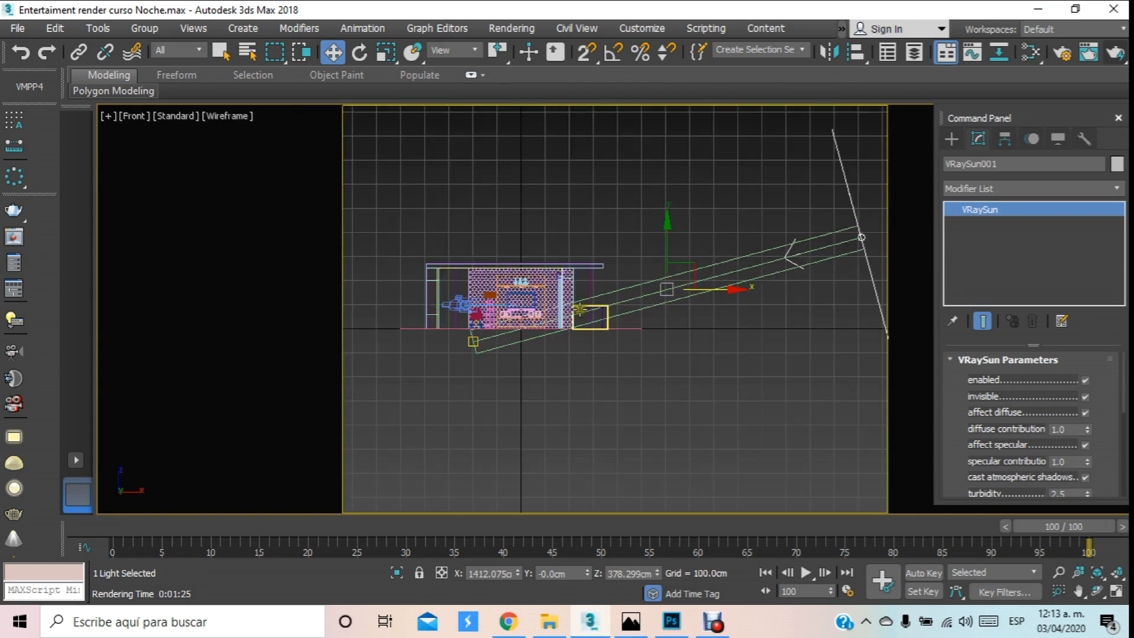
pyautogui.click(805, 247)
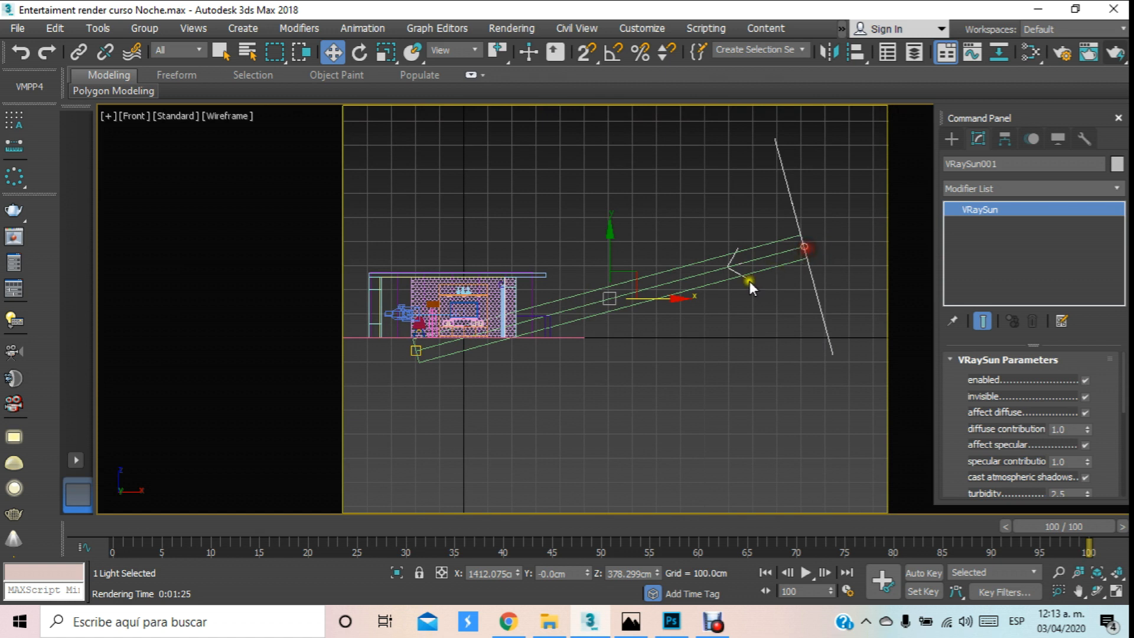
pyautogui.moveTo(678, 305); pyautogui.dragTo(540, 297)
pyautogui.press('c')
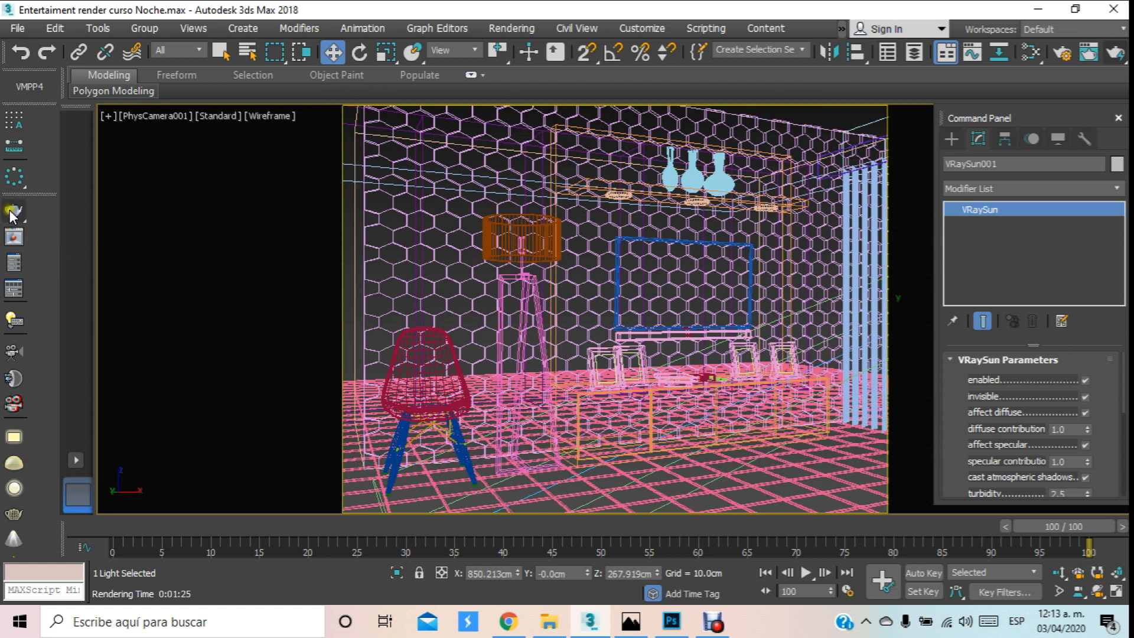
# Define a render region over the floor strip in the V-Ray frame buffer, start a test render of it and cancel the render.
pyautogui.click(15, 235)
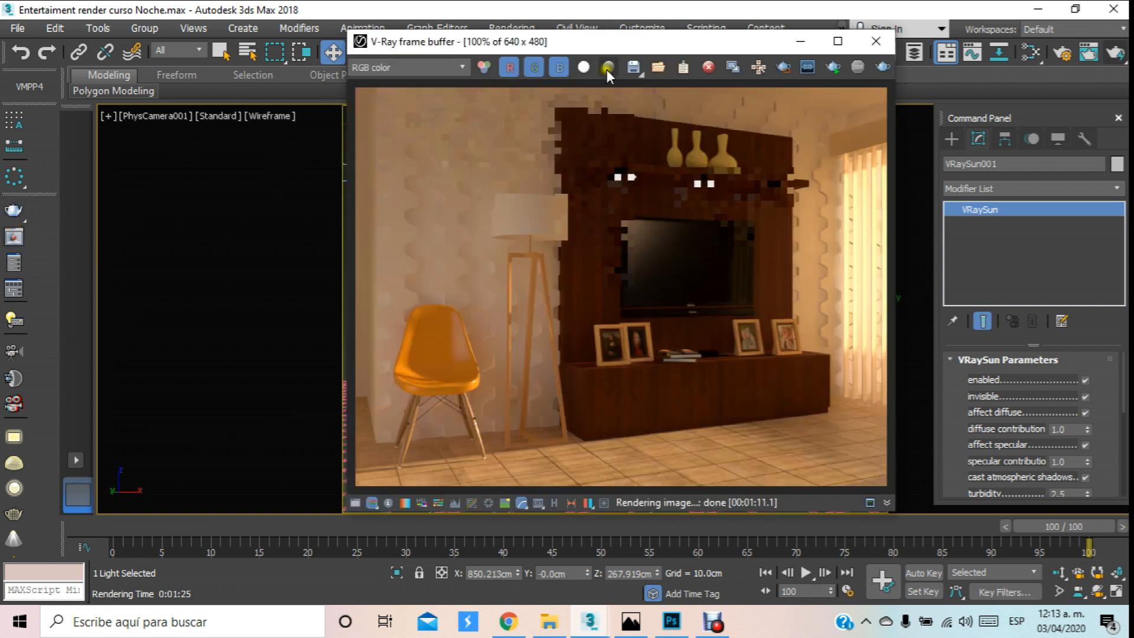
pyautogui.click(783, 66)
pyautogui.moveTo(357, 375); pyautogui.dragTo(918, 514)
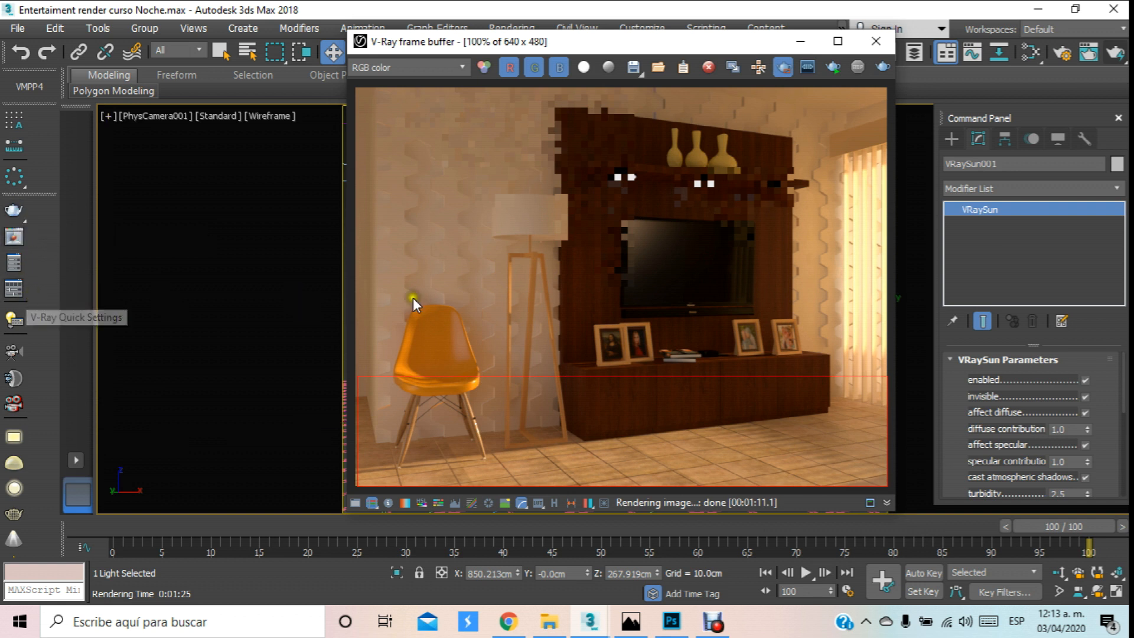
pyautogui.click(881, 68)
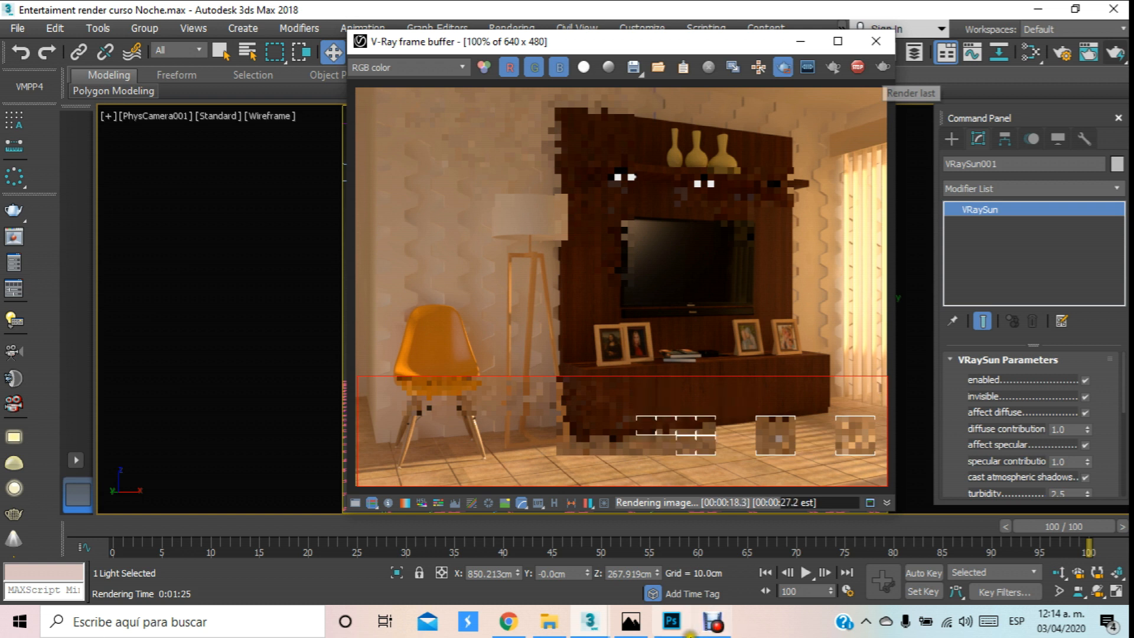
pyautogui.click(886, 42)
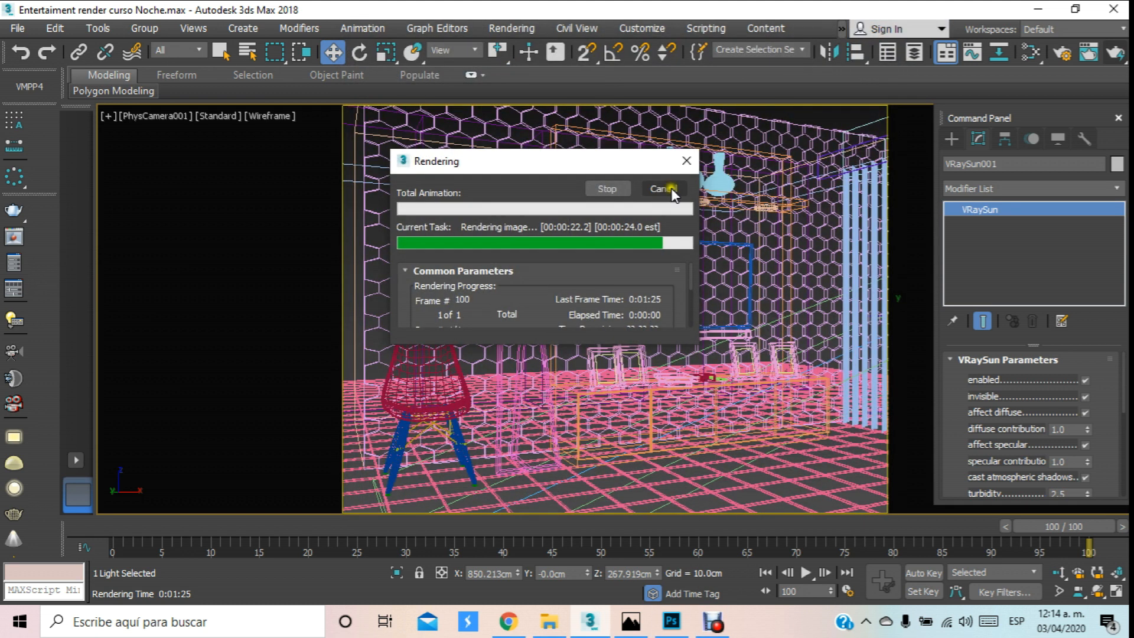
pyautogui.click(666, 190)
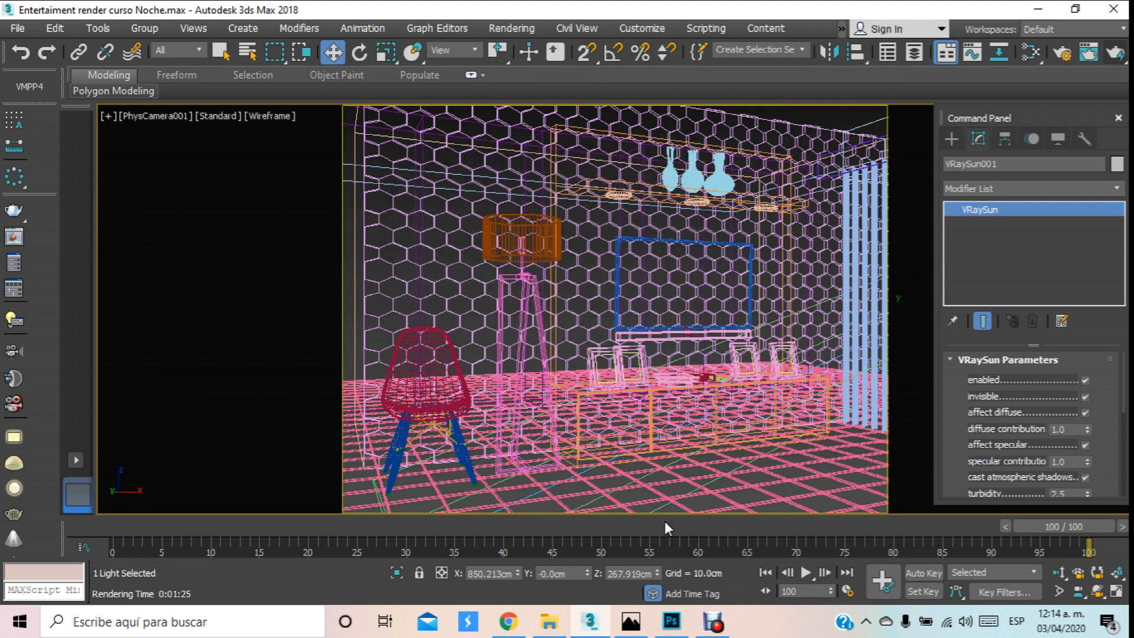
# Set the V-Ray sun's intensity multiplier to 0.4.
pyautogui.press('m')
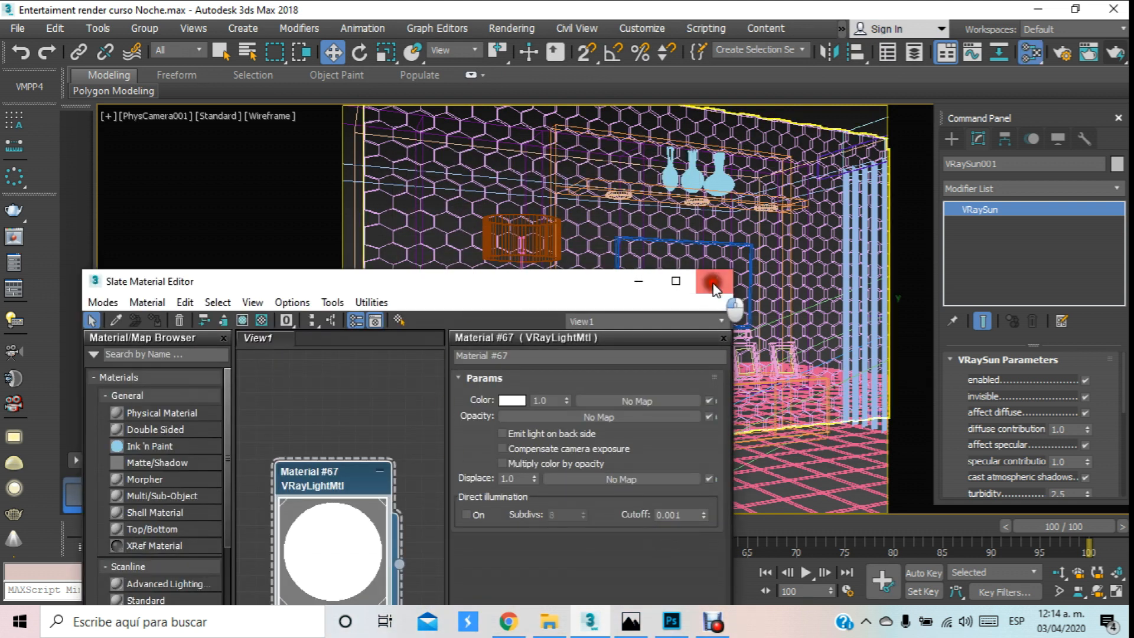
pyautogui.click(714, 281)
pyautogui.press('t')
pyautogui.scroll(-4, 685, 380)
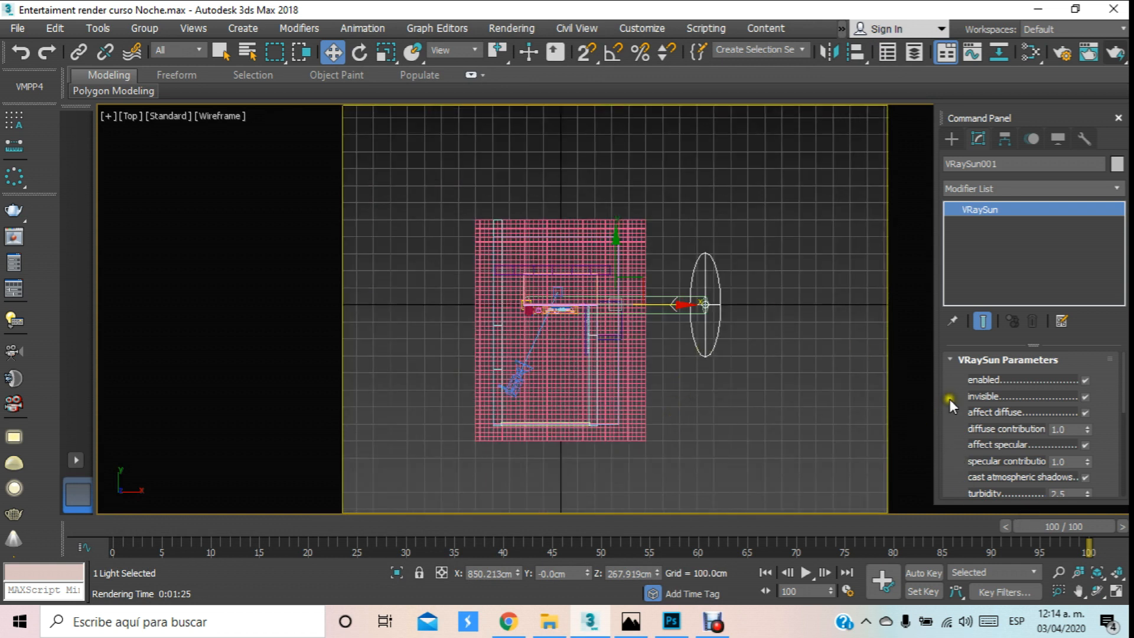
pyautogui.moveTo(955, 406); pyautogui.dragTo(977, 325)
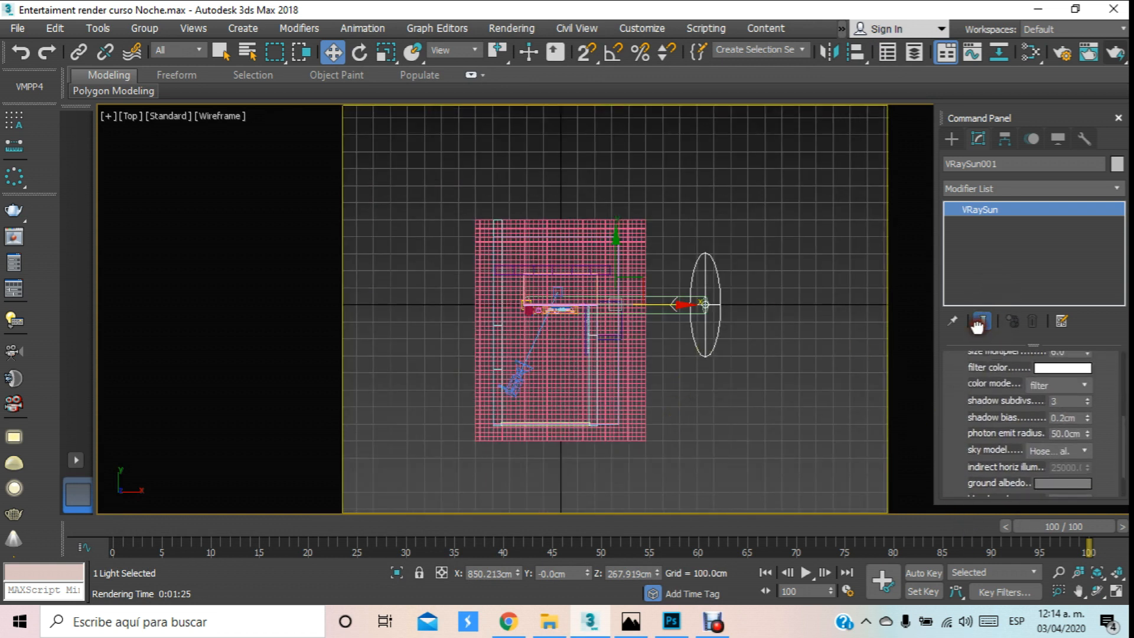
pyautogui.click(953, 423)
pyautogui.moveTo(953, 424); pyautogui.dragTo(966, 507)
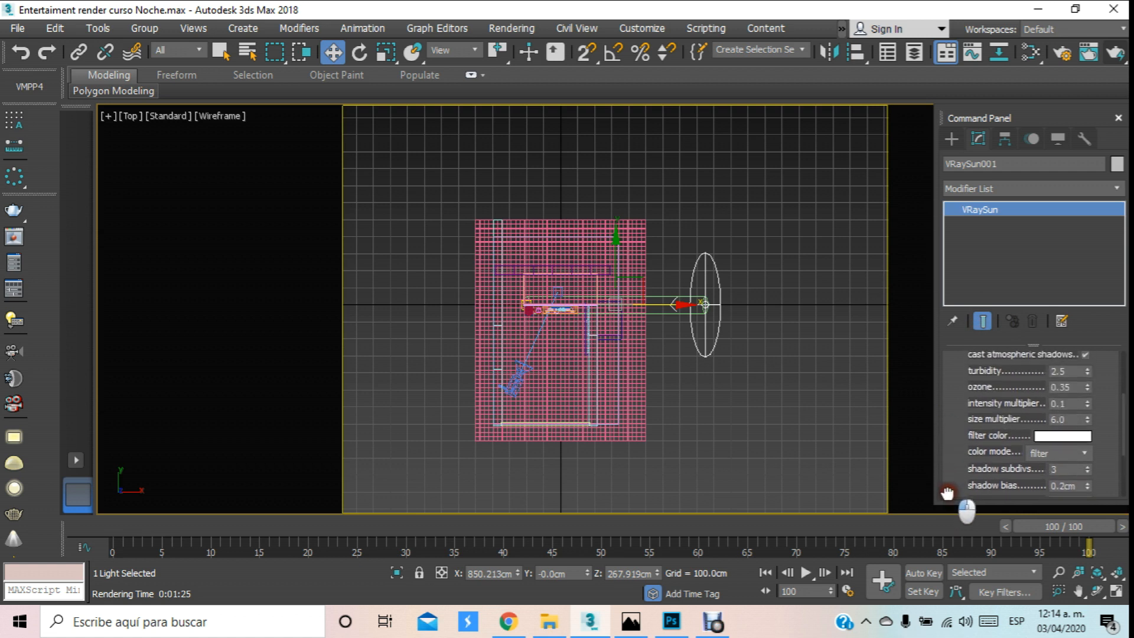
pyautogui.doubleClick(1052, 403)
pyautogui.write('0.4')
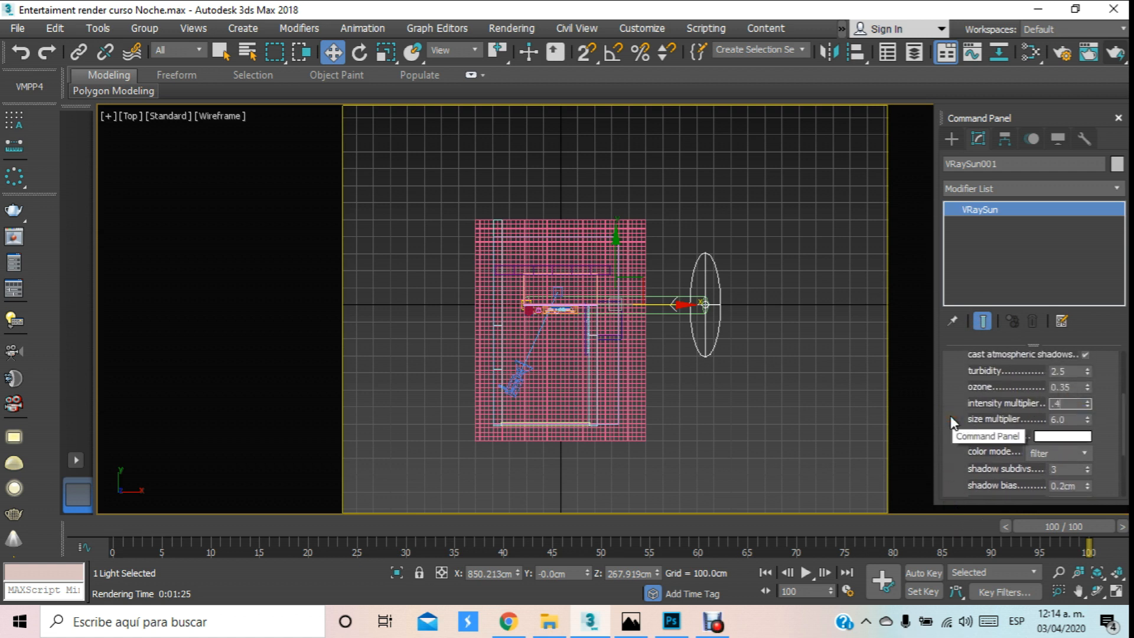
pyautogui.press('Return')
# Render the floor region again from the PhysCamera001 view with the brighter sun.
pyautogui.press('c')
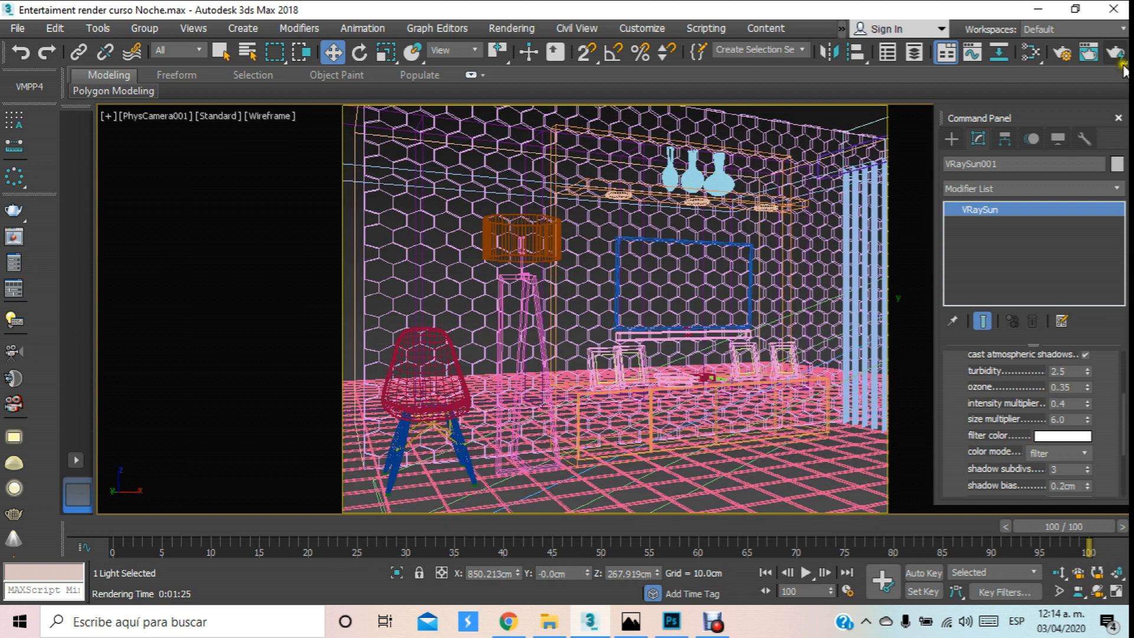
pyautogui.click(1118, 53)
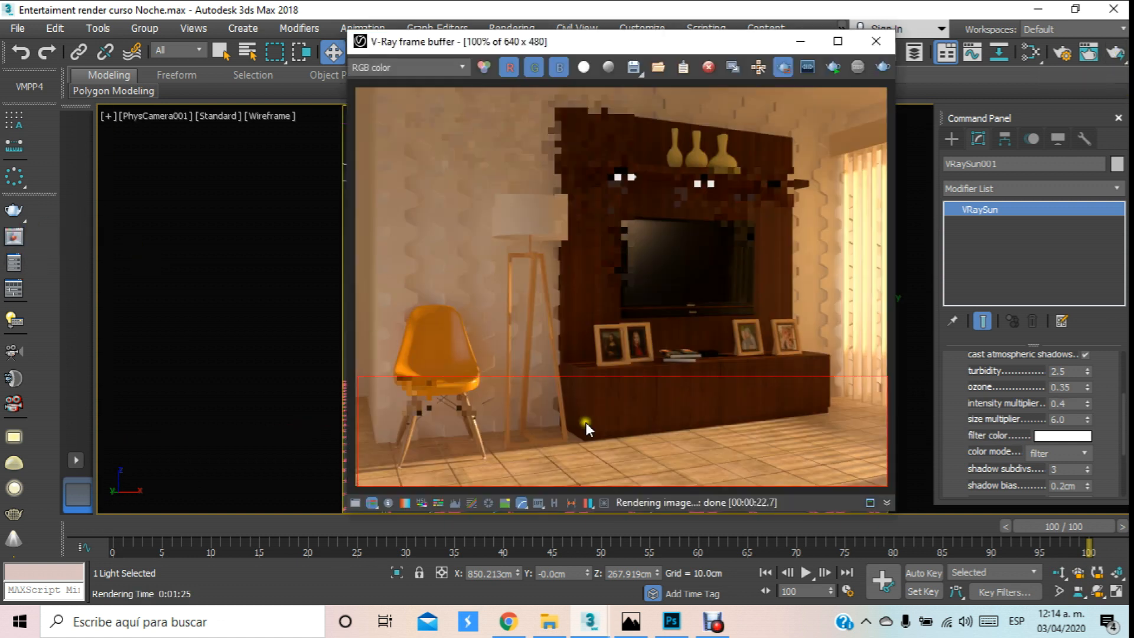
pyautogui.click(1116, 53)
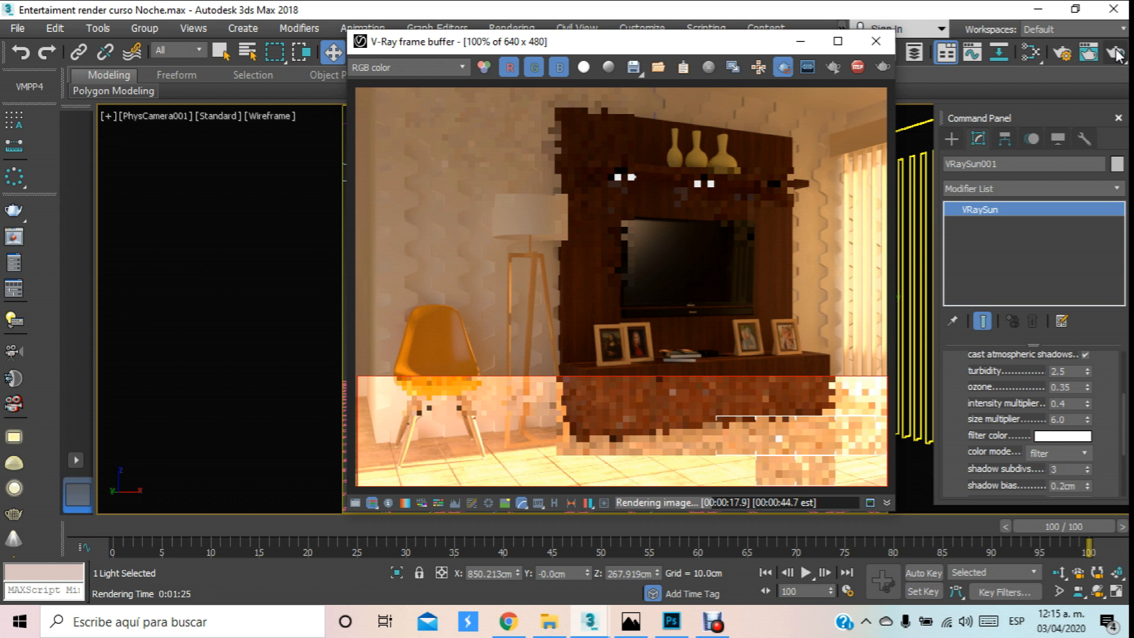
# Switch to Photos and compare the floor lighting in the Entertainment 23 and Entertainment 22 reference images.
pyautogui.click(631, 620)
pyautogui.press('Right')
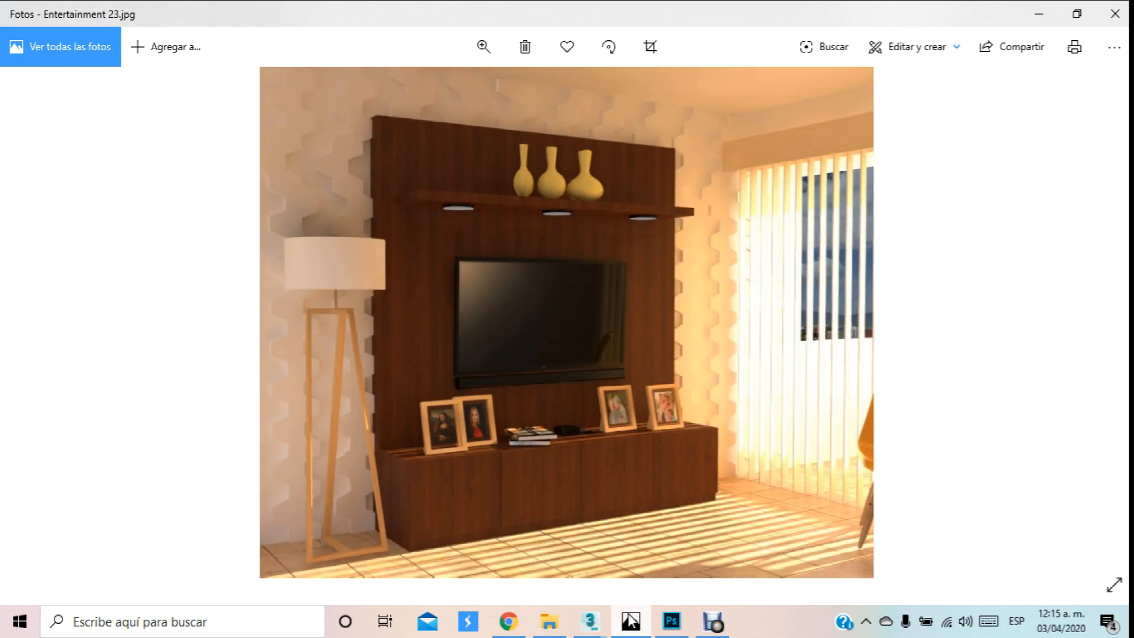
pyautogui.press('Left')
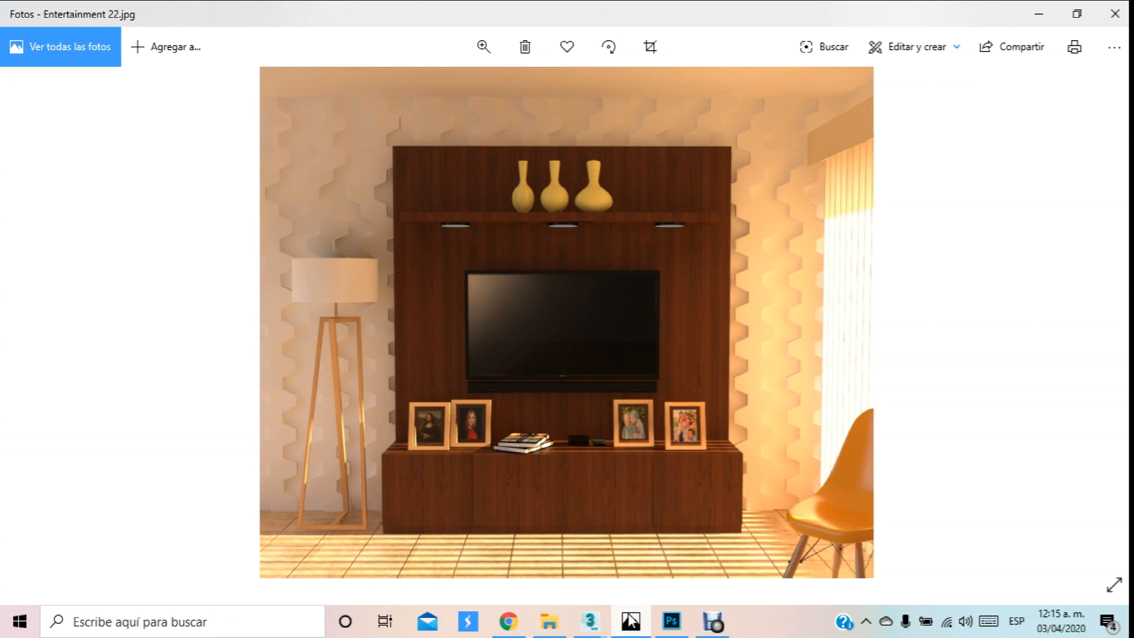
# Switch to 3ds Max, close the V-Ray frame buffer and cancel the running render.
pyautogui.moveTo(590, 621)
pyautogui.click(639, 585)
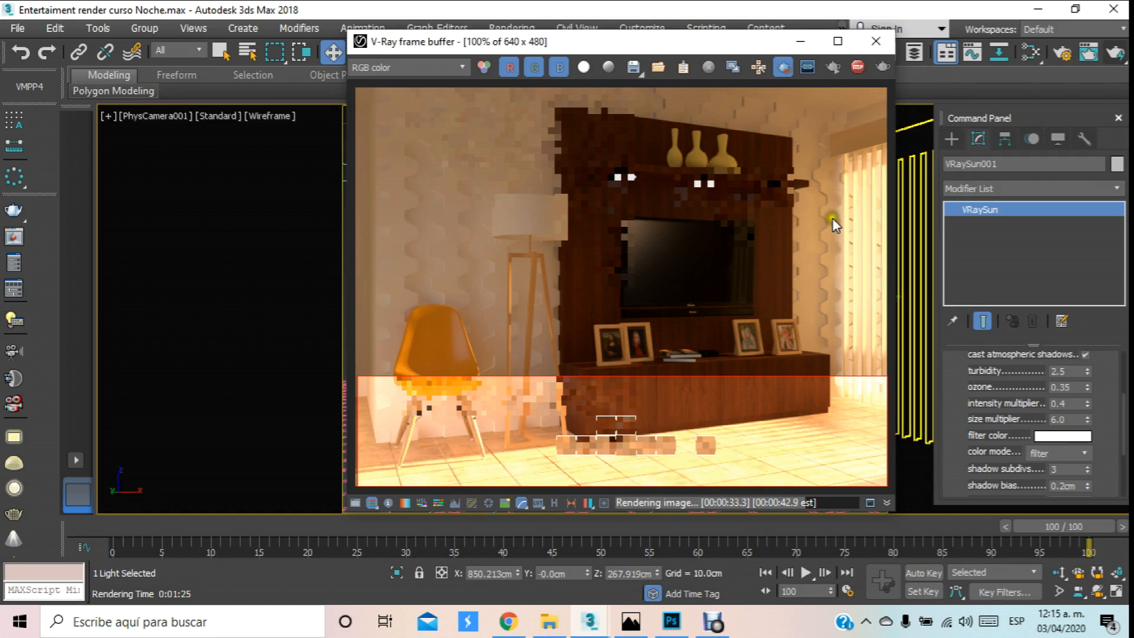
pyautogui.click(876, 41)
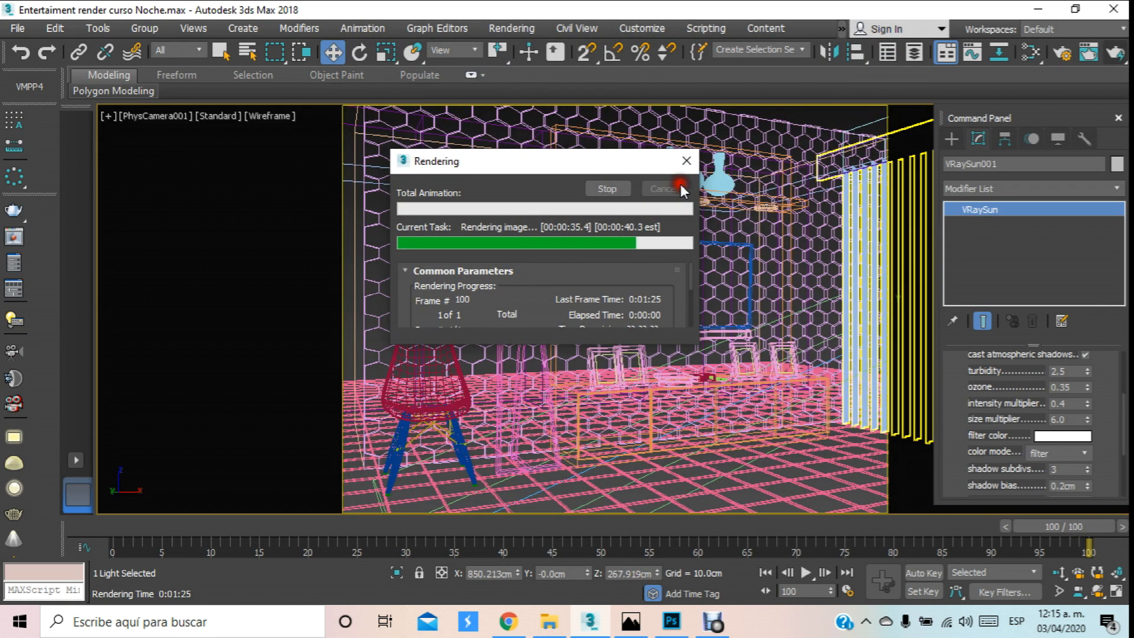
pyautogui.click(680, 184)
# Set the VRaySun light's intensity multiplier to 0.2, working in the Front view with the sun in sight.
pyautogui.press('f')
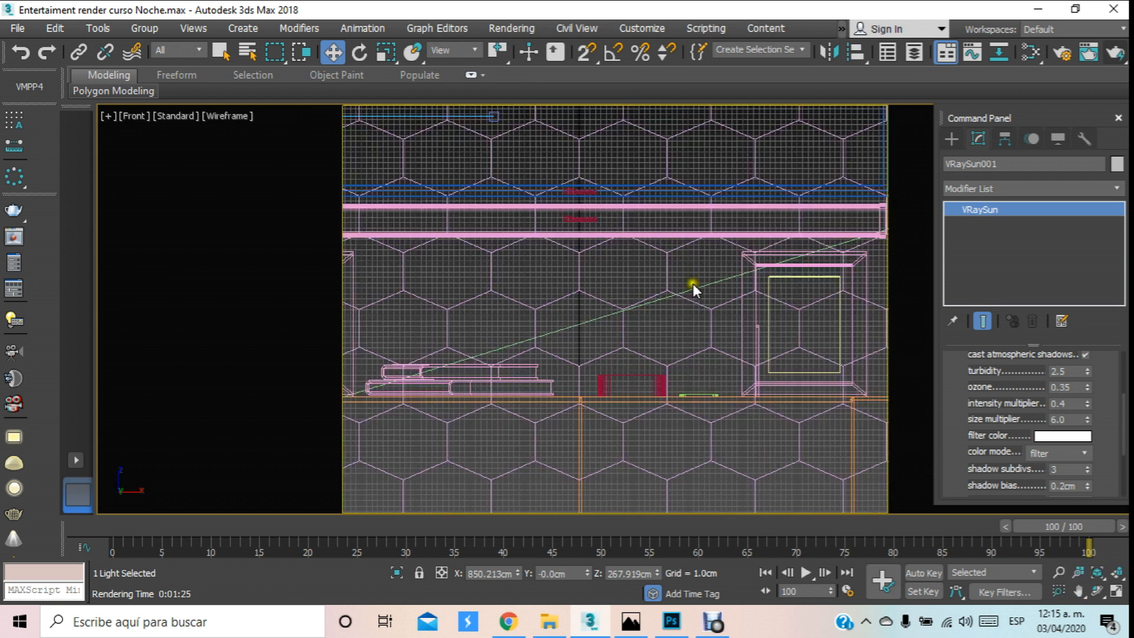
pyautogui.scroll(-10, 694, 285)
pyautogui.moveTo(694, 285); pyautogui.dragTo(512, 335, button='middle')
pyautogui.moveTo(724, 260); pyautogui.dragTo(562, 288, button='middle')
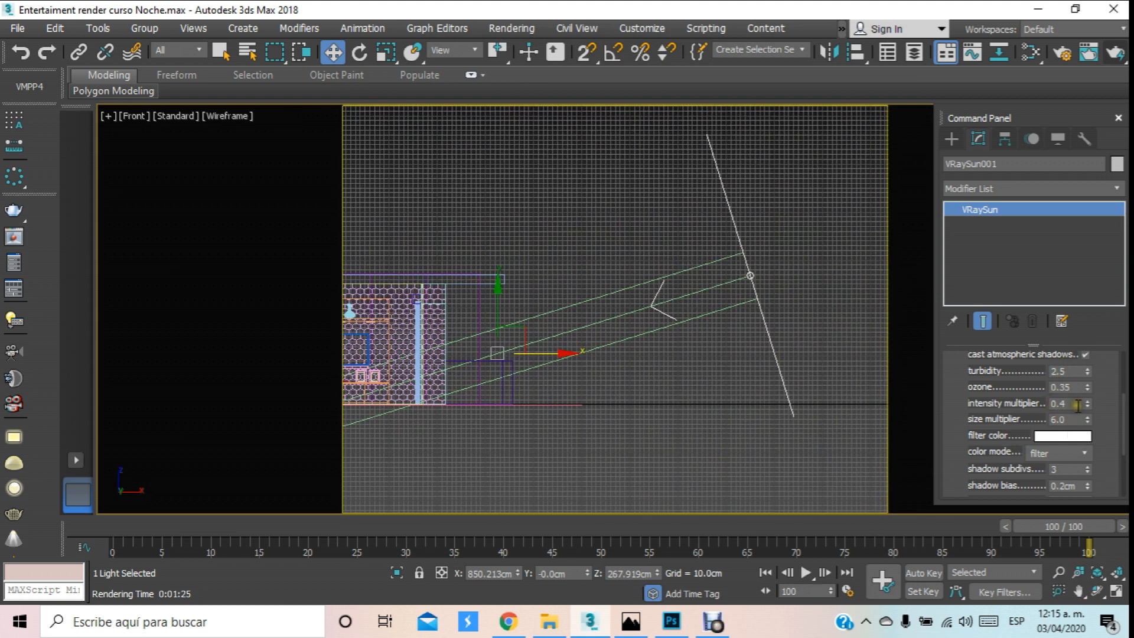
pyautogui.moveTo(1077, 406); pyautogui.dragTo(971, 417)
pyautogui.write('.')
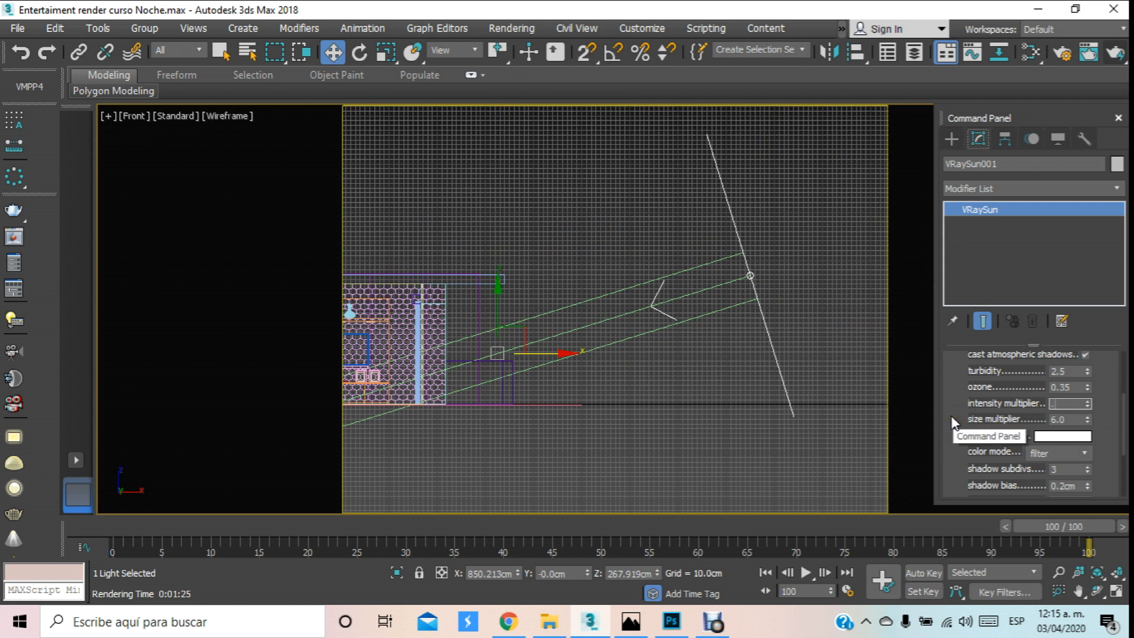
pyautogui.click(951, 416)
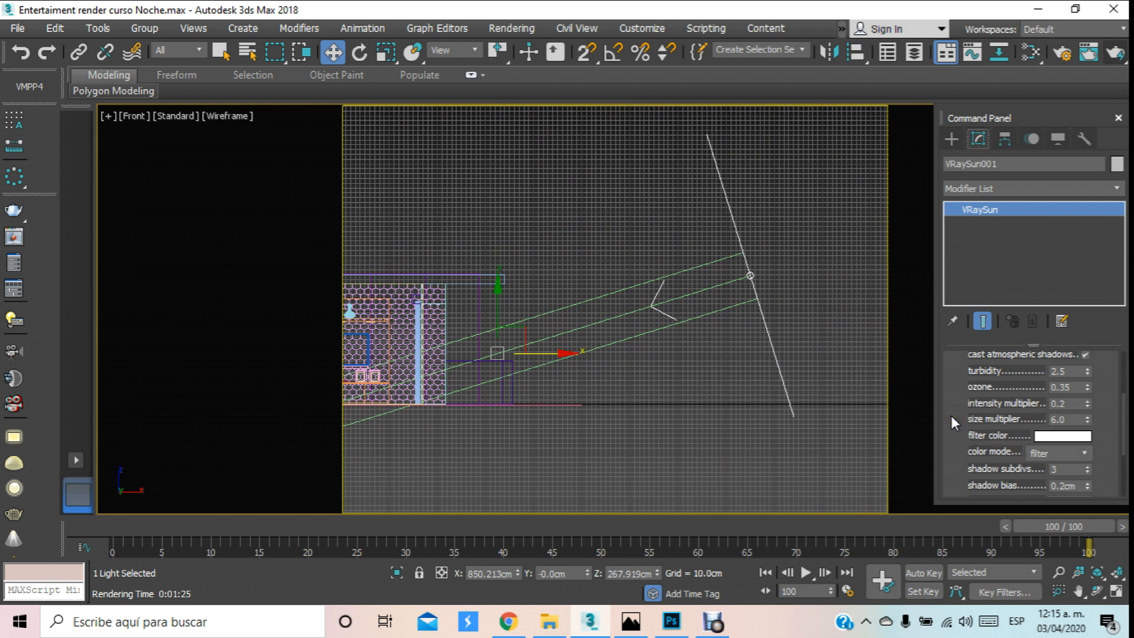
# Set the VRaySun light's size multiplier to 3.0.
pyautogui.moveTo(1067, 420); pyautogui.dragTo(1014, 434)
pyautogui.write('3')
pyautogui.press('Return')
# Start a region render from PhysCamera001, move the frame buffer aside and stop the render during the light cache pass.
pyautogui.press('c')
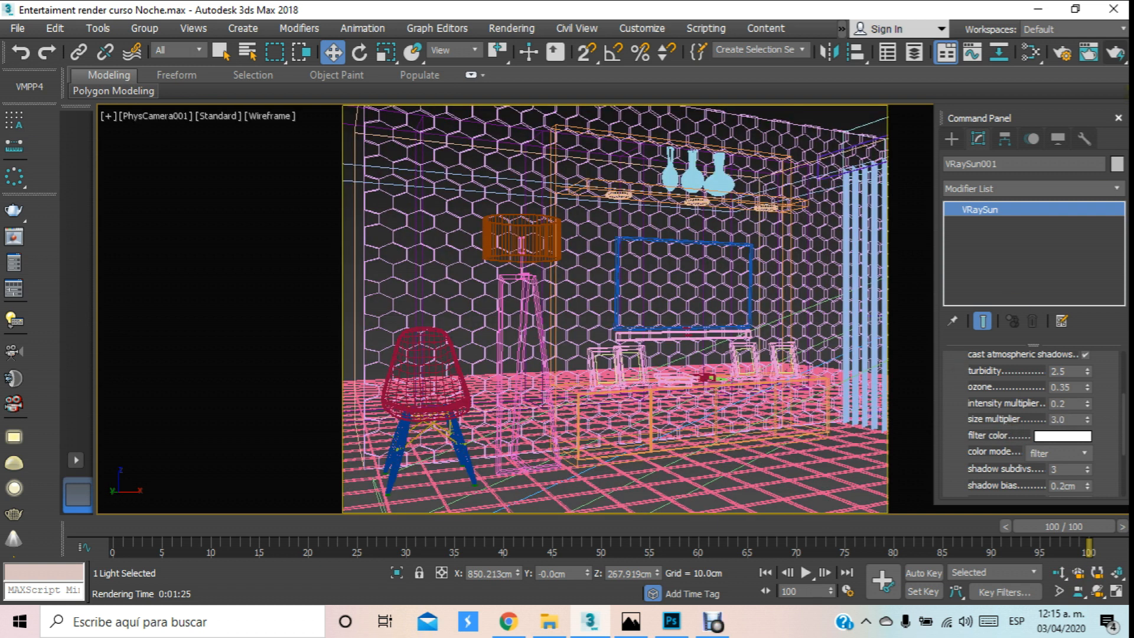
pyautogui.click(1115, 53)
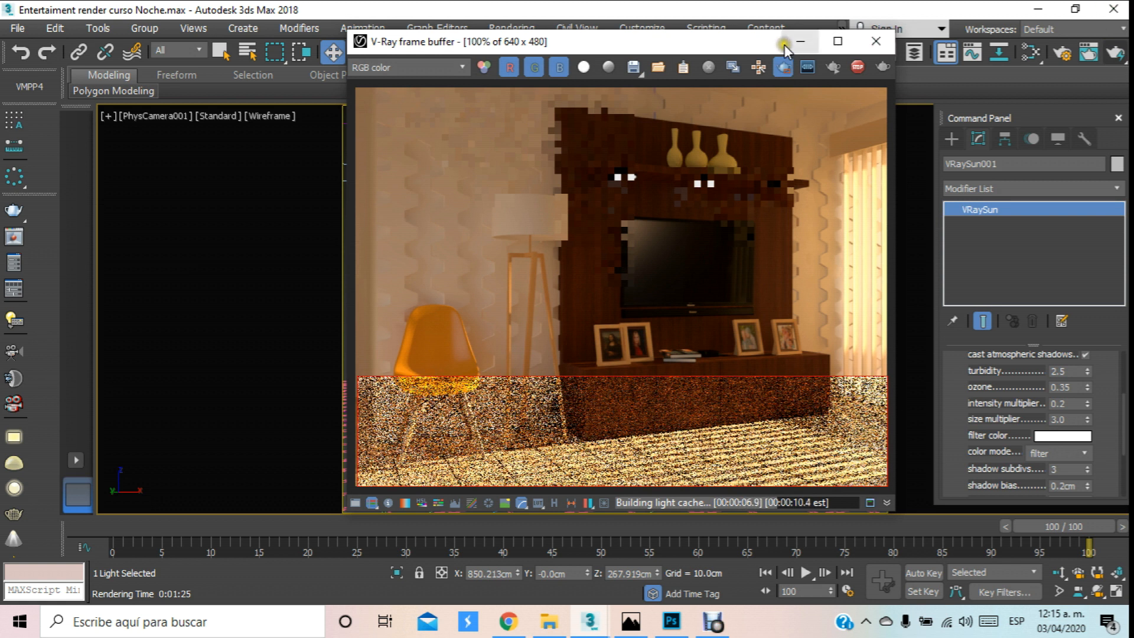
pyautogui.moveTo(784, 49); pyautogui.dragTo(689, 215)
pyautogui.click(601, 190)
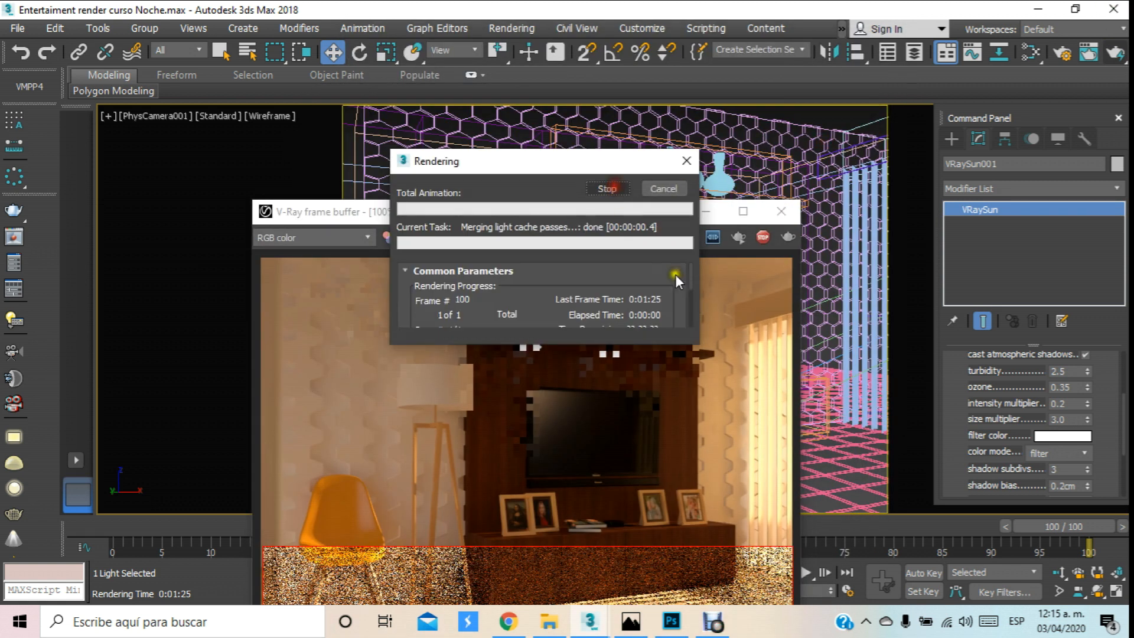
# Set the VRaySun light's intensity multiplier to 0.4 and render the region again from the camera view.
pyautogui.doubleClick(1060, 403)
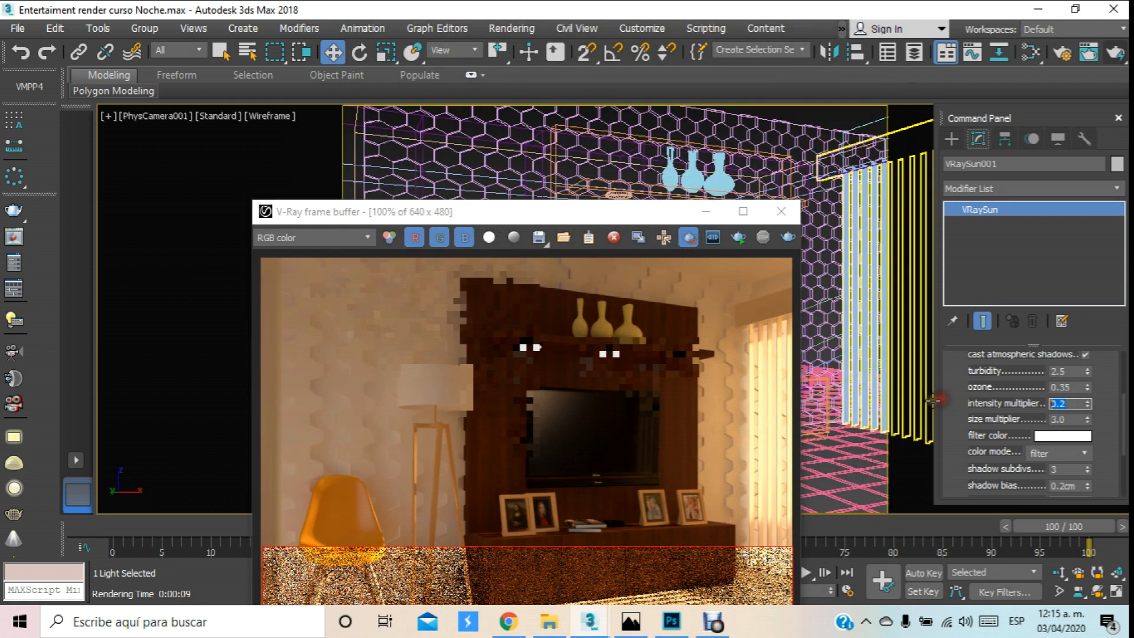
pyautogui.write('.')
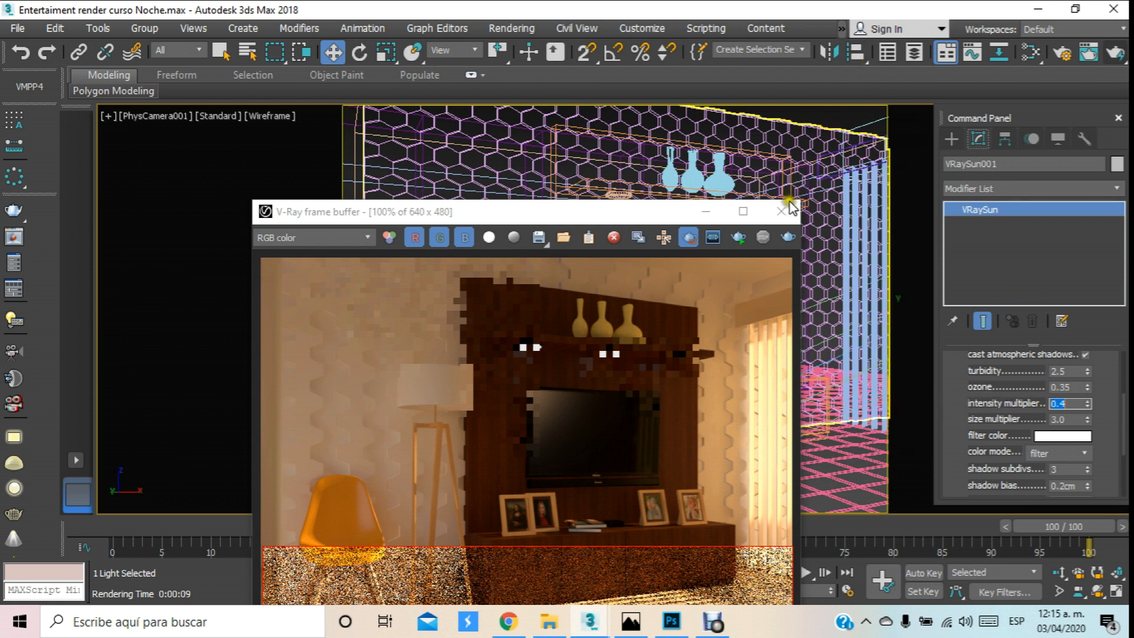
pyautogui.click(787, 236)
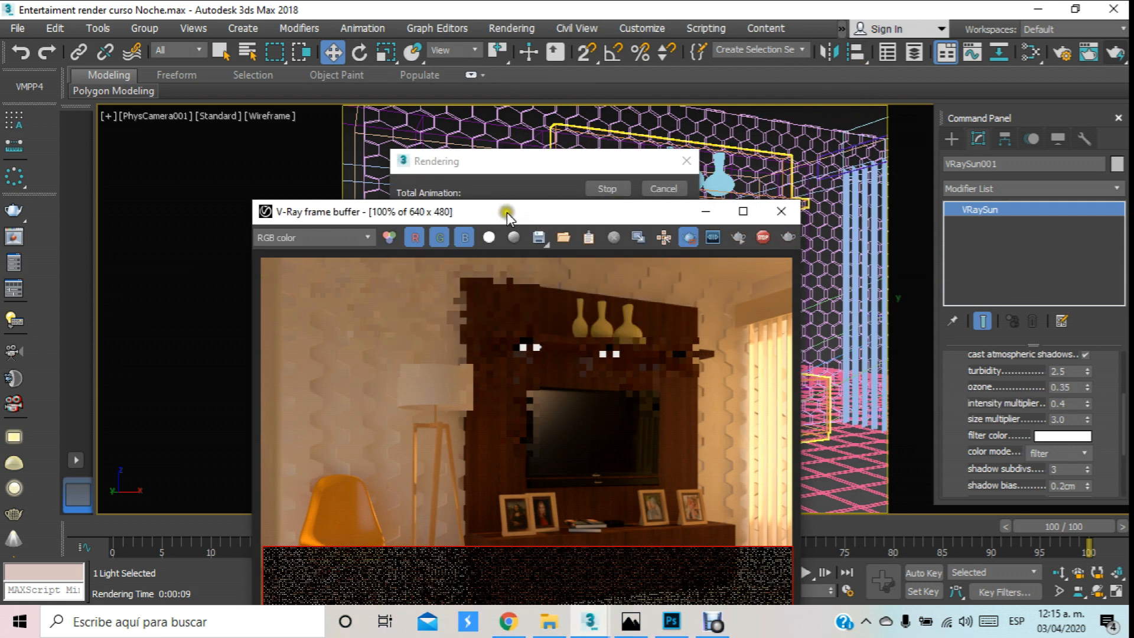
pyautogui.moveTo(506, 215); pyautogui.dragTo(574, 58)
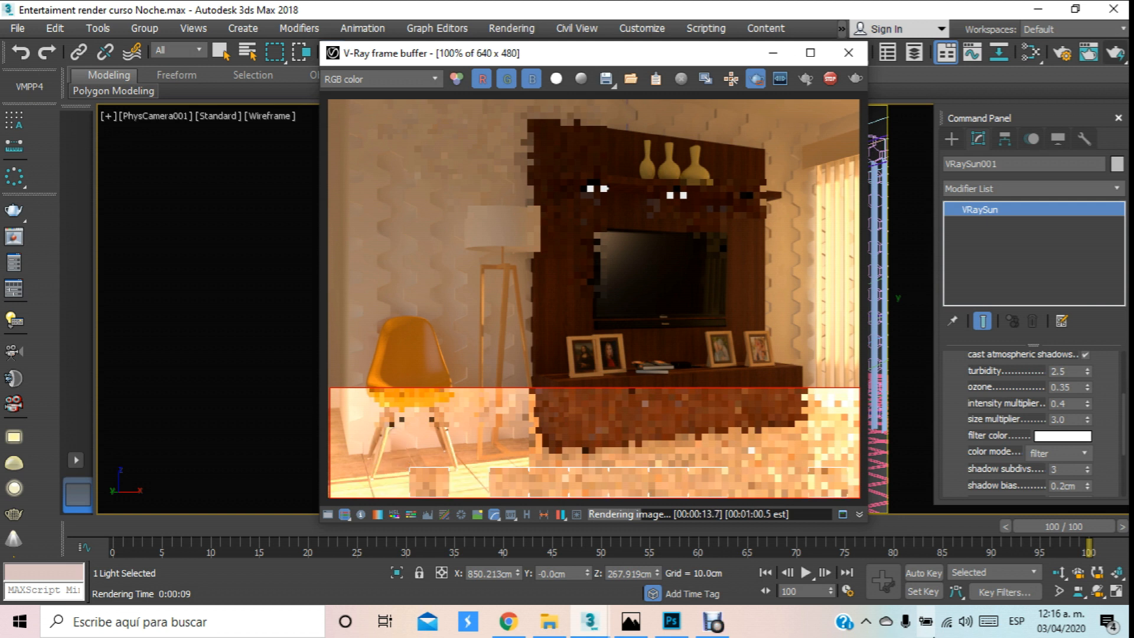
# Switch to Photos and examine the finished Entertainment renders, comparing the sunlight, shadows and wall tones between images.
pyautogui.click(627, 622)
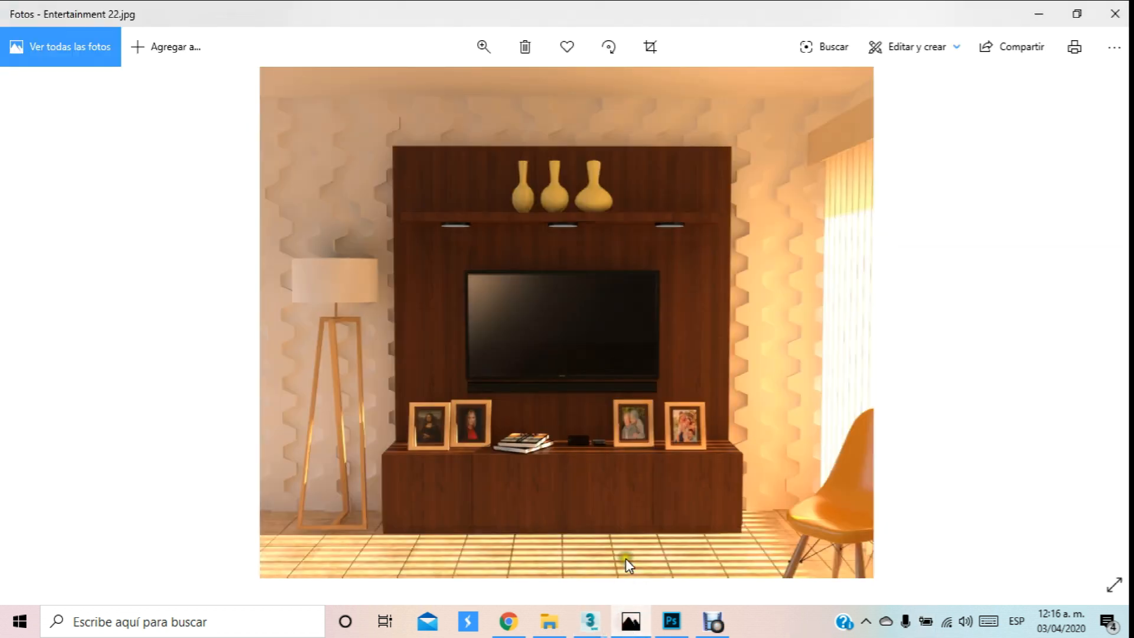
pyautogui.press('Left')
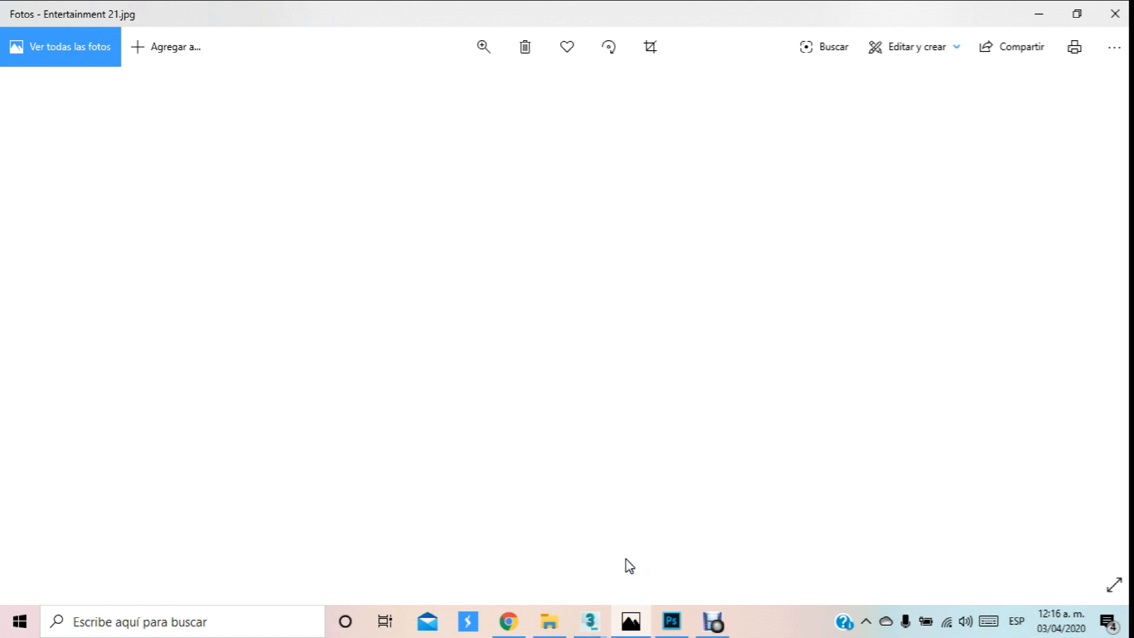
pyautogui.click(631, 625)
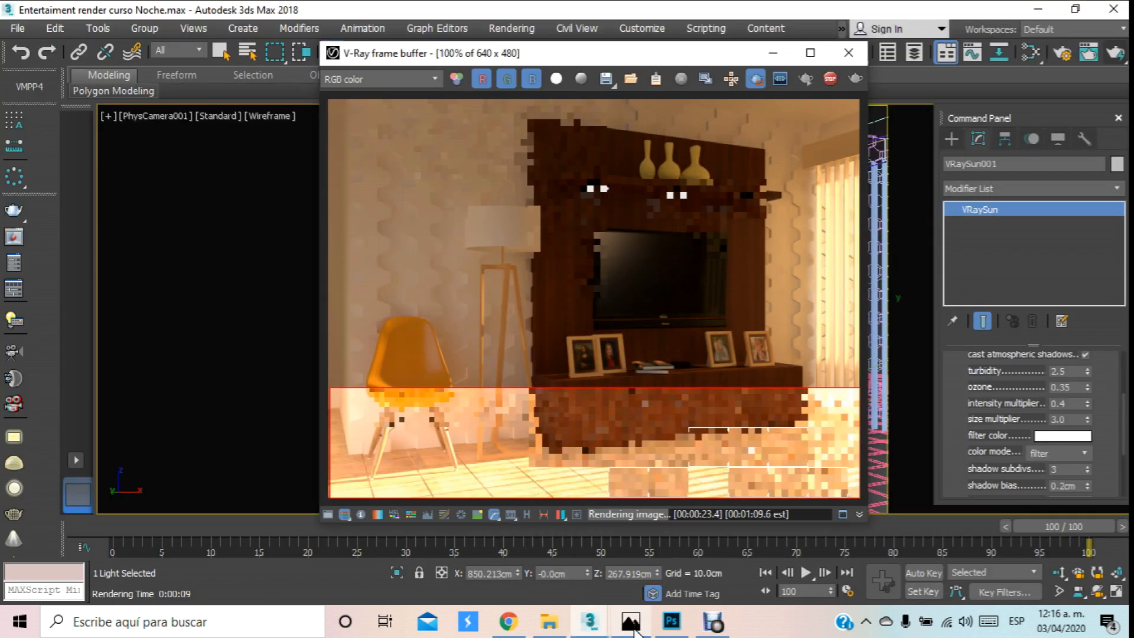
pyautogui.click(631, 625)
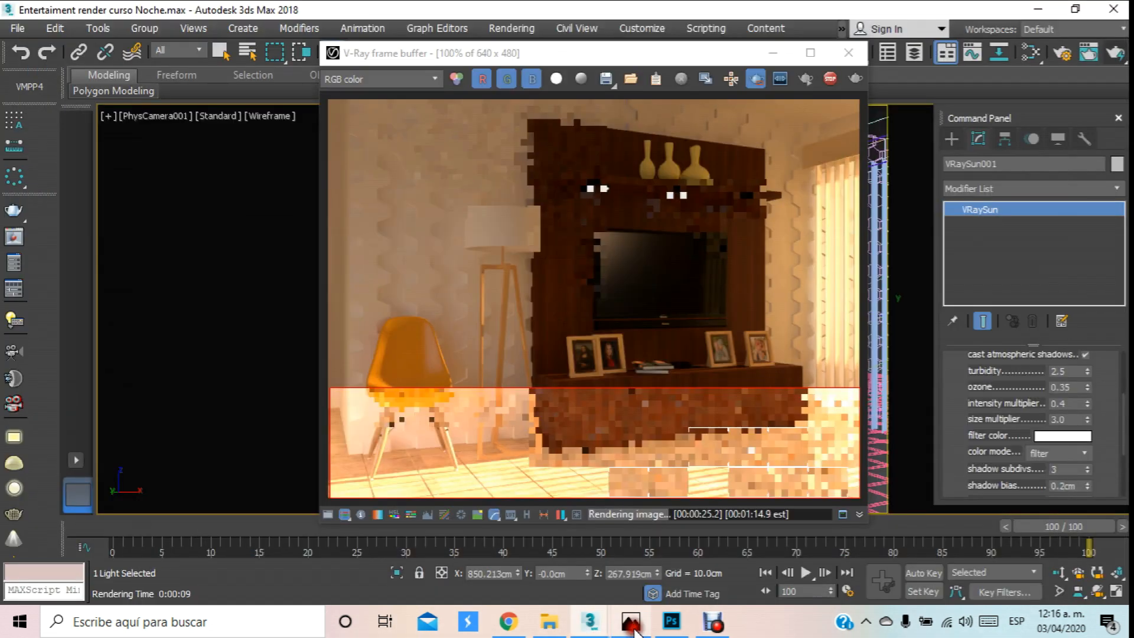
pyautogui.click(632, 627)
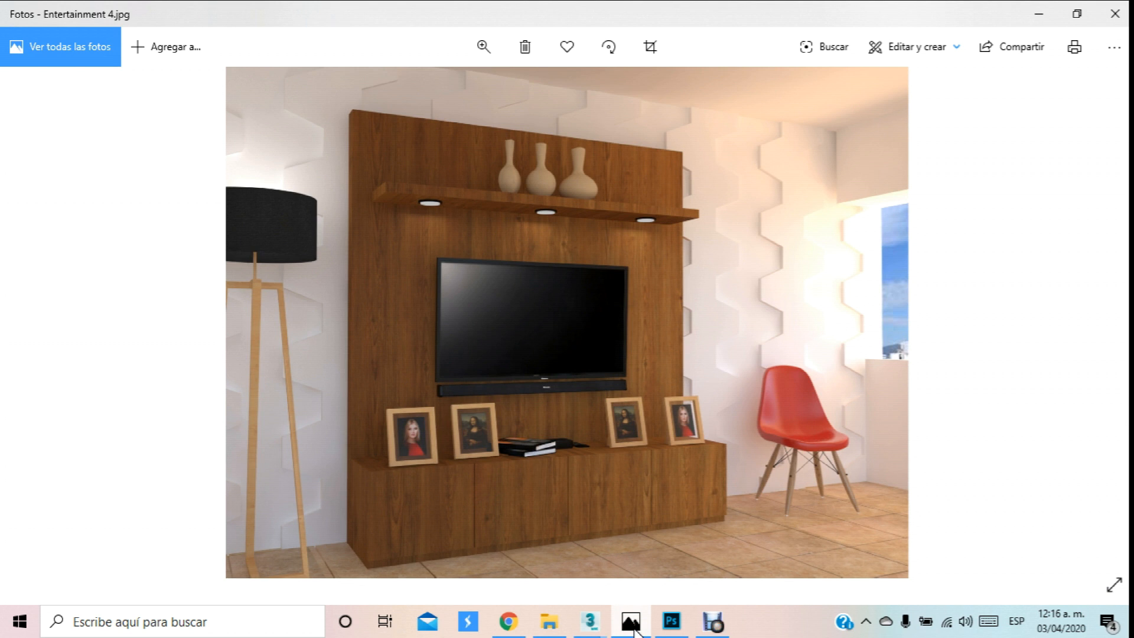
pyautogui.press('Right')
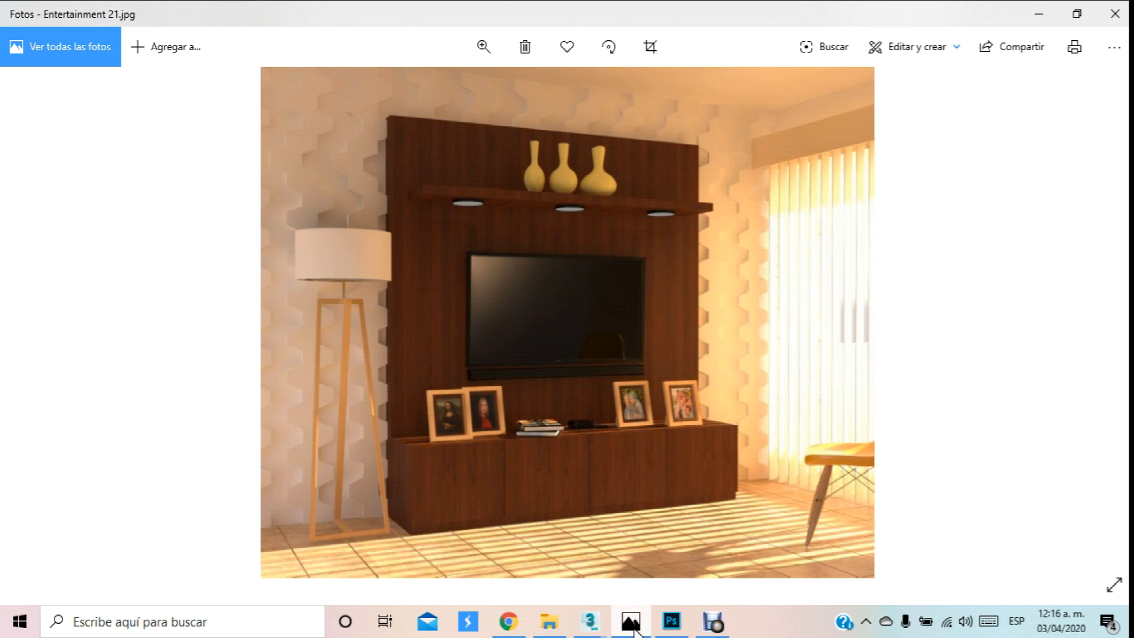
pyautogui.press('Right')
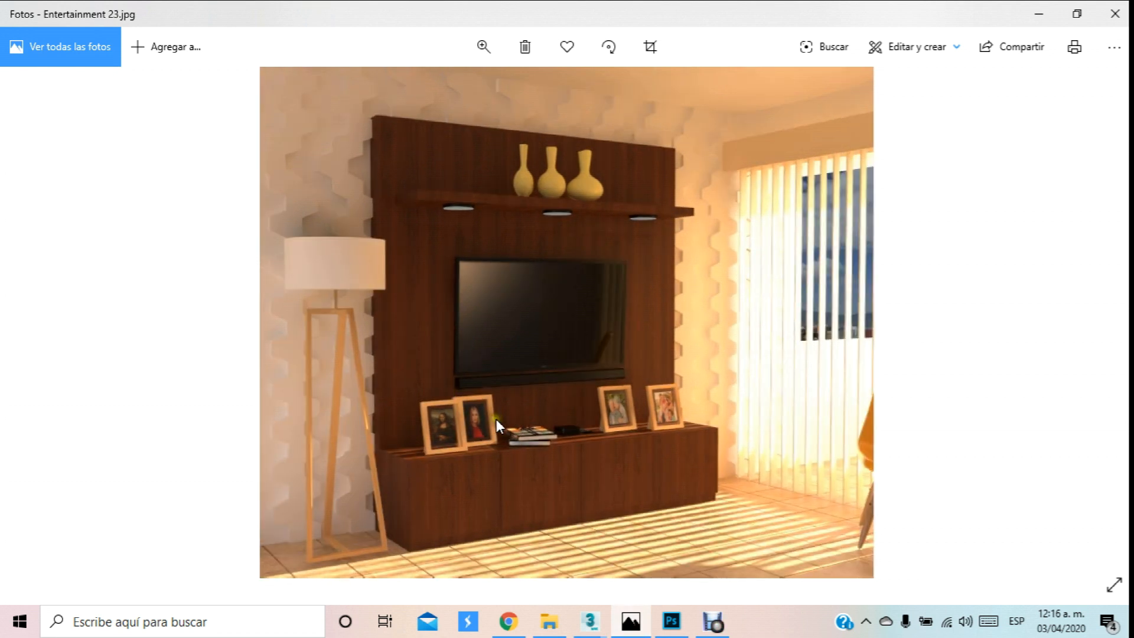
pyautogui.press('Right')
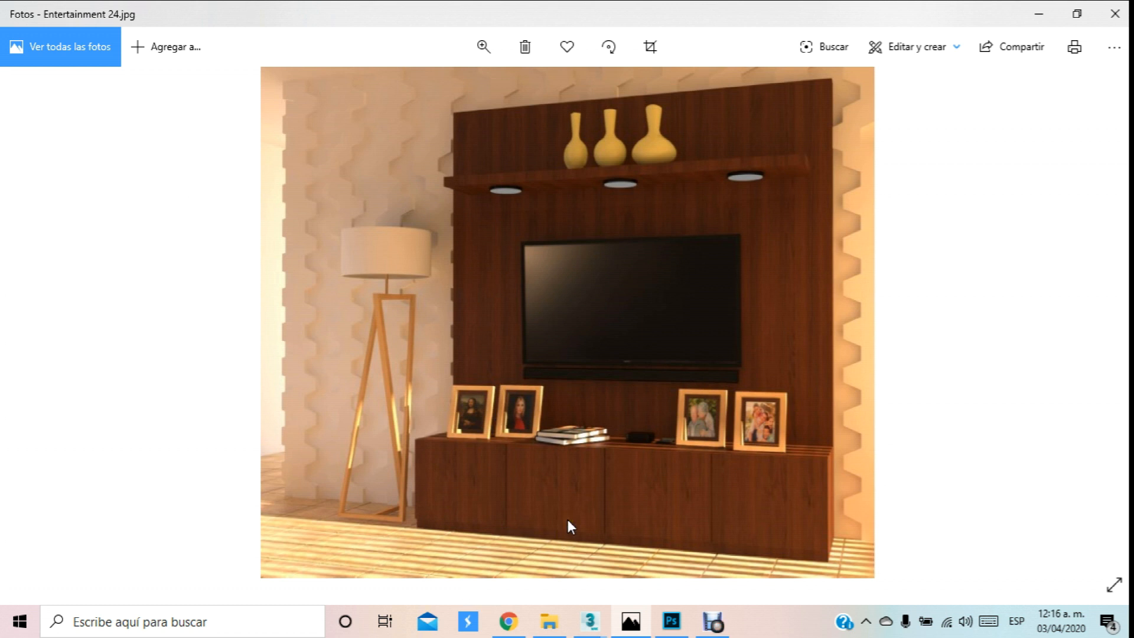
pyautogui.press('Right')
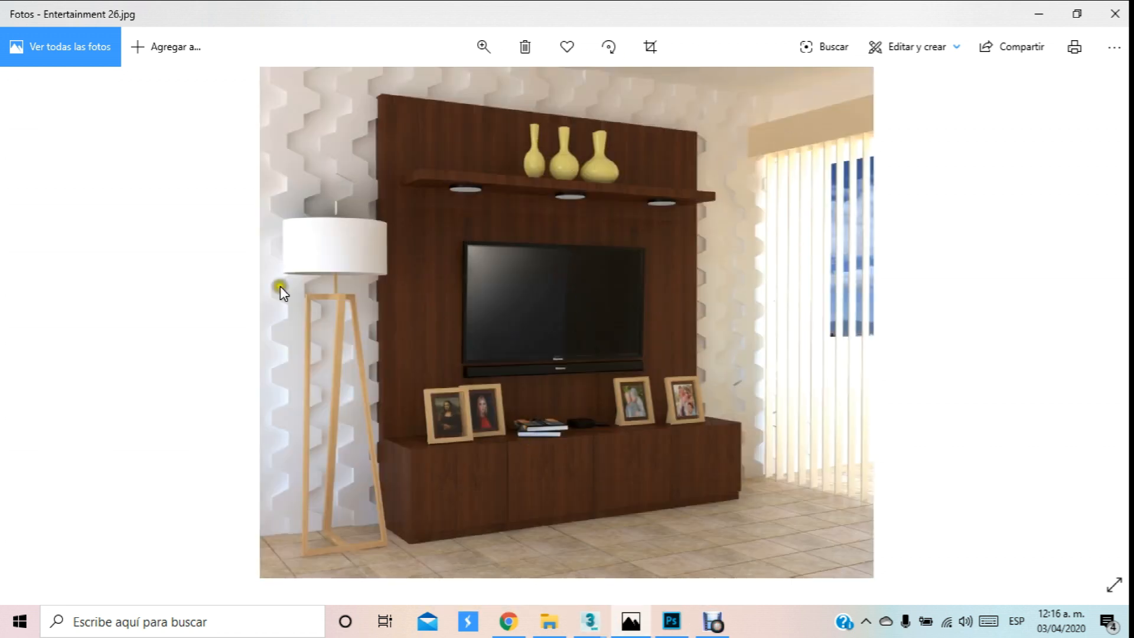
# Return to the V-Ray frame buffer in 3ds Max and turn off region rendering.
pyautogui.moveTo(587, 614)
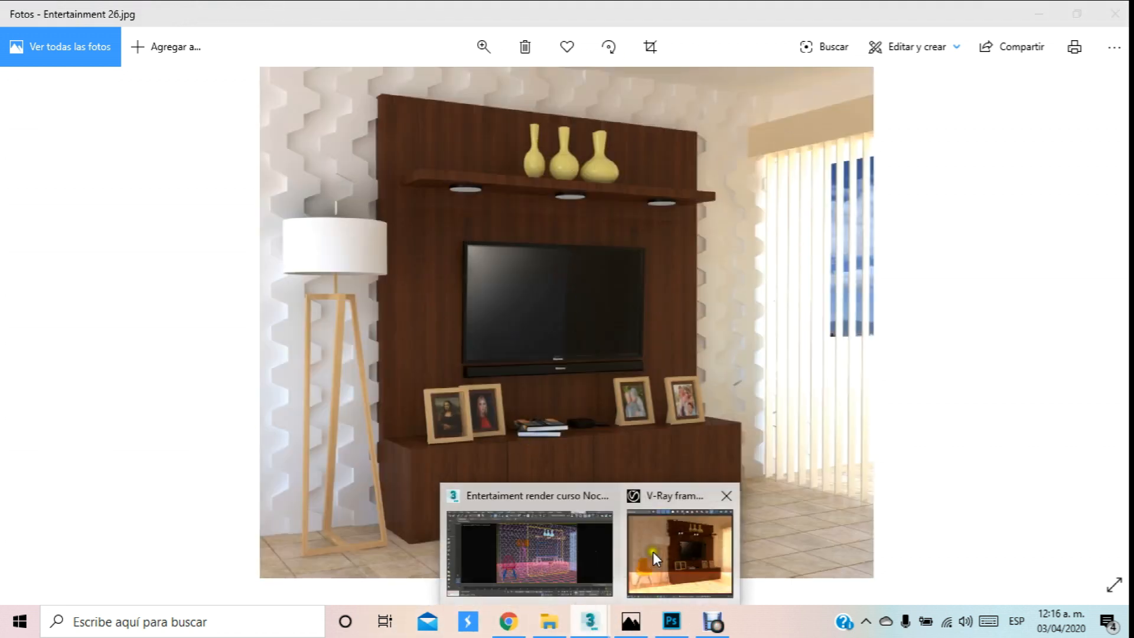
pyautogui.click(657, 551)
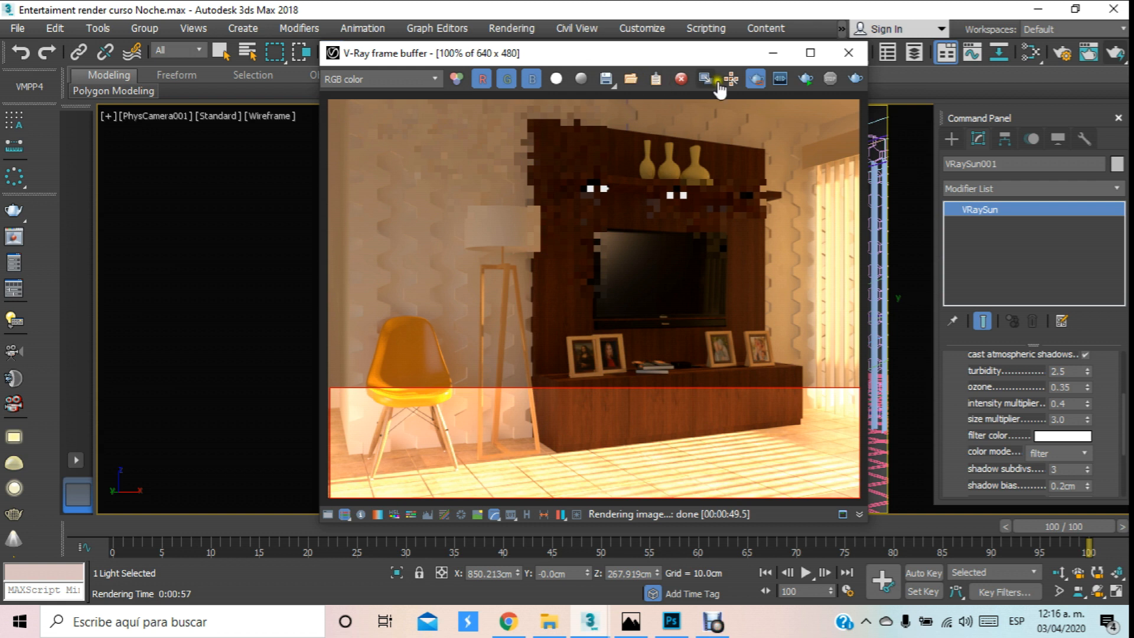
pyautogui.click(758, 80)
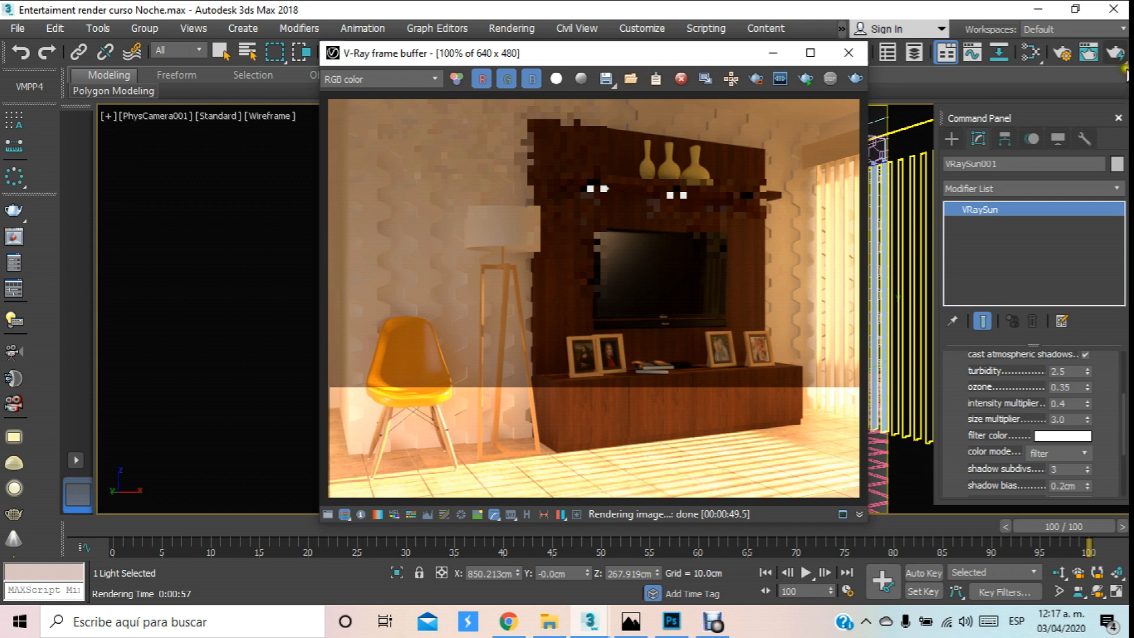
# Review the available renderers in Render Setup and close the dialog.
pyautogui.click(1066, 54)
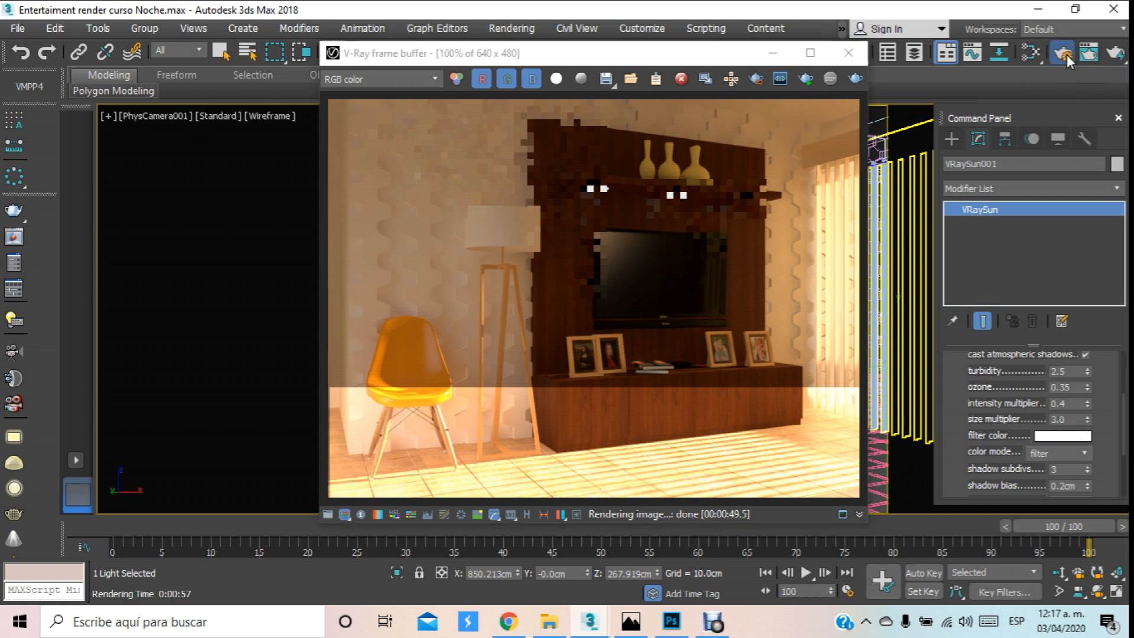
pyautogui.click(797, 189)
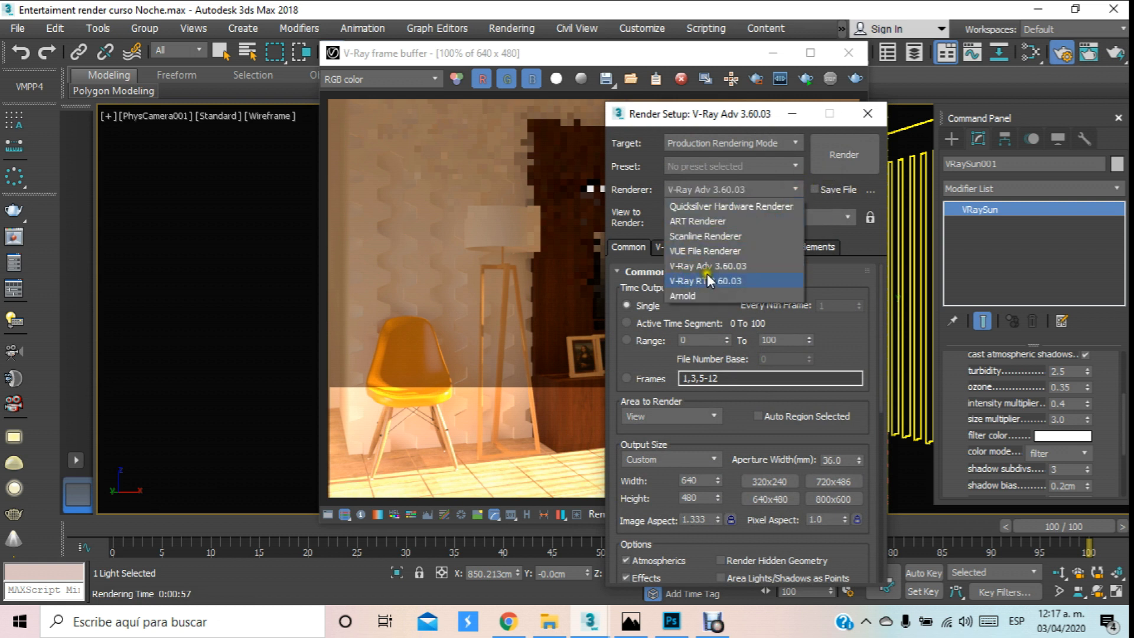
pyautogui.click(757, 116)
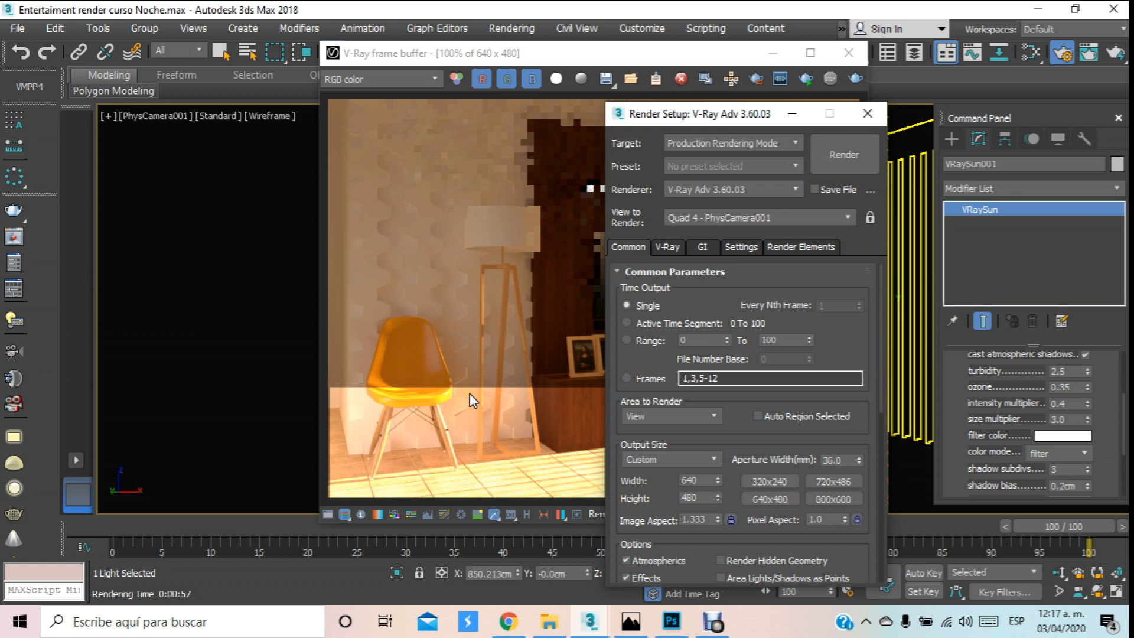
pyautogui.click(878, 114)
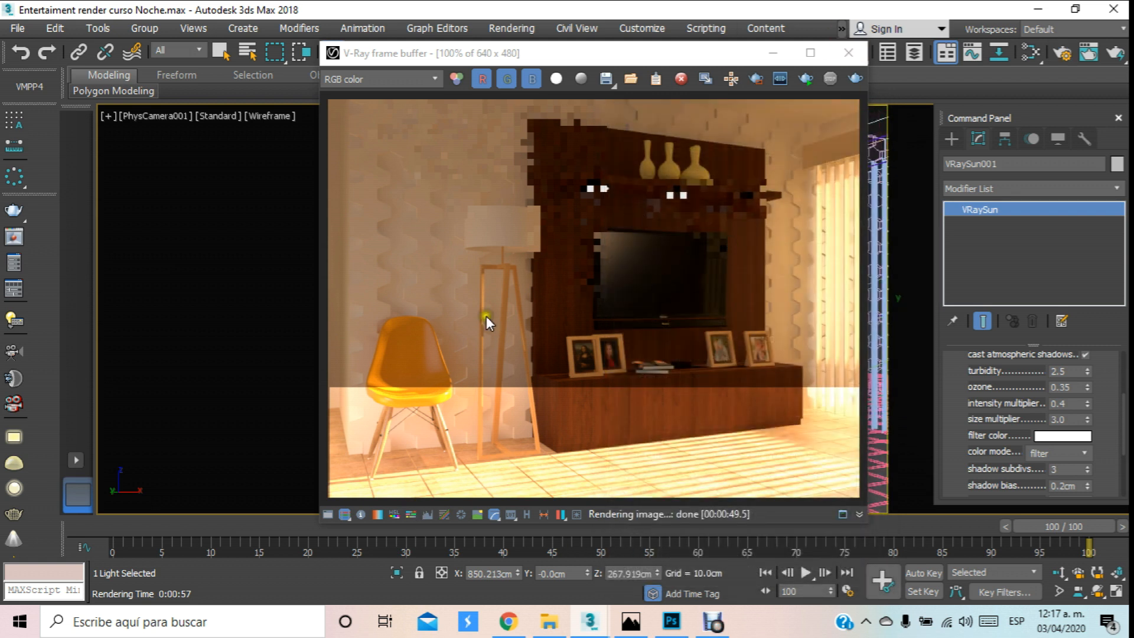
# Close the frame buffer and delete the VRaySun light from the scene in the Top view.
pyautogui.click(853, 53)
pyautogui.press('t')
pyautogui.scroll(-5, 740, 222)
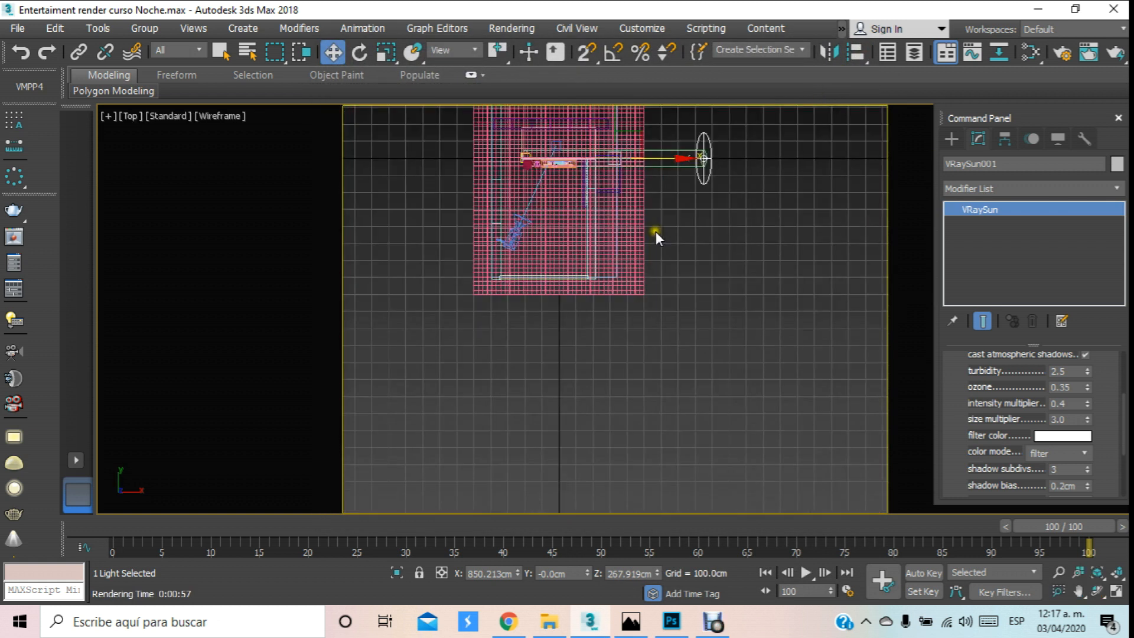
pyautogui.press('Delete')
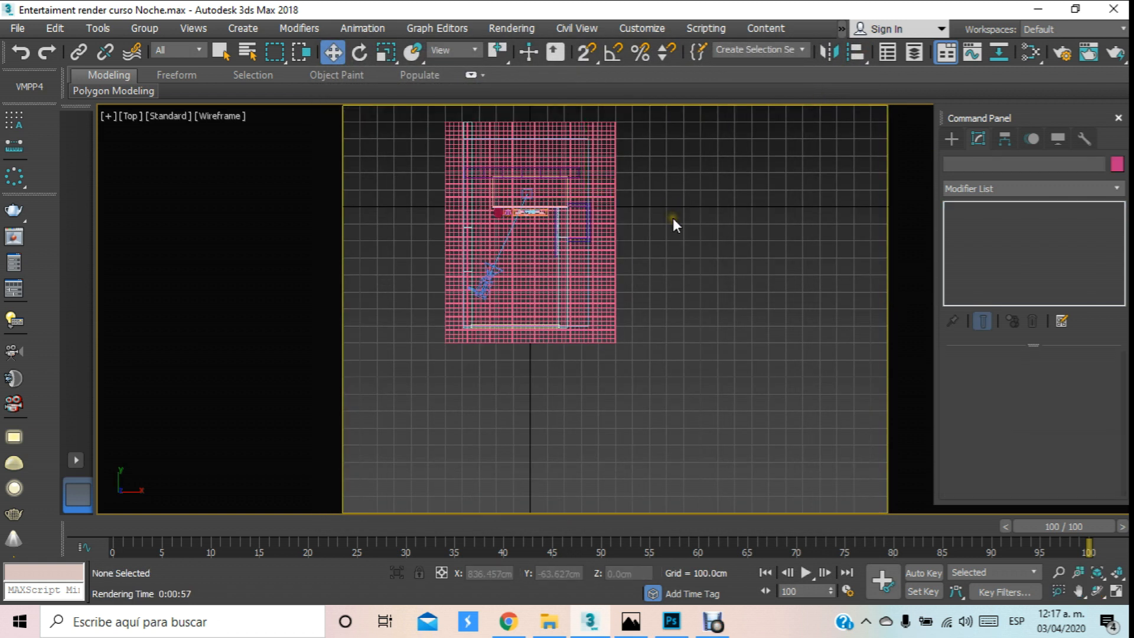
# Test-render the scene without the sun from PhysCamera001, cancelling the render after checking the lighting.
pyautogui.press('c')
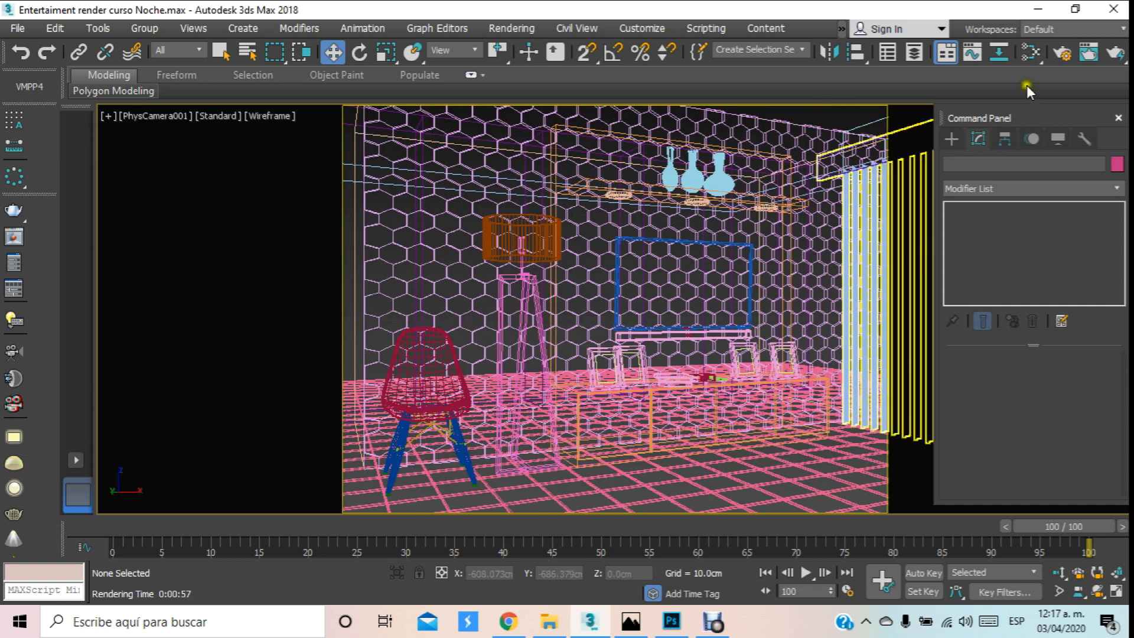
pyautogui.click(1114, 55)
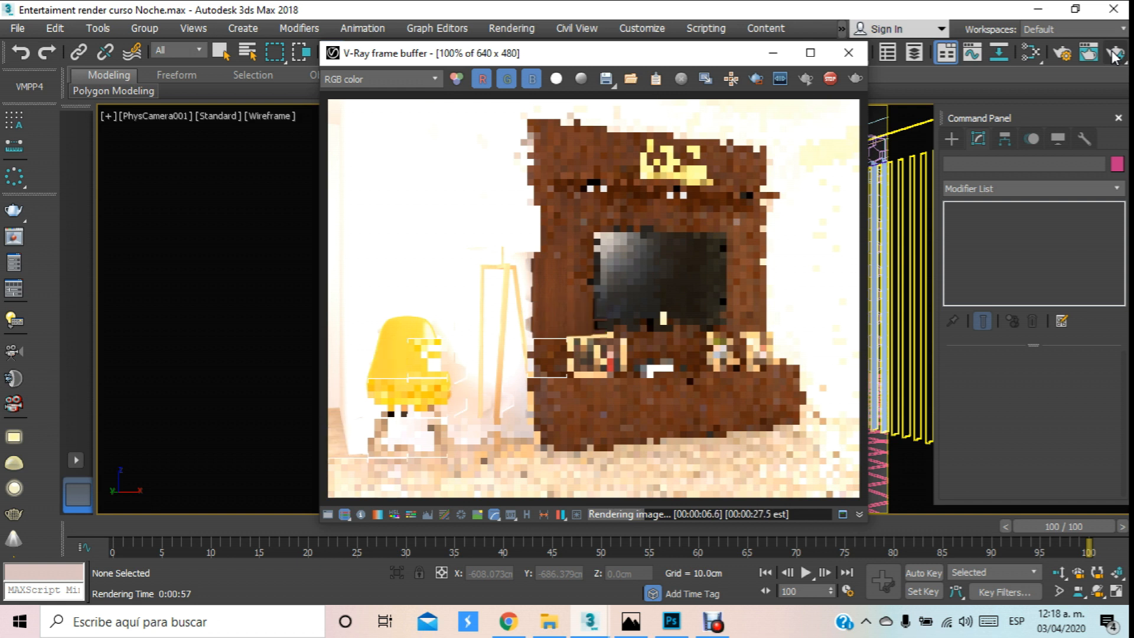
pyautogui.click(850, 53)
pyautogui.click(674, 192)
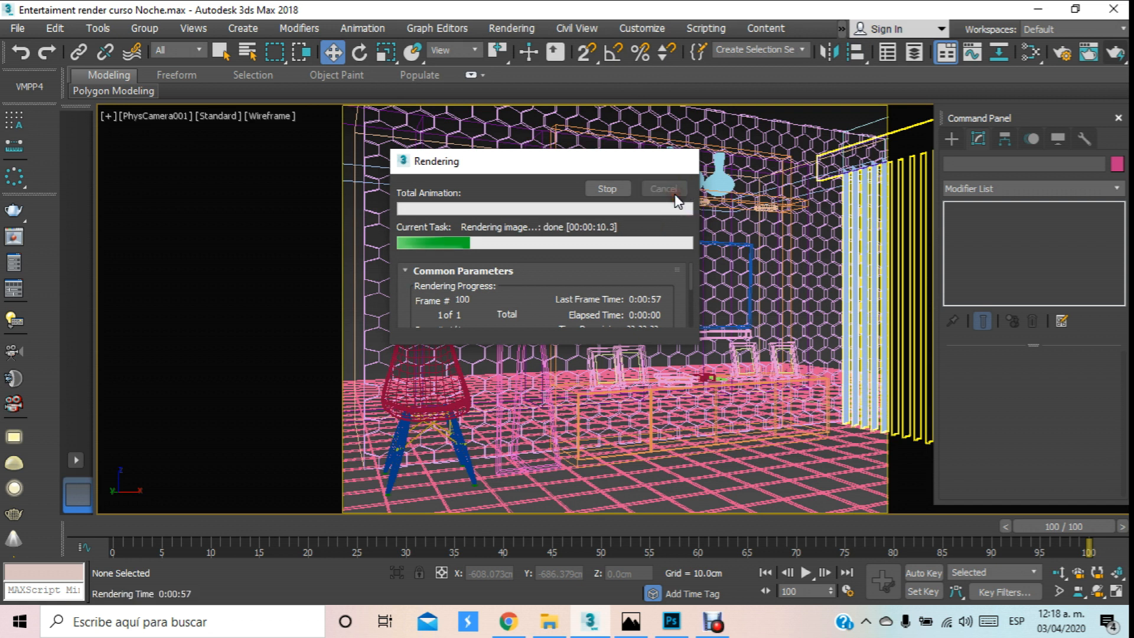
# Switch to the Top view and select PhysCamera001.
pyautogui.press('t')
pyautogui.scroll(-8, 700, 275)
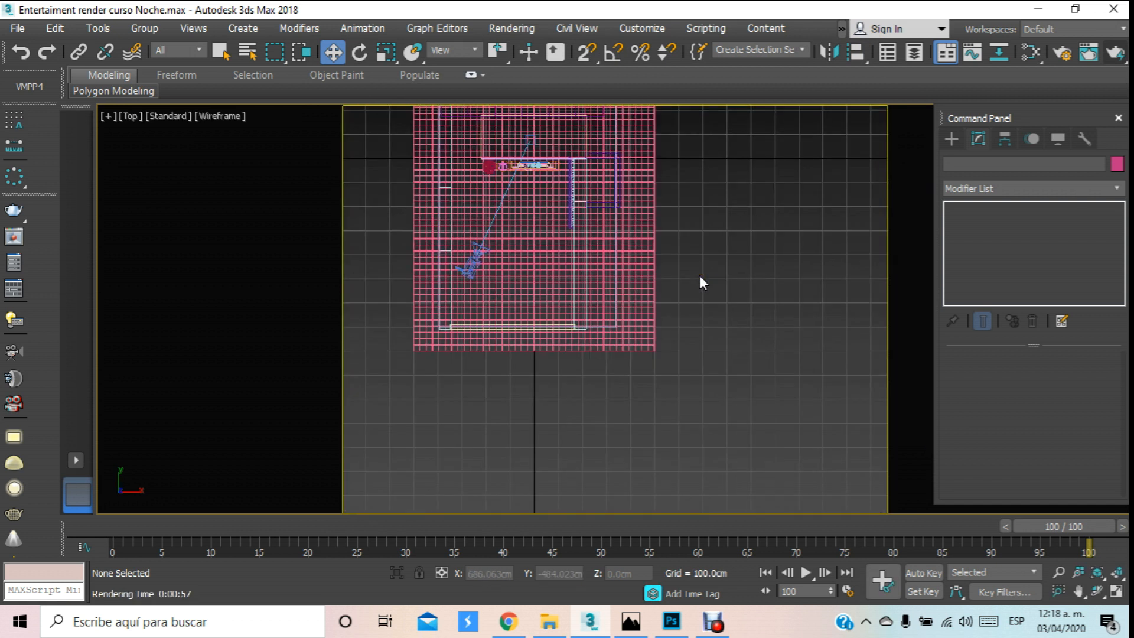
pyautogui.press('z')
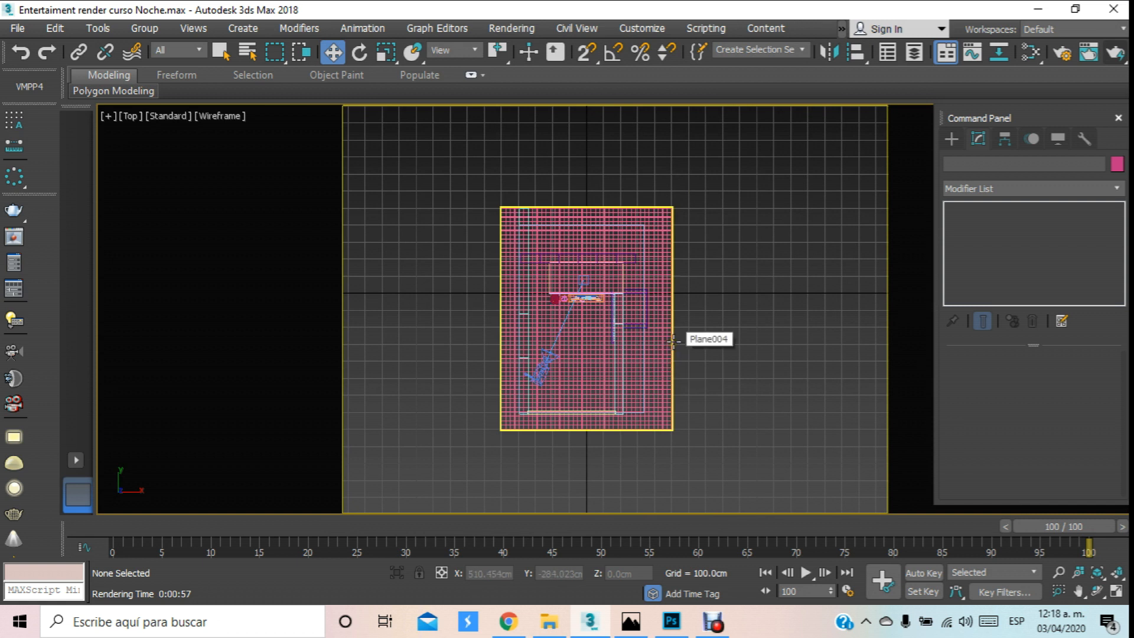
pyautogui.scroll(8, 600, 343)
pyautogui.click(426, 351)
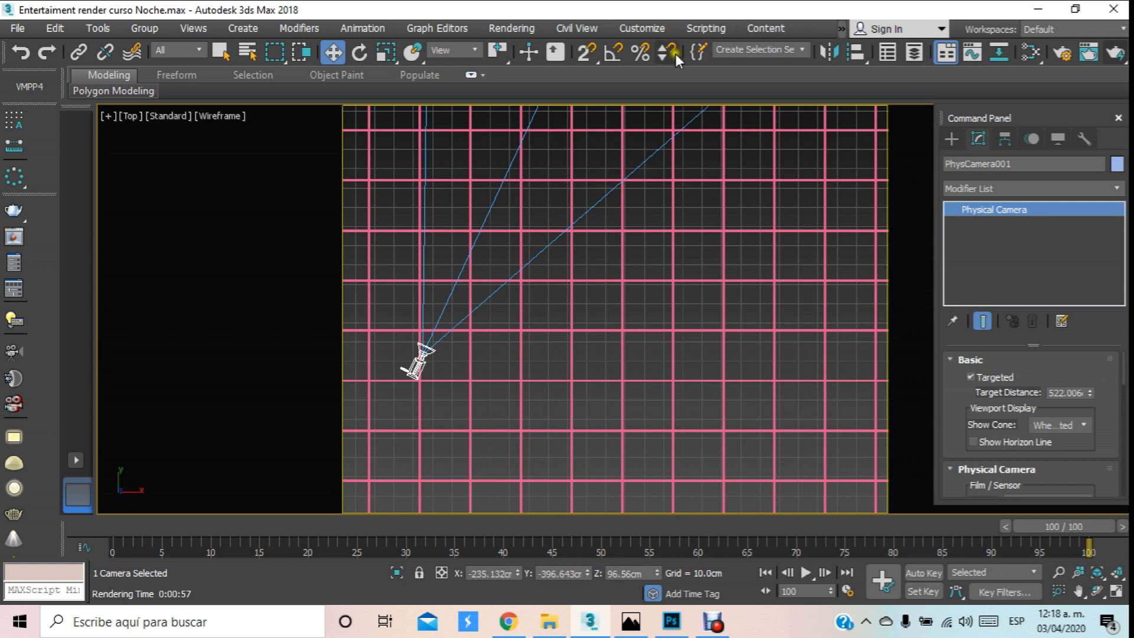
# Check the environment map assigned in the Environment and Effects settings and close the dialog.
pyautogui.click(646, 29)
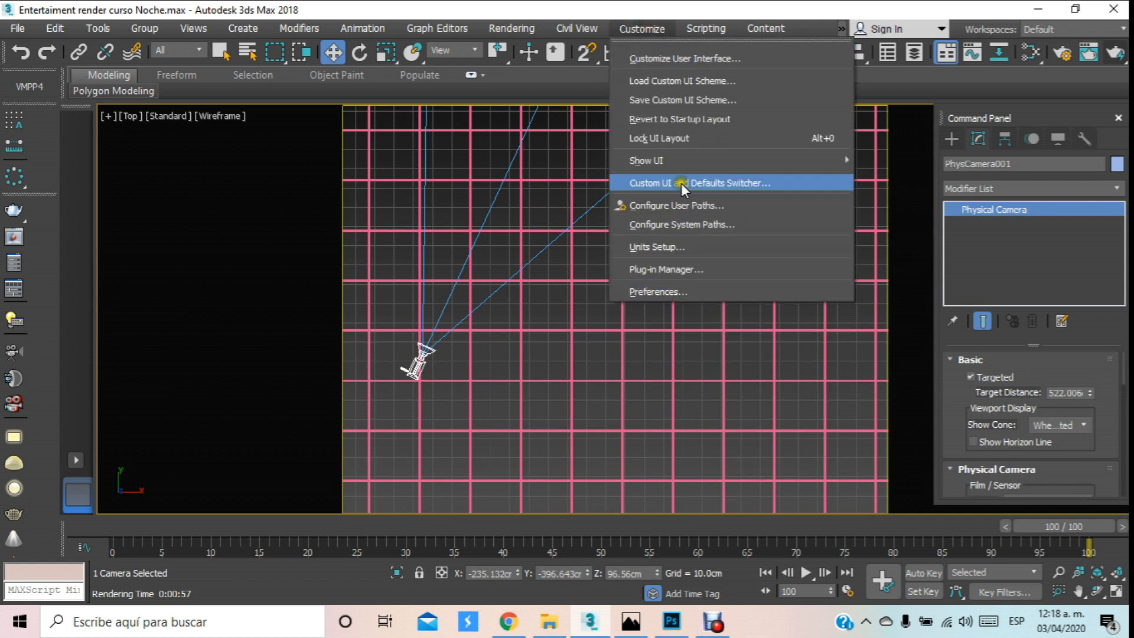
pyautogui.moveTo(488, 27)
pyautogui.click(528, 258)
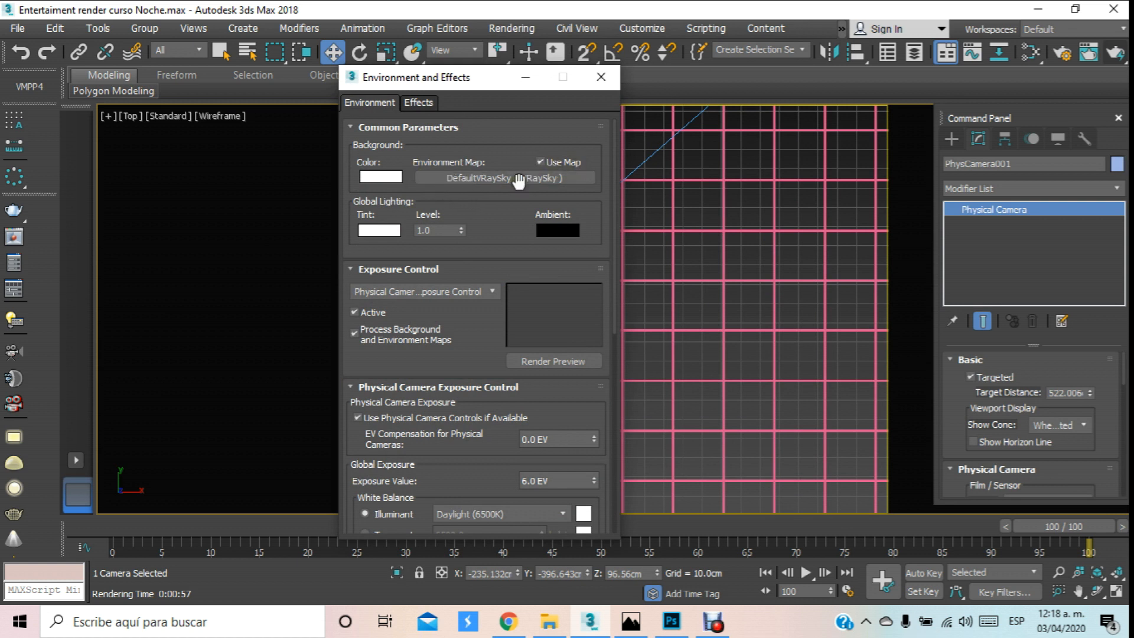
pyautogui.click(555, 178)
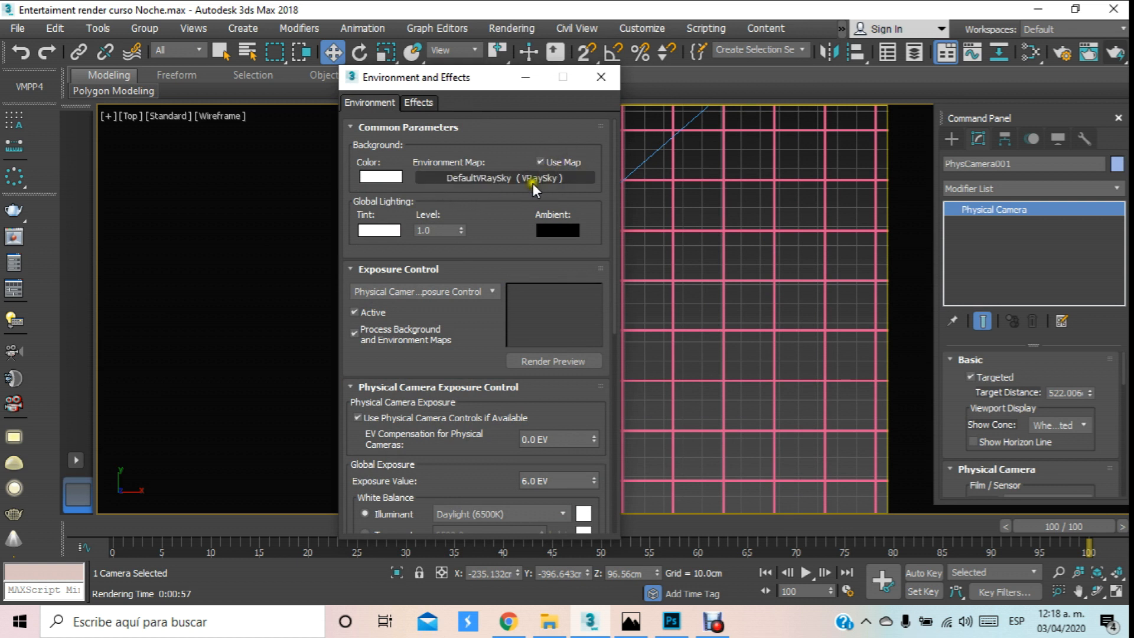
pyautogui.click(610, 75)
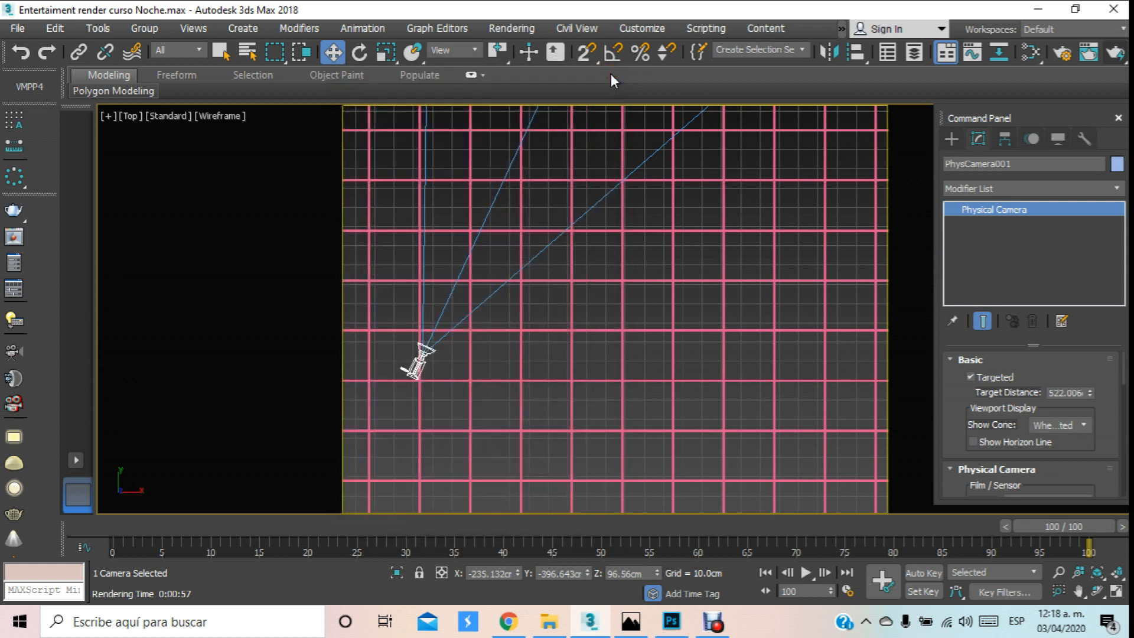
# Set the manual exposure gain of PhysCamera001 to 200 ISO.
pyautogui.moveTo(812, 169); pyautogui.dragTo(760, 308, button='middle')
pyautogui.scroll(-3, 614, 254)
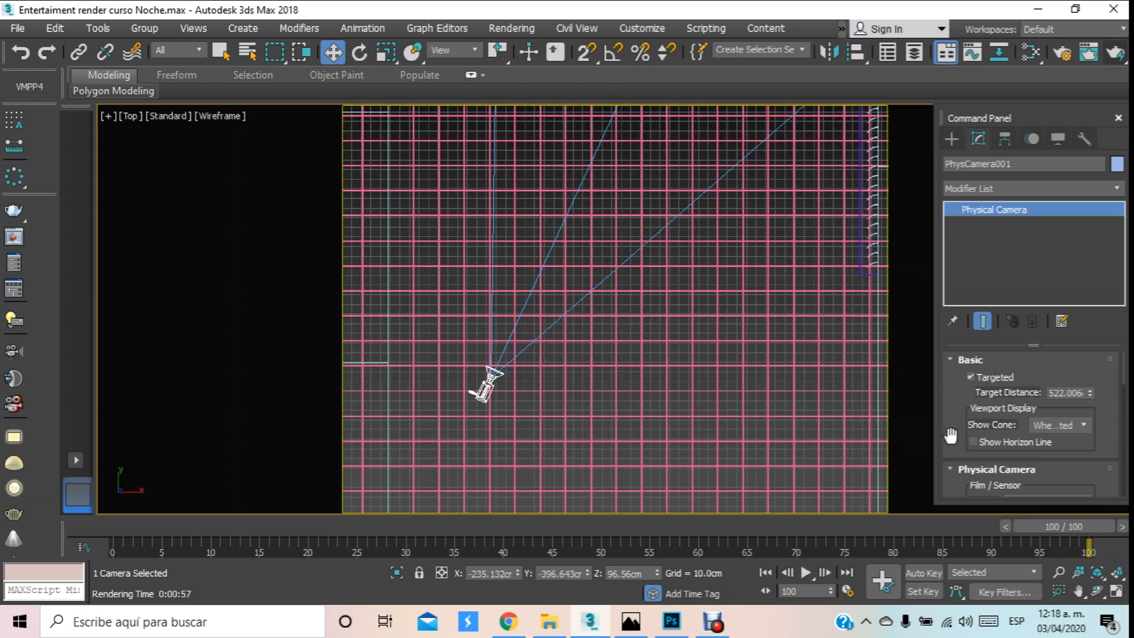
pyautogui.scroll(-5, 957, 436)
pyautogui.scroll(-3, 985, 395)
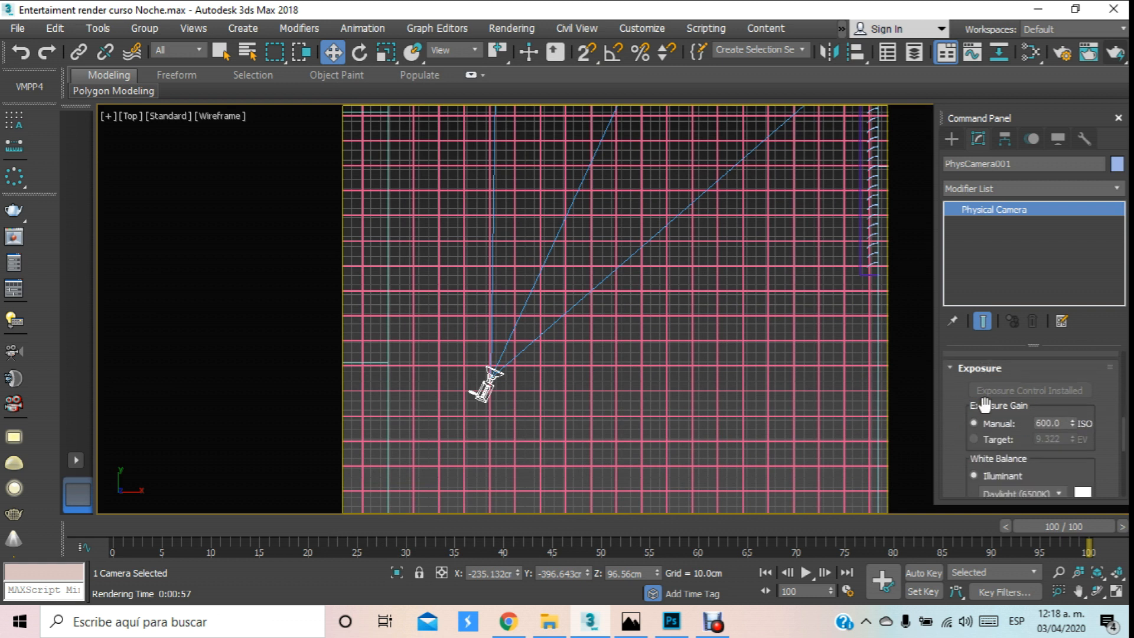
pyautogui.moveTo(1062, 421); pyautogui.dragTo(992, 421)
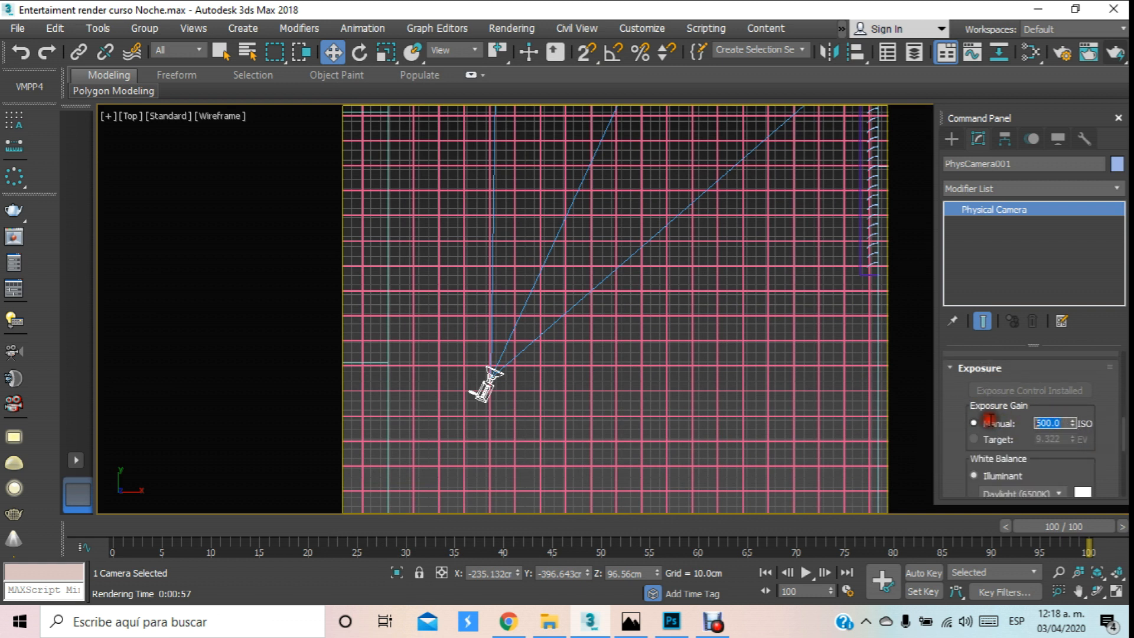
pyautogui.write('200')
pyautogui.press('Return')
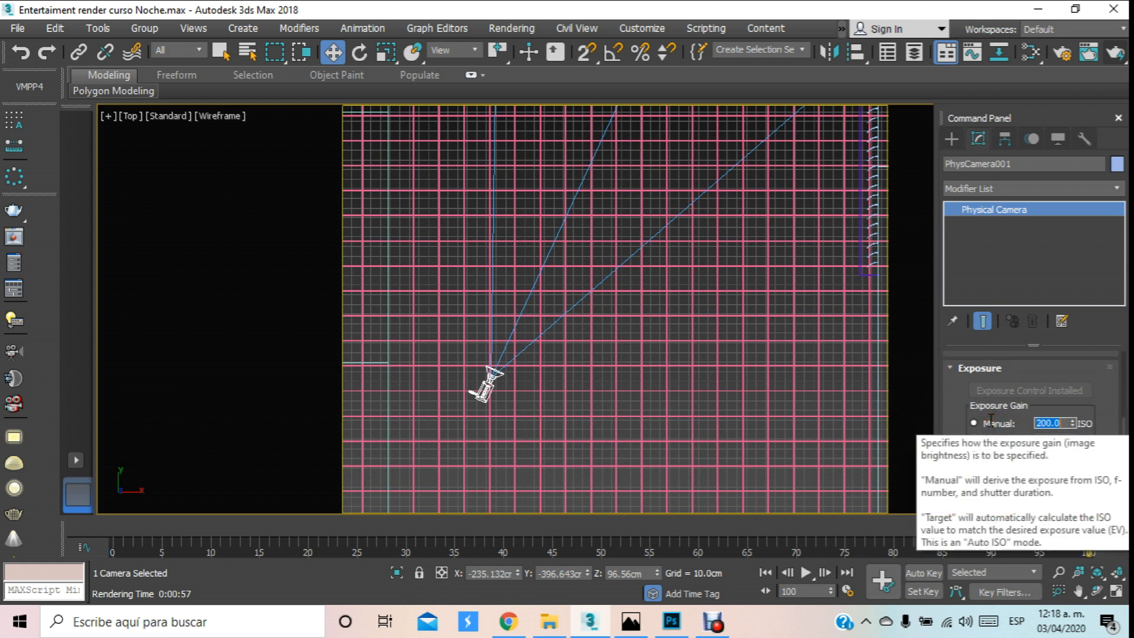
# Test-render the PhysCamera001 view and compare it with the reference image Entertainment 26.jpg, cancelling the render after the comparison.
pyautogui.moveTo(713, 380); pyautogui.dragTo(690, 379, button='middle')
pyautogui.press('c')
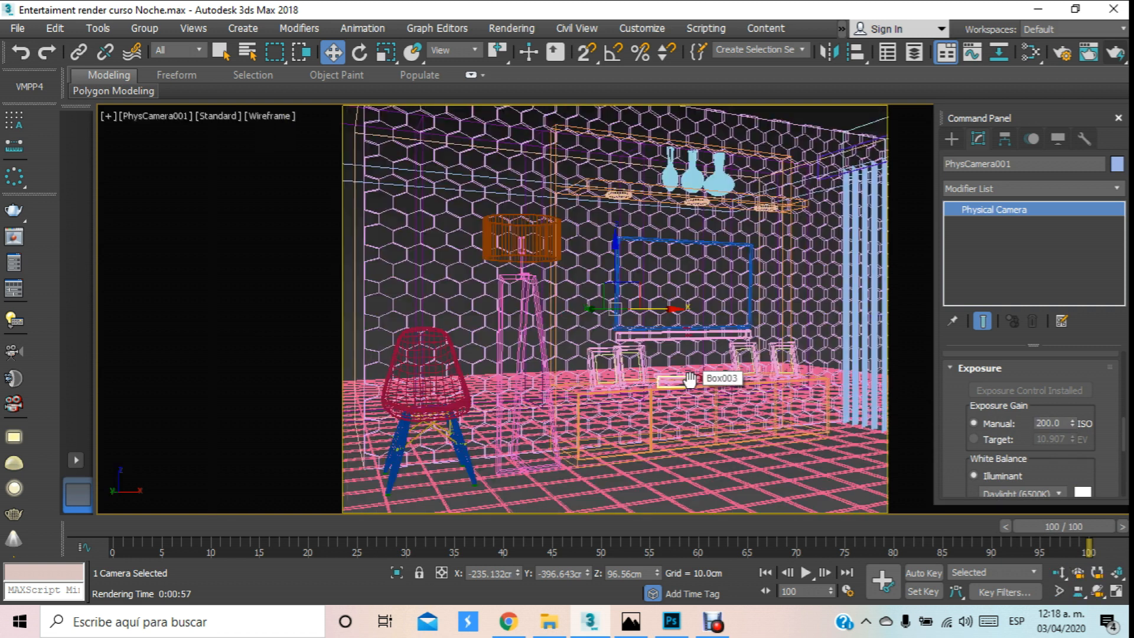
pyautogui.click(1116, 53)
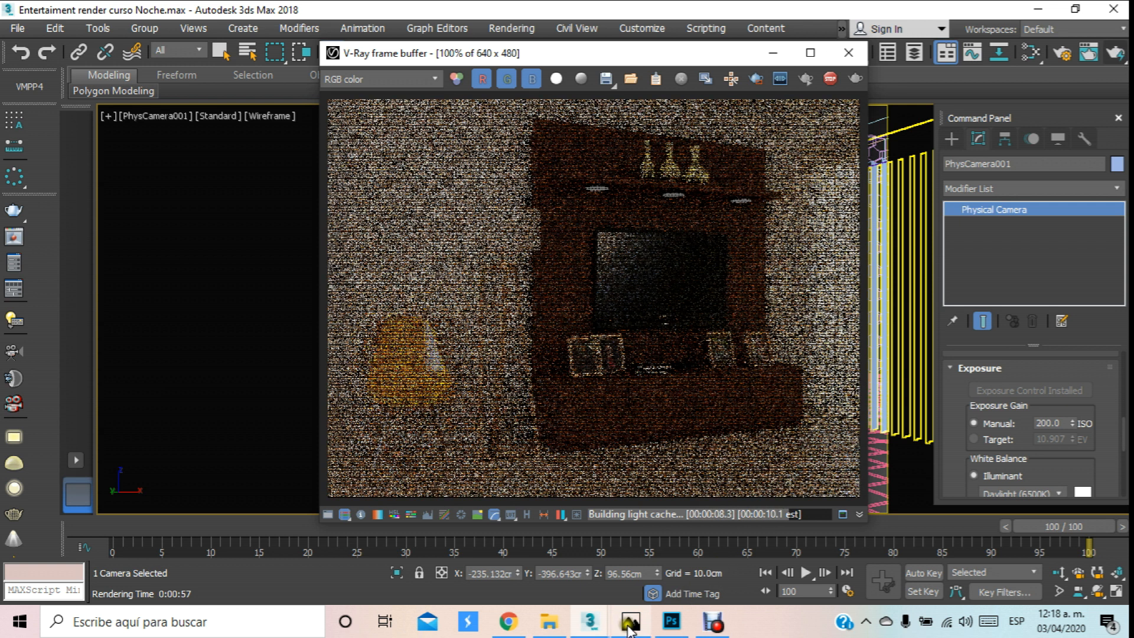
pyautogui.click(630, 620)
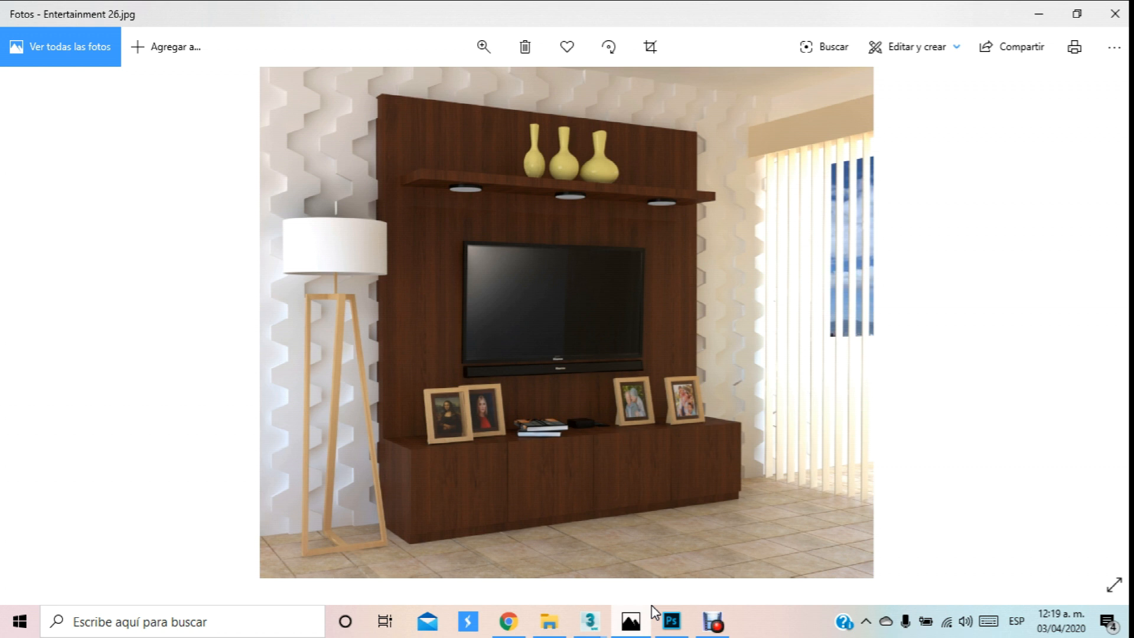
pyautogui.click(1115, 14)
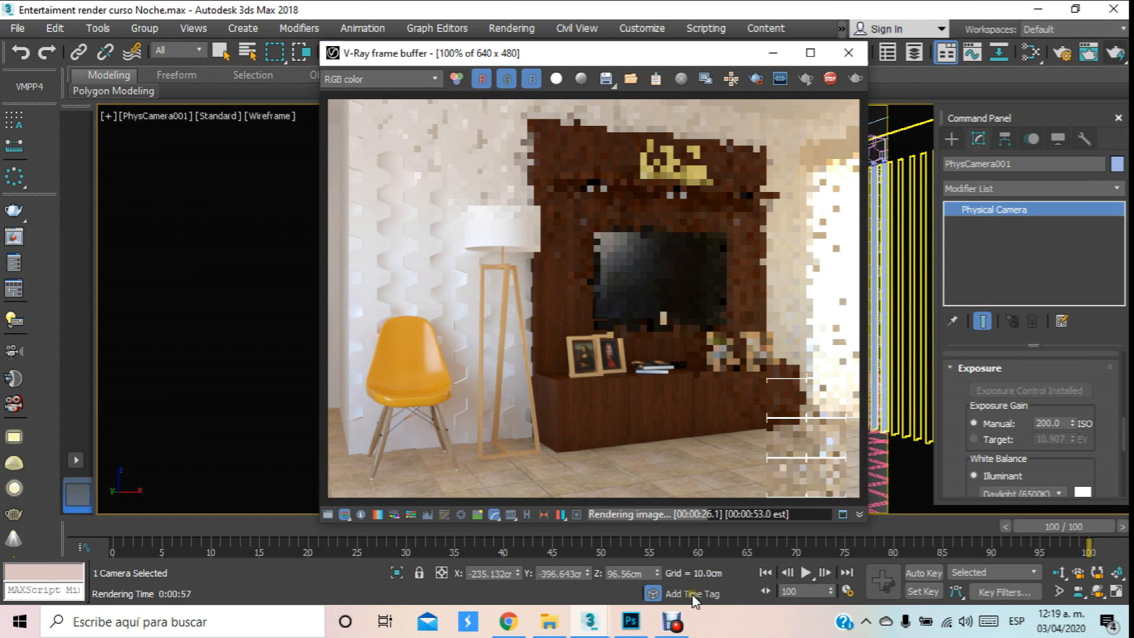
pyautogui.click(859, 49)
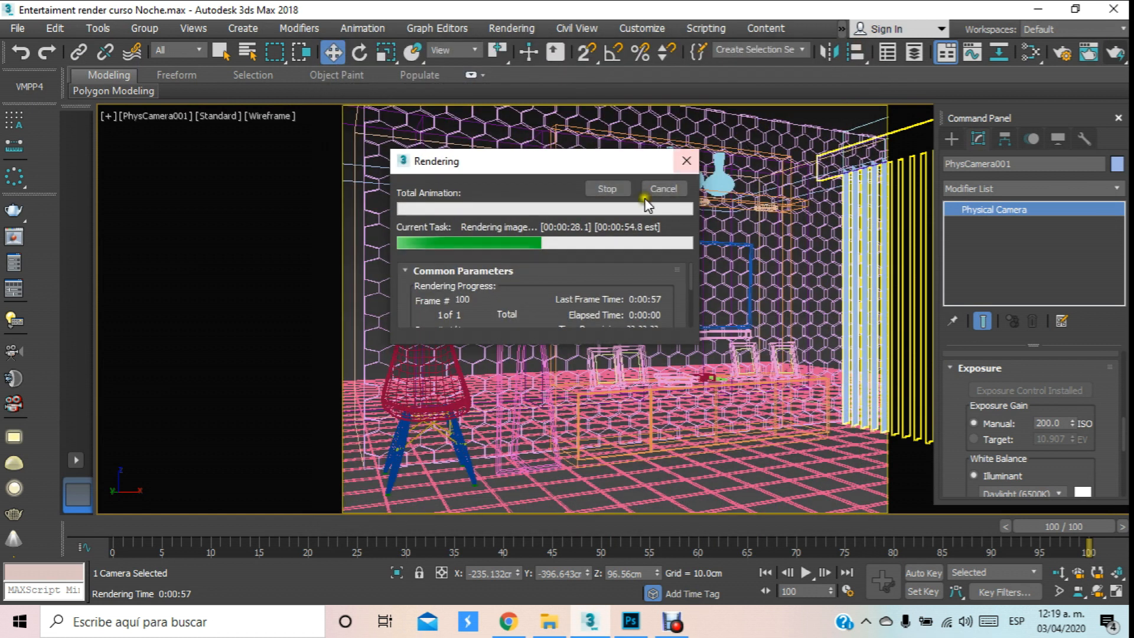
pyautogui.click(665, 183)
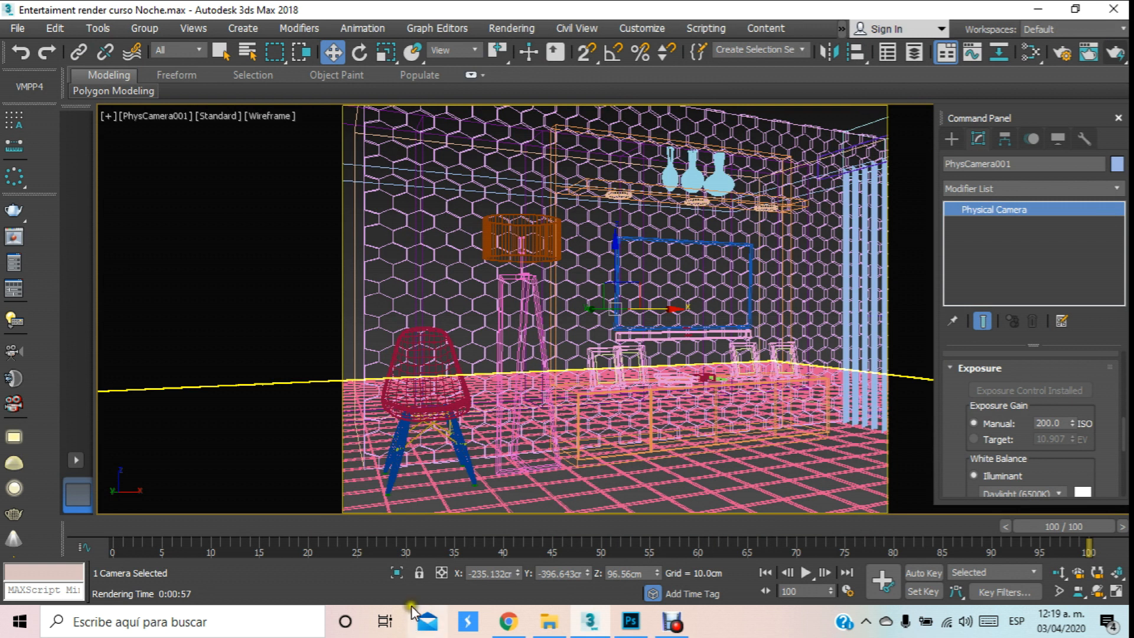
# Replace the VRaySky environment map with a Bitmap using mall_parking_lot_2k.hdr, accepting the default HDRI load settings.
pyautogui.click(643, 34)
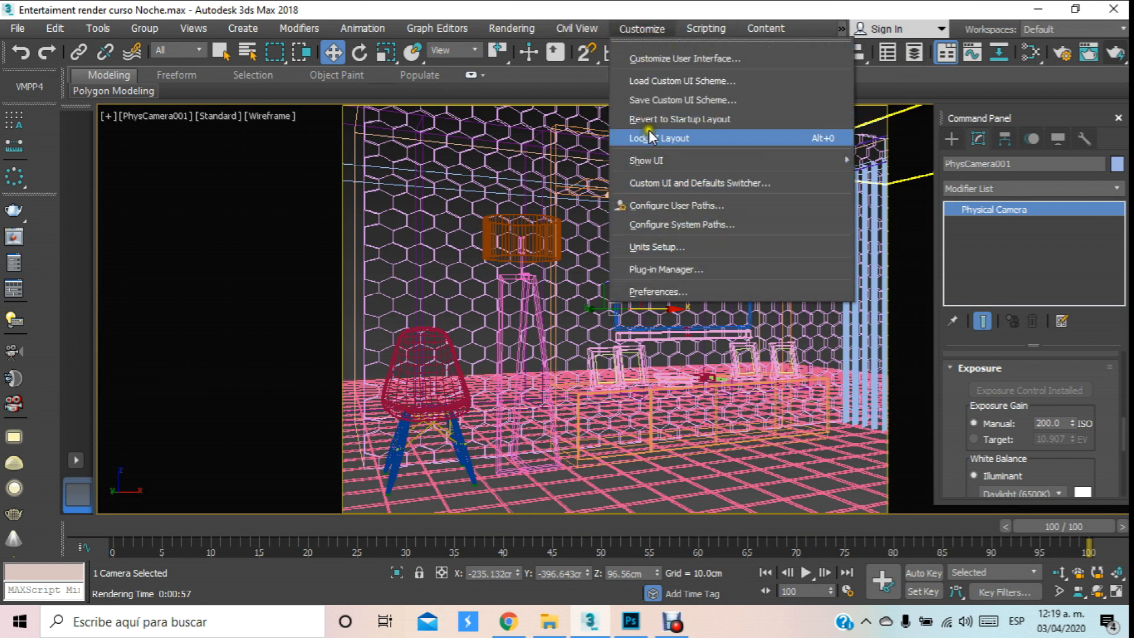
pyautogui.moveTo(509, 27)
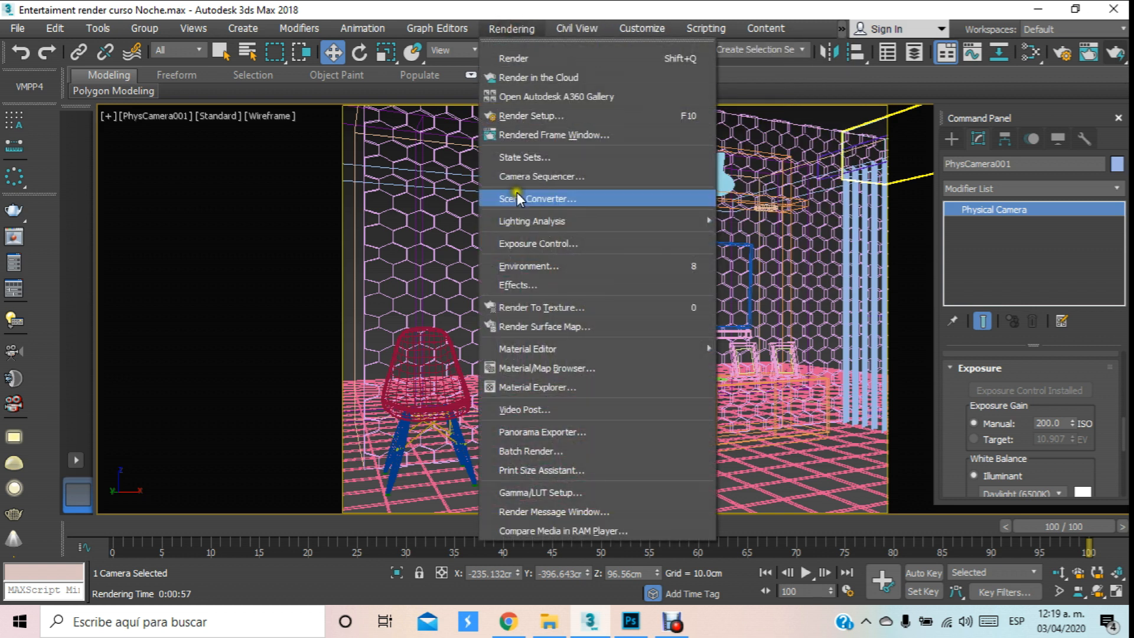
pyautogui.click(551, 267)
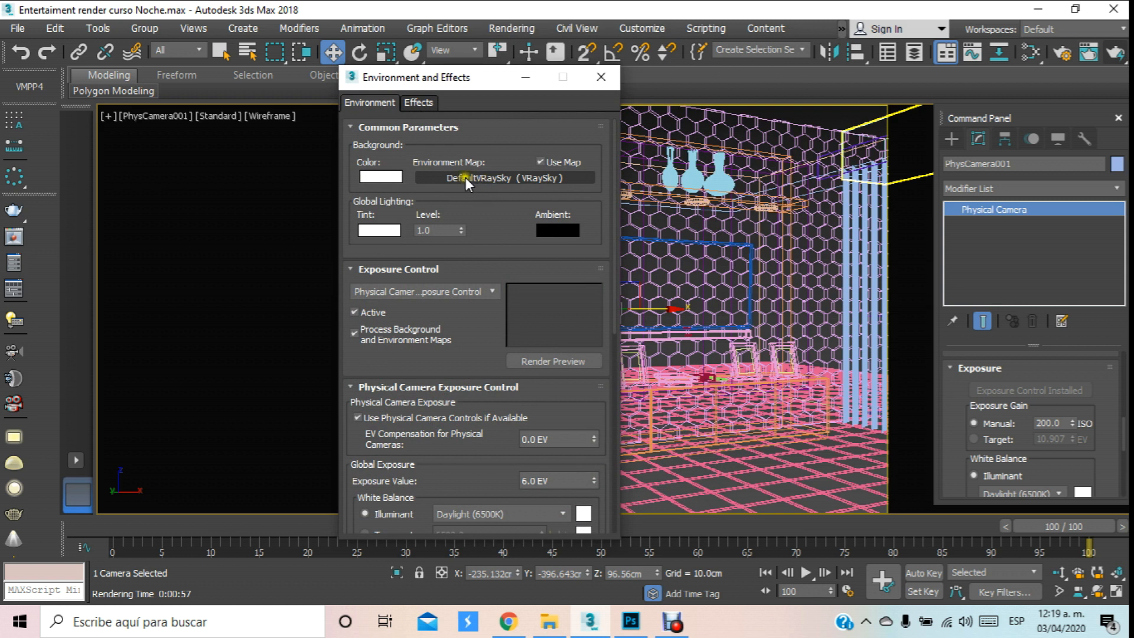
pyautogui.click(536, 176)
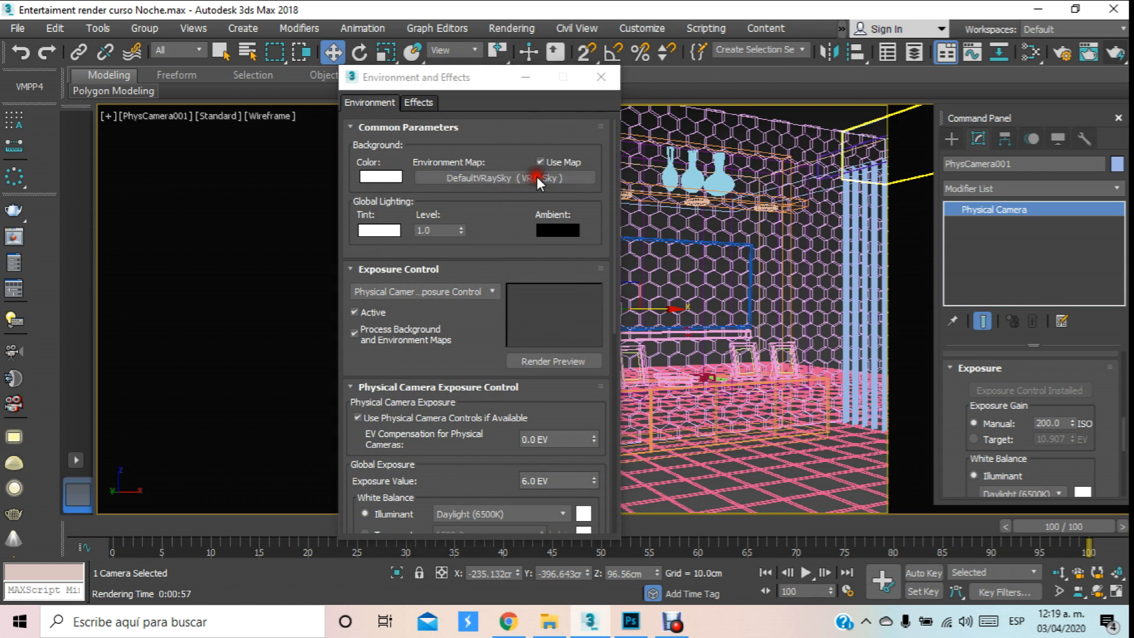
pyautogui.moveTo(544, 42); pyautogui.dragTo(966, 59)
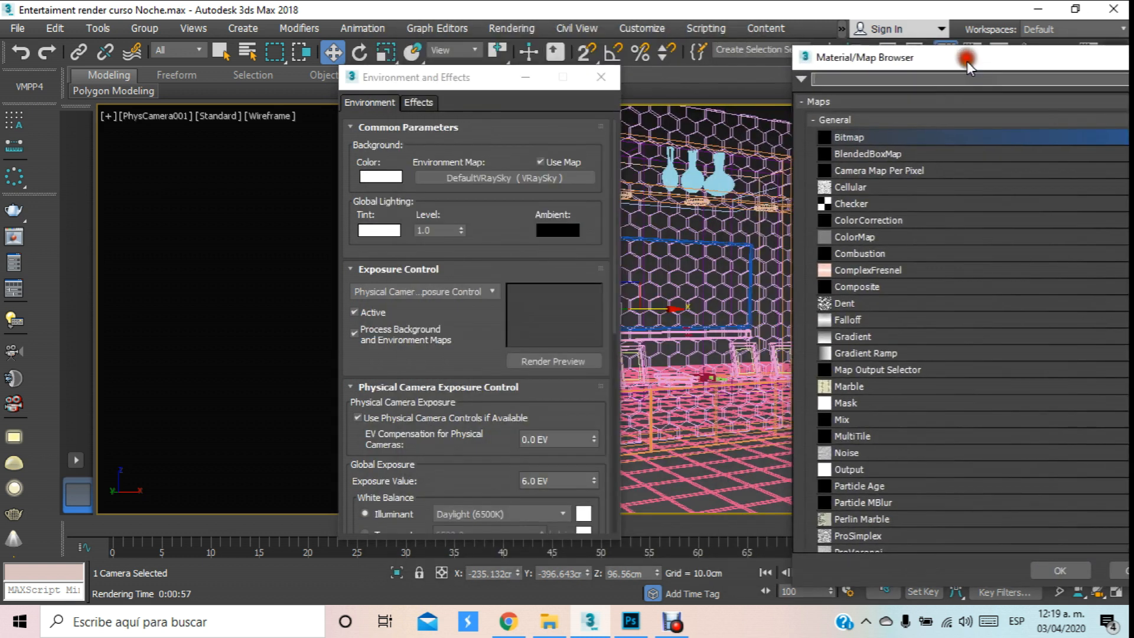
pyautogui.doubleClick(862, 136)
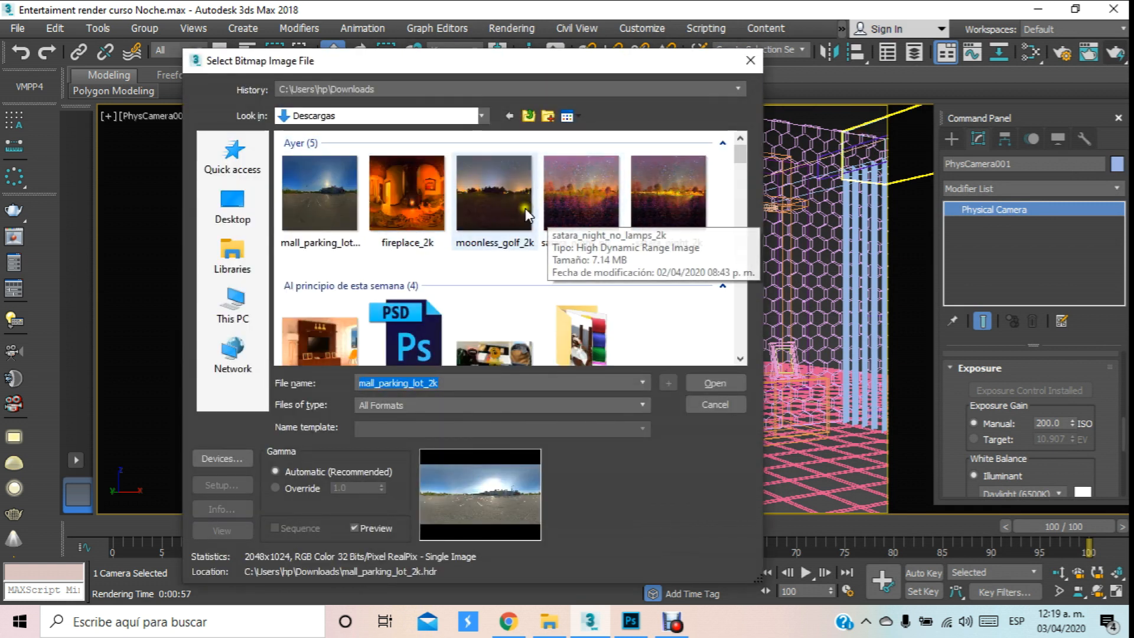
pyautogui.doubleClick(332, 192)
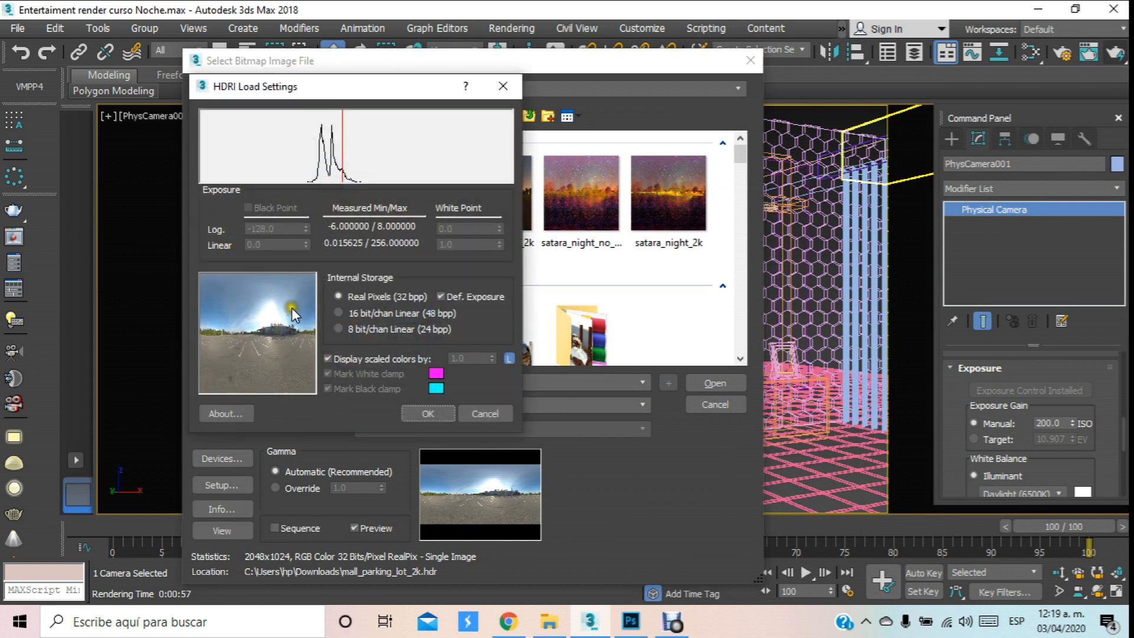
pyautogui.click(413, 419)
# Close the environment settings and test-render the camera view with the HDRI environment, closing the frame buffer when done.
pyautogui.click(607, 84)
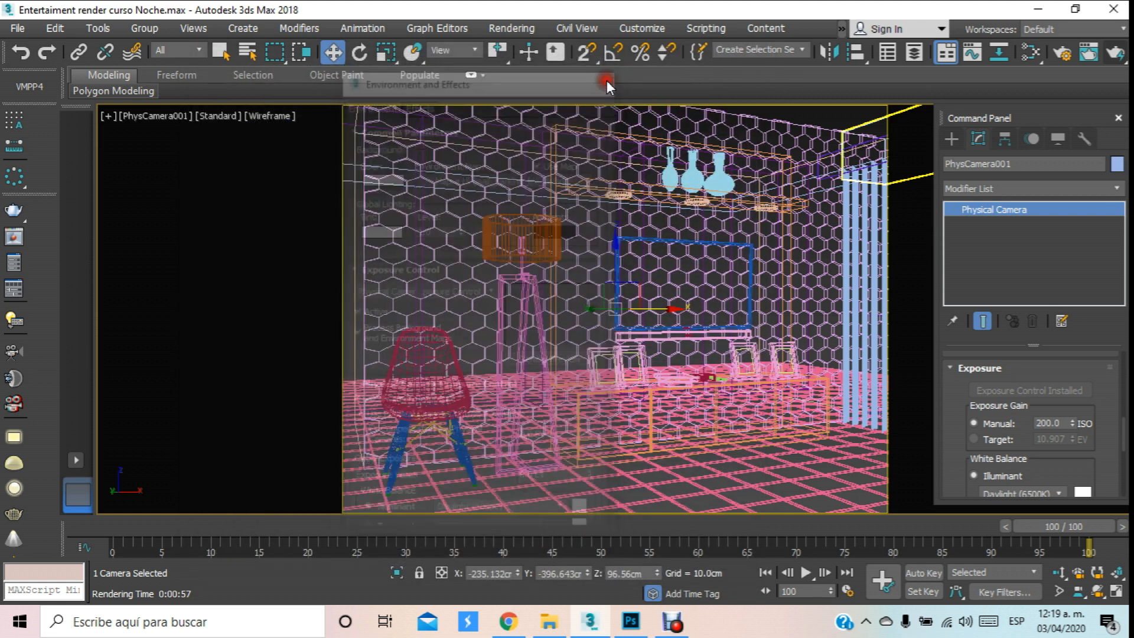
pyautogui.click(1115, 52)
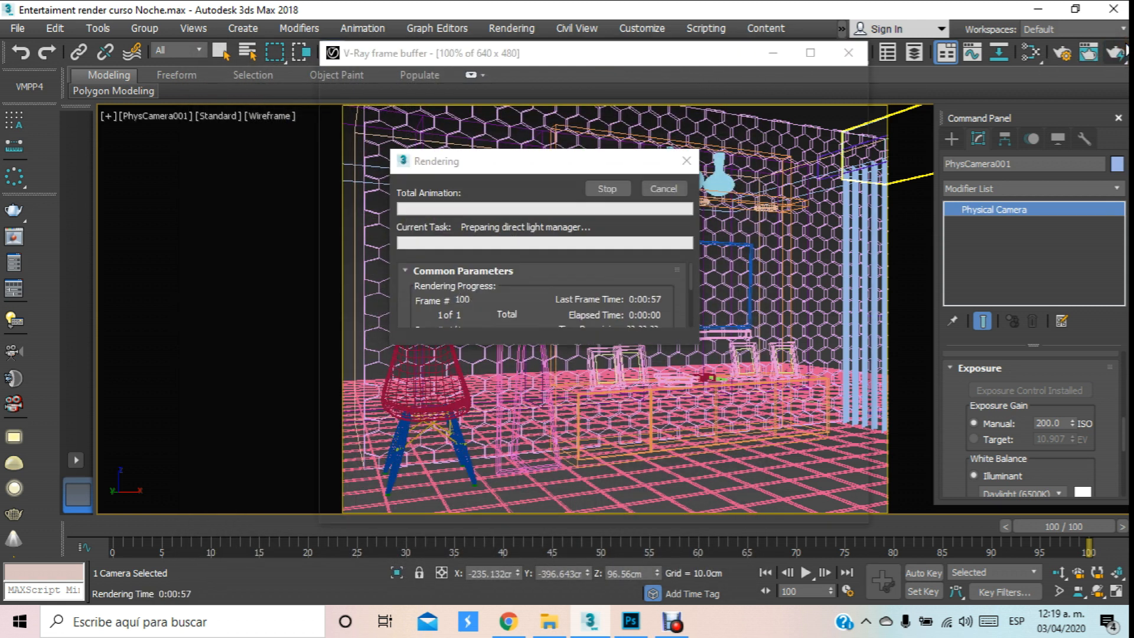
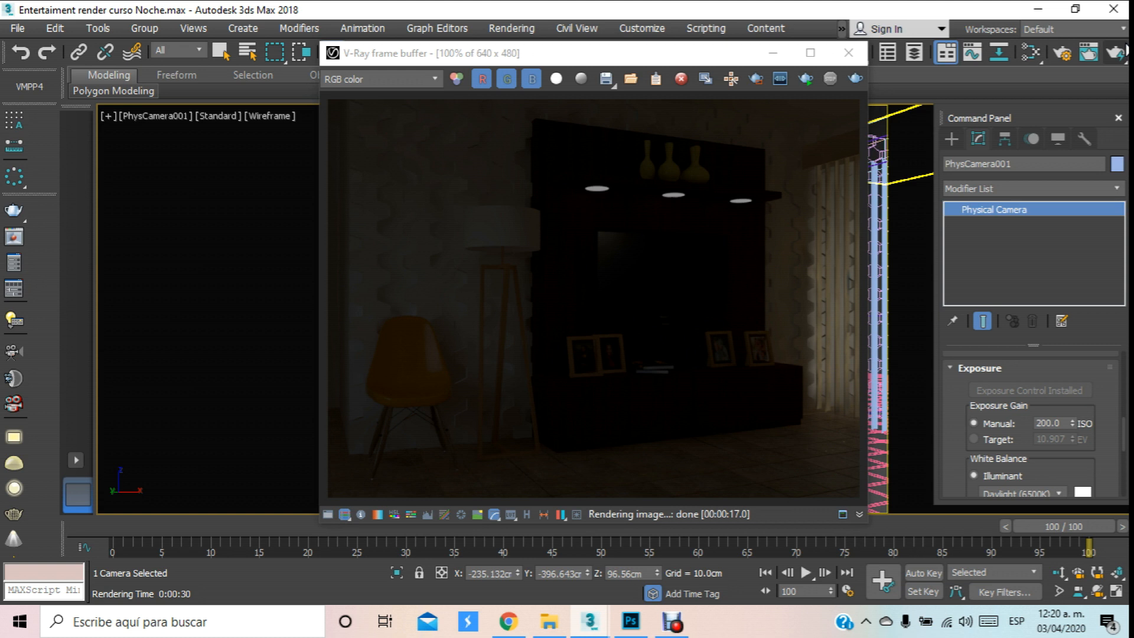
pyautogui.click(849, 54)
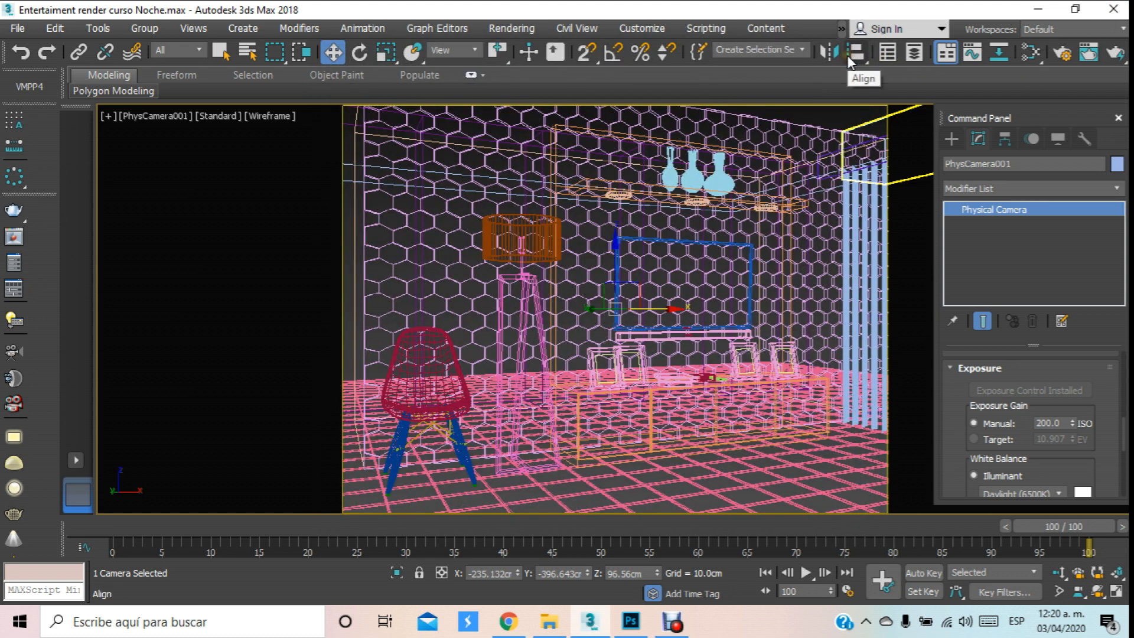
# Set the color multiplier of the VRayLightMtl Material #67 to 5 in the Slate Material Editor.
pyautogui.press('m')
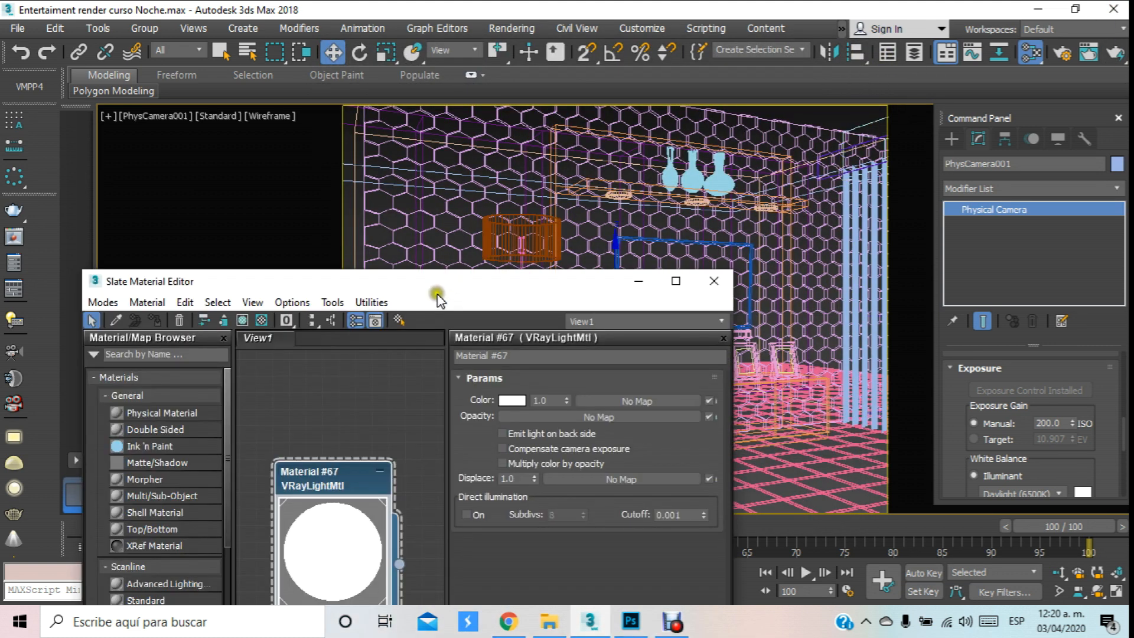
pyautogui.click(556, 236)
pyautogui.moveTo(402, 281); pyautogui.dragTo(513, 162)
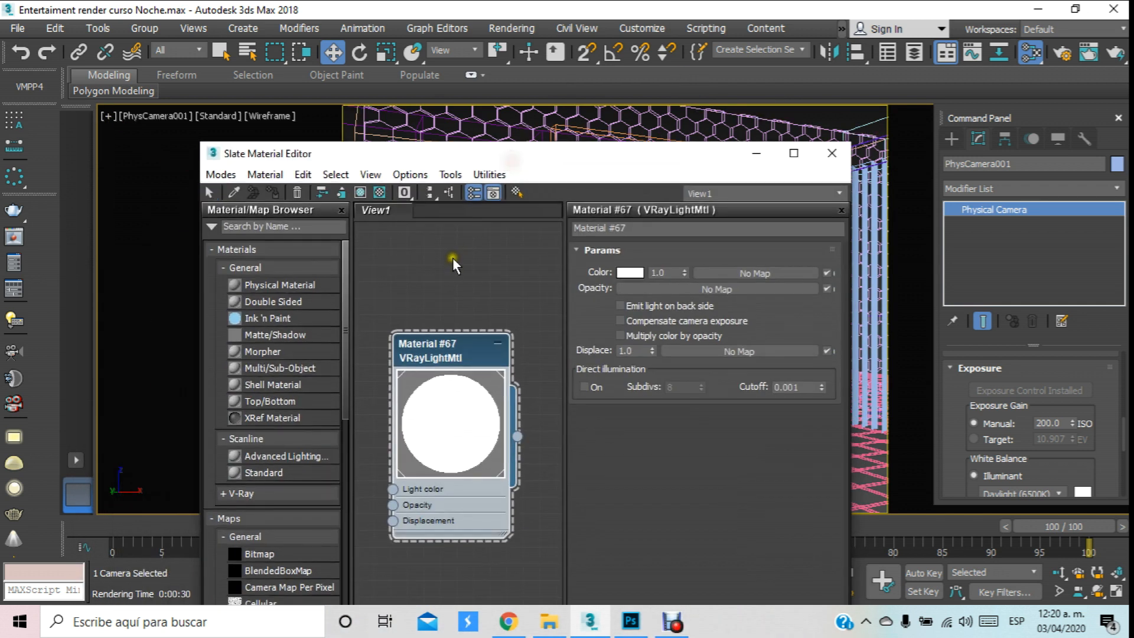
pyautogui.moveTo(438, 353); pyautogui.dragTo(450, 278)
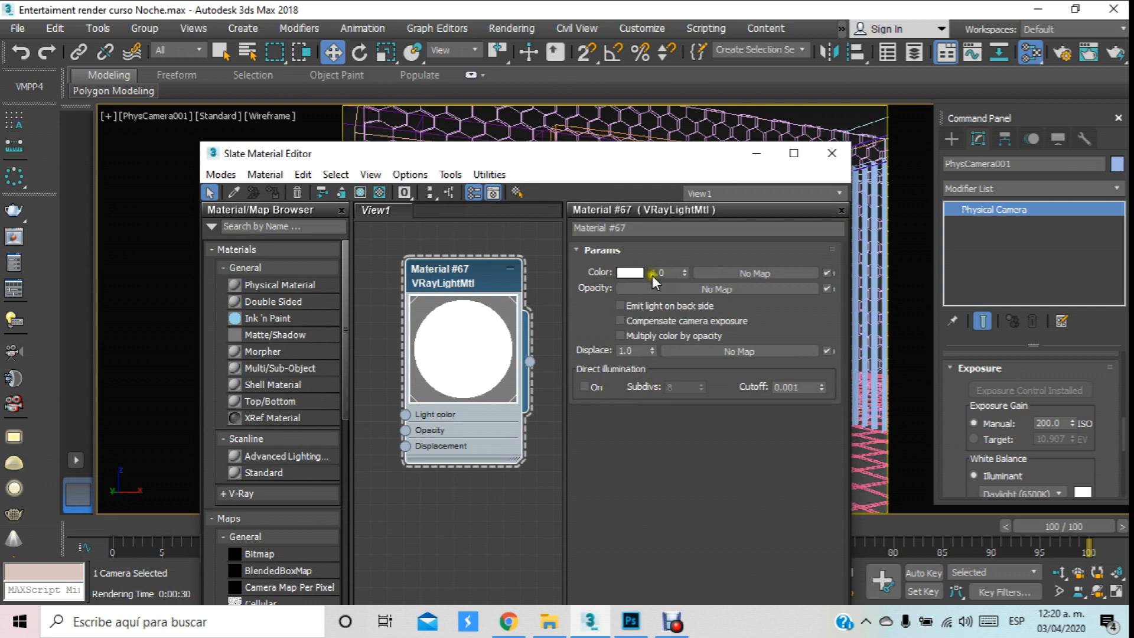
pyautogui.doubleClick(667, 272)
pyautogui.write('5')
pyautogui.press('Return')
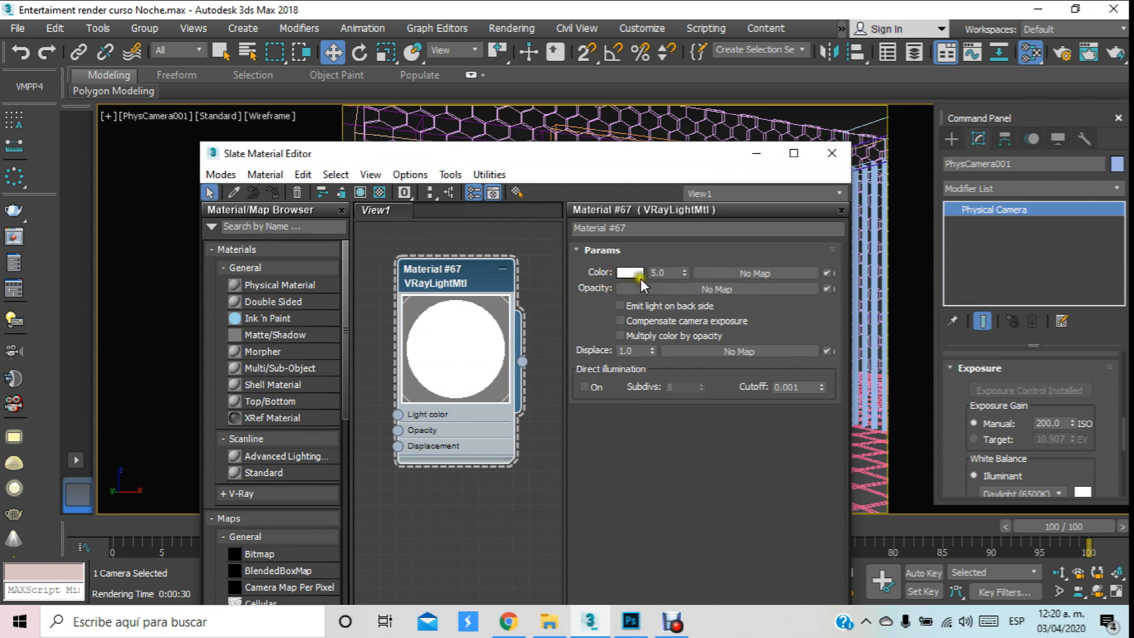
pyautogui.click(669, 267)
pyautogui.moveTo(668, 267); pyautogui.dragTo(626, 273)
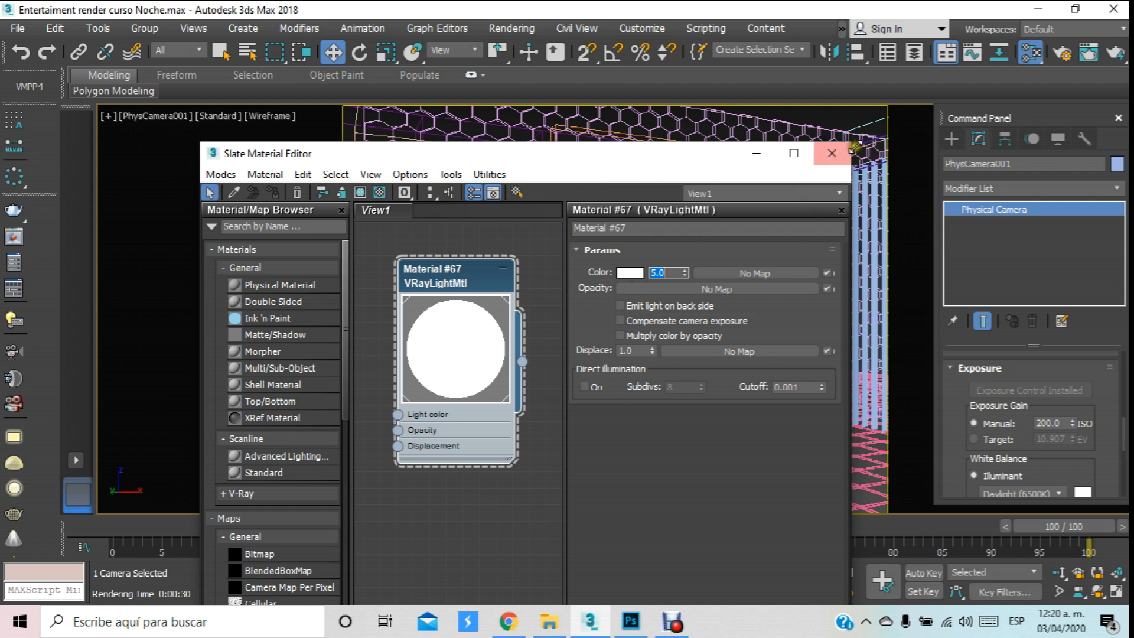
# Start a test render with the adjusted light material, move the frame buffer aside and stop the render early.
pyautogui.click(1115, 53)
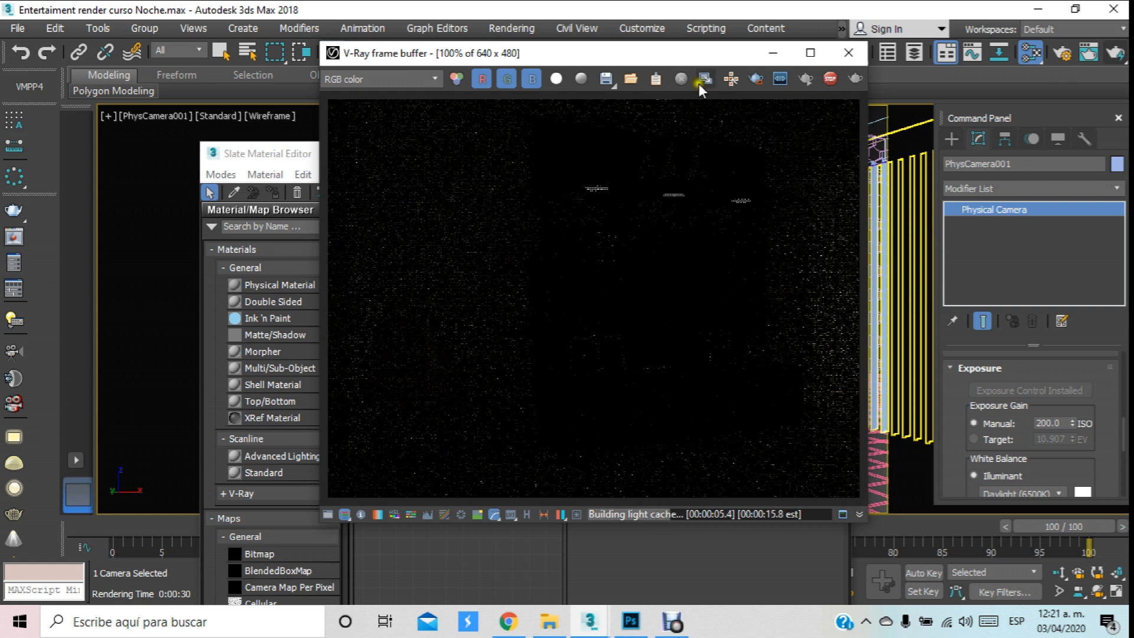
pyautogui.moveTo(700, 53); pyautogui.dragTo(591, 145)
pyautogui.click(605, 188)
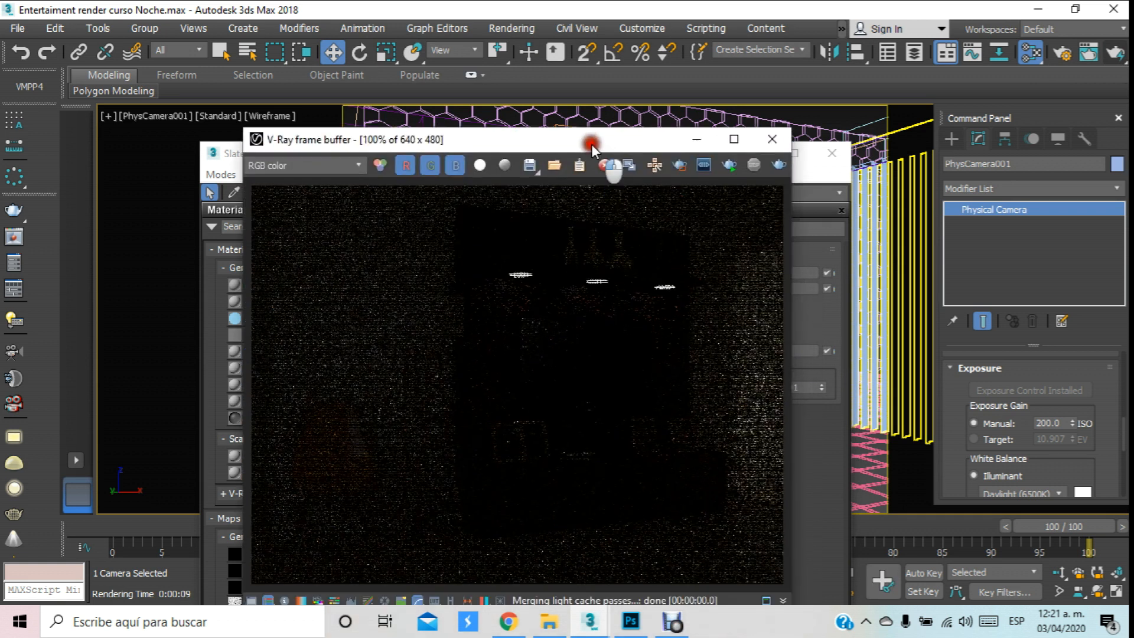
# Define a render region around the three shelf spotlights and test-render only that area.
pyautogui.click(679, 165)
pyautogui.moveTo(470, 250); pyautogui.dragTo(709, 363)
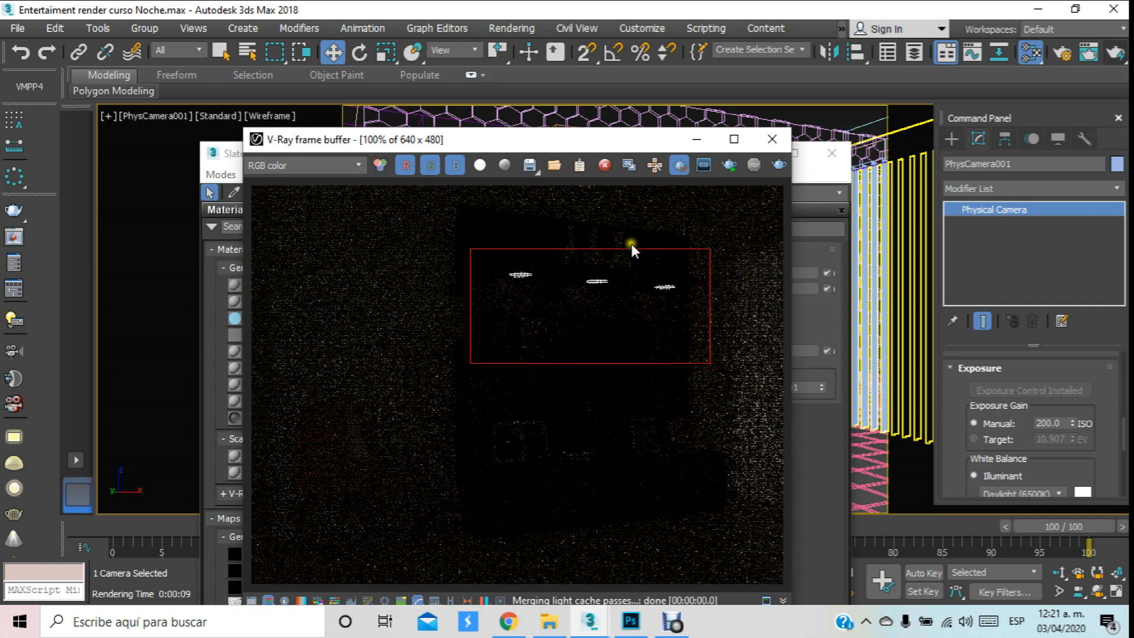
pyautogui.click(804, 180)
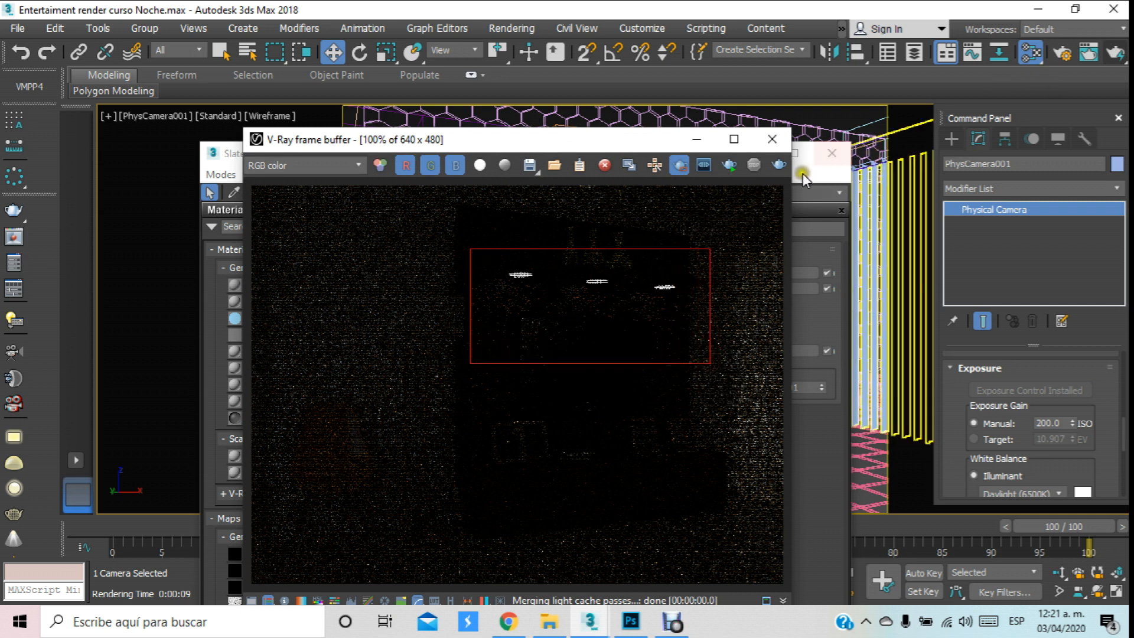
pyautogui.click(622, 132)
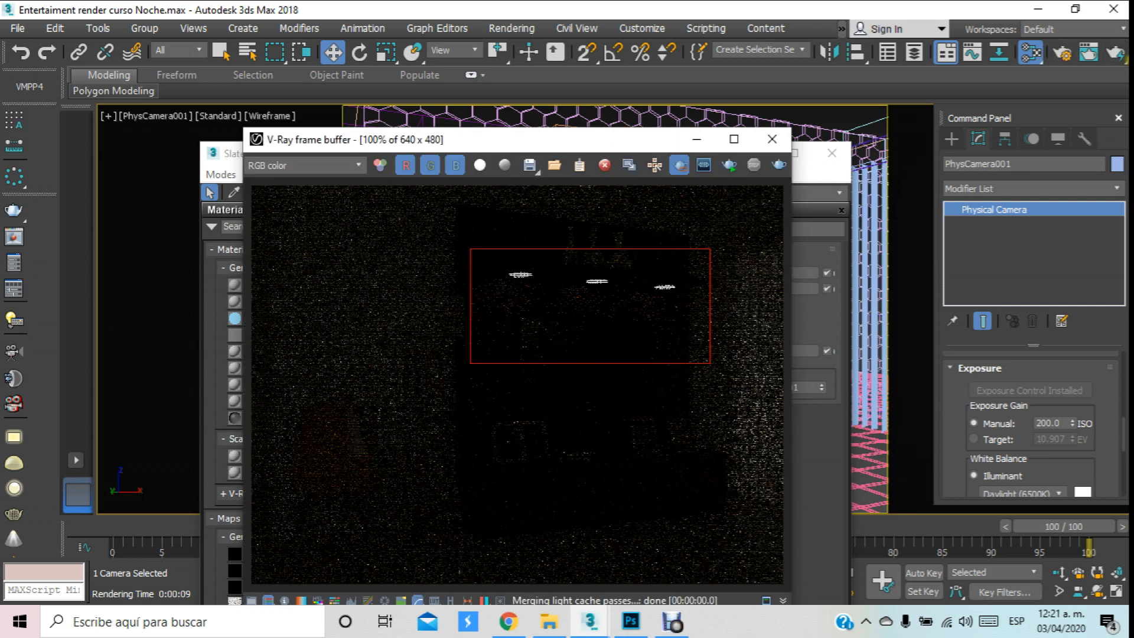
pyautogui.click(1116, 53)
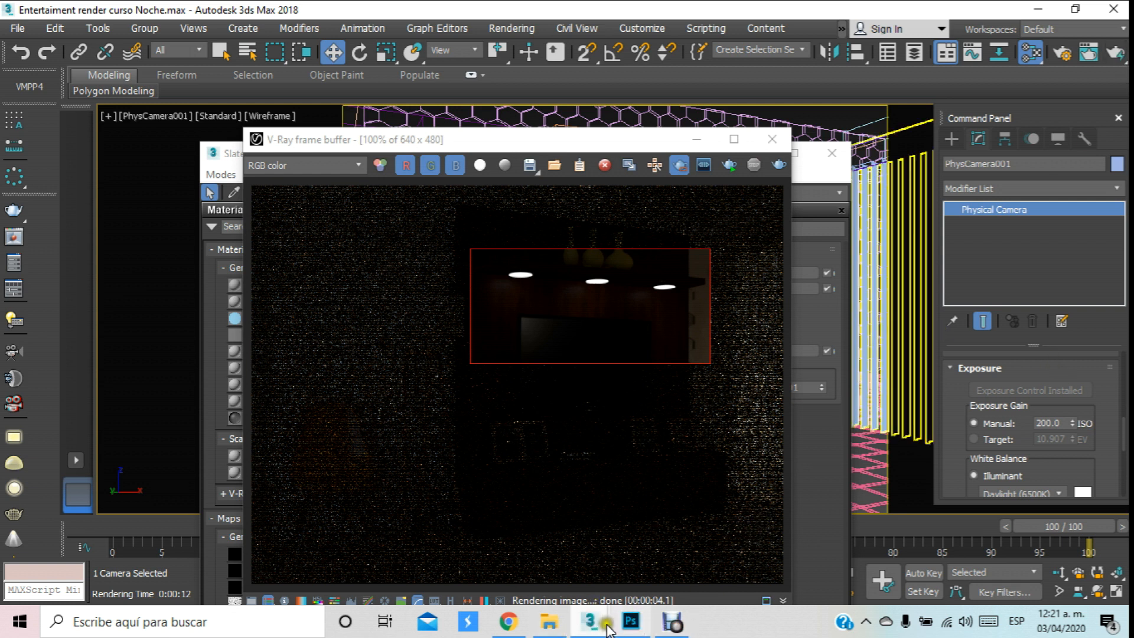
# Close the frame buffer and set the color multiplier of light Material #67 to 15, closing the material editor when done.
pyautogui.moveTo(667, 620)
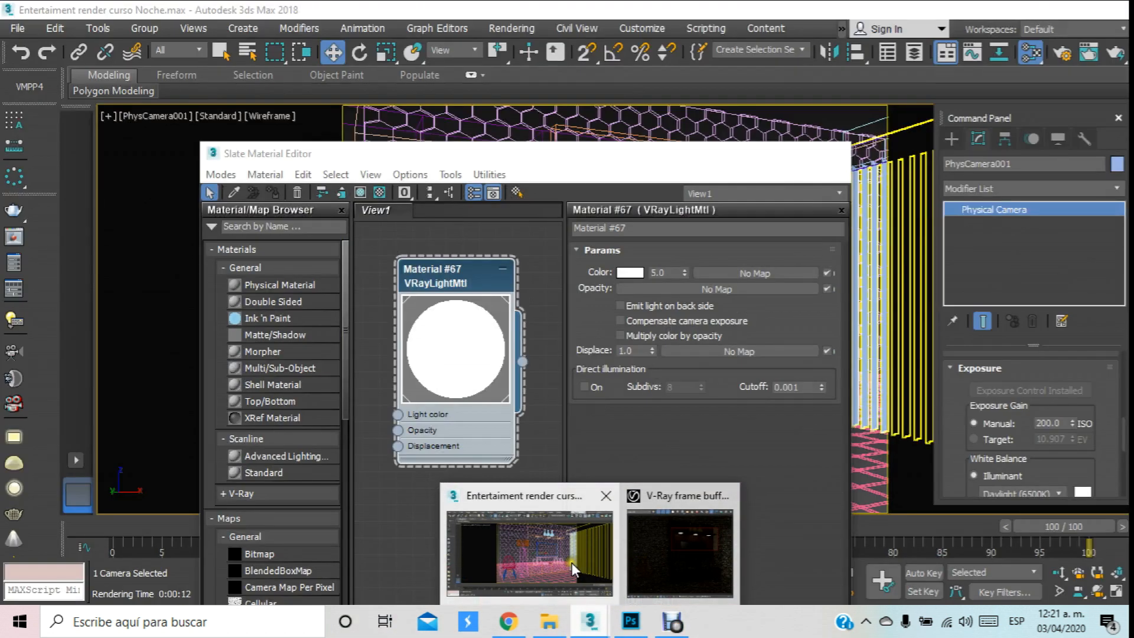
pyautogui.click(572, 562)
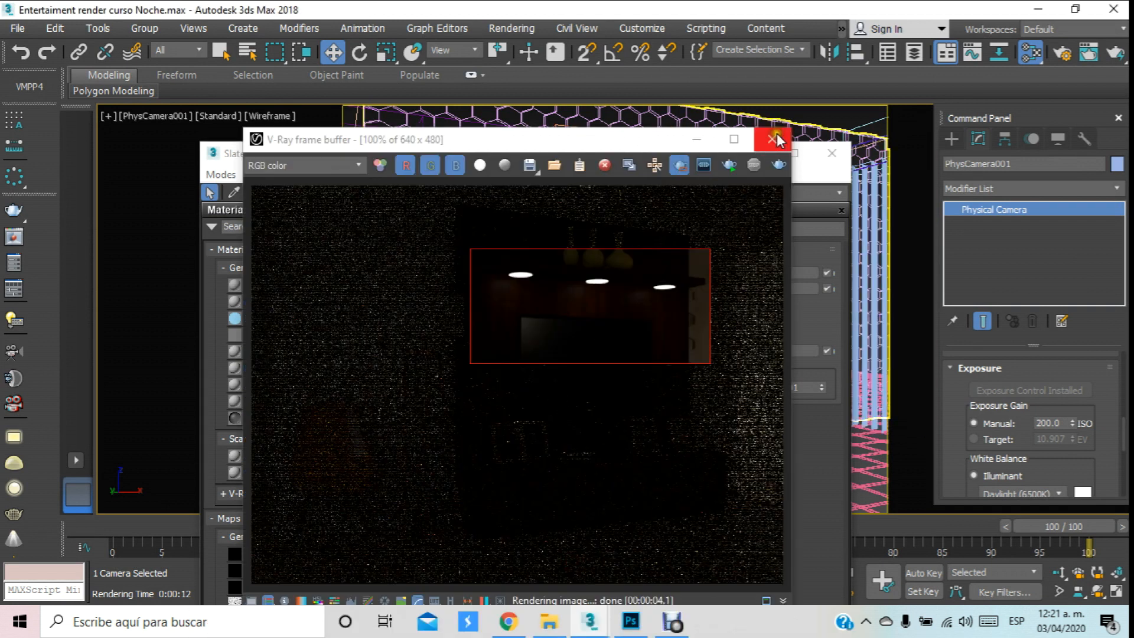
pyautogui.click(772, 138)
pyautogui.click(685, 274)
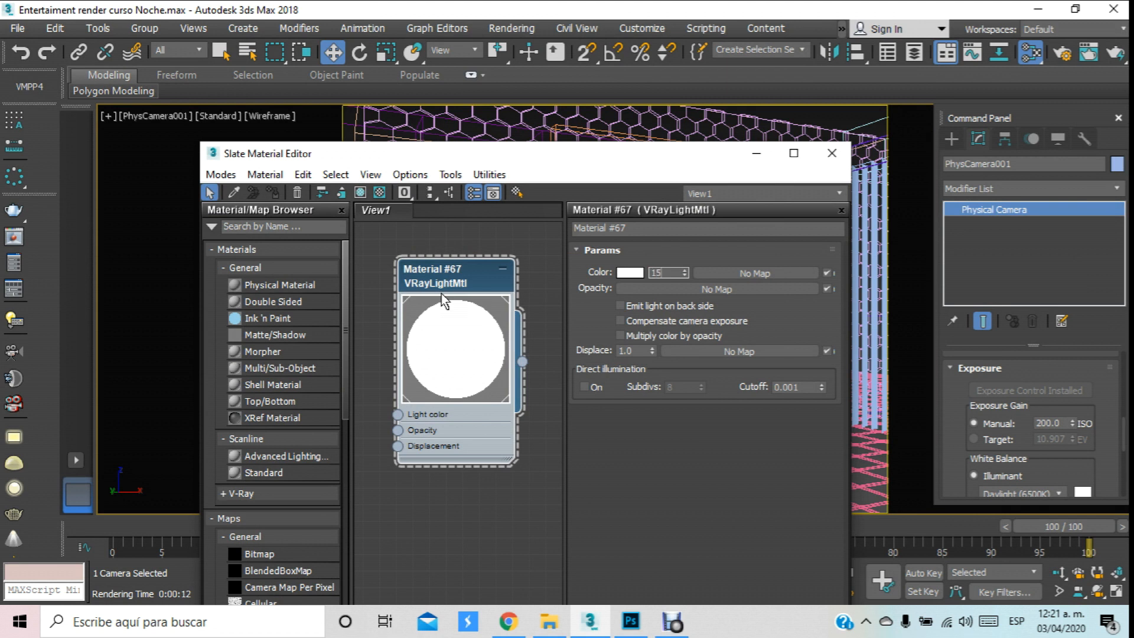
pyautogui.click(832, 155)
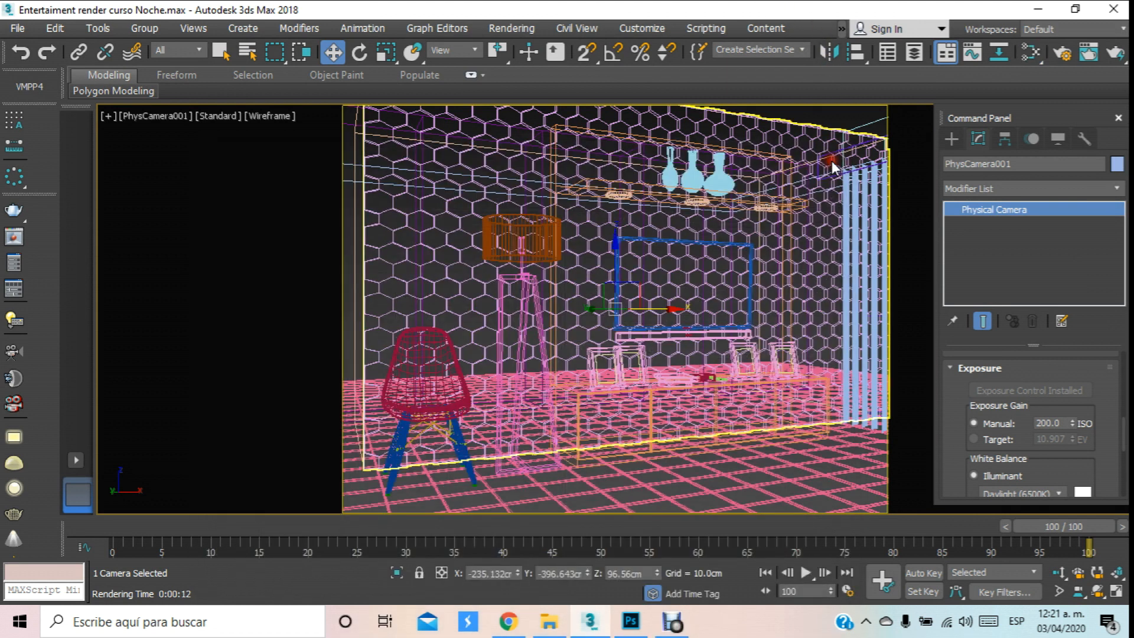
# Replace the render region with a slightly larger one around the shelf, vases and TV, and test-render it.
pyautogui.click(14, 236)
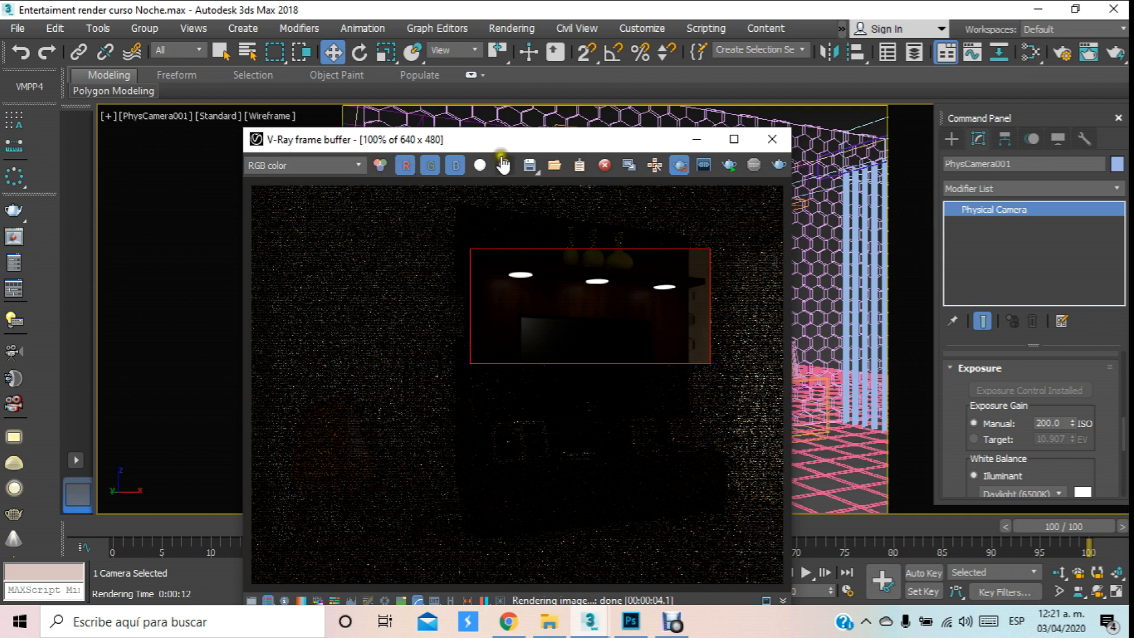
pyautogui.click(670, 167)
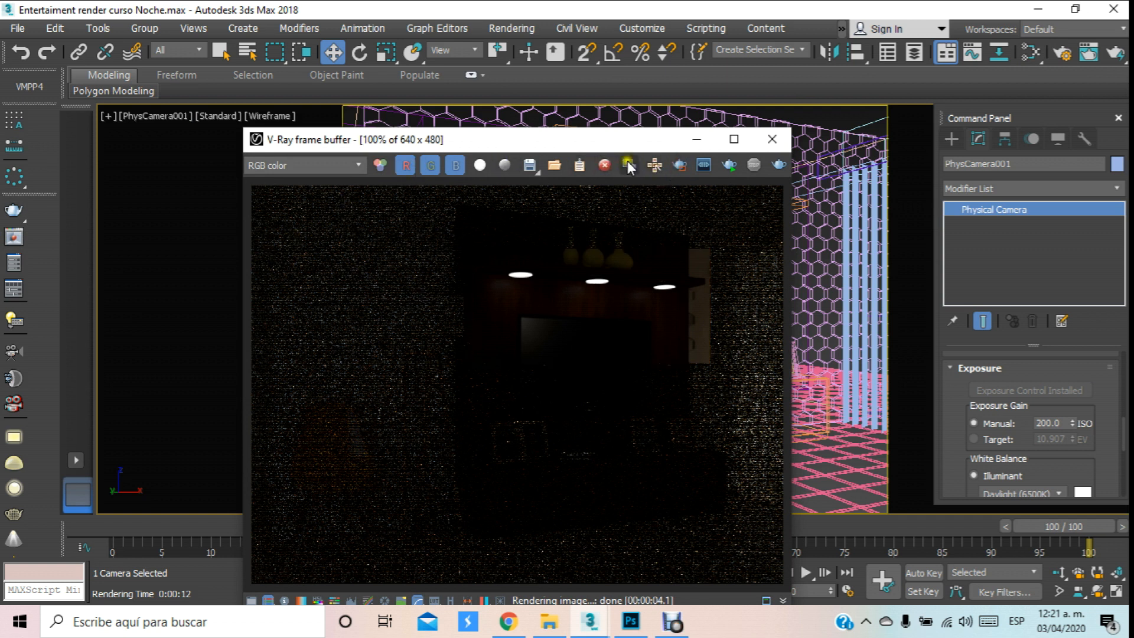
pyautogui.click(679, 165)
pyautogui.moveTo(428, 239); pyautogui.dragTo(728, 387)
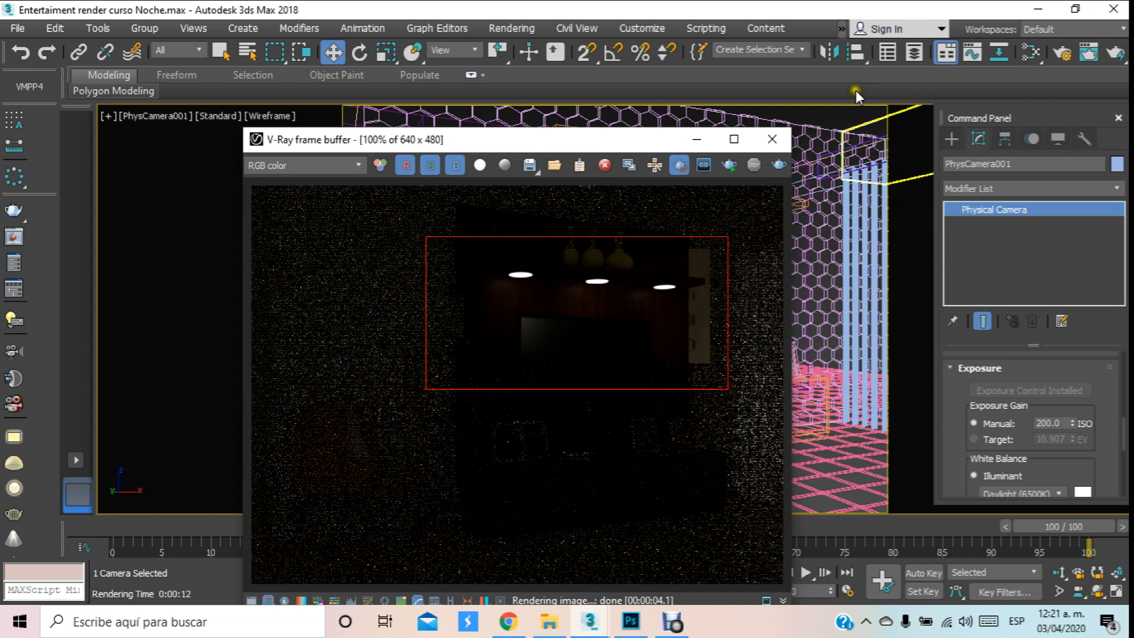
pyautogui.click(780, 165)
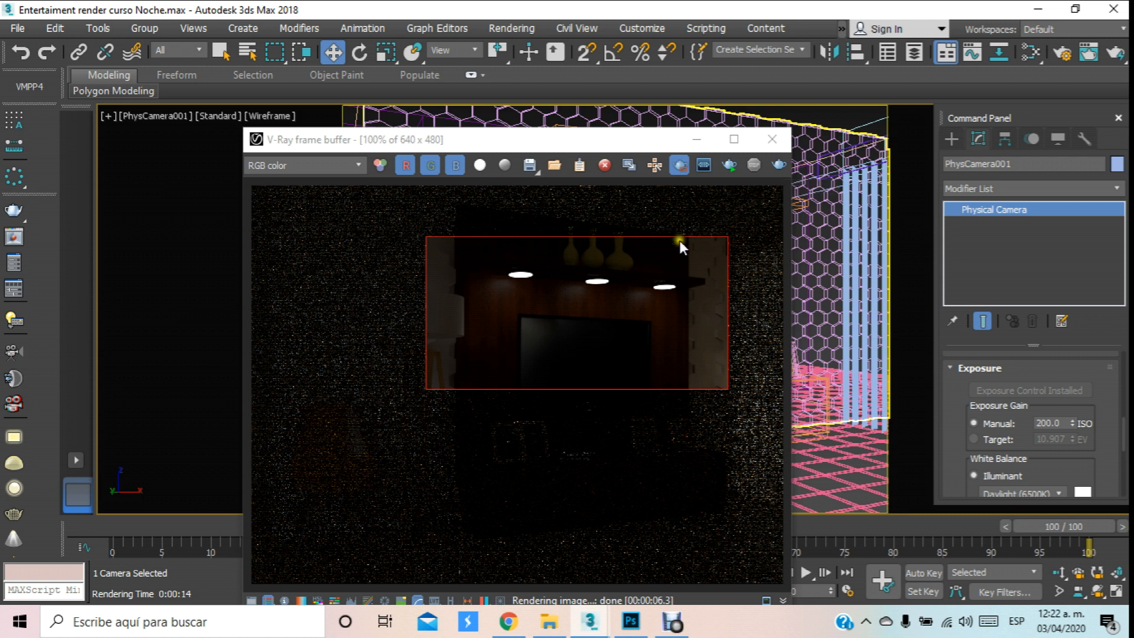
# Redraw the render region to span from the unit's top down to the picture frames, test-render it and close the frame buffer.
pyautogui.click(680, 165)
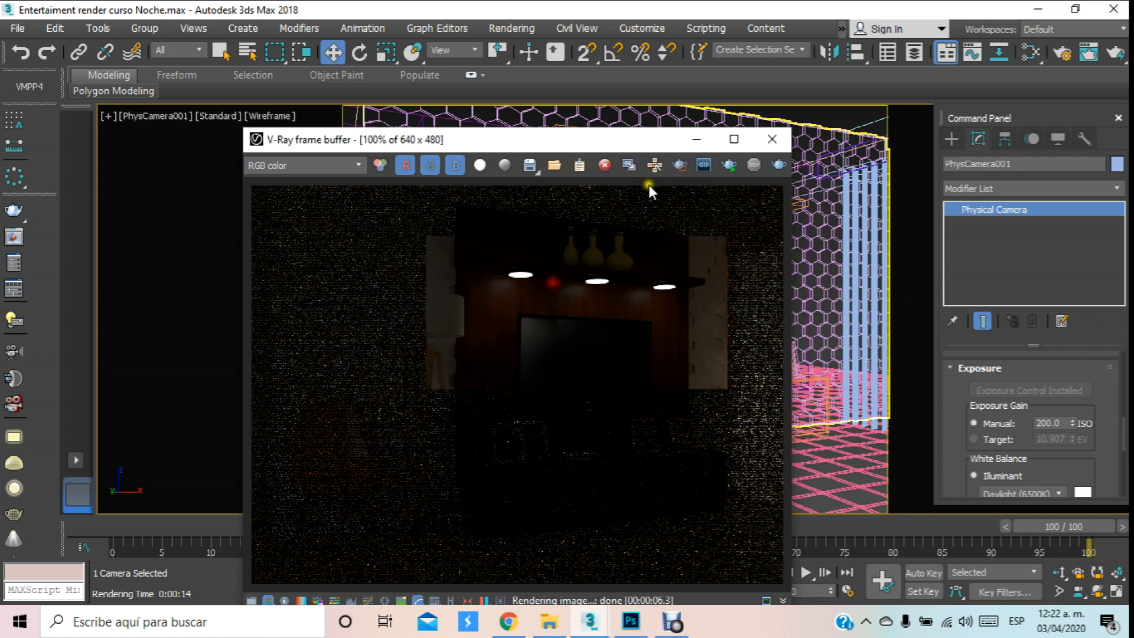
pyautogui.click(679, 165)
pyautogui.moveTo(461, 209); pyautogui.dragTo(724, 479)
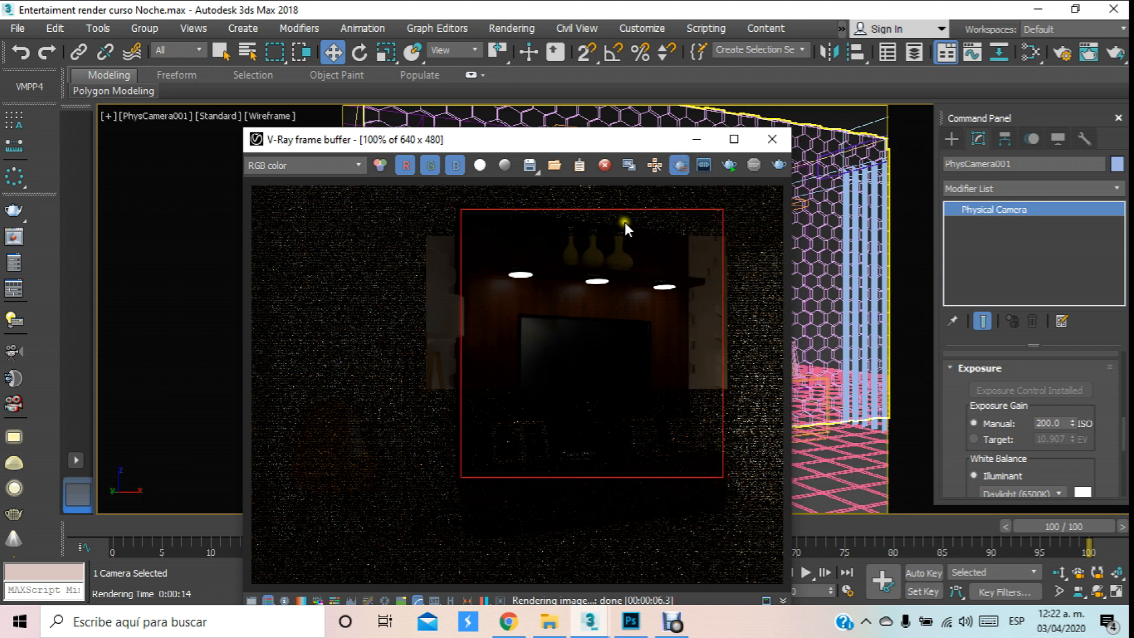
pyautogui.click(780, 164)
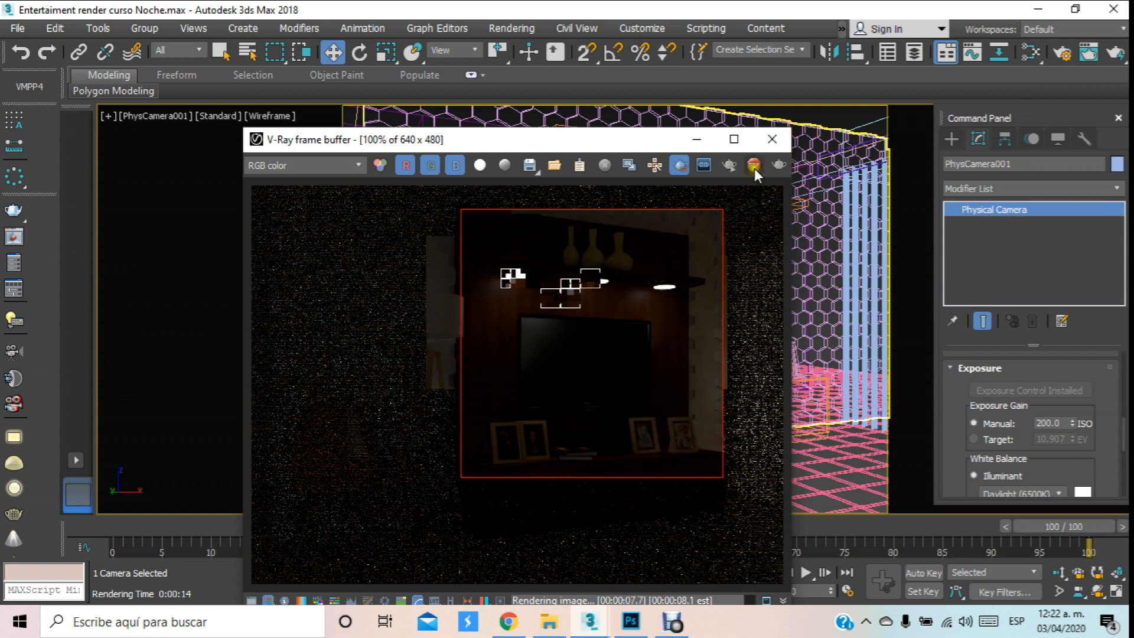
pyautogui.click(773, 144)
# Set the color multiplier of the VRayLightMtl Material #67 to 30 in the Slate Material Editor.
pyautogui.press('m')
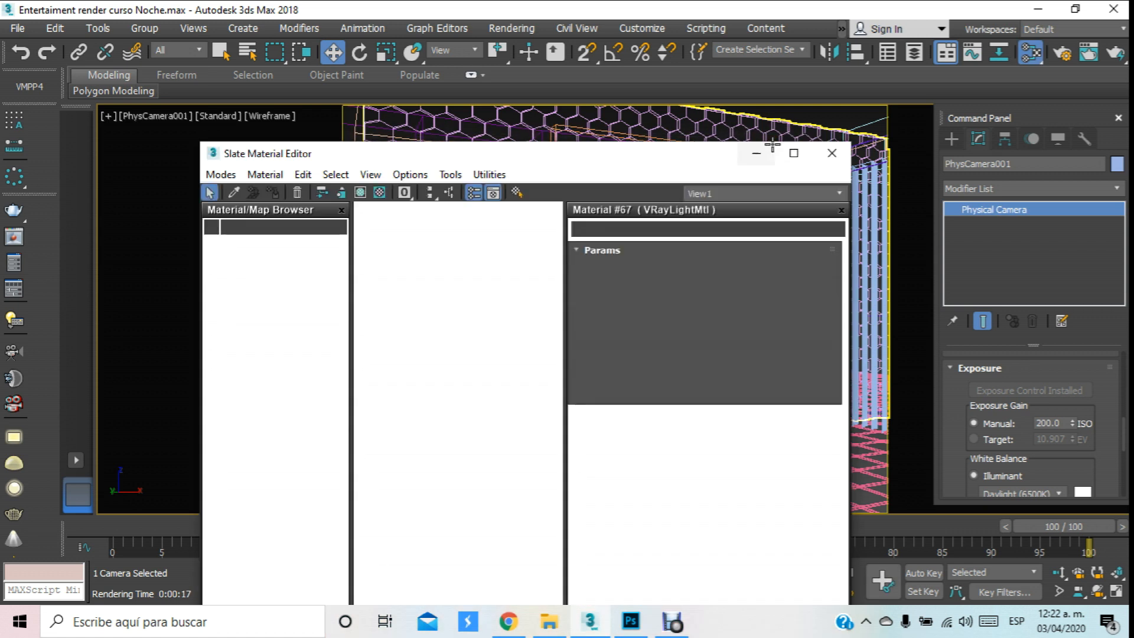
pyautogui.moveTo(673, 271); pyautogui.dragTo(633, 268)
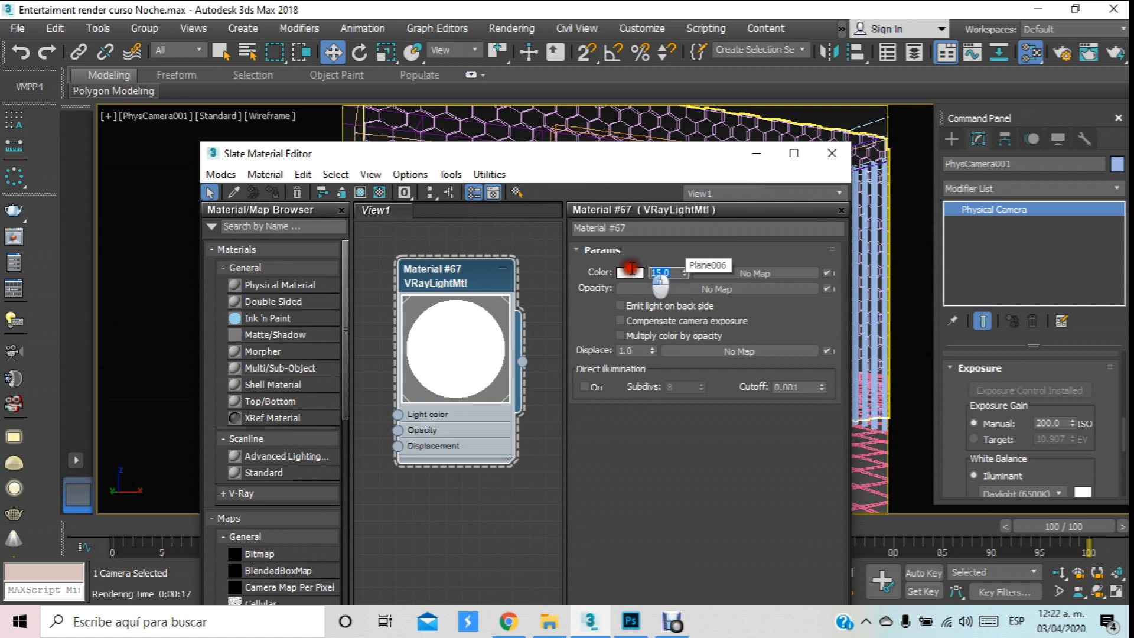
pyautogui.write('30')
pyautogui.press('Return')
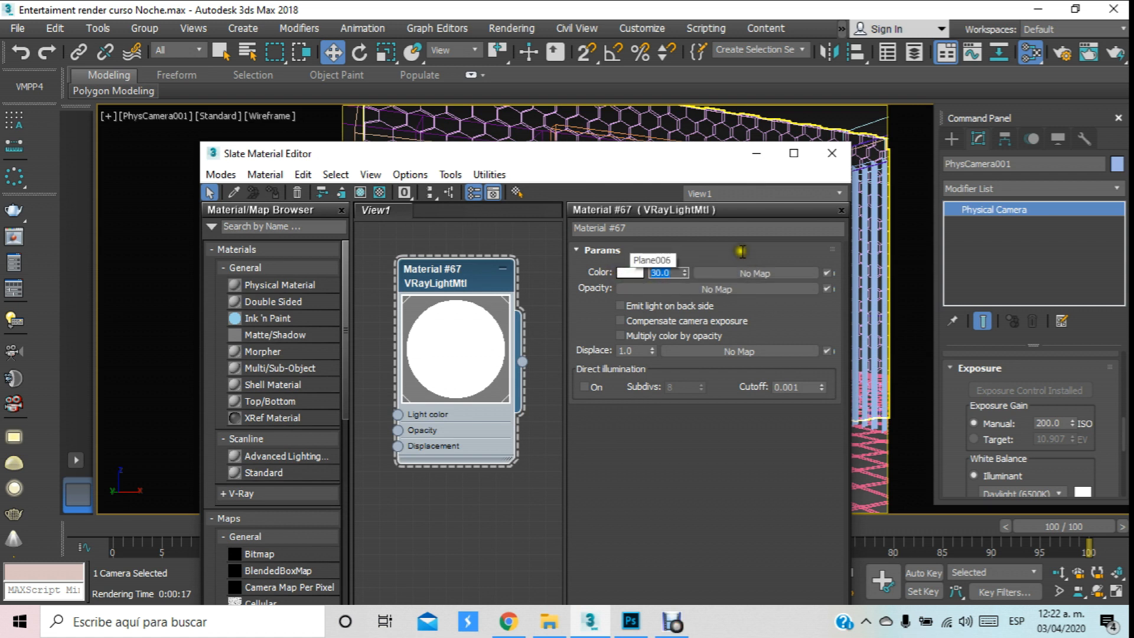
# Test-render the region with the brighter light material, closing the frame buffer and material editor when done.
pyautogui.click(1115, 54)
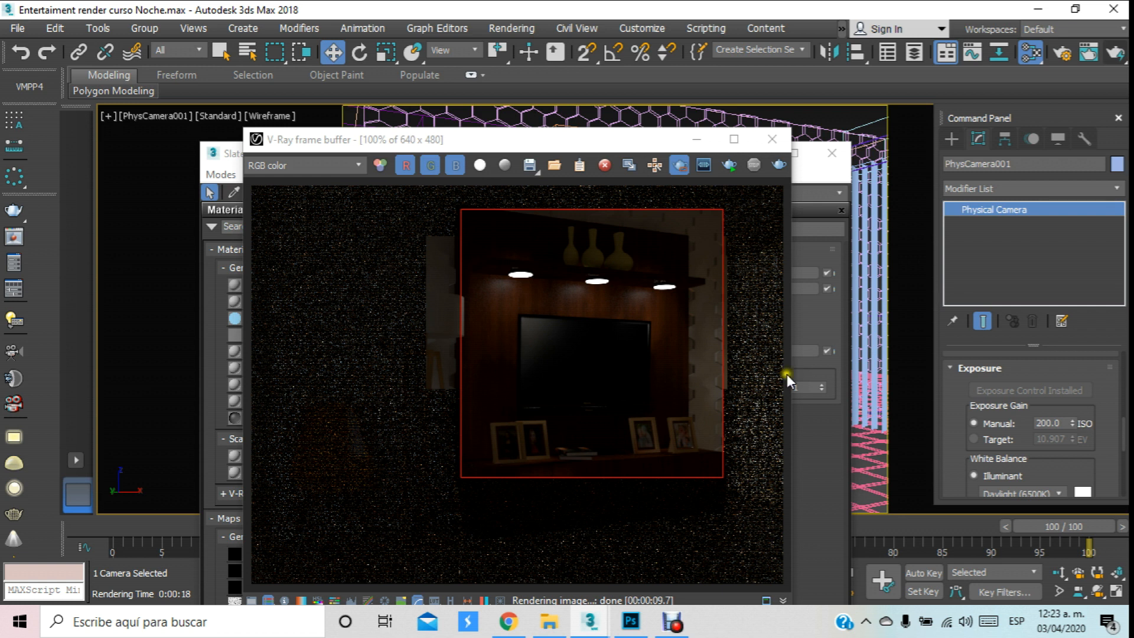
pyautogui.click(772, 140)
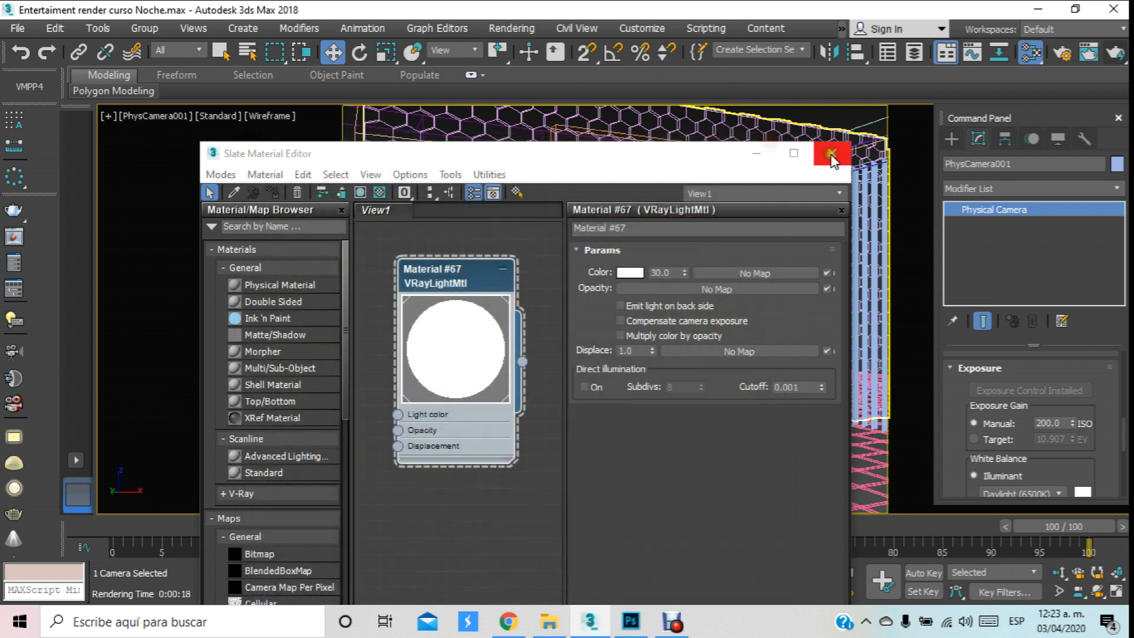
pyautogui.click(831, 155)
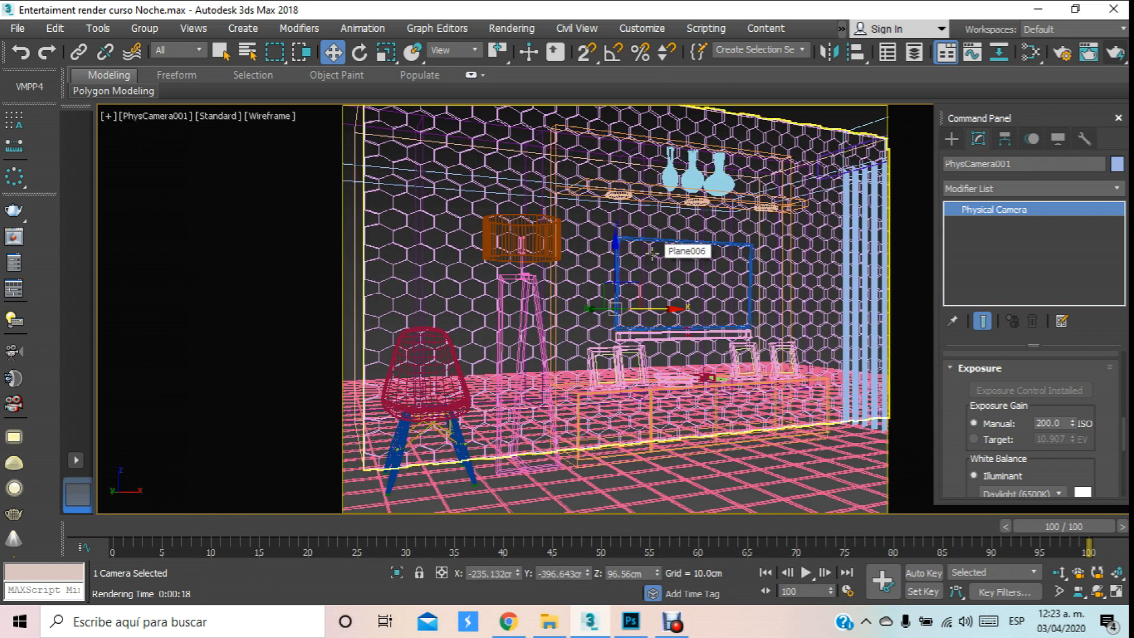
# In the perspective view, open the Lampara Zet floor lamp group and select its stand-and-bulb object Plane003.
pyautogui.press('p')
pyautogui.scroll(5, 502, 239)
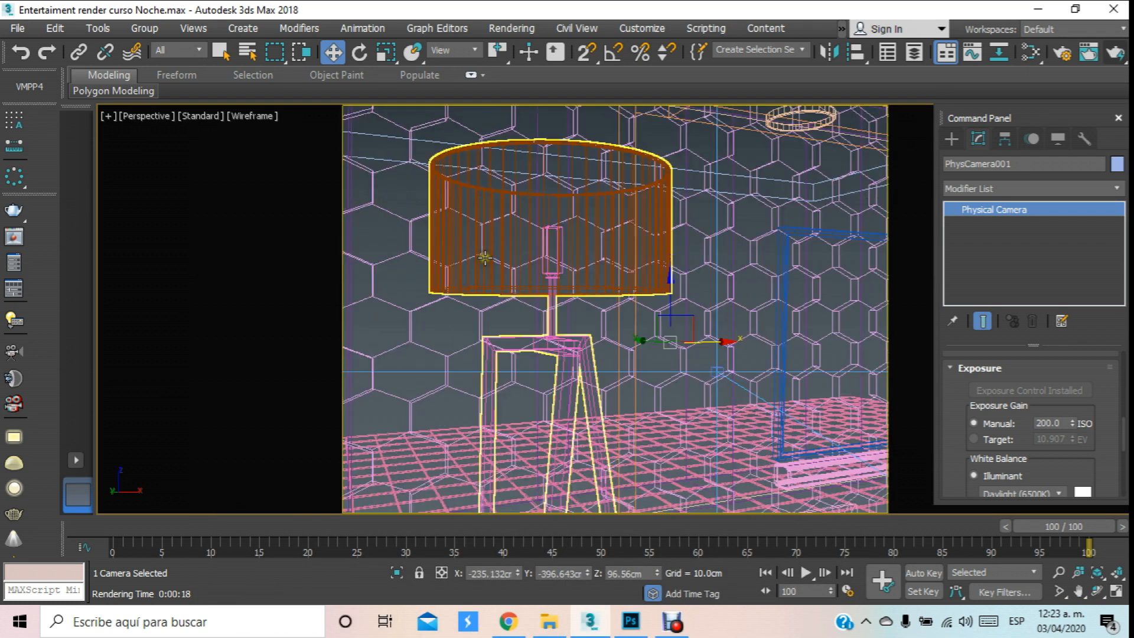
pyautogui.scroll(2, 557, 253)
pyautogui.scroll(1, 564, 248)
pyautogui.click(565, 237)
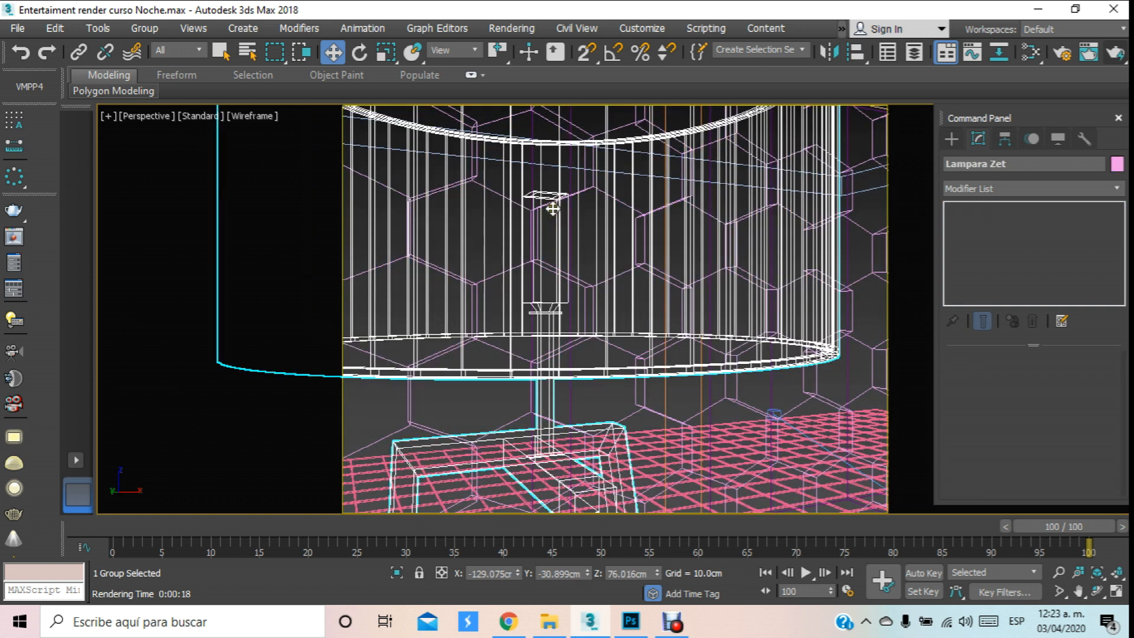
pyautogui.click(149, 28)
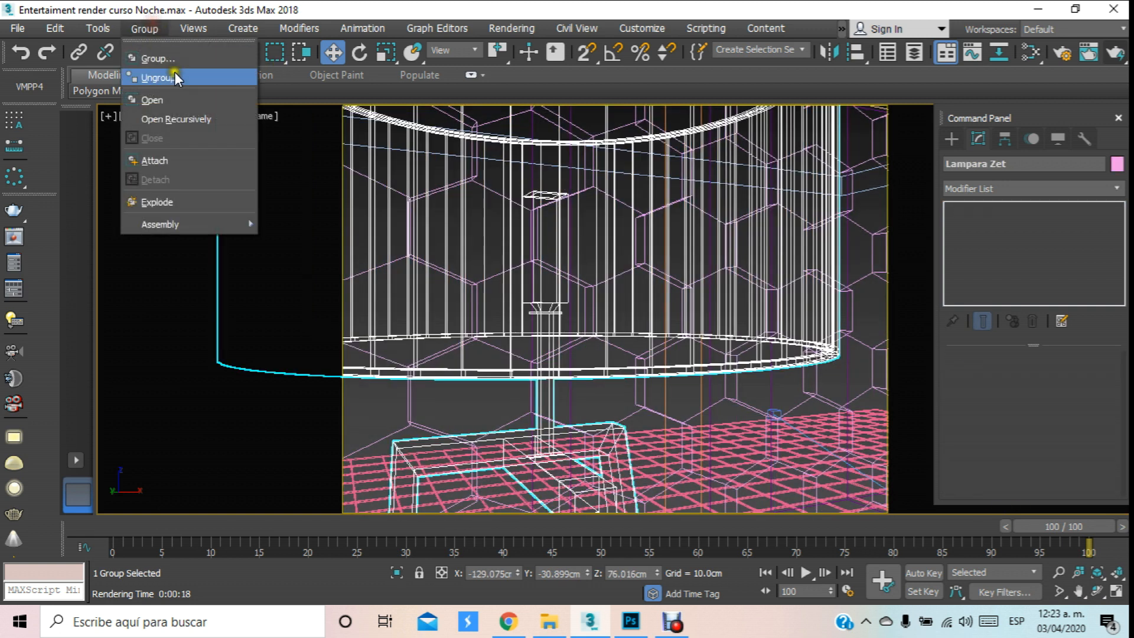
pyautogui.click(174, 99)
pyautogui.click(566, 200)
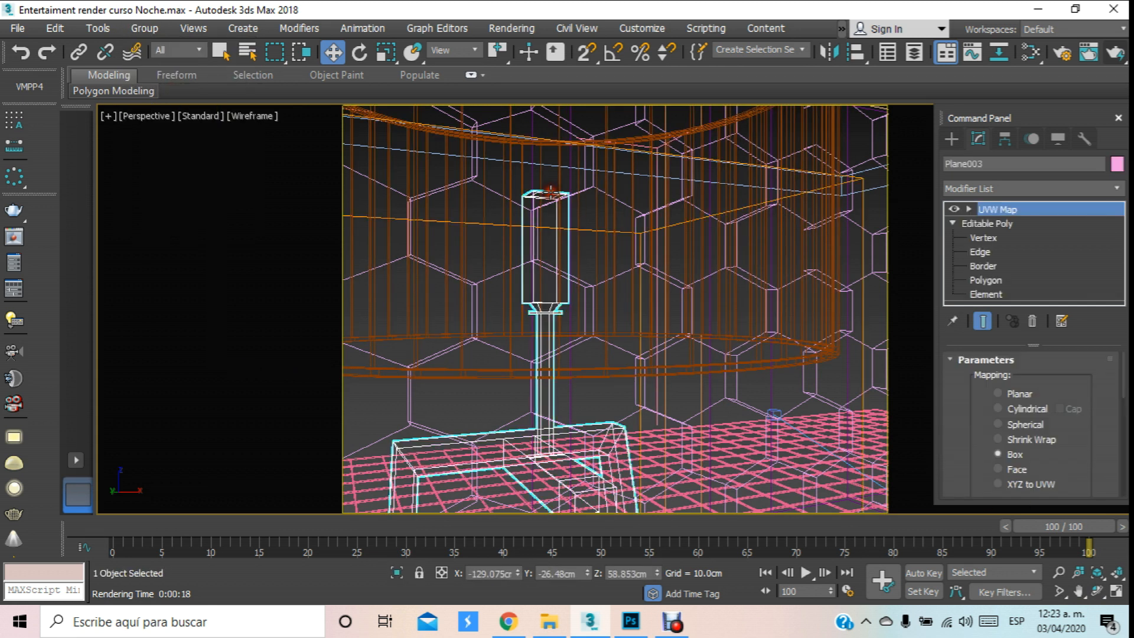
# Select the side and top polygons of the bulb inside the lampshade at the Editable Poly's Polygon level.
pyautogui.click(985, 280)
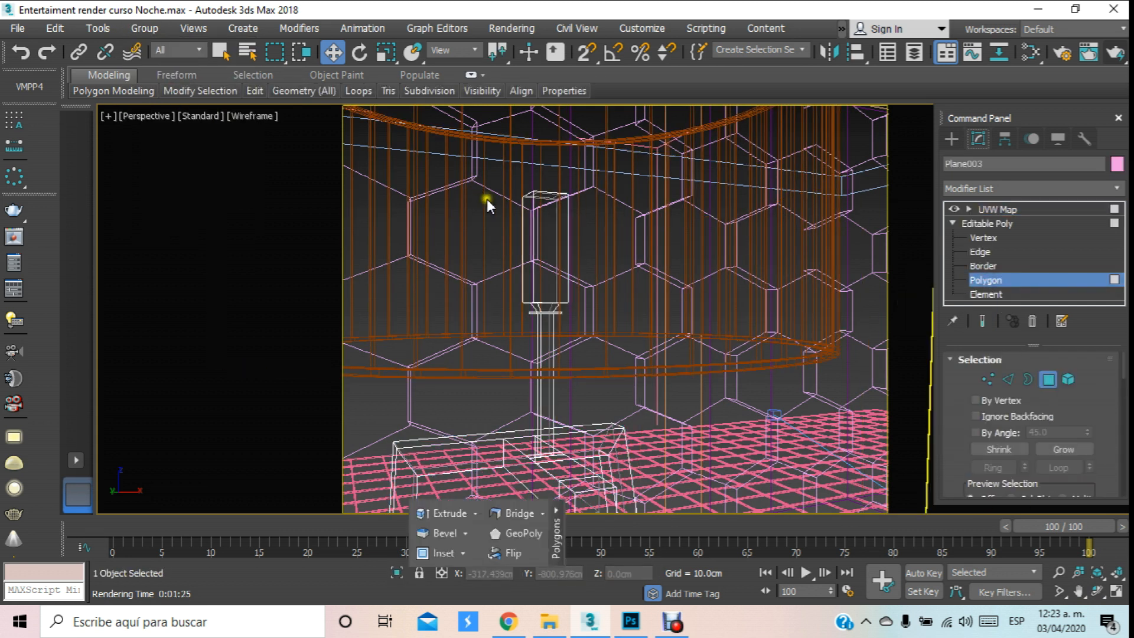
pyautogui.click(540, 207)
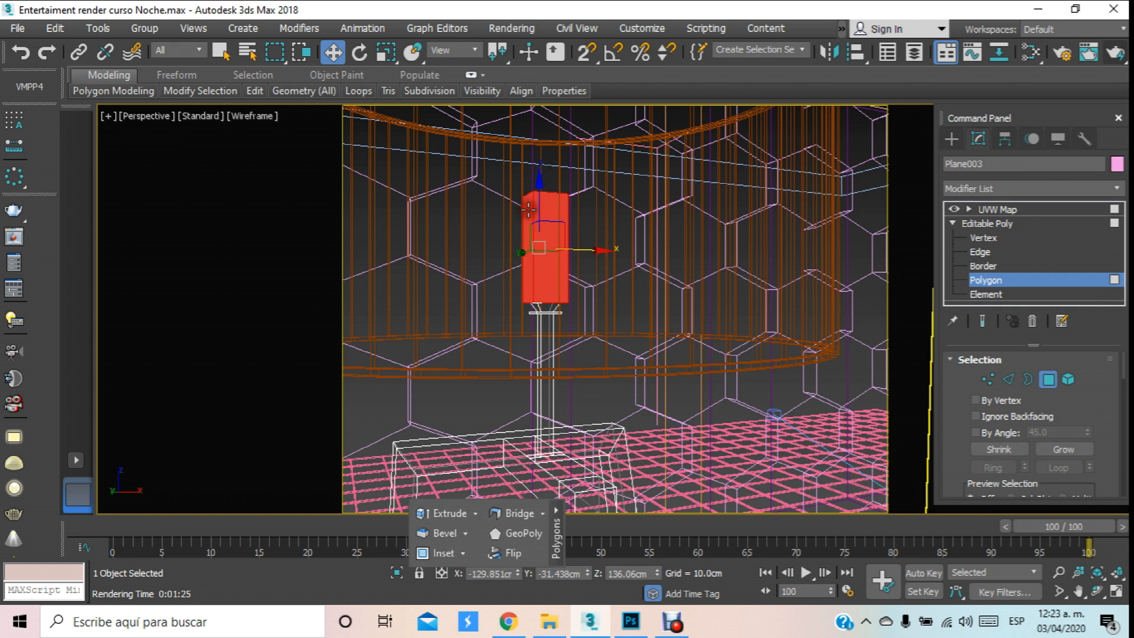
pyautogui.click(612, 245)
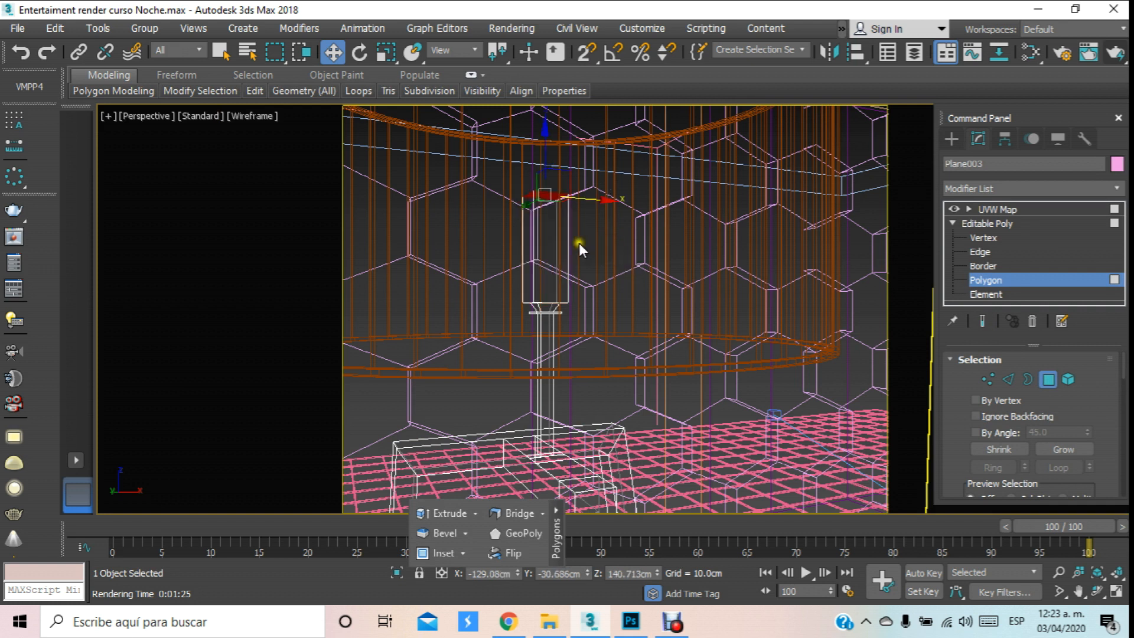
pyautogui.click(564, 236)
pyautogui.keyDown('ctrl'); pyautogui.click(528, 222); pyautogui.keyUp('ctrl')
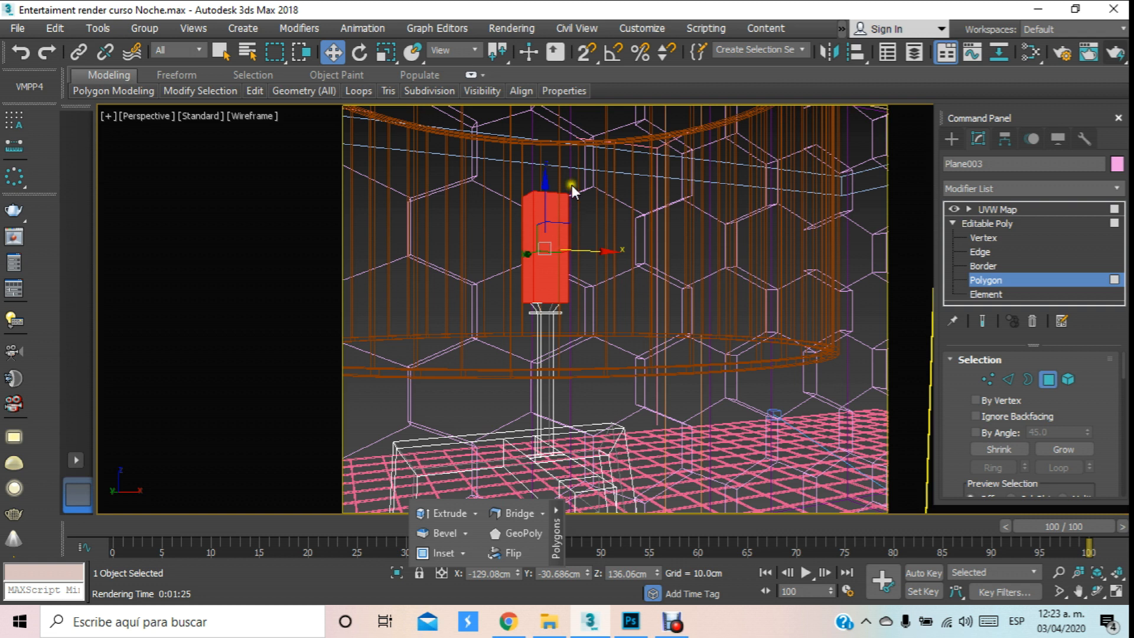
pyautogui.keyDown('ctrl'); pyautogui.moveTo(583, 179); pyautogui.dragTo(507, 235); pyautogui.keyUp('ctrl')
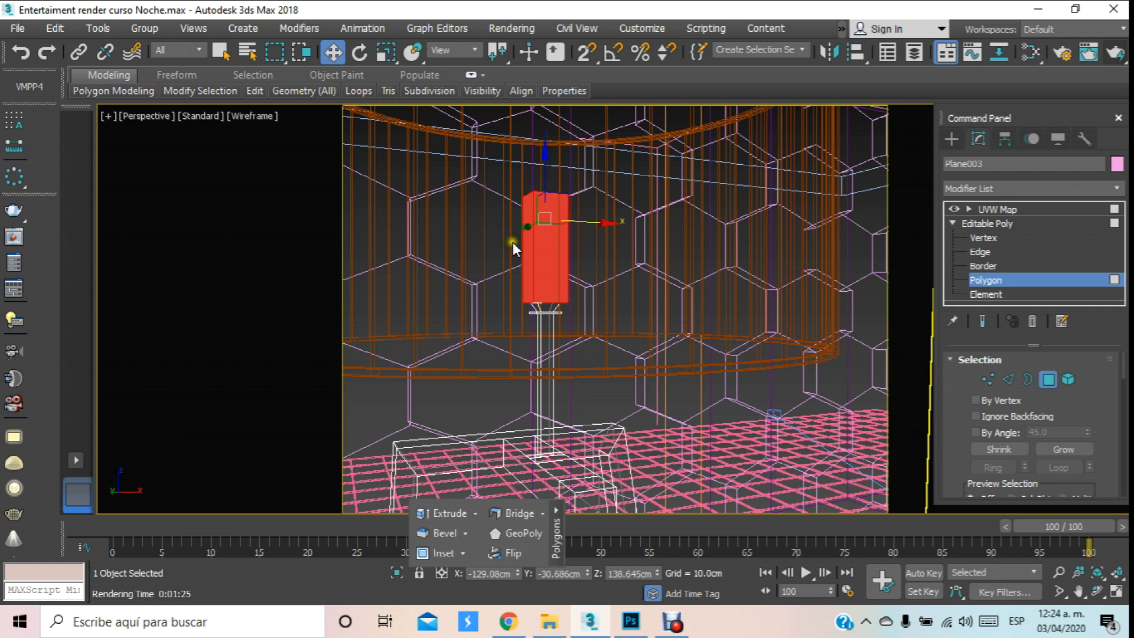
# Check the light material in the Slate Material Editor, leave polygon editing, close the Lampara Zet group and return to the camera view.
pyautogui.press('m')
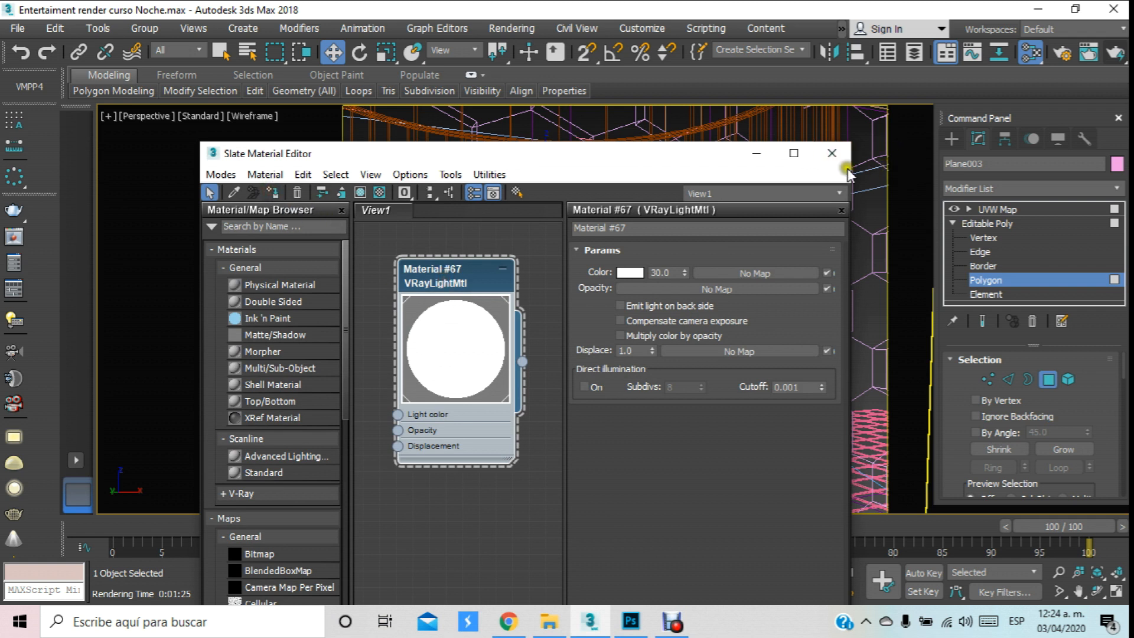
pyautogui.click(831, 158)
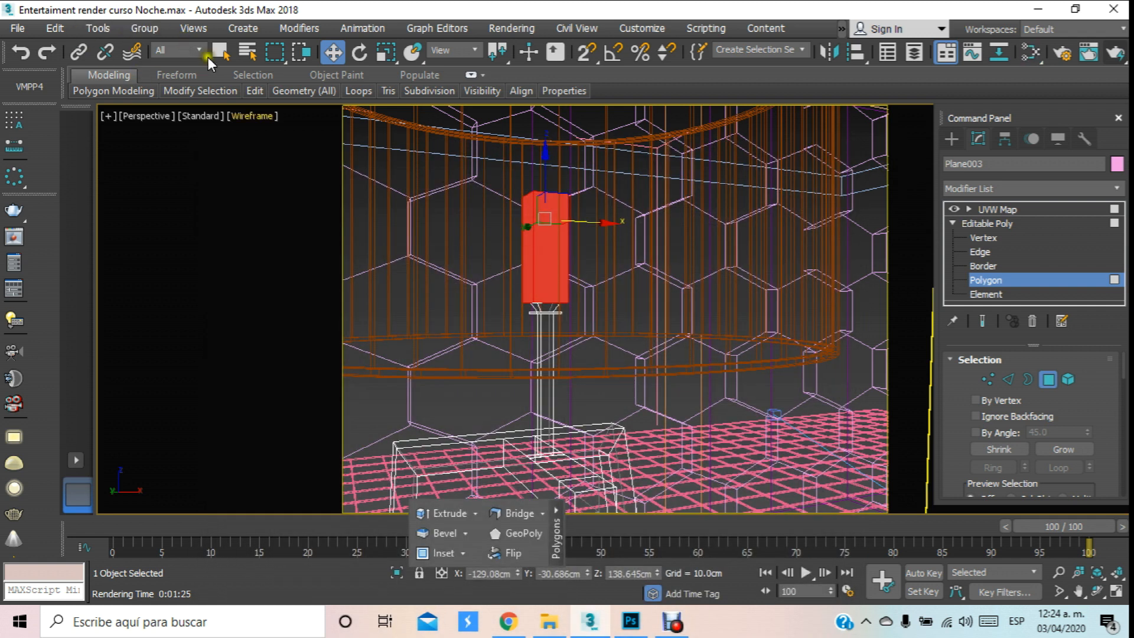
pyautogui.click(1001, 280)
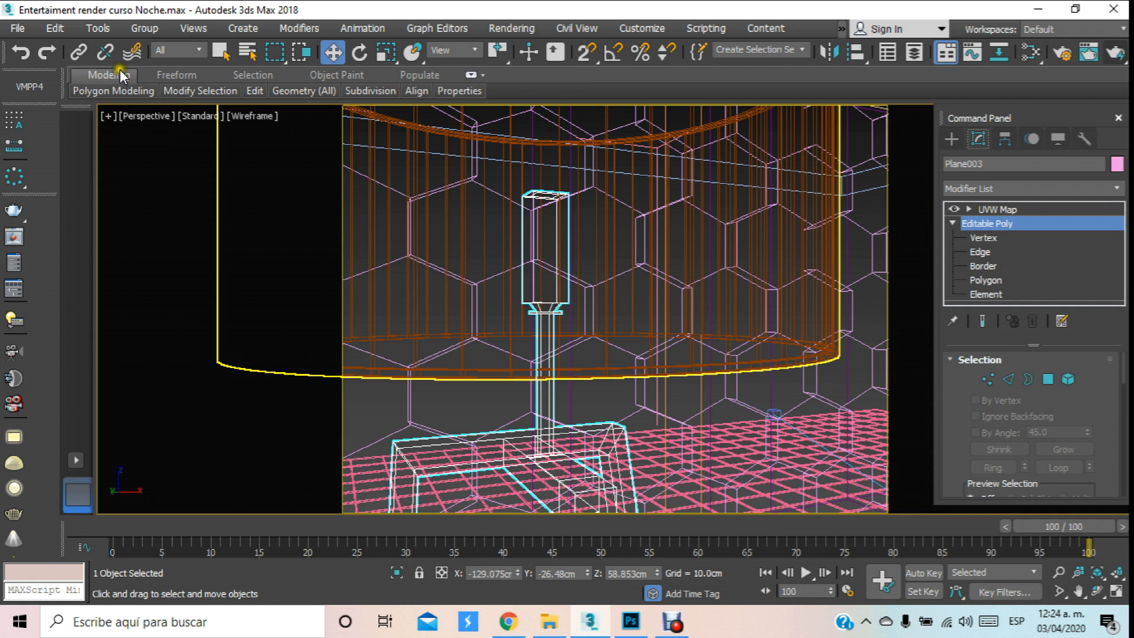
pyautogui.click(145, 28)
pyautogui.click(152, 138)
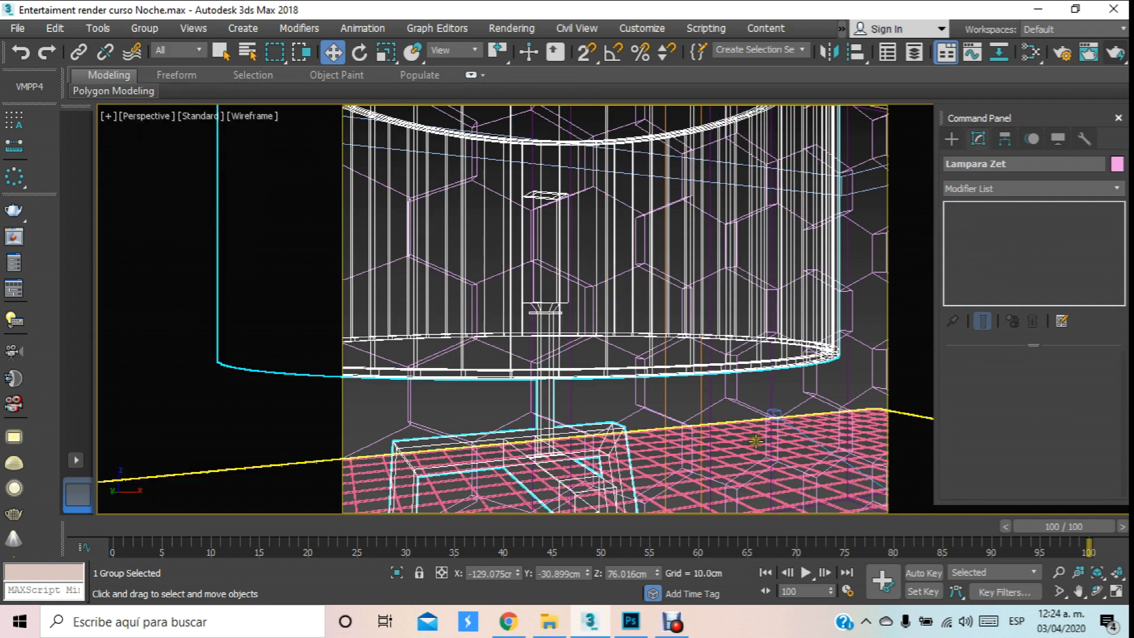
pyautogui.press('c')
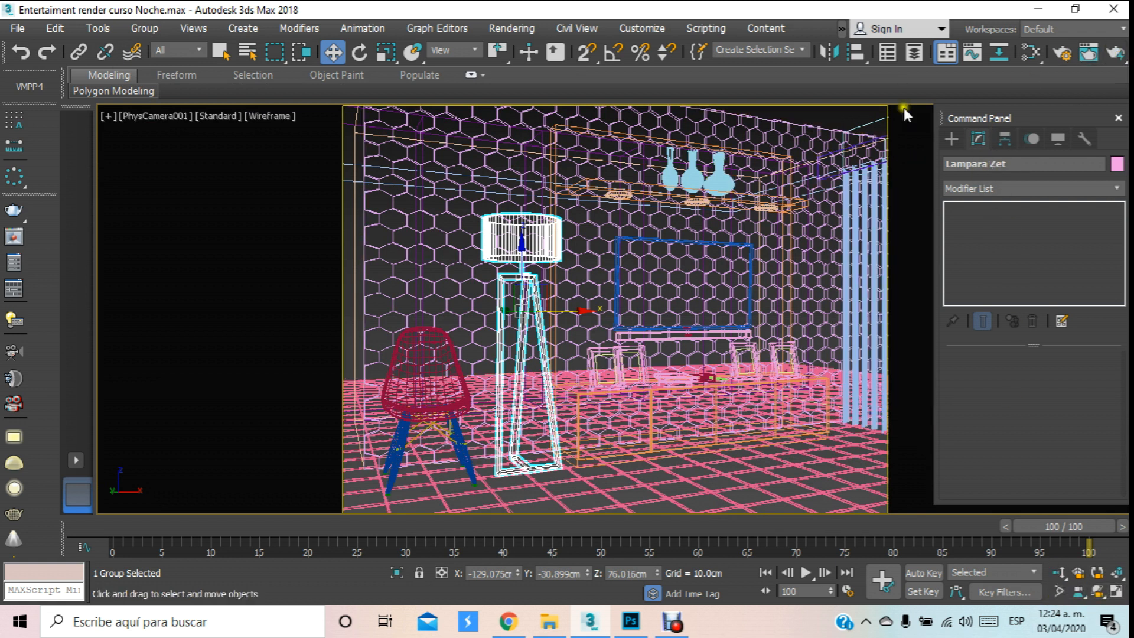
# In the V-Ray frame buffer, redraw the render region around the floor lamp's shade and test-render it.
pyautogui.click(19, 236)
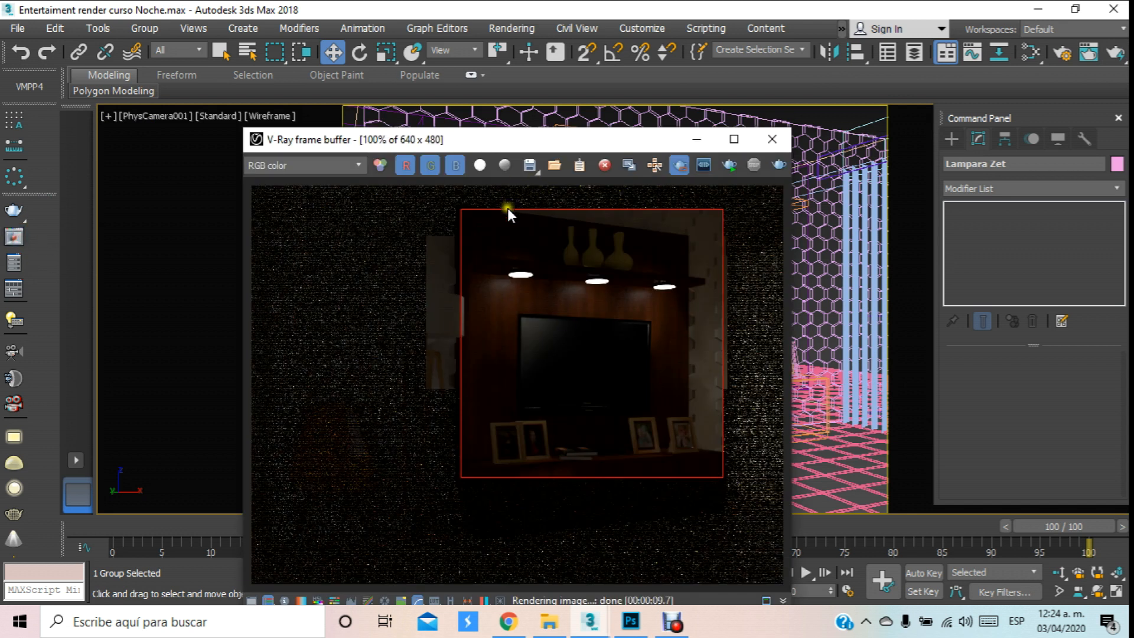
pyautogui.click(680, 165)
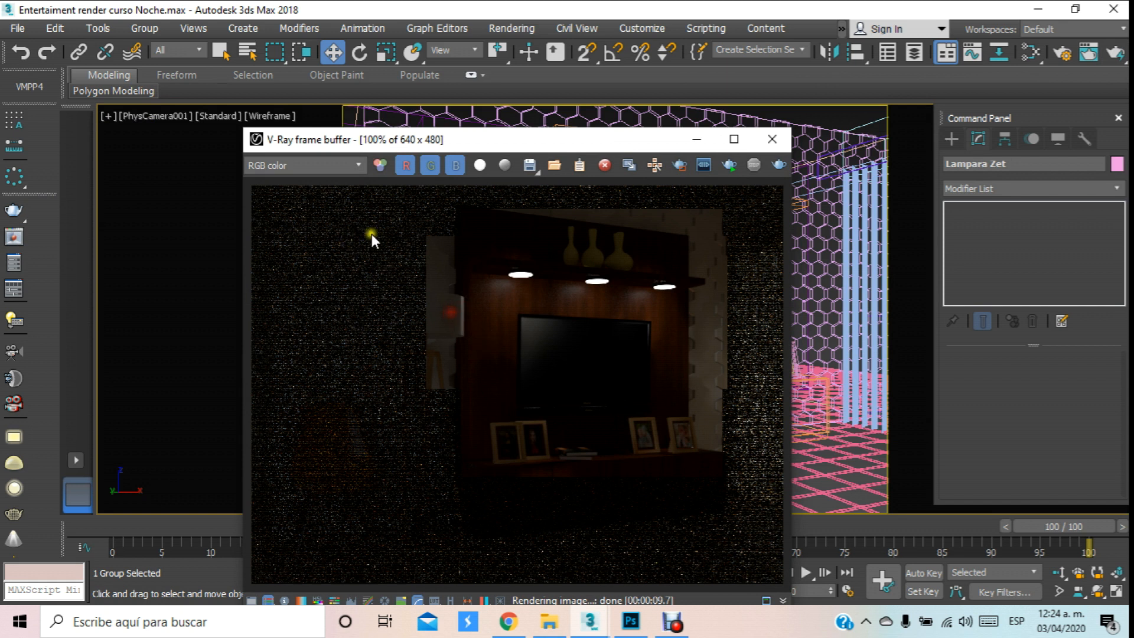
pyautogui.click(680, 165)
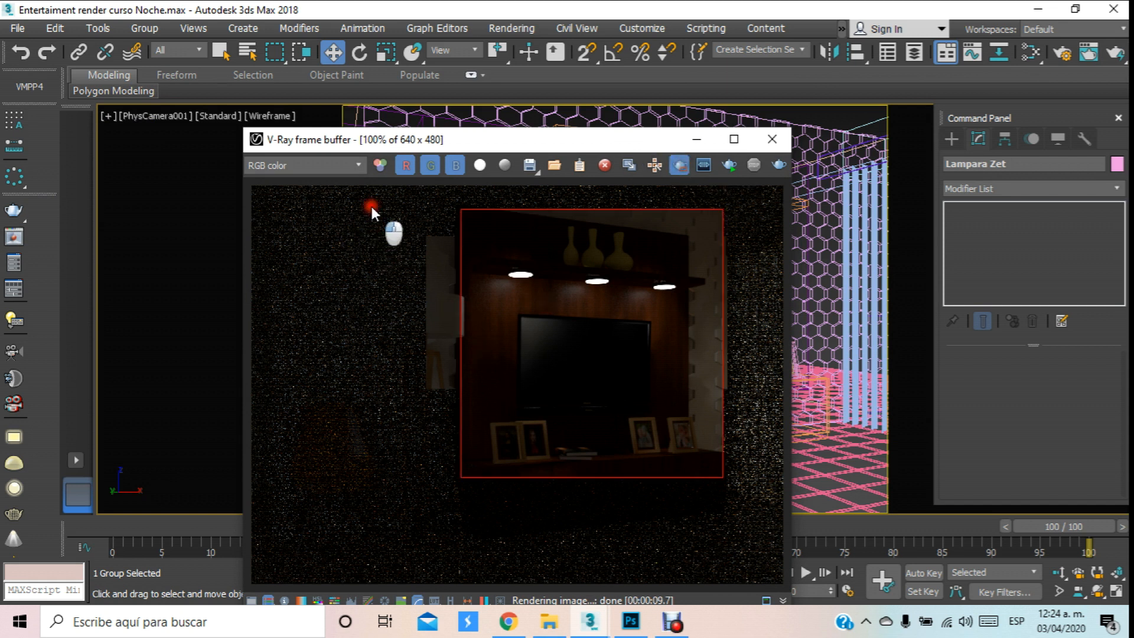
pyautogui.moveTo(372, 207); pyautogui.dragTo(534, 368)
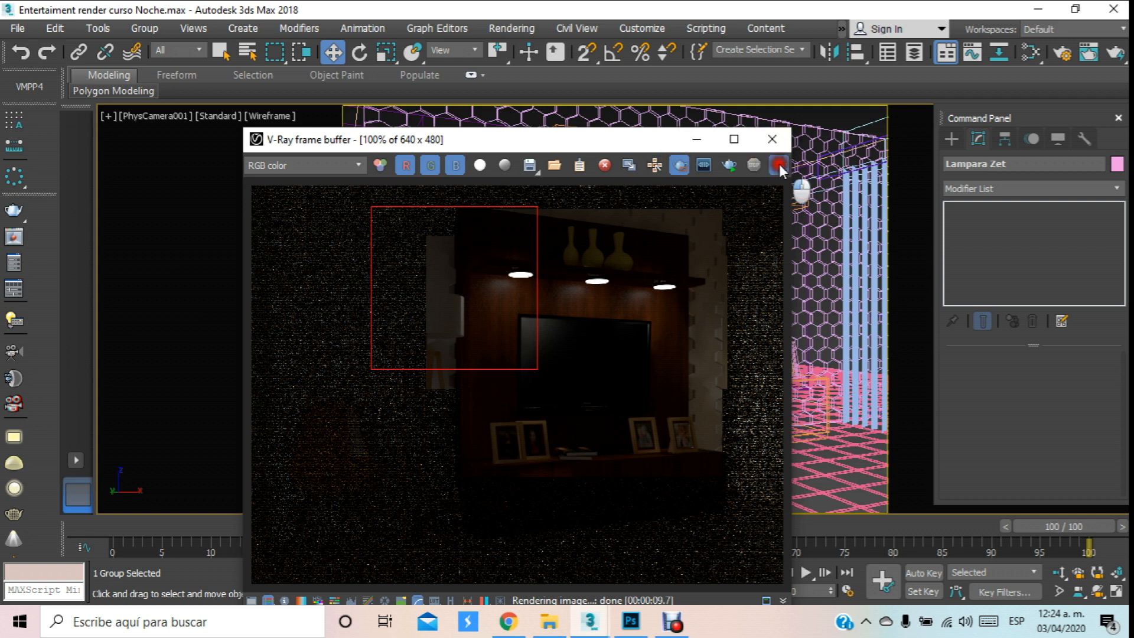
pyautogui.click(779, 164)
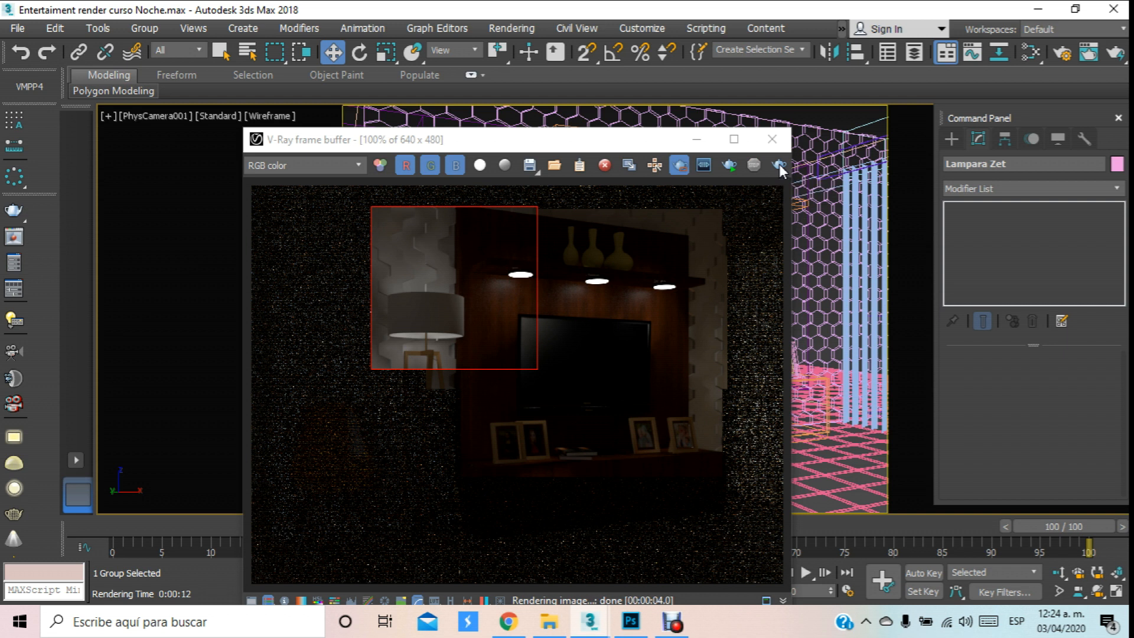
# Turn off the render region and render the full camera view, moving the frame buffer away from the scene's centre.
pyautogui.click(679, 165)
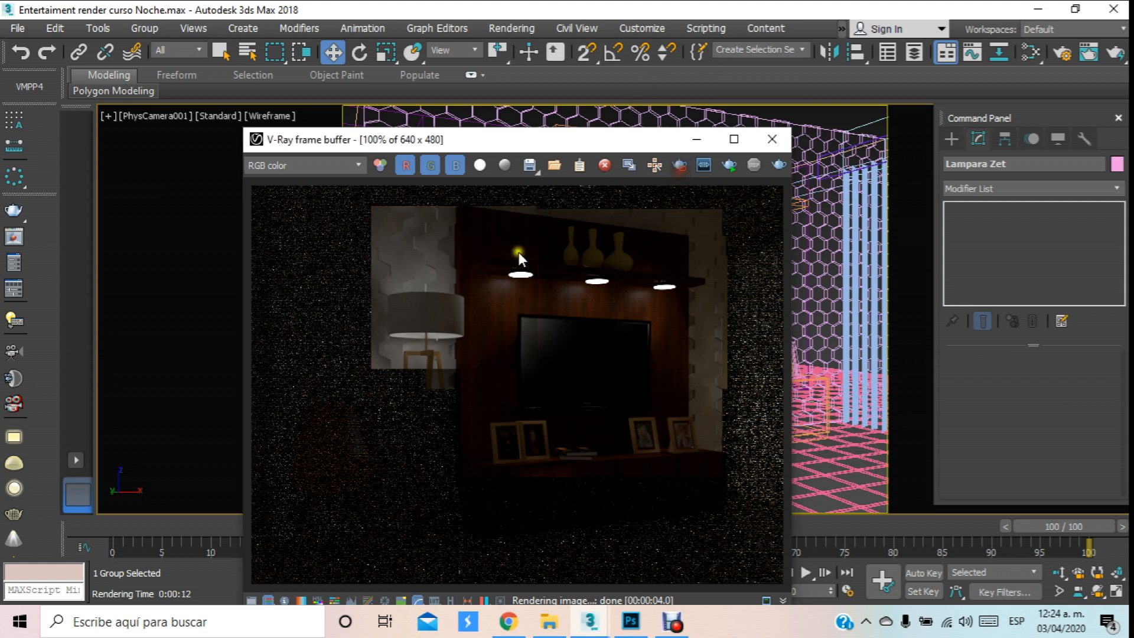
pyautogui.click(774, 166)
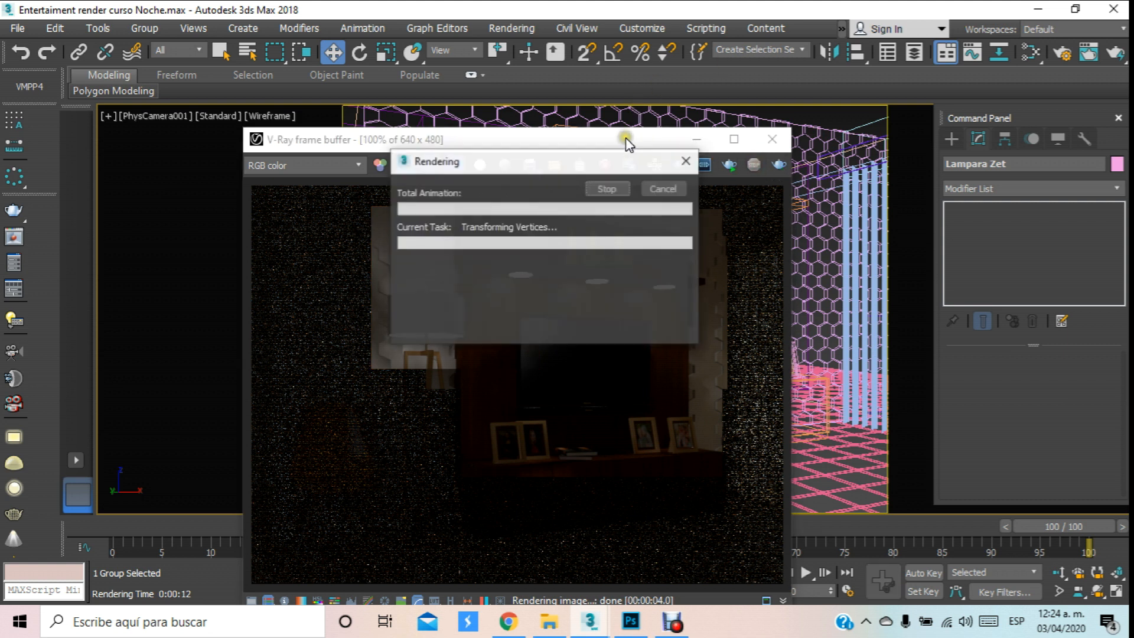
pyautogui.moveTo(626, 142); pyautogui.dragTo(732, 85)
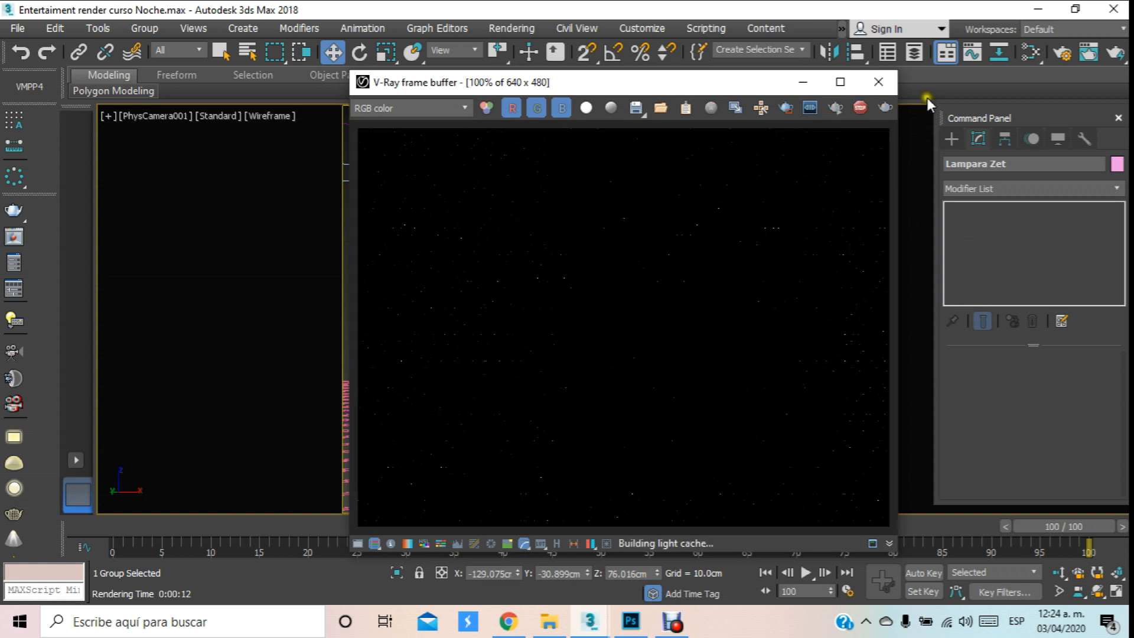
# Compare the reference images Entertainment Night 1 and Night 2 from File Explorer with the 3ds Max render, closing the frame buffer when done.
pyautogui.click(549, 622)
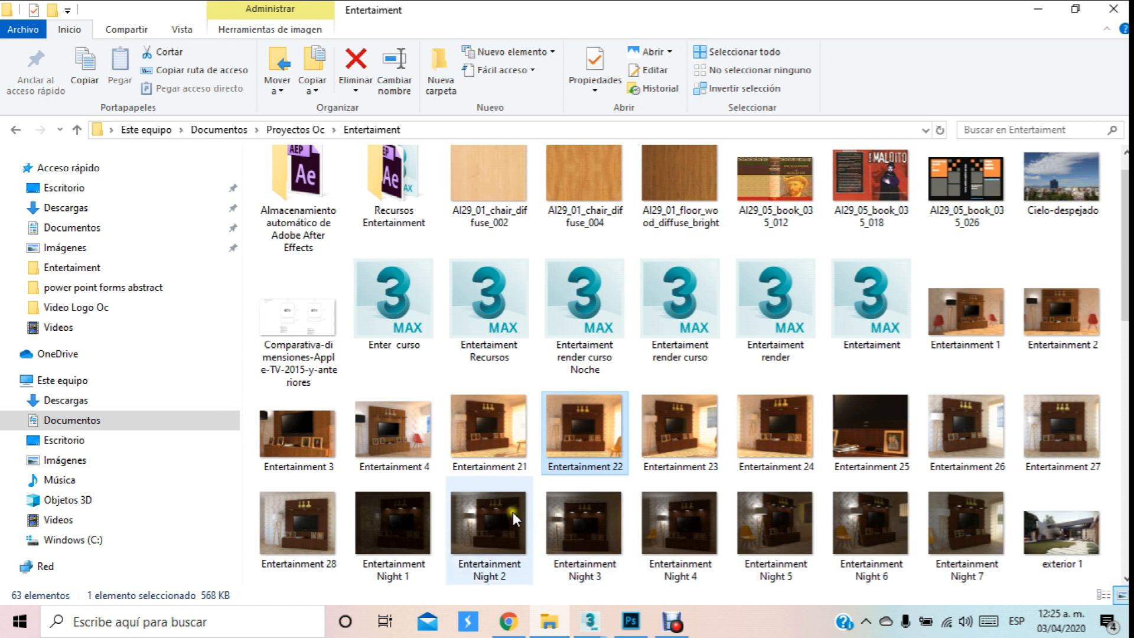
pyautogui.click(400, 511)
pyautogui.doubleClick(400, 511)
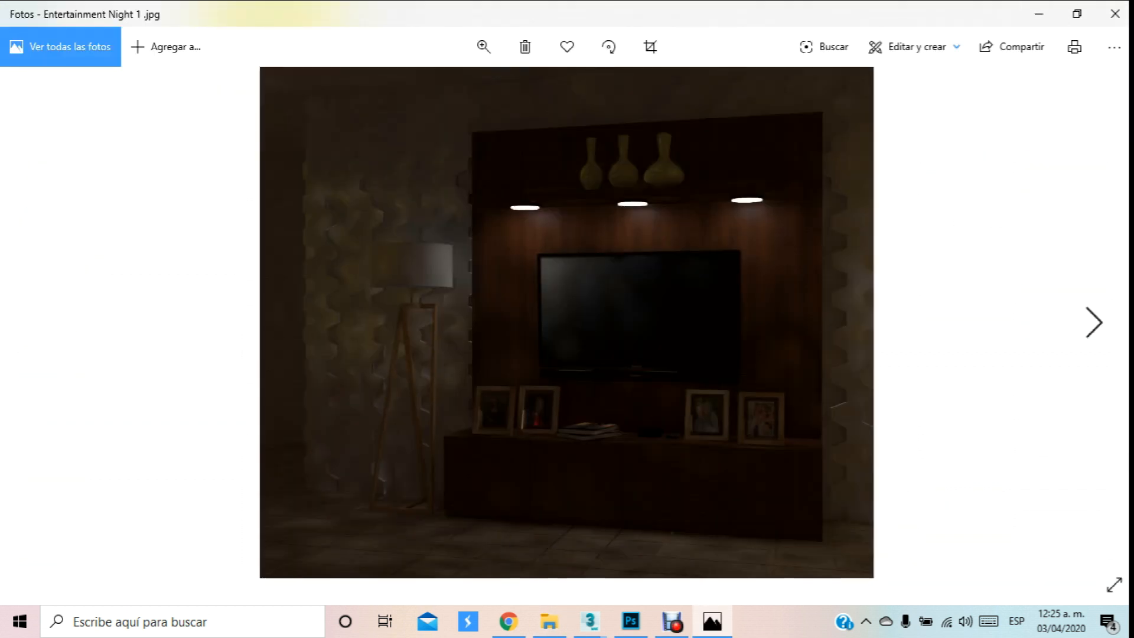
pyautogui.click(1100, 413)
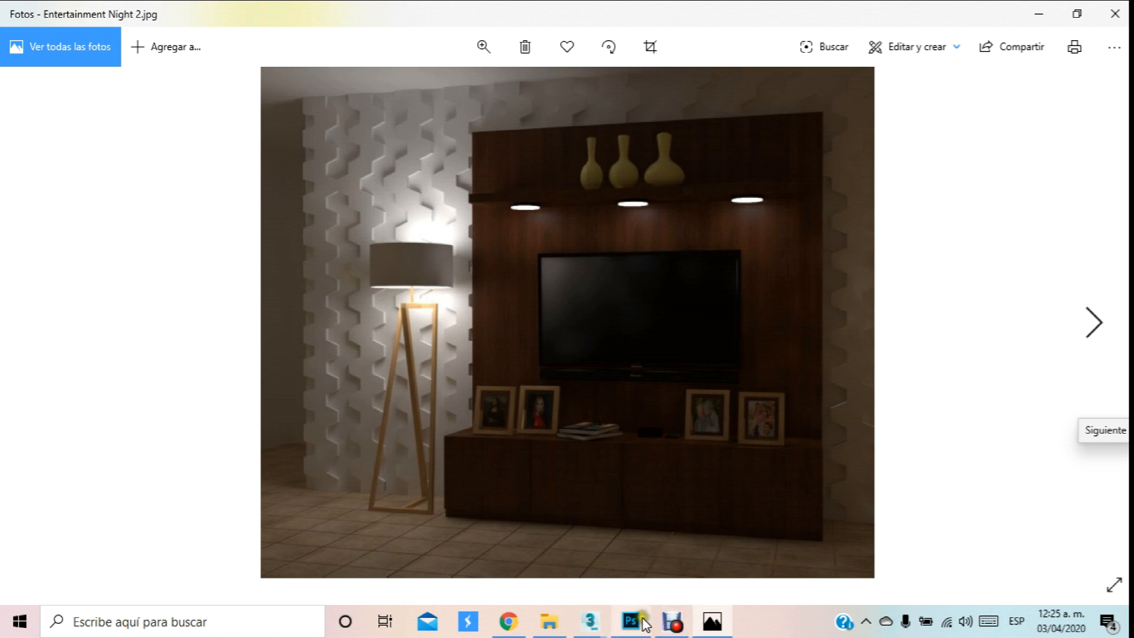
pyautogui.moveTo(589, 621)
pyautogui.click(638, 558)
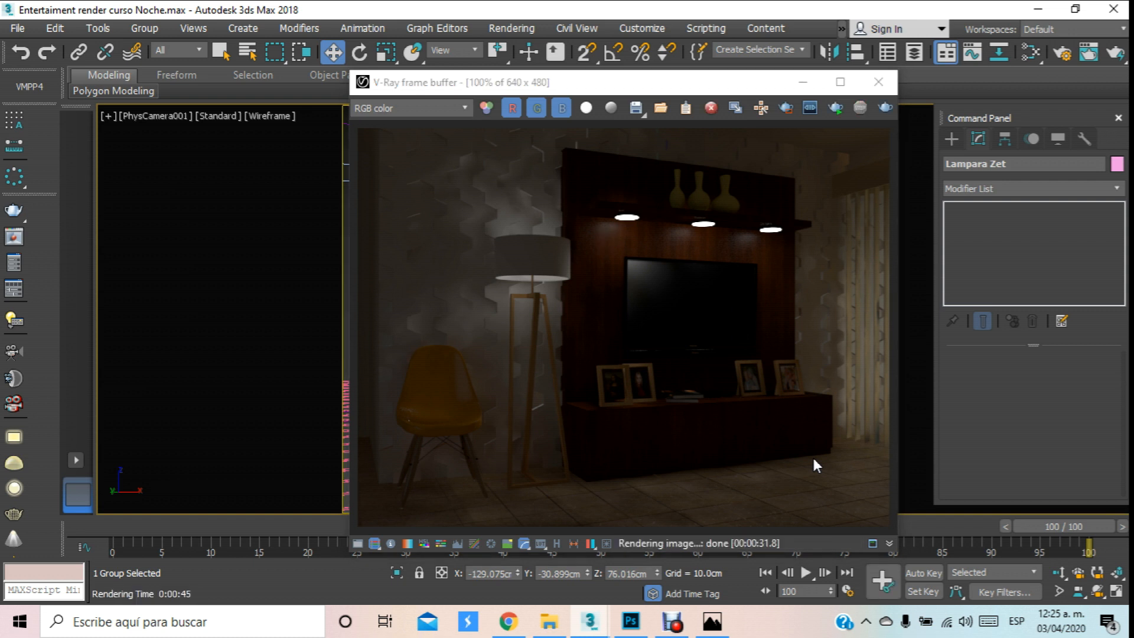
pyautogui.click(878, 82)
# In the top view, draw a plane VRayLight centred on the floor lamp, about 13.7 cm half-length by 15.5 cm half-width.
pyautogui.press('t')
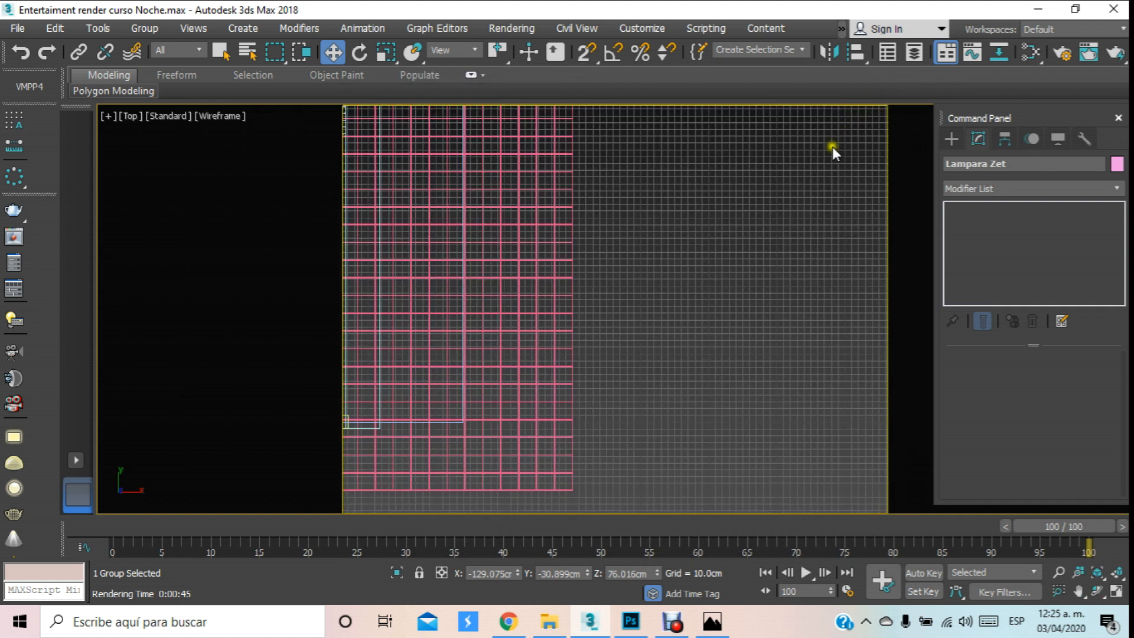
pyautogui.scroll(-5, 481, 230)
pyautogui.scroll(8, 470, 232)
pyautogui.moveTo(436, 249); pyautogui.dragTo(721, 275, button='middle')
pyautogui.click(953, 139)
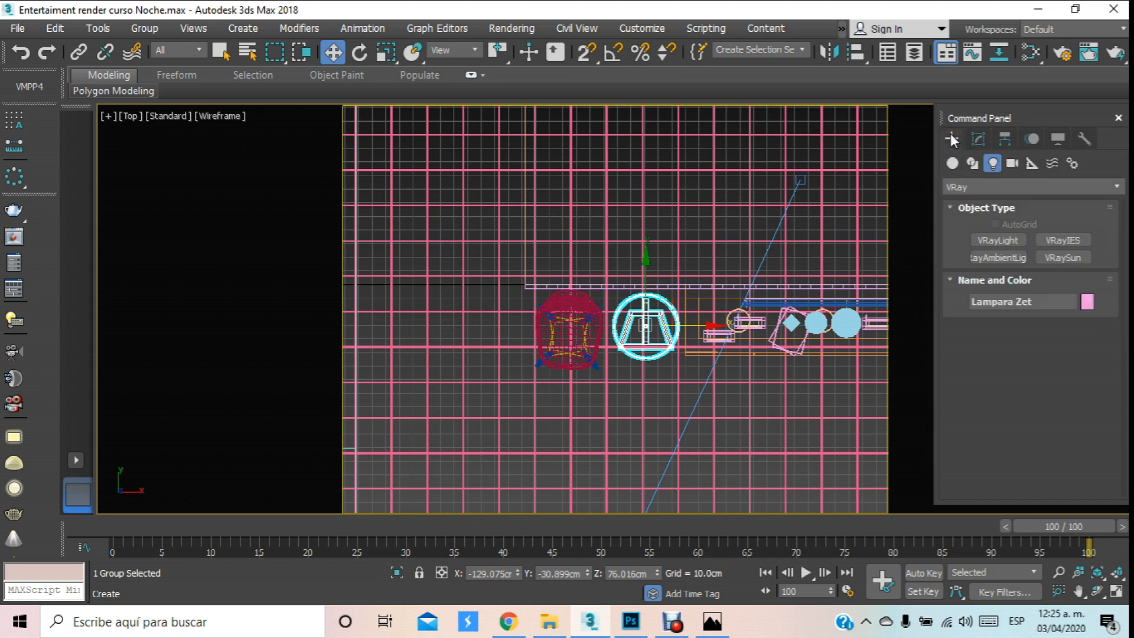
pyautogui.click(991, 163)
pyautogui.click(998, 240)
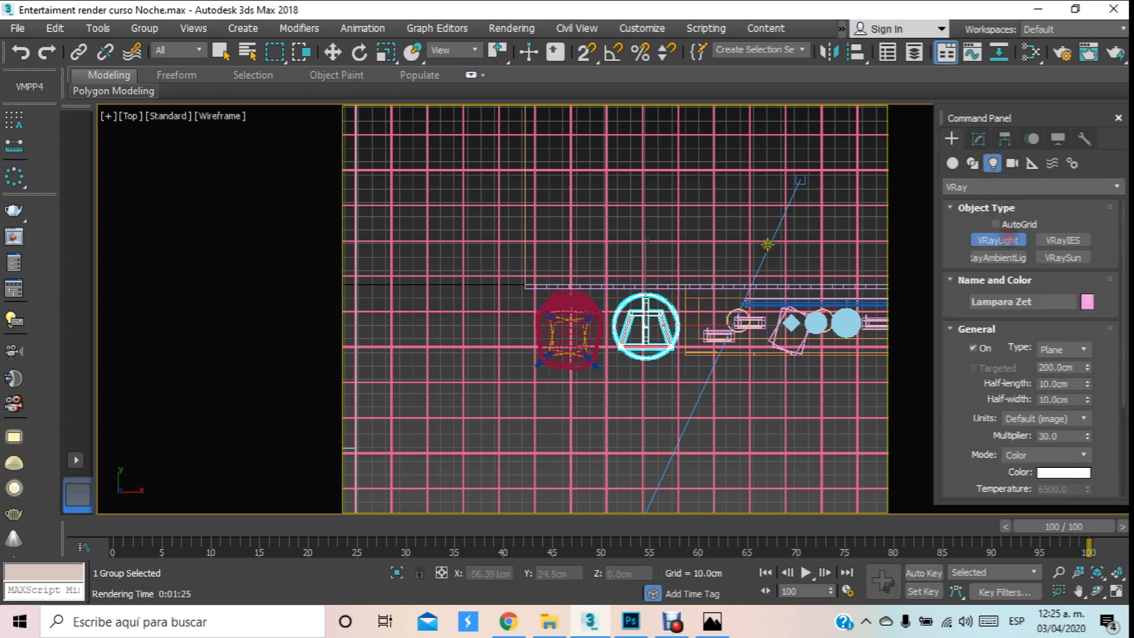
pyautogui.scroll(4, 650, 328)
pyautogui.scroll(3, 540, 294)
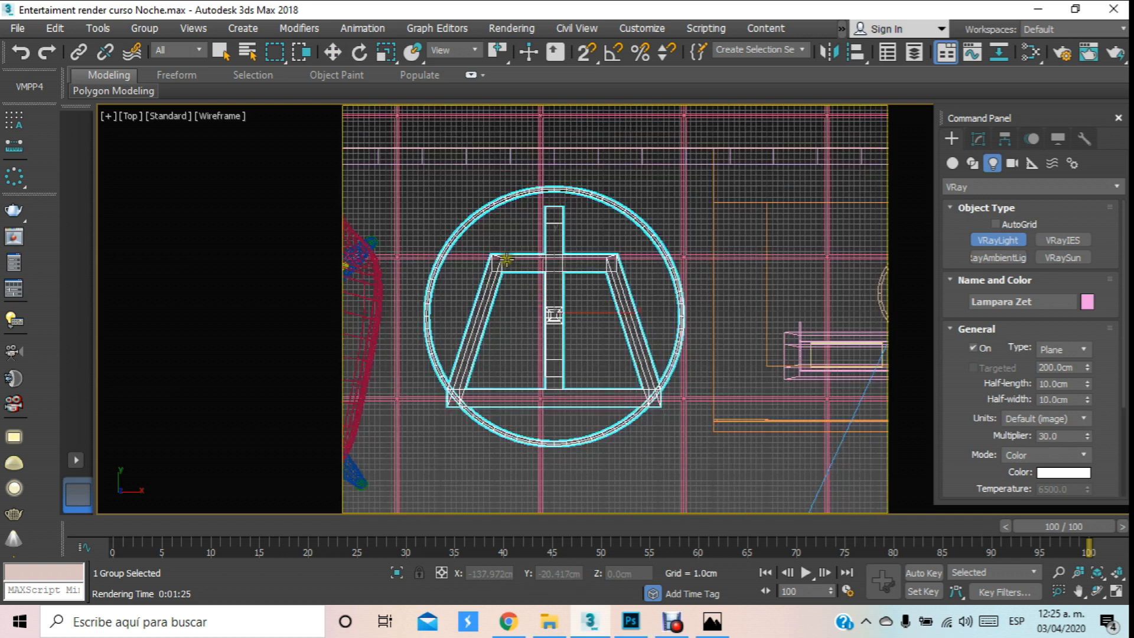
pyautogui.moveTo(484, 236); pyautogui.dragTo(654, 423)
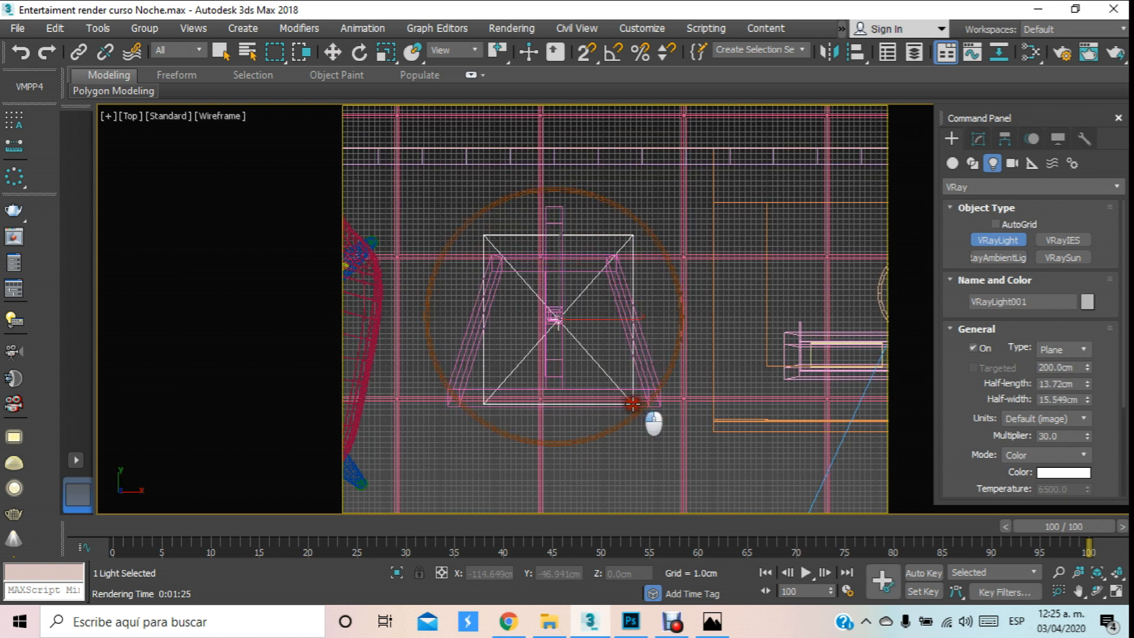
# Change the new light's type to Sphere and scale it uniformly to about 160% so it nearly fills the lampshade.
pyautogui.click(1082, 349)
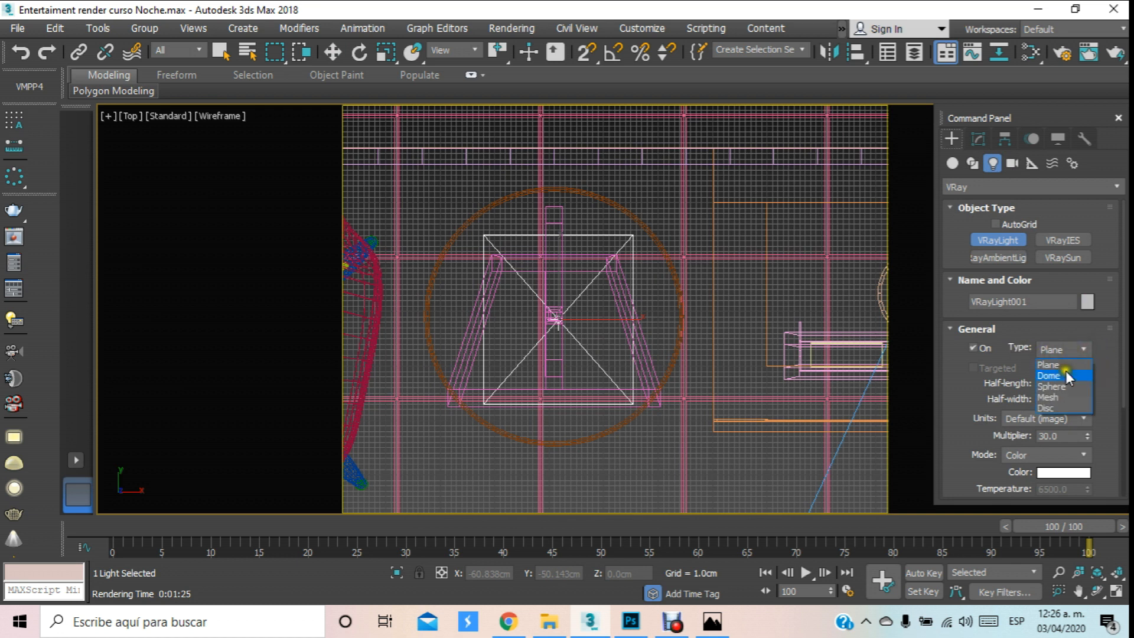
pyautogui.click(1061, 387)
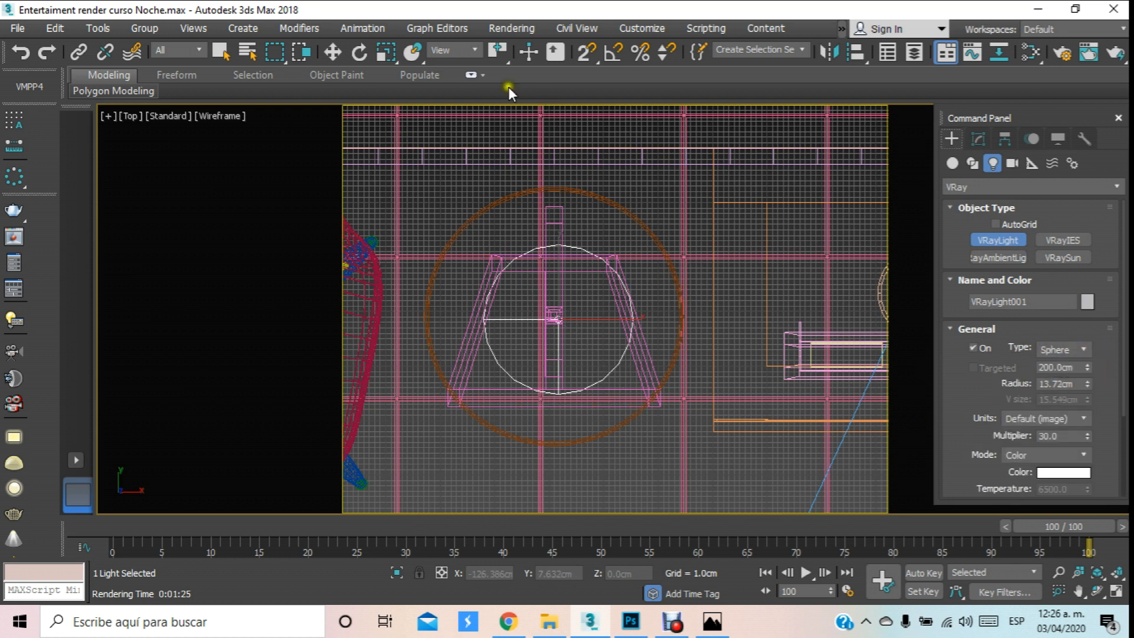
pyautogui.click(381, 59)
pyautogui.moveTo(577, 304); pyautogui.dragTo(759, 231)
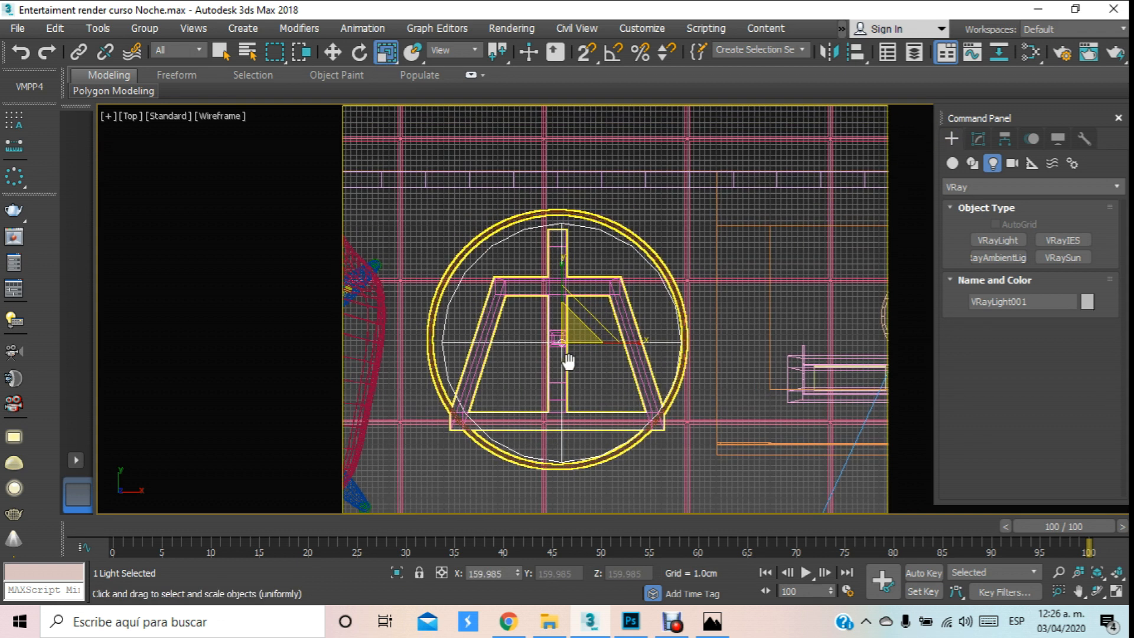
# In the front view, raise the sphere light into the lampshade at about Z 139 cm and return to the camera view.
pyautogui.press('f')
pyautogui.scroll(-5, 569, 361)
pyautogui.moveTo(568, 362); pyautogui.dragTo(697, 317, button='middle')
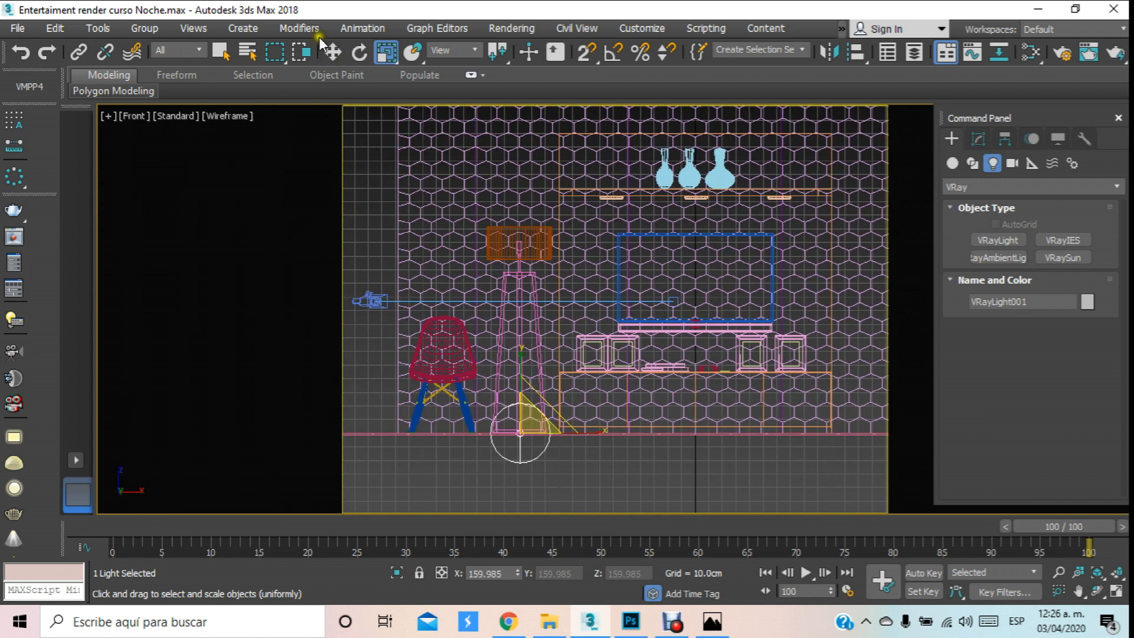
pyautogui.click(332, 52)
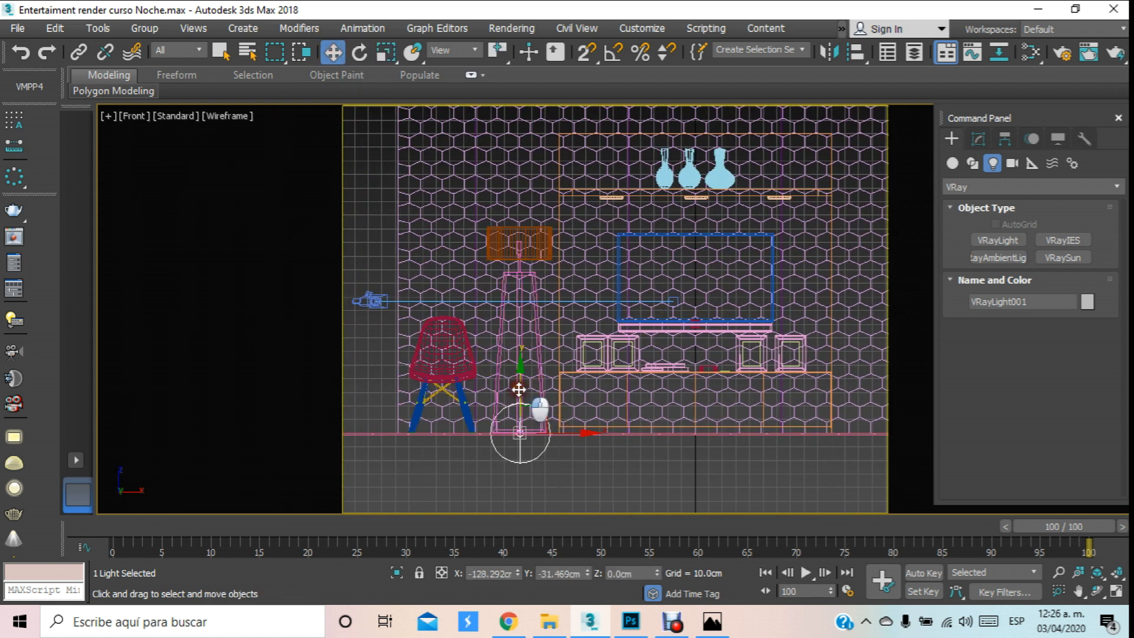
pyautogui.moveTo(539, 408); pyautogui.dragTo(558, 199)
pyautogui.scroll(5, 558, 201)
pyautogui.moveTo(543, 223); pyautogui.dragTo(618, 199, button='middle')
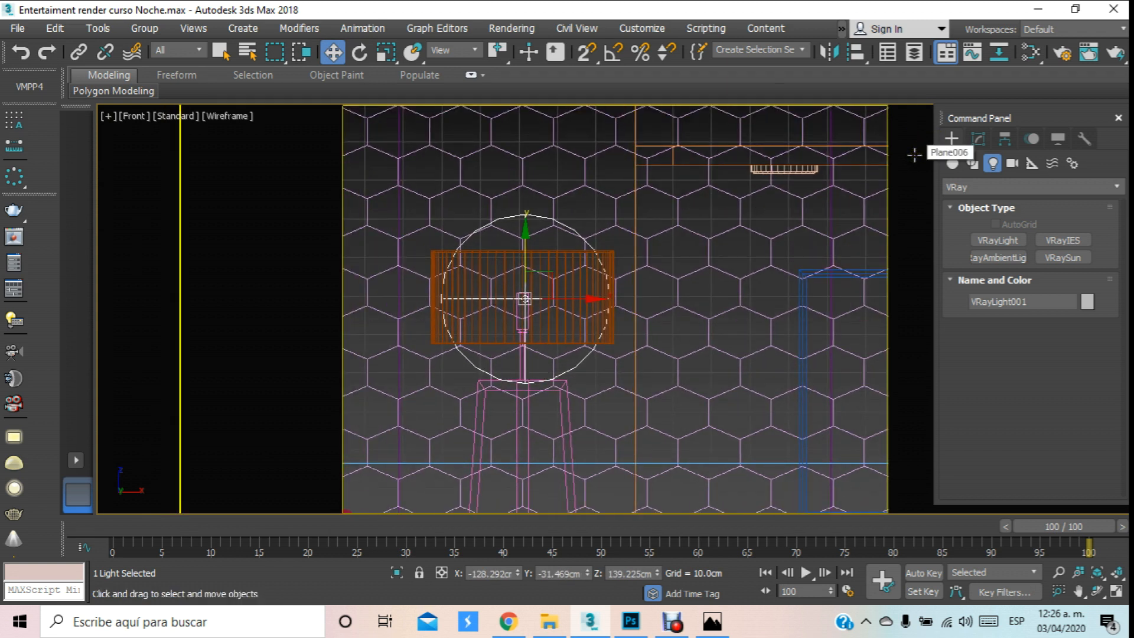
pyautogui.press('c')
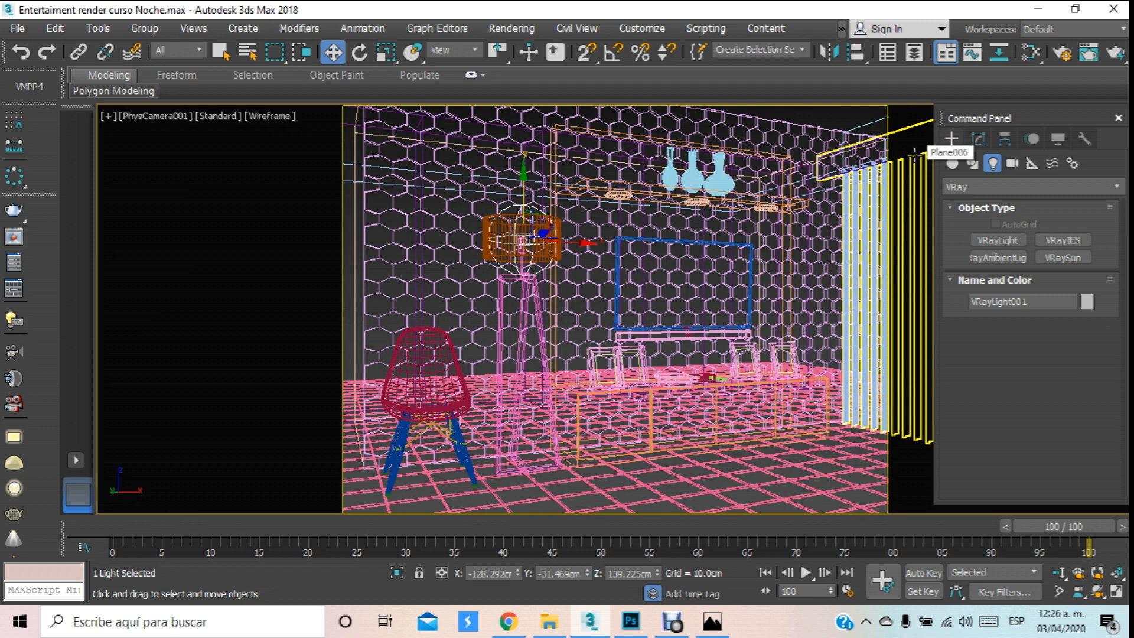
pyautogui.click(1117, 53)
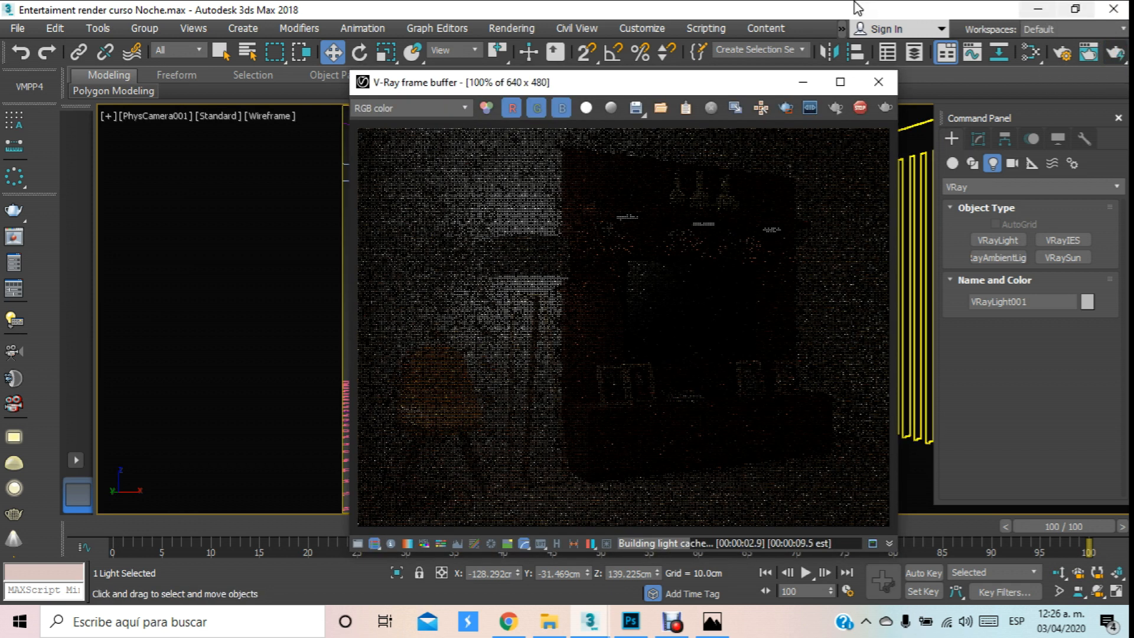
pyautogui.click(872, 81)
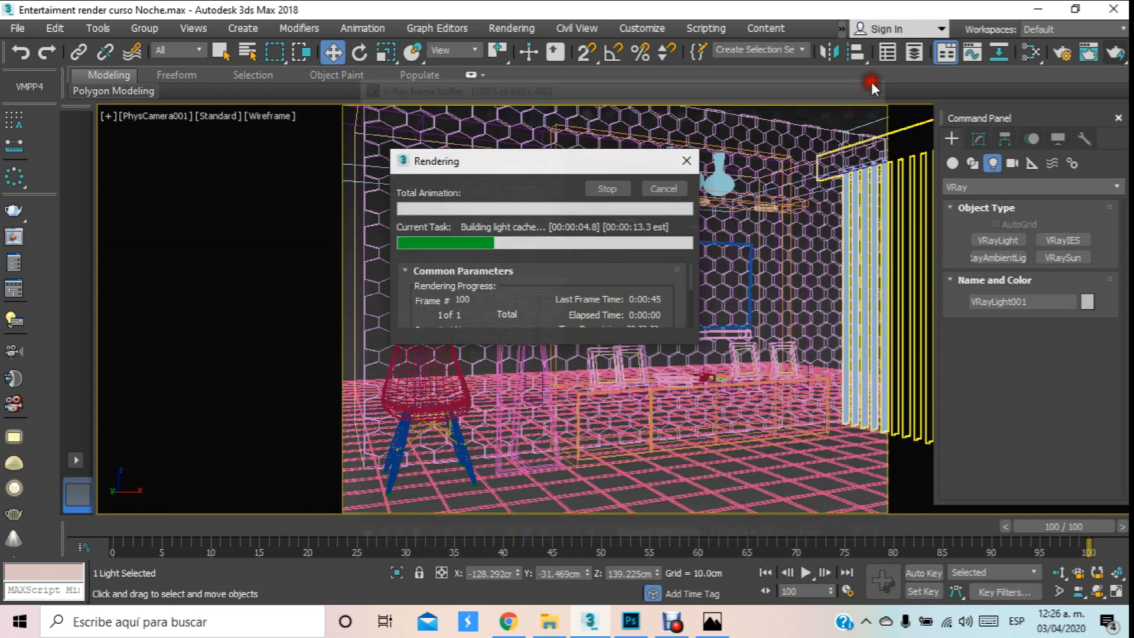
pyautogui.click(619, 183)
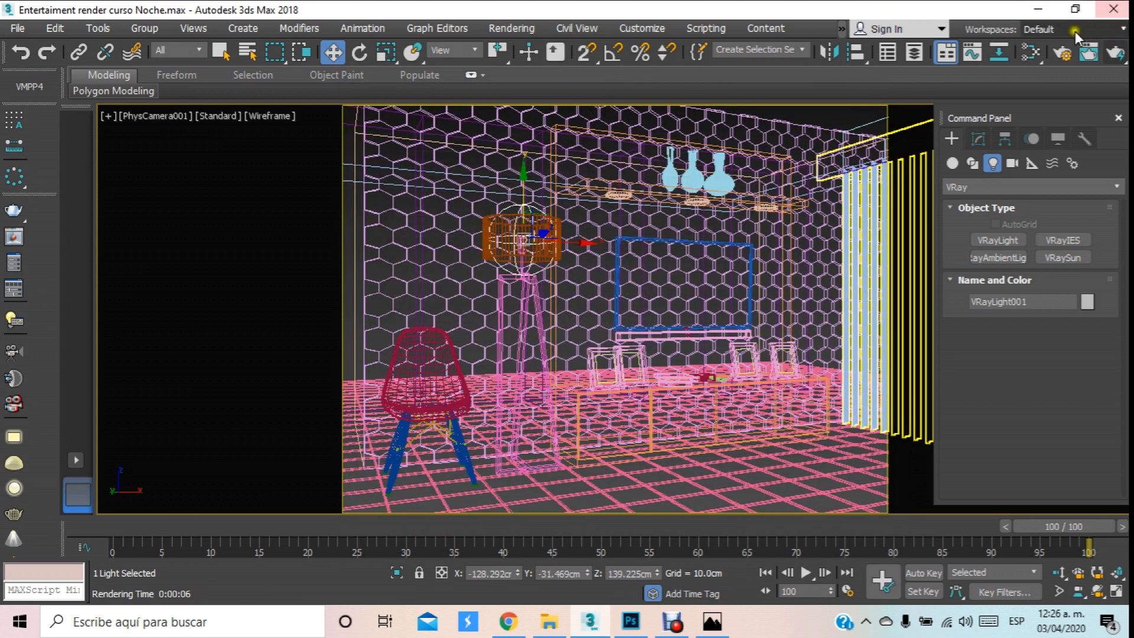
# Test-render a region around the lampshade with the sphere light, moving the frame buffer to uncover the lamp.
pyautogui.click(15, 235)
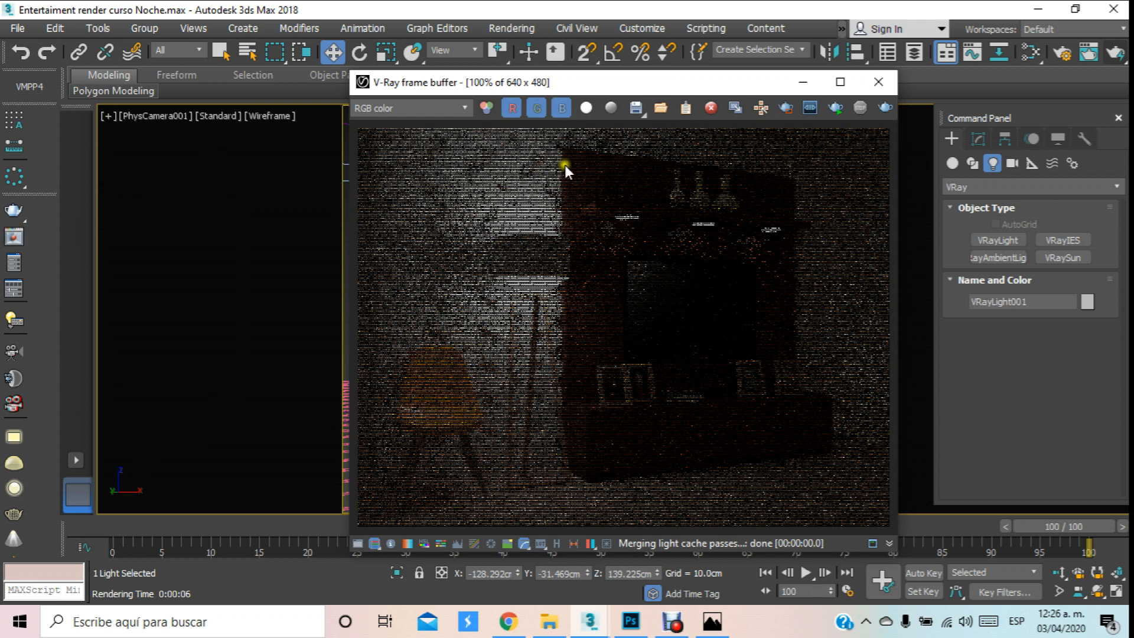
pyautogui.click(785, 108)
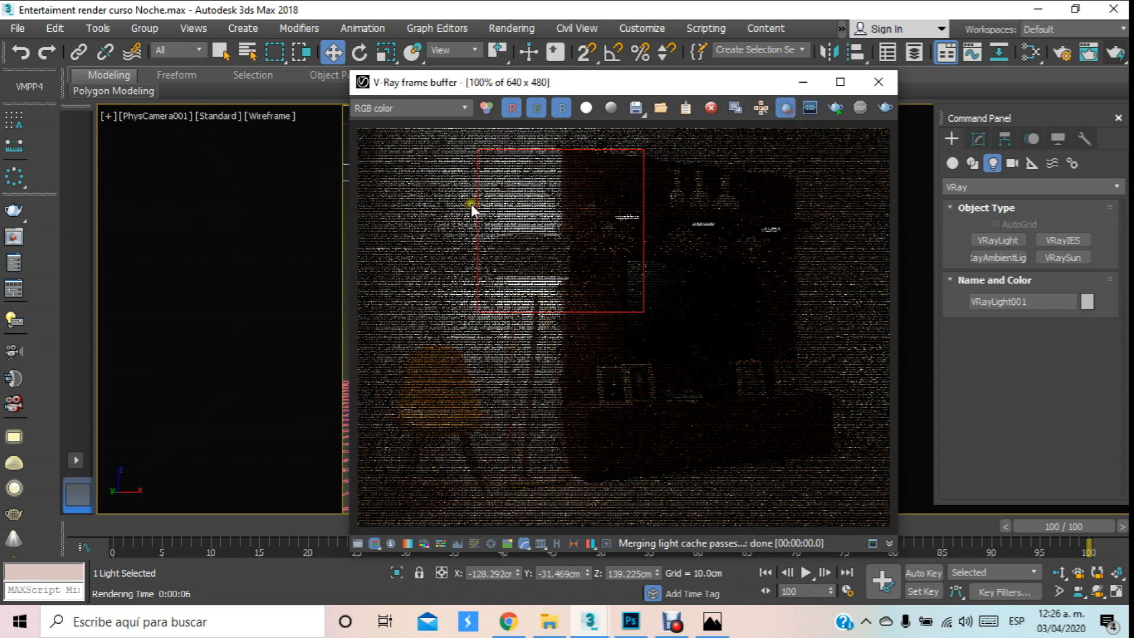
pyautogui.moveTo(459, 198); pyautogui.dragTo(599, 342)
pyautogui.click(881, 106)
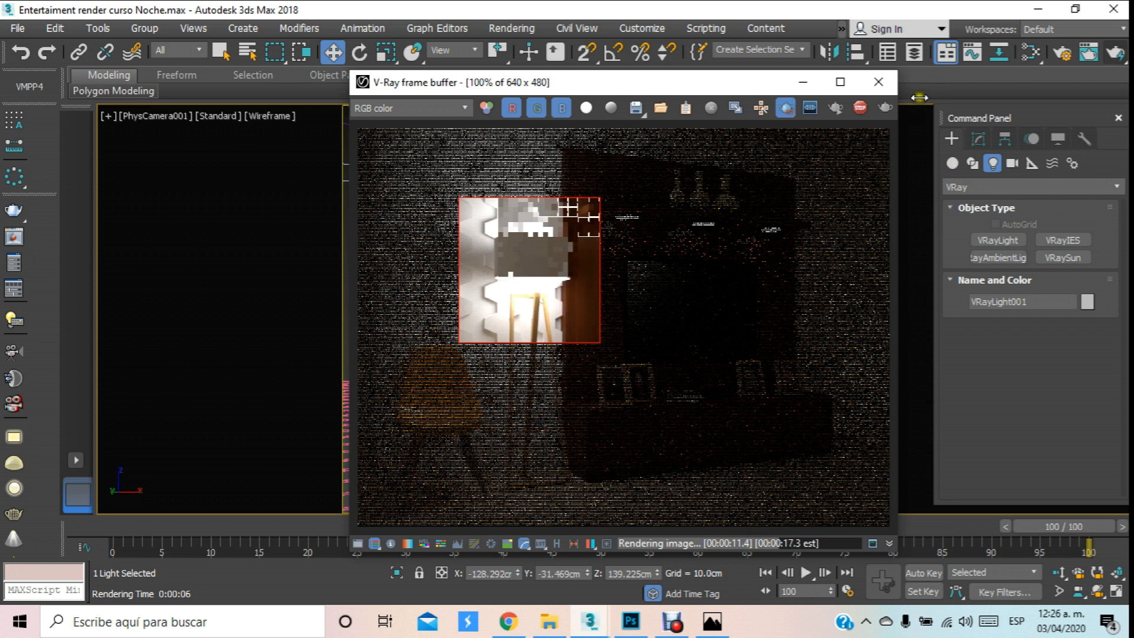
pyautogui.moveTo(684, 83); pyautogui.dragTo(543, 261)
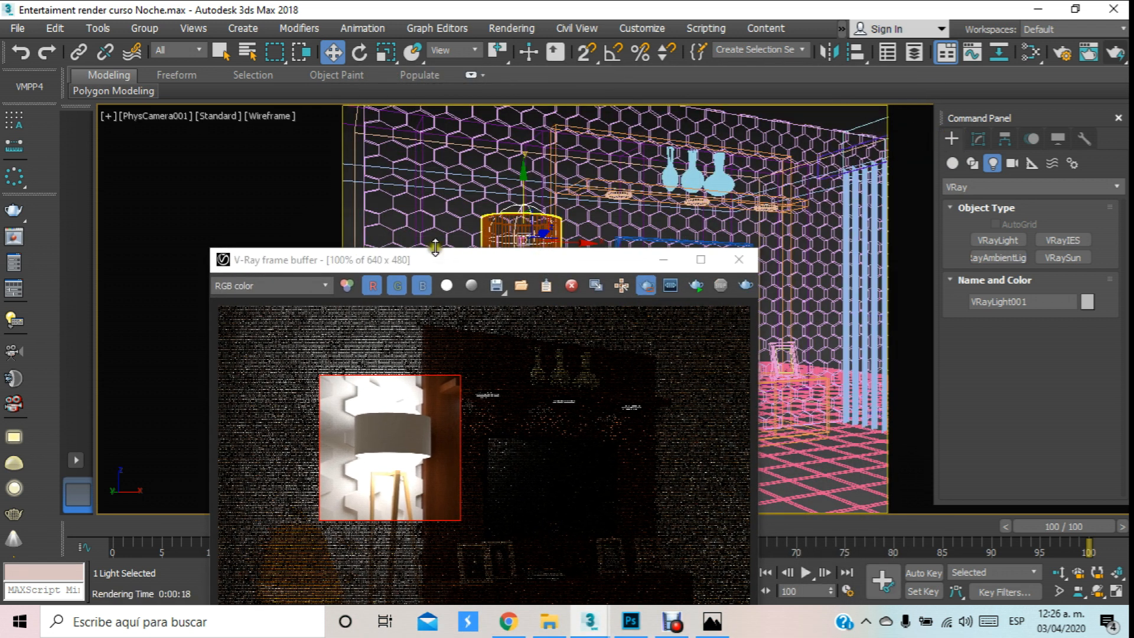
# Make the floor lamp's sphere VRayLight invisible in its options.
pyautogui.click(977, 137)
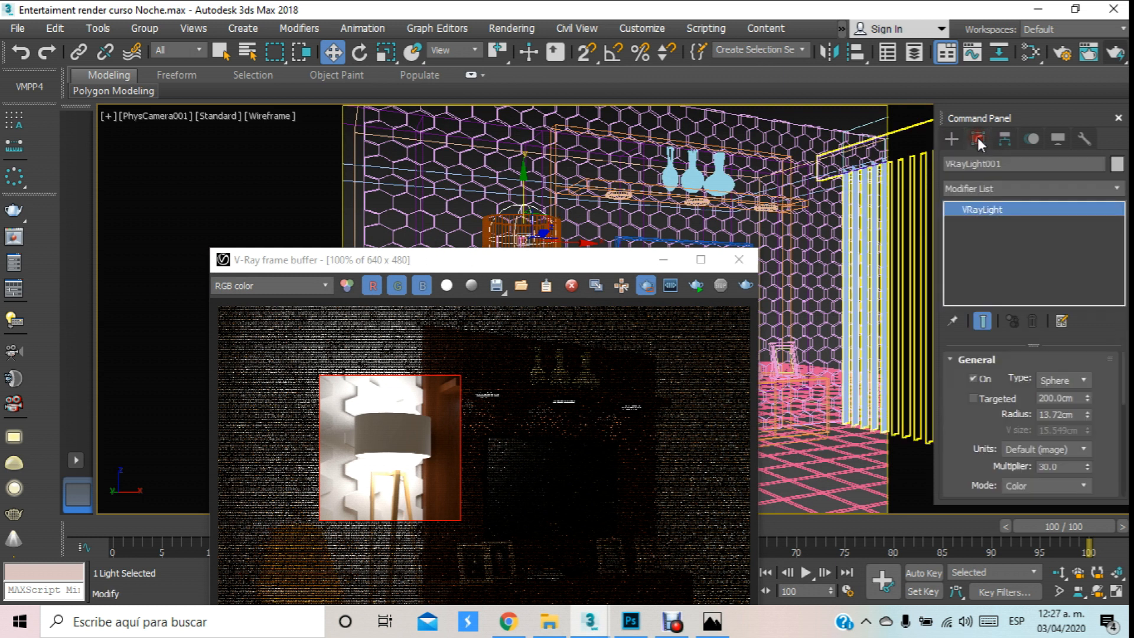
pyautogui.click(669, 261)
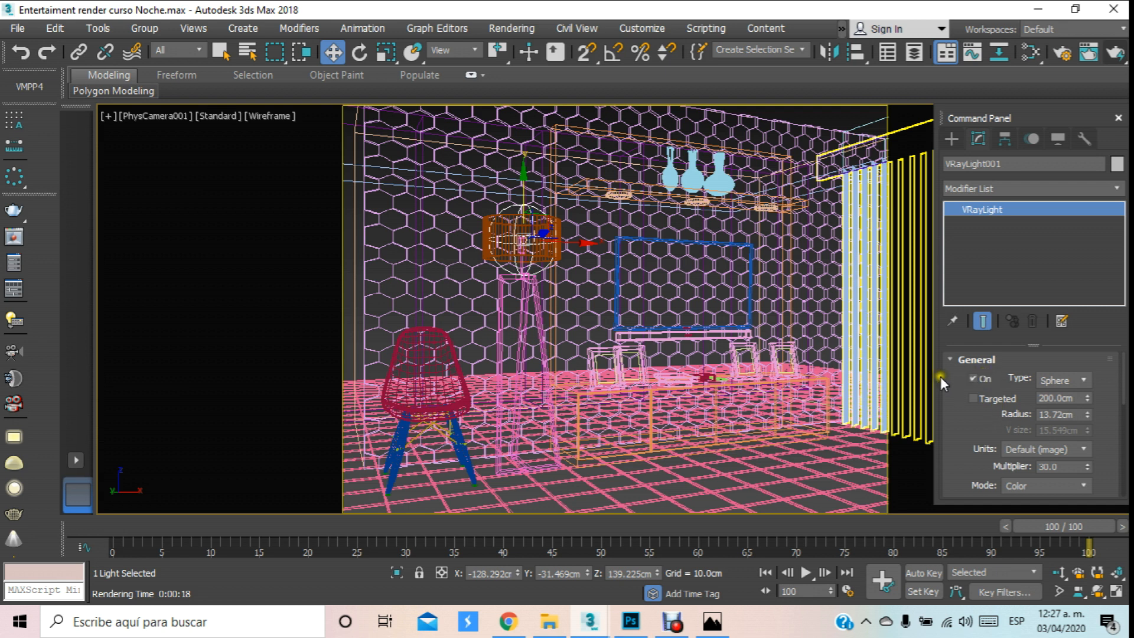
pyautogui.moveTo(950, 401); pyautogui.dragTo(981, 276)
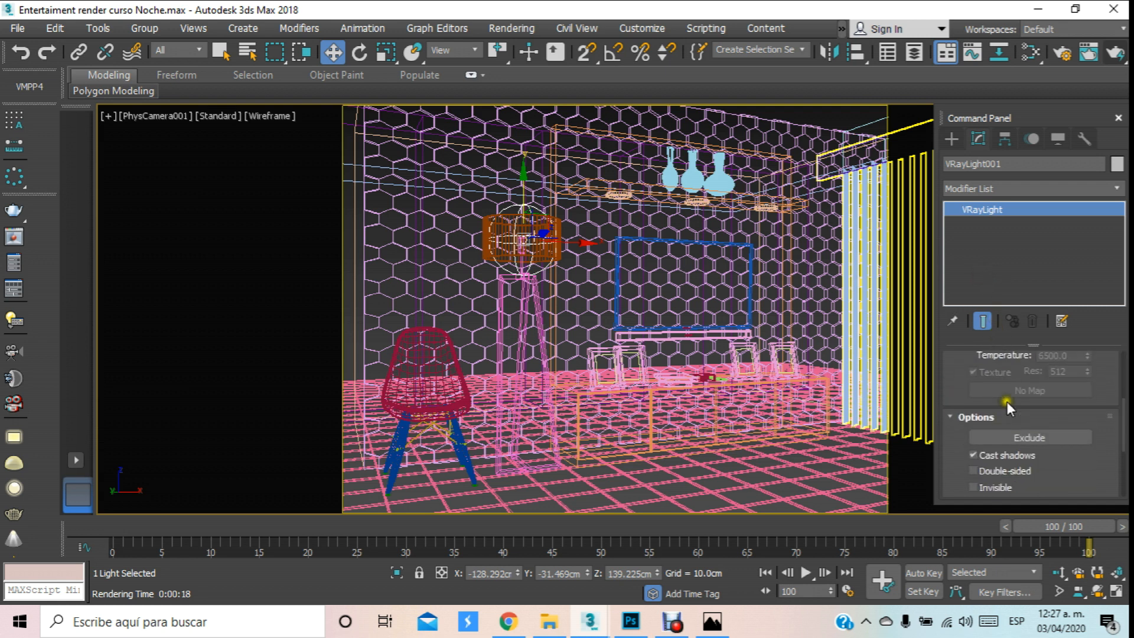
pyautogui.scroll(-3, 1106, 452)
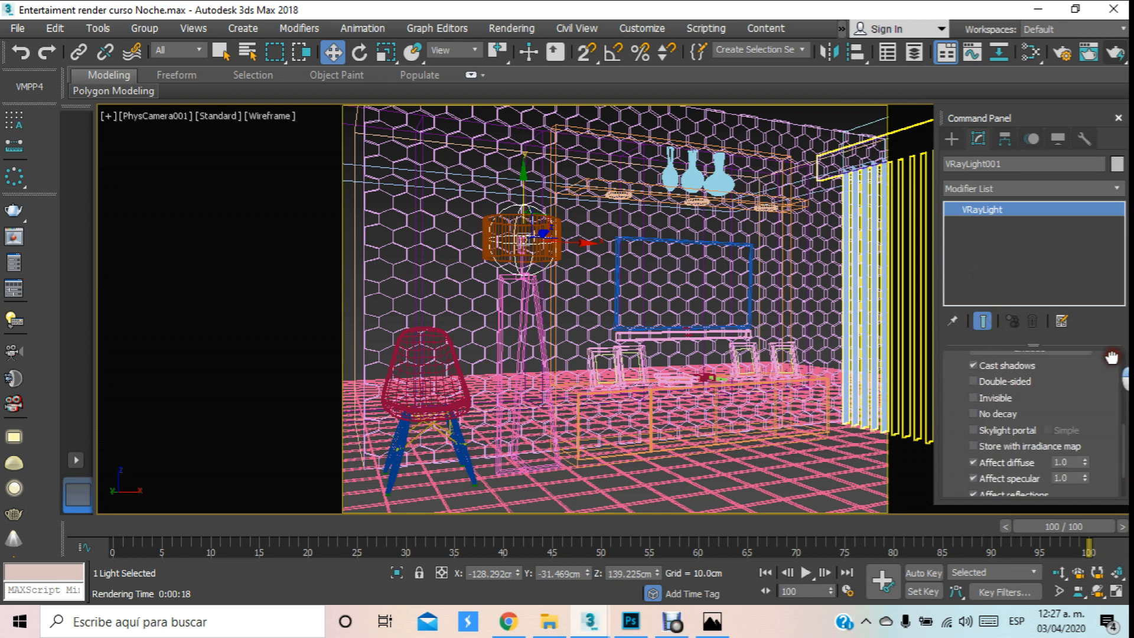
pyautogui.click(996, 388)
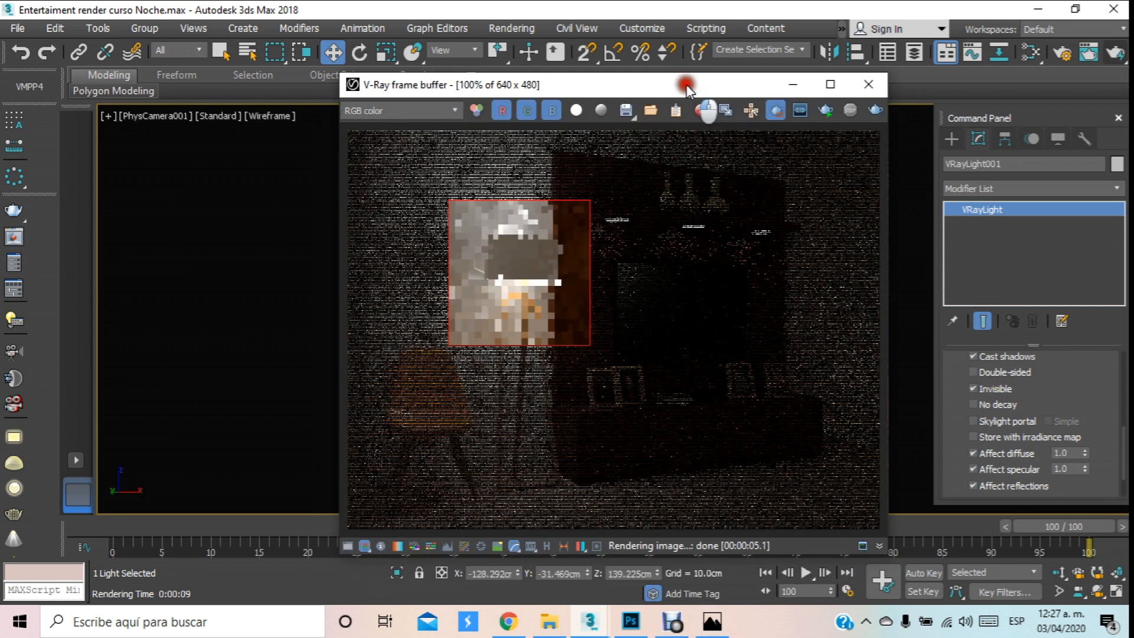
# Test-render the region around the floor lamp again with the invisible sphere light.
pyautogui.moveTo(686, 83); pyautogui.dragTo(686, 73)
pyautogui.click(874, 98)
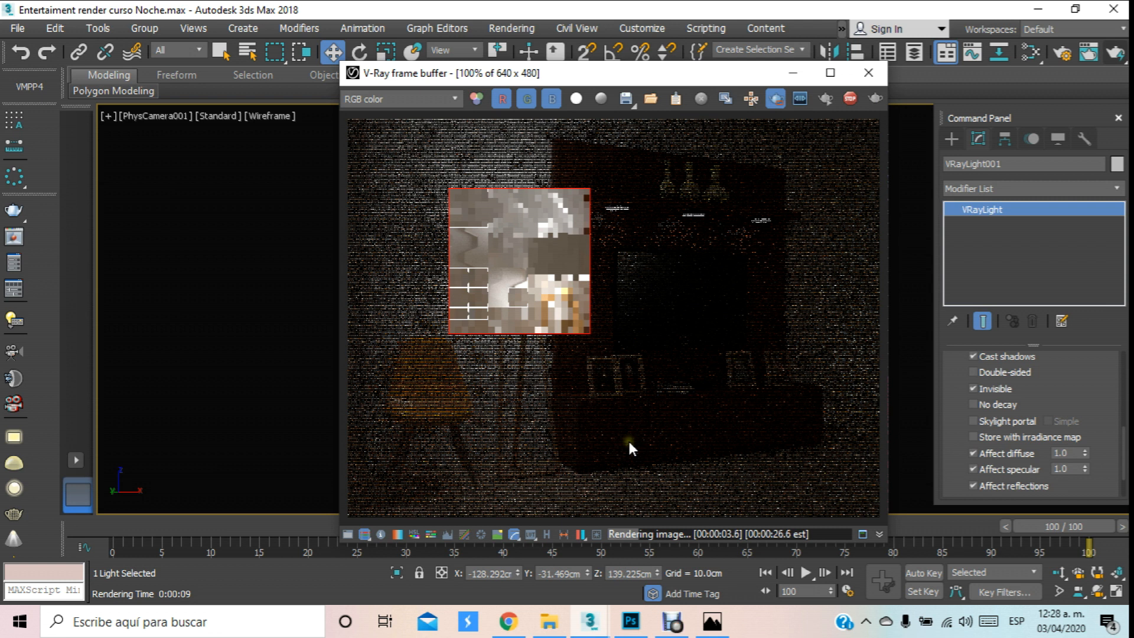
pyautogui.click(1092, 361)
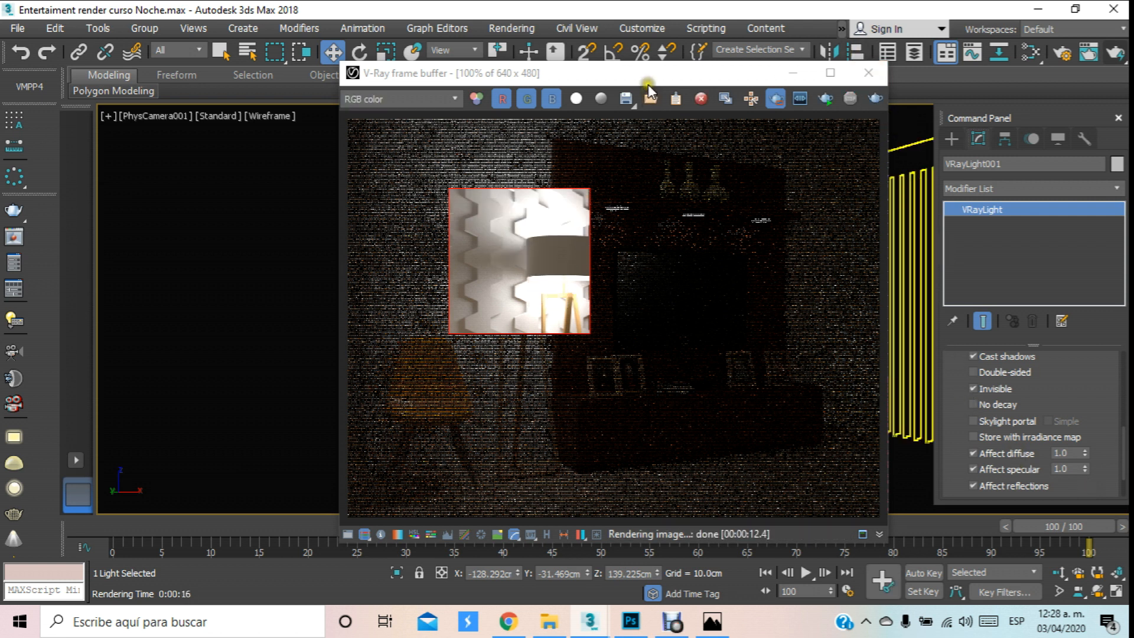
# Set the sphere light's multiplier to 5.0.
pyautogui.moveTo(647, 84); pyautogui.dragTo(541, 87)
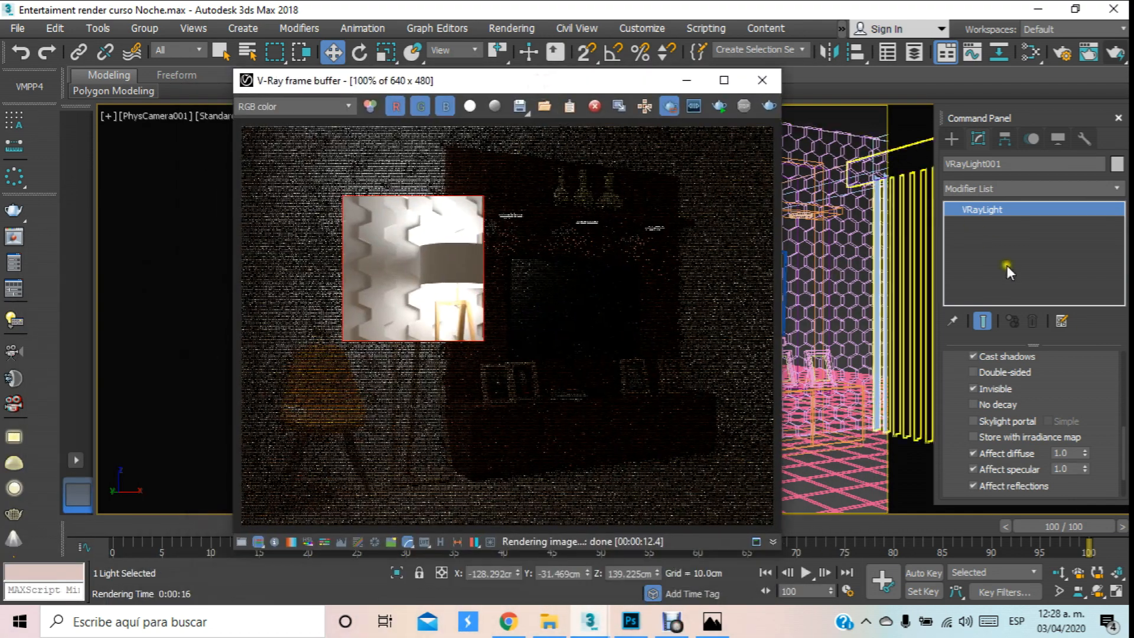
pyautogui.scroll(-2, 1063, 385)
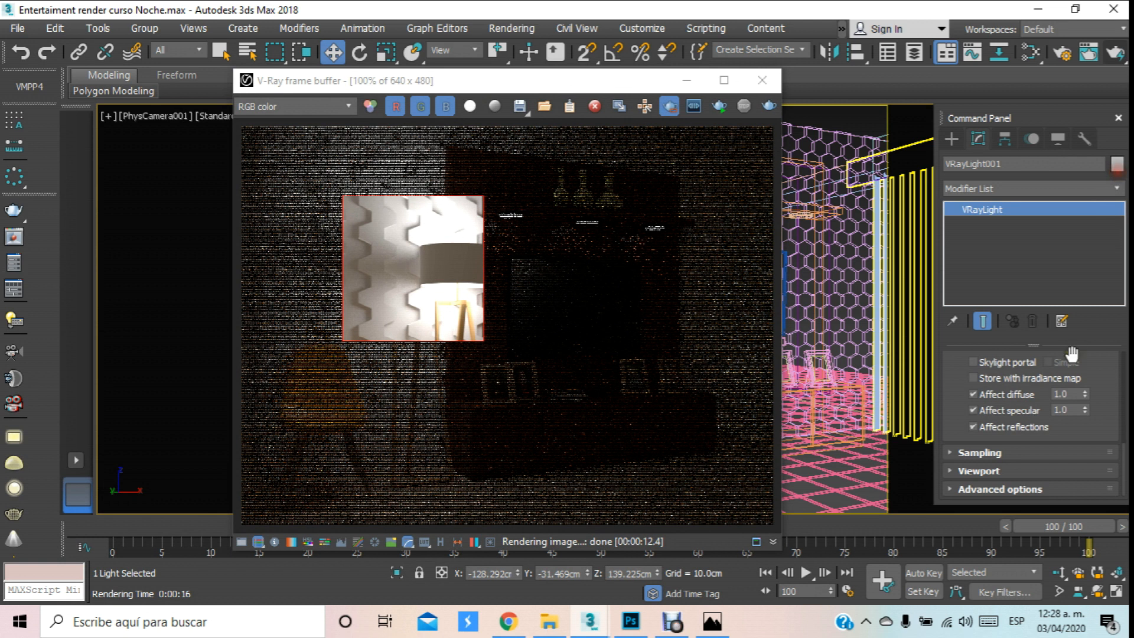
pyautogui.scroll(4, 1074, 368)
pyautogui.scroll(2, 1078, 383)
pyautogui.scroll(1, 1079, 414)
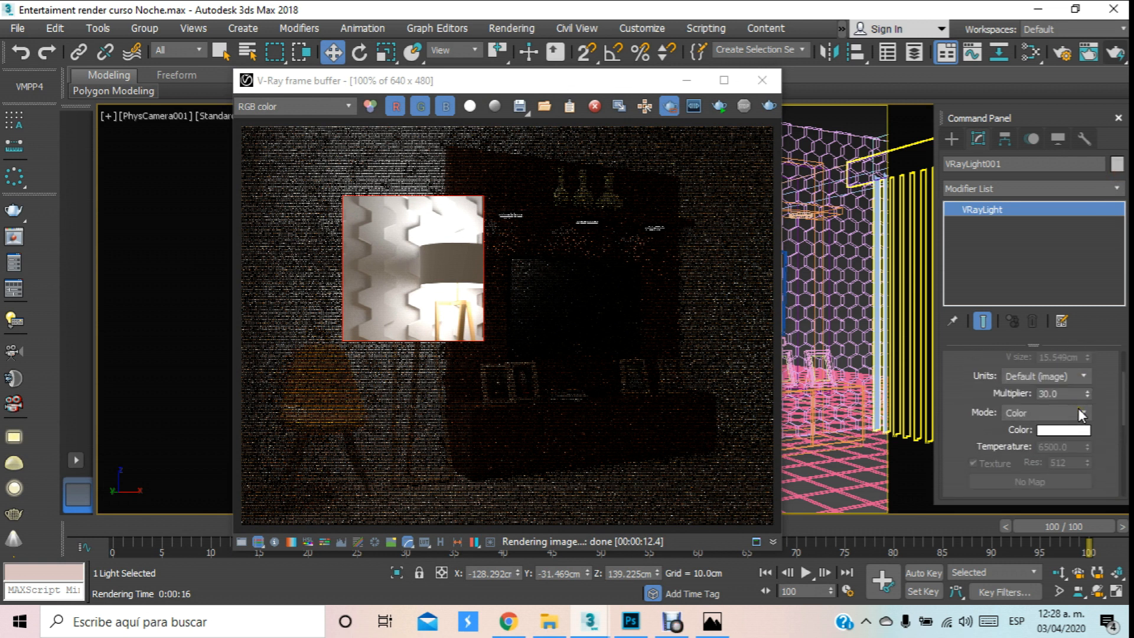
pyautogui.doubleClick(1069, 392)
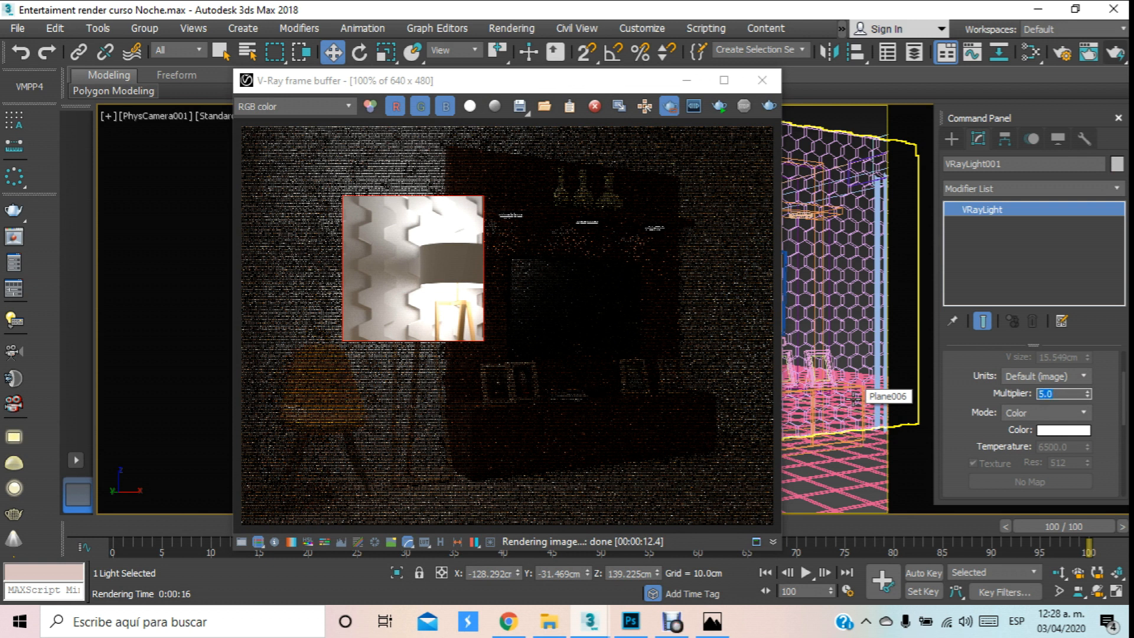
# Test-render the full camera view without the region, compare it with Entertainment Night 2.jpg in Photos, and stop the render.
pyautogui.click(670, 106)
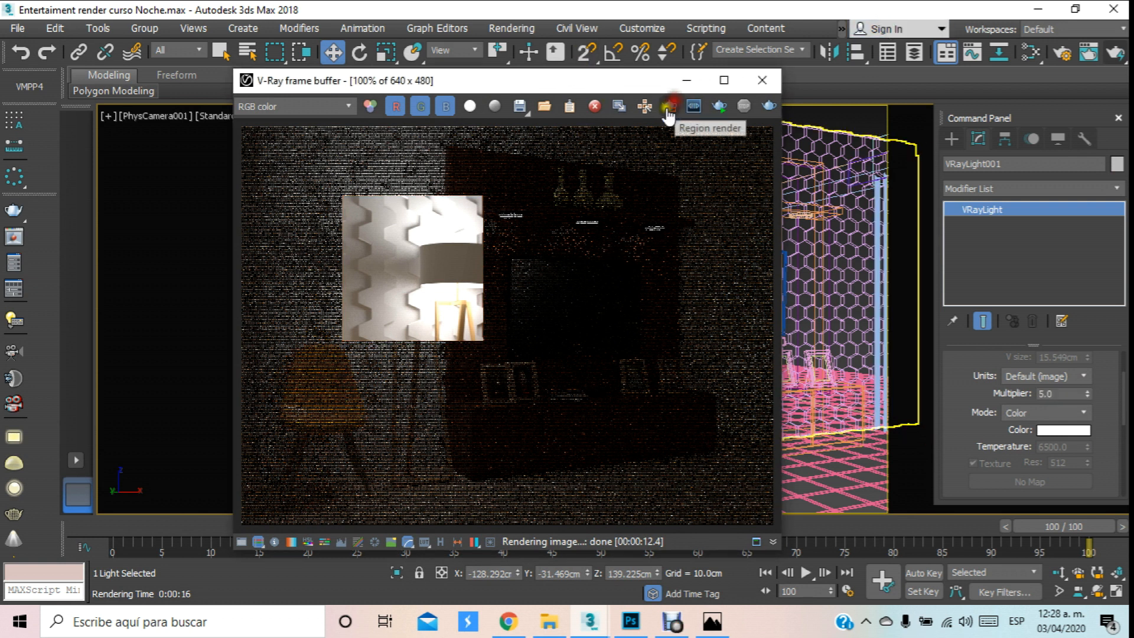
pyautogui.click(765, 106)
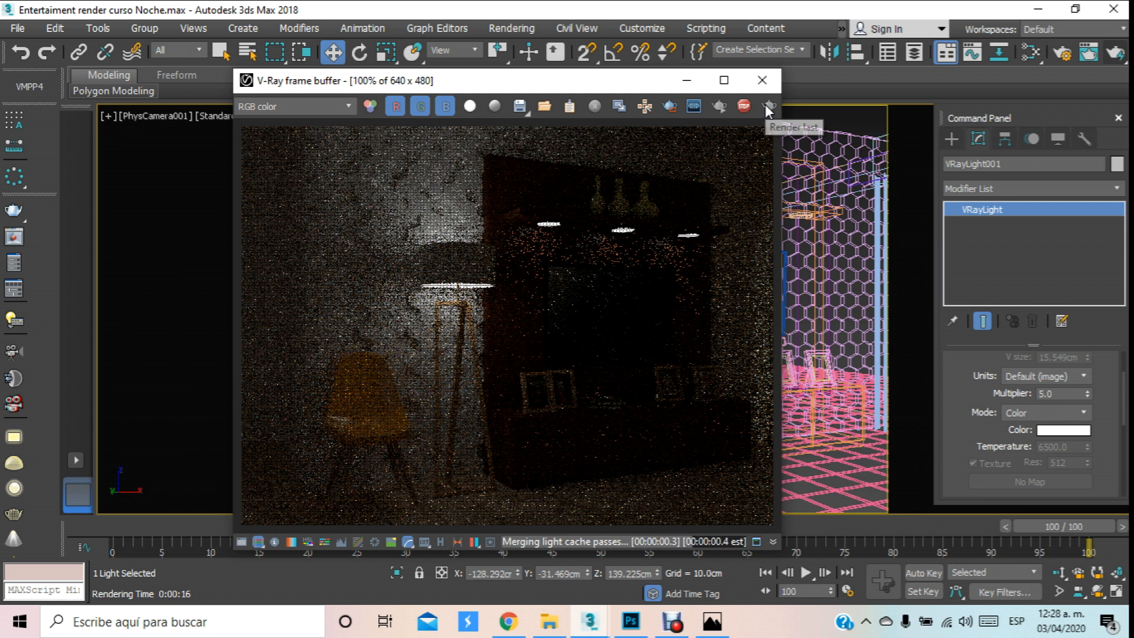
pyautogui.click(713, 623)
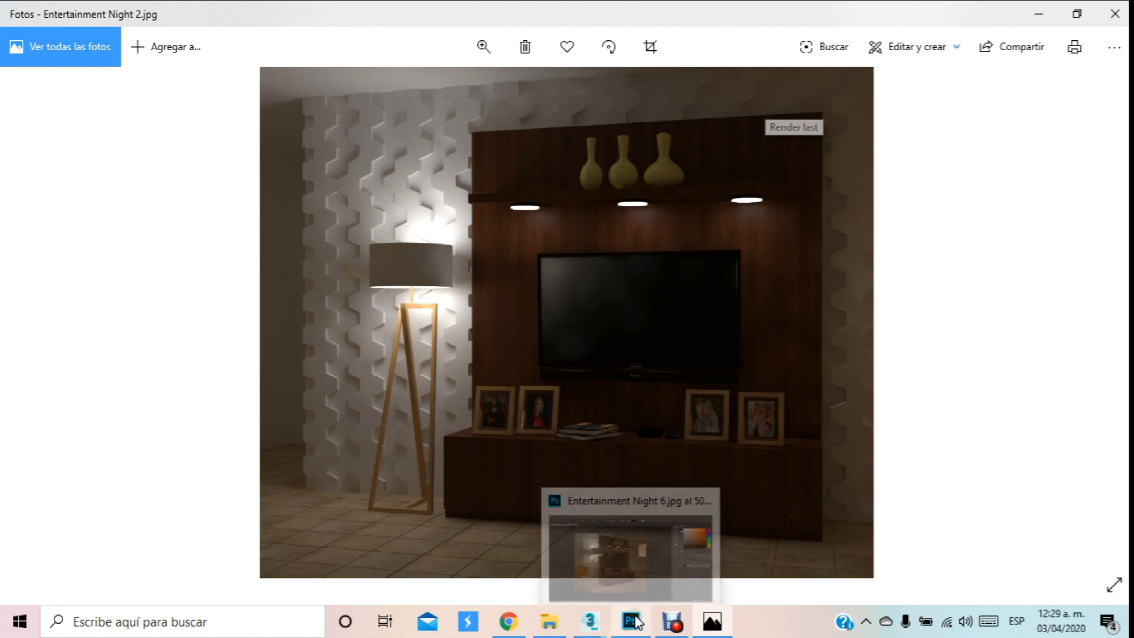
pyautogui.moveTo(573, 625)
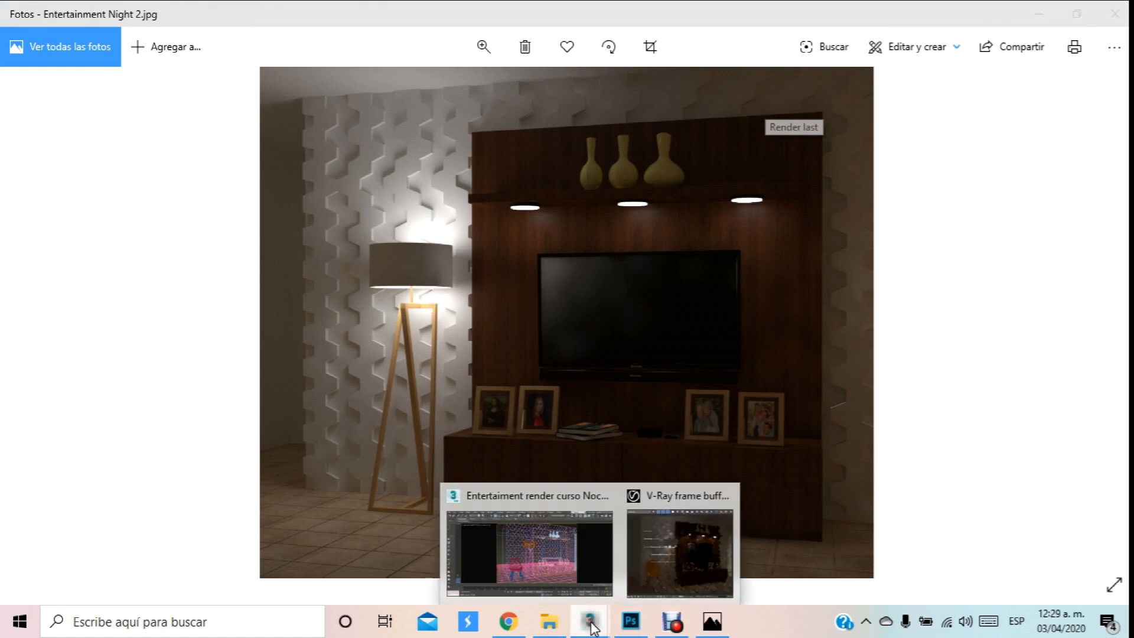
pyautogui.click(565, 568)
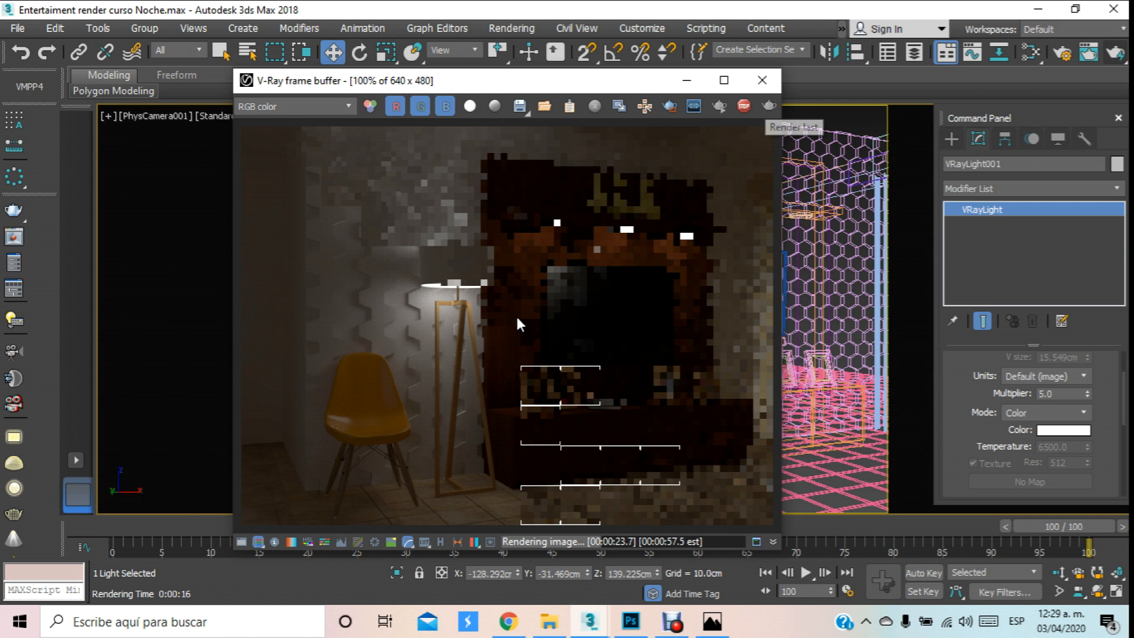
pyautogui.click(766, 80)
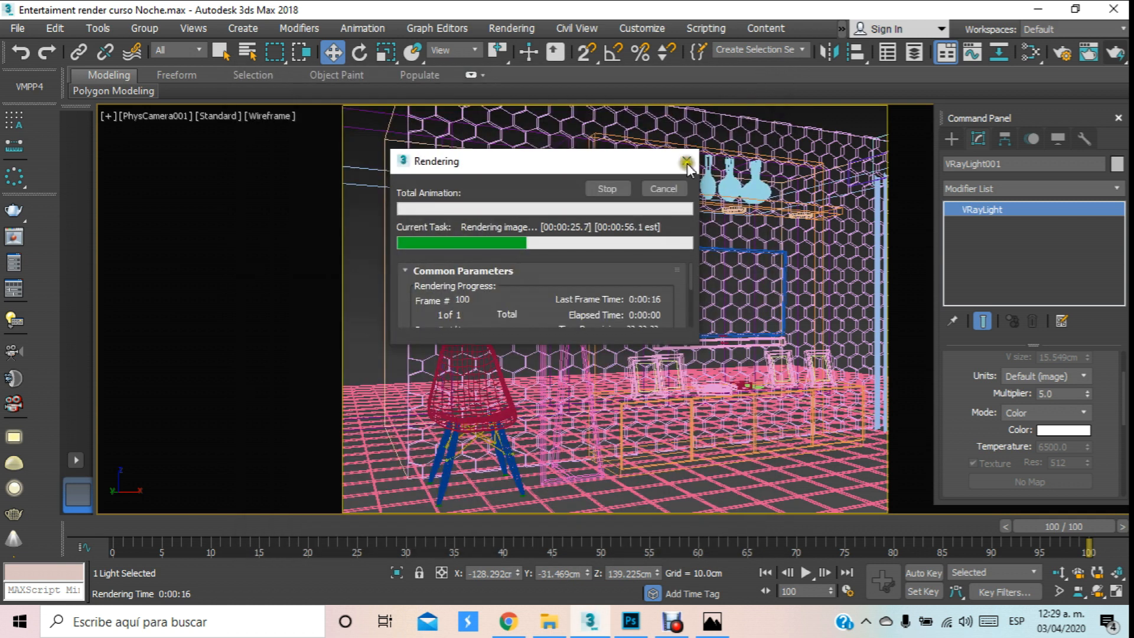
pyautogui.click(616, 186)
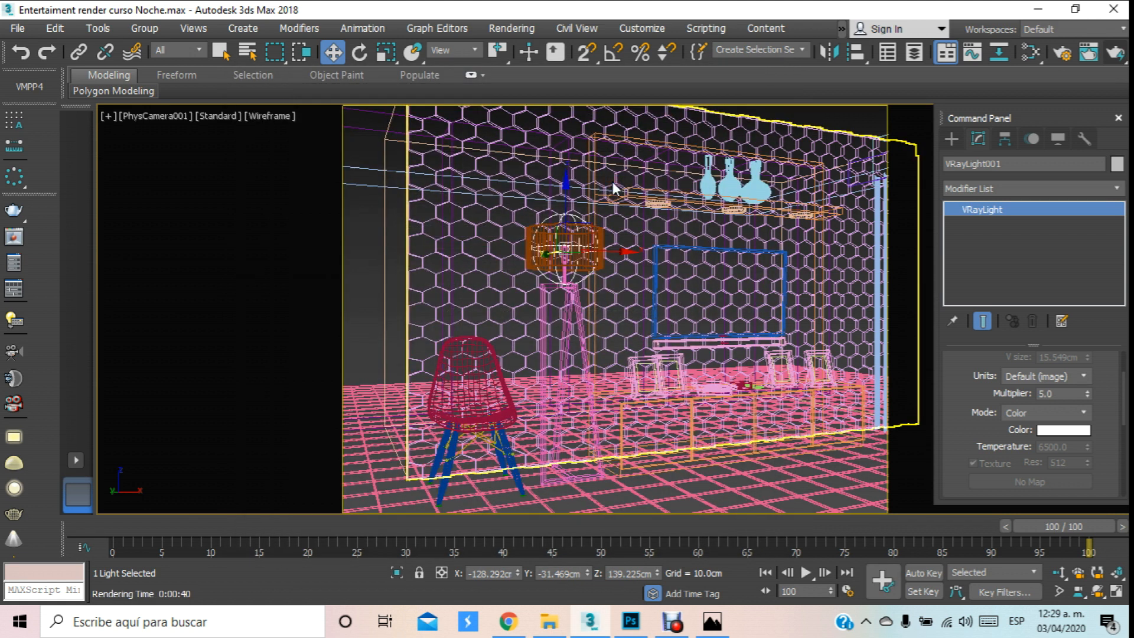
# Turn the camera toward the window blinds and switch the viewport from wireframe to Default Shading.
pyautogui.moveTo(676, 321); pyautogui.dragTo(593, 311, button='middle')
pyautogui.click(1098, 591)
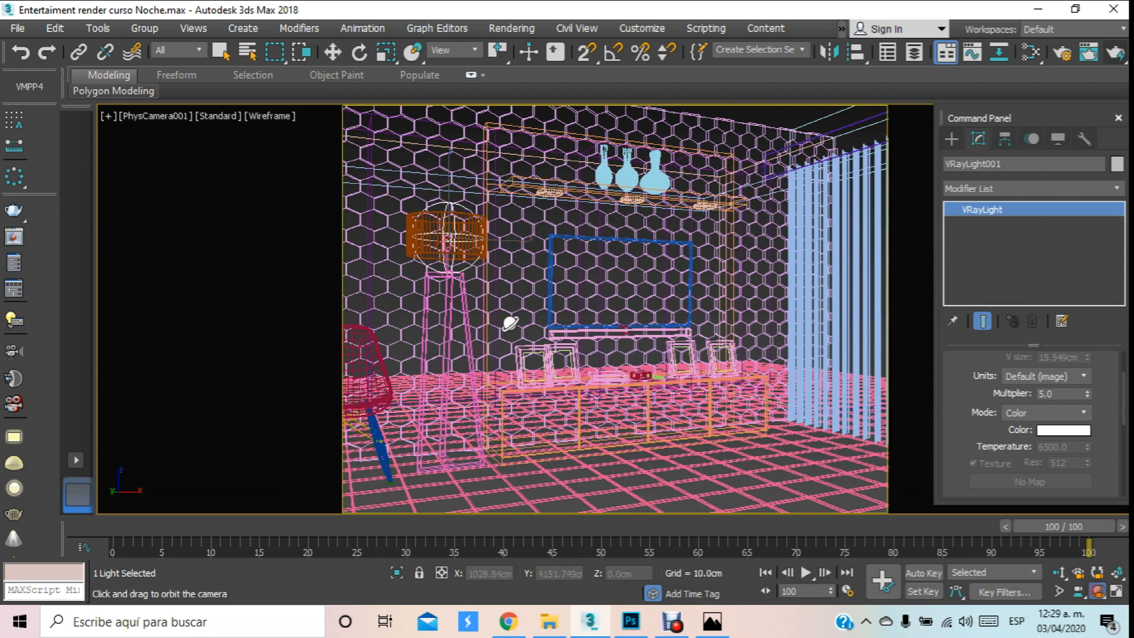
pyautogui.moveTo(509, 321); pyautogui.dragTo(380, 243)
pyautogui.click(278, 116)
pyautogui.click(321, 129)
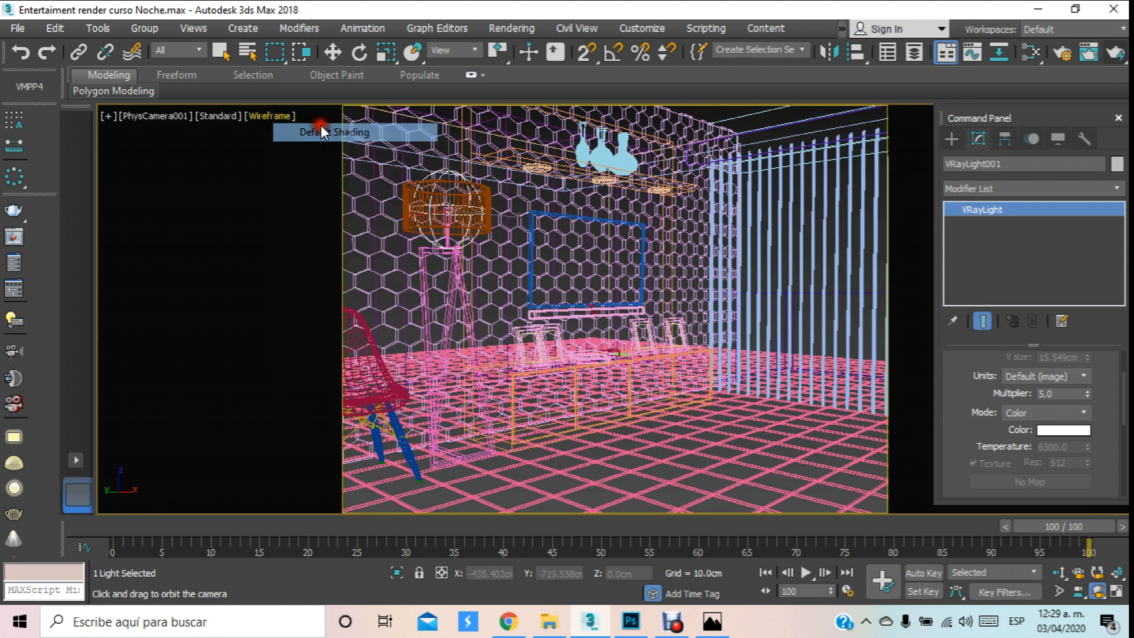
pyautogui.moveTo(561, 281); pyautogui.dragTo(559, 293)
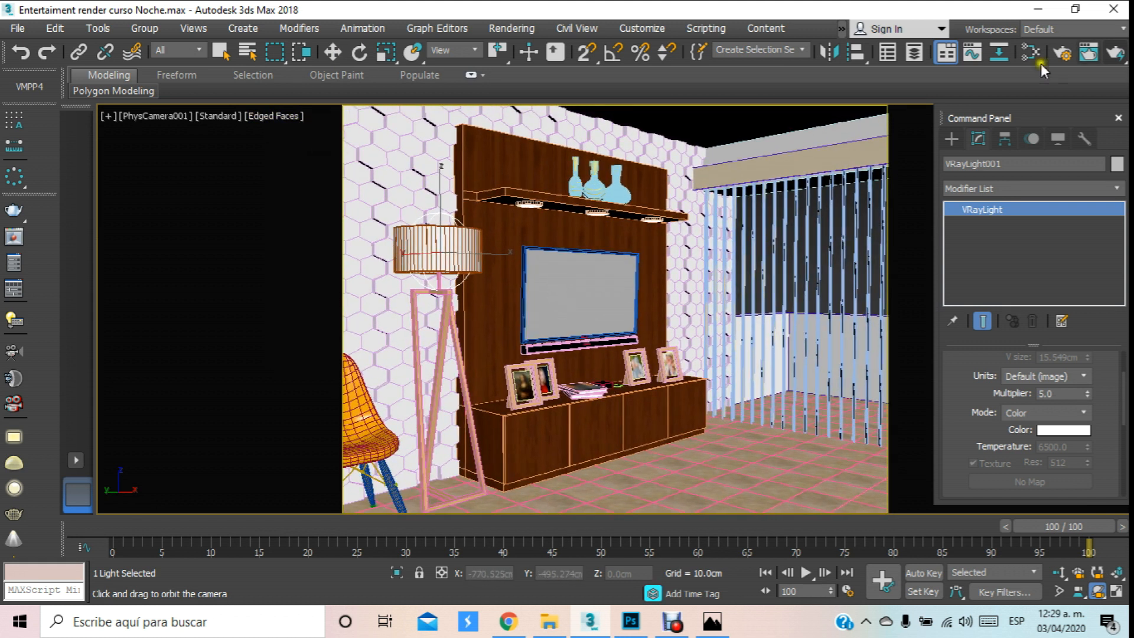
# Start a test render of the new camera view, cancel it, and bring the V-Ray frame buffer back up.
pyautogui.click(1106, 55)
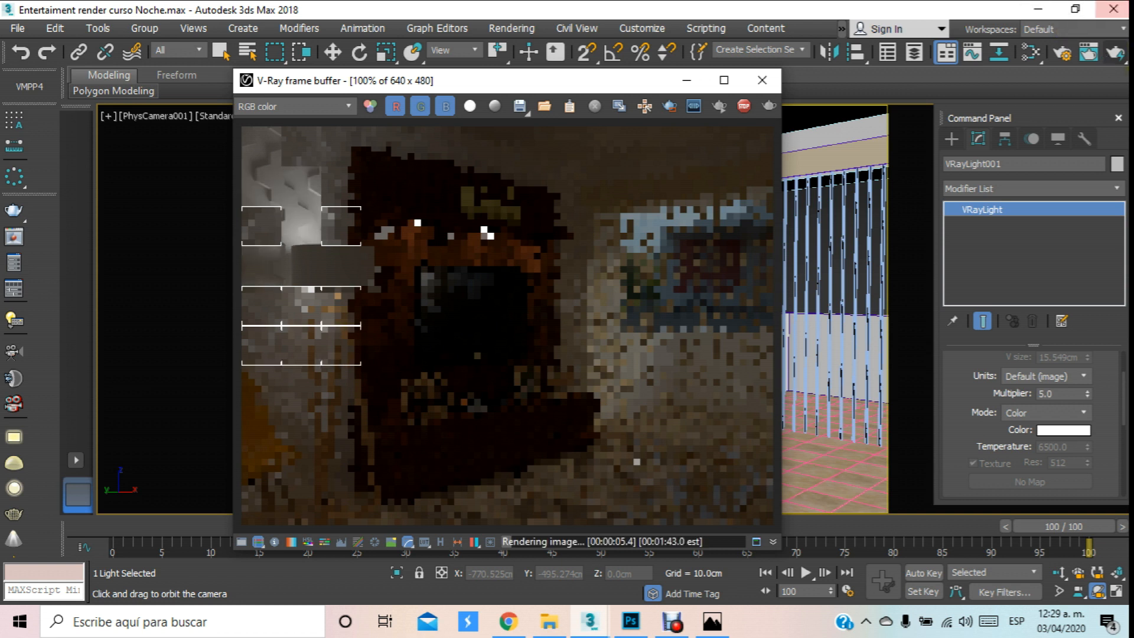
pyautogui.click(761, 80)
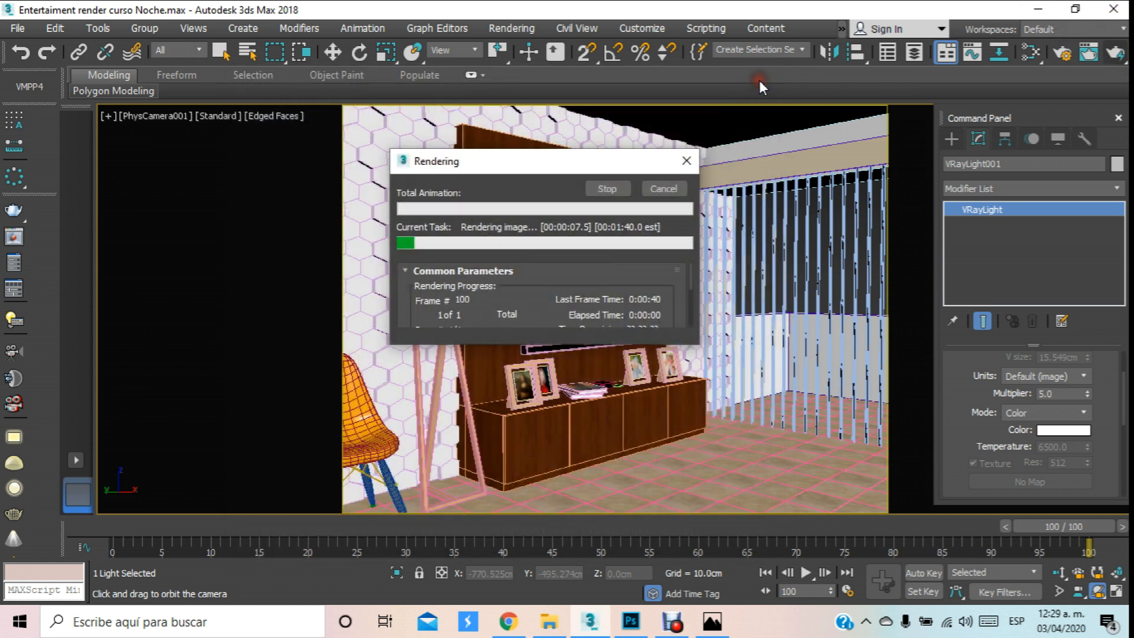
pyautogui.click(659, 189)
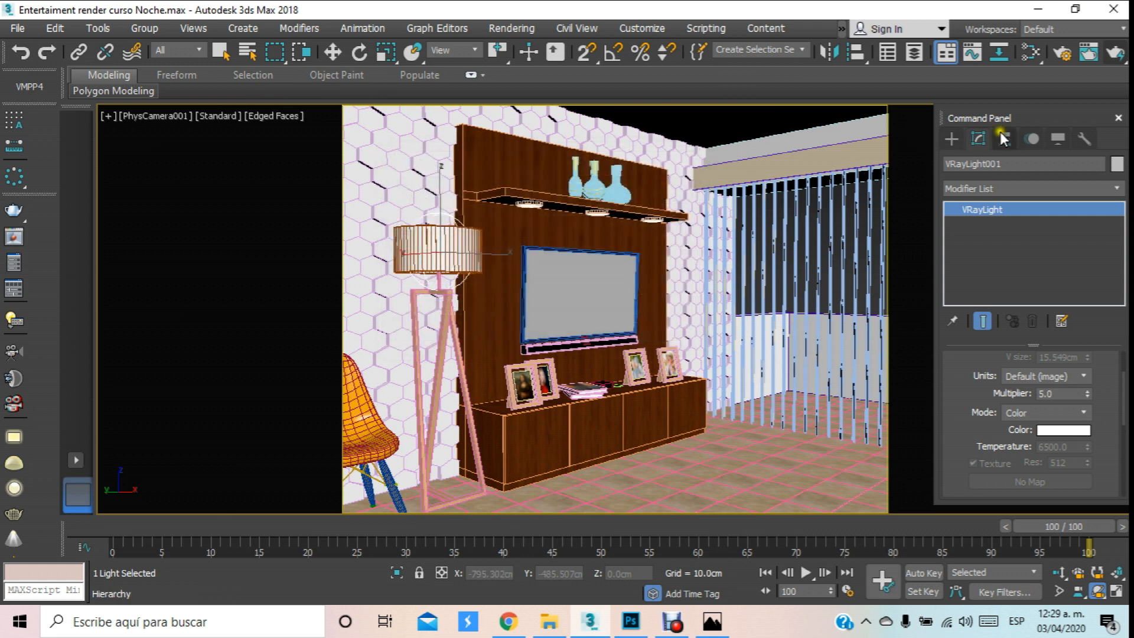
pyautogui.click(1087, 52)
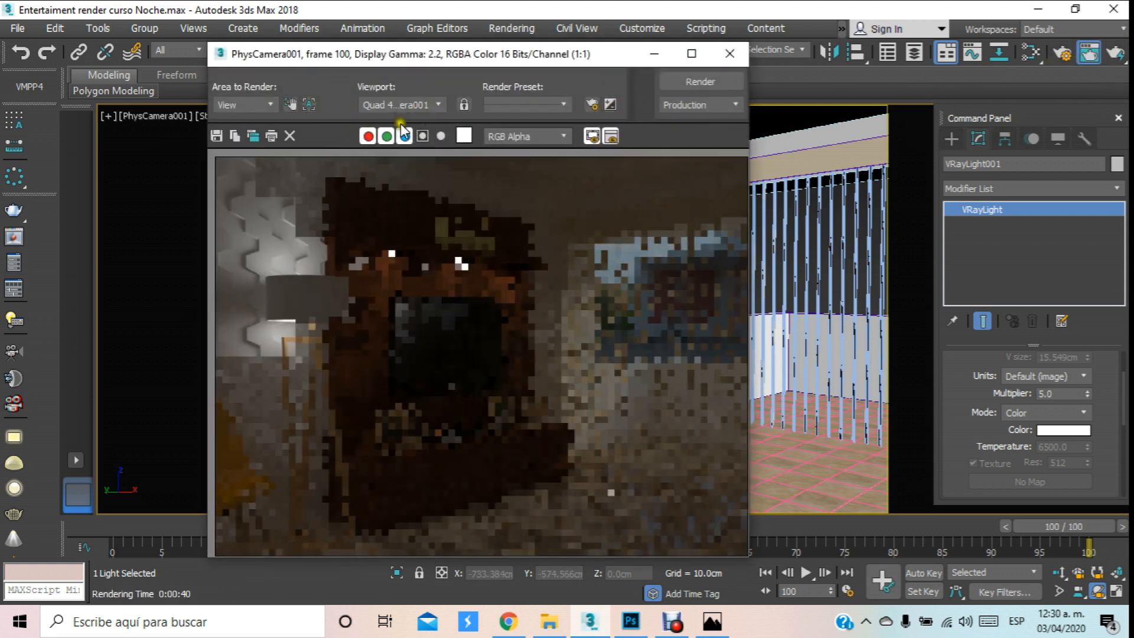
pyautogui.click(730, 53)
pyautogui.click(15, 237)
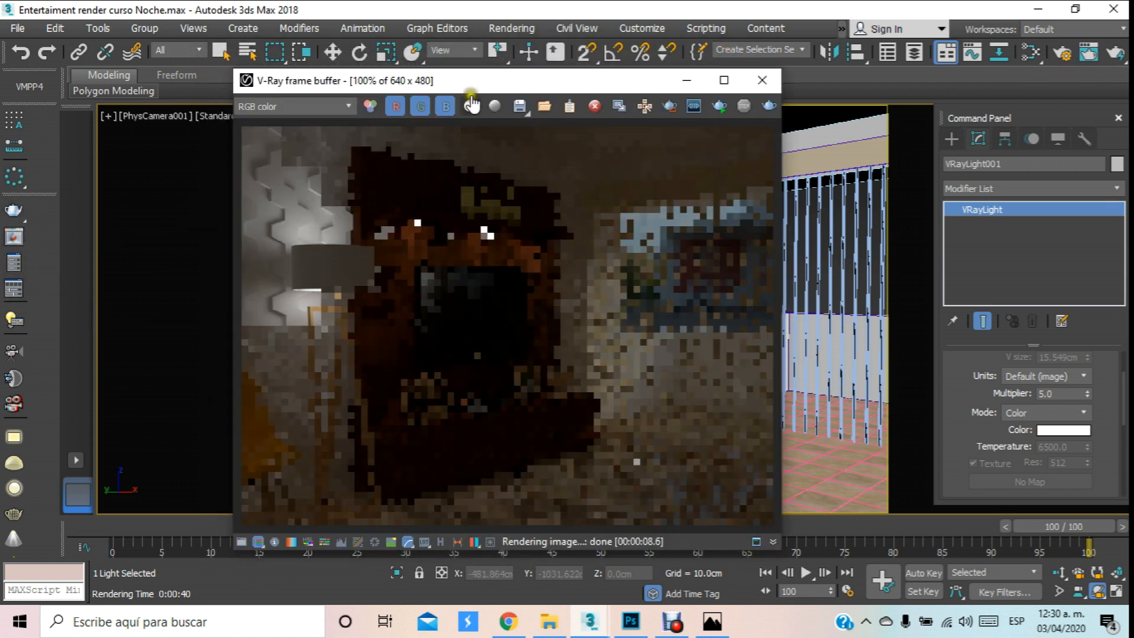
# Test-render only a region over the window blinds to check the exterior background.
pyautogui.click(667, 107)
pyautogui.moveTo(635, 176); pyautogui.dragTo(773, 415)
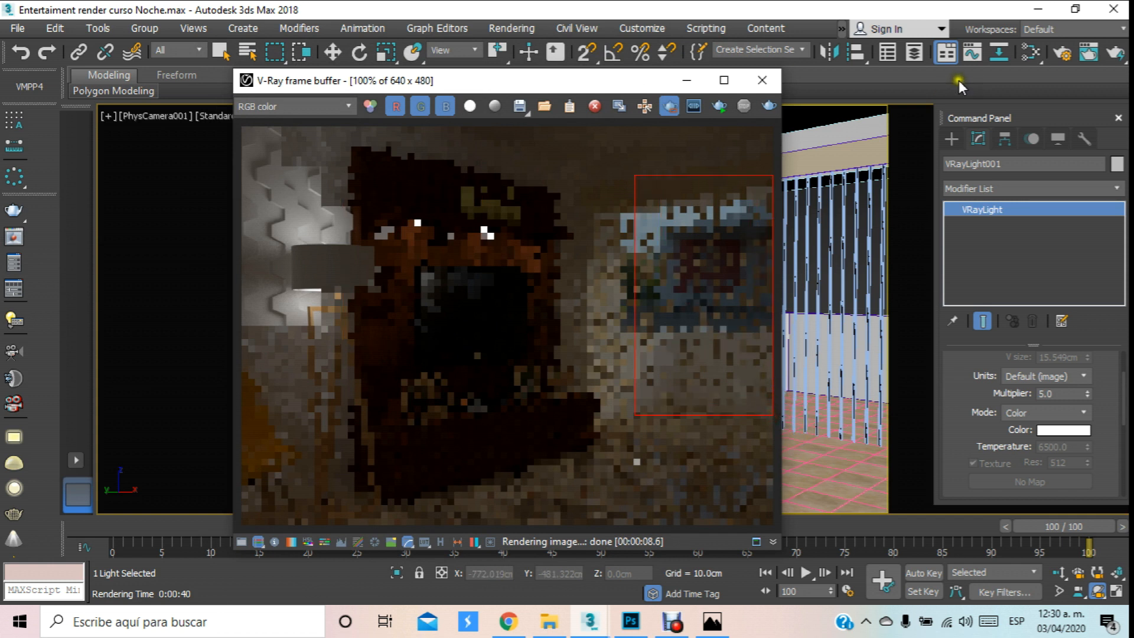
pyautogui.click(1118, 54)
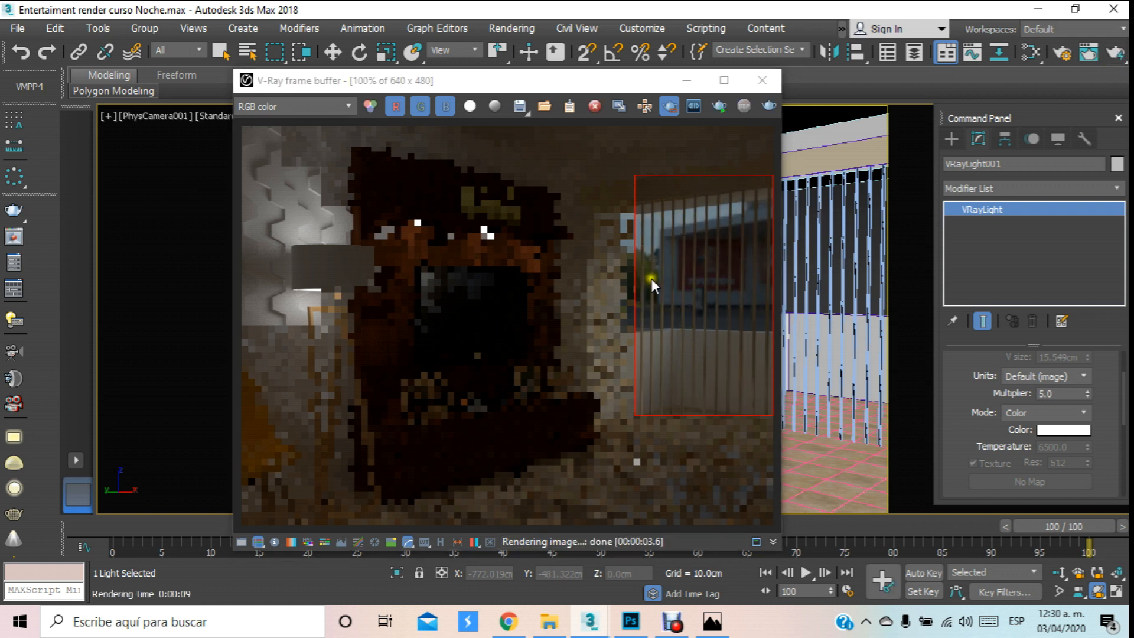
# Replace the environment background map with a Bitmap loaded from moonless_golf_2k.hdr.
pyautogui.click(501, 24)
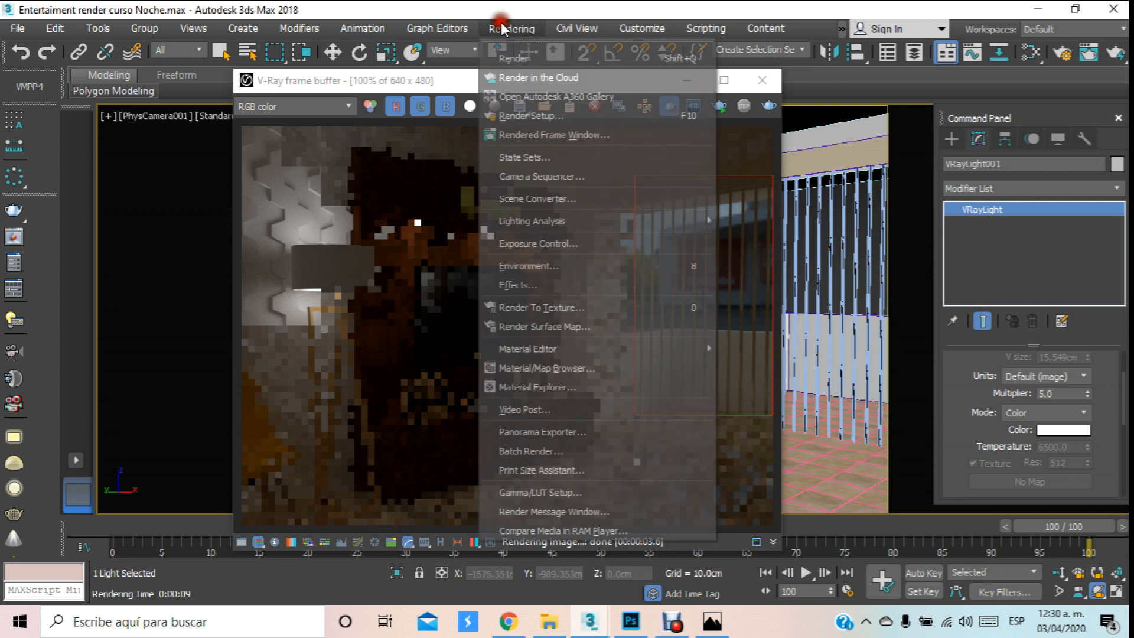
pyautogui.click(513, 266)
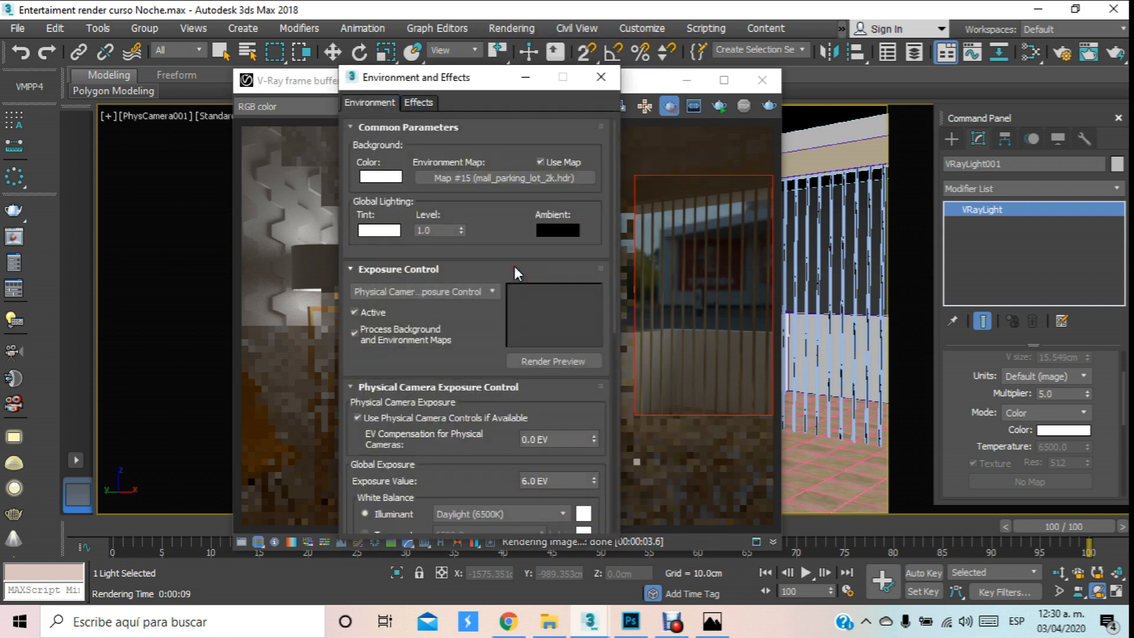
pyautogui.click(508, 178)
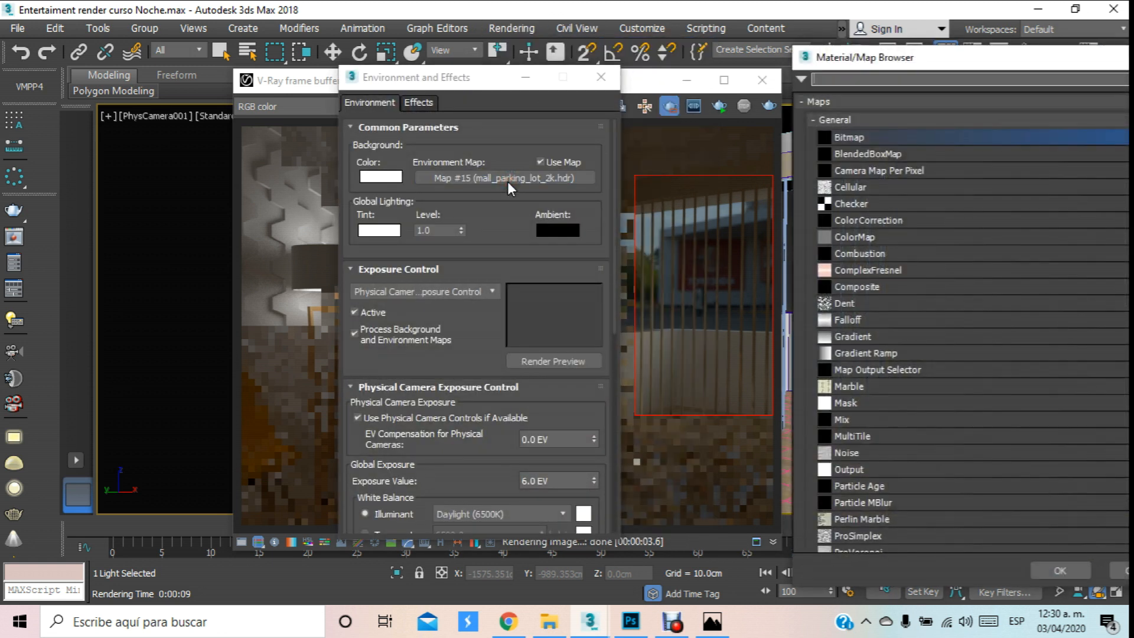
pyautogui.moveTo(948, 59); pyautogui.dragTo(450, 55)
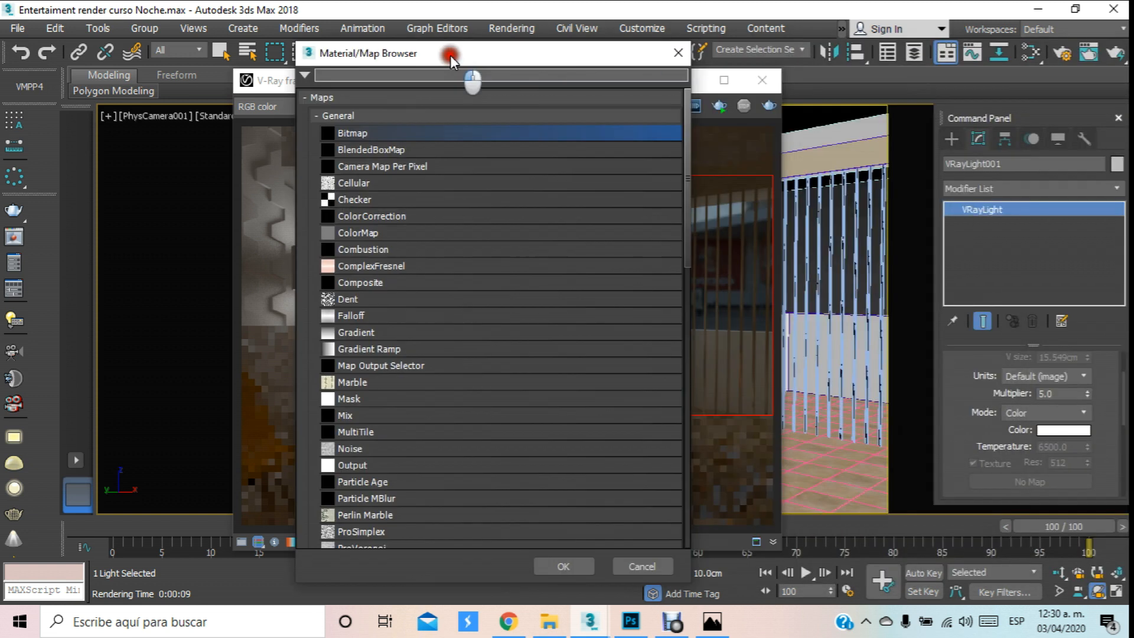
pyautogui.doubleClick(361, 135)
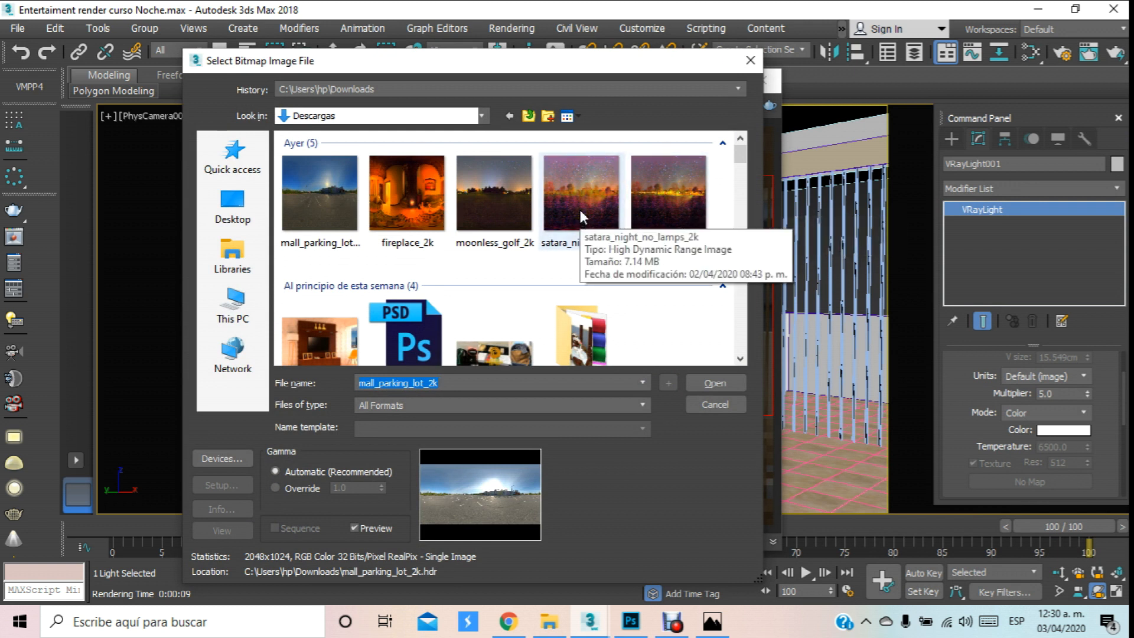
pyautogui.doubleClick(499, 192)
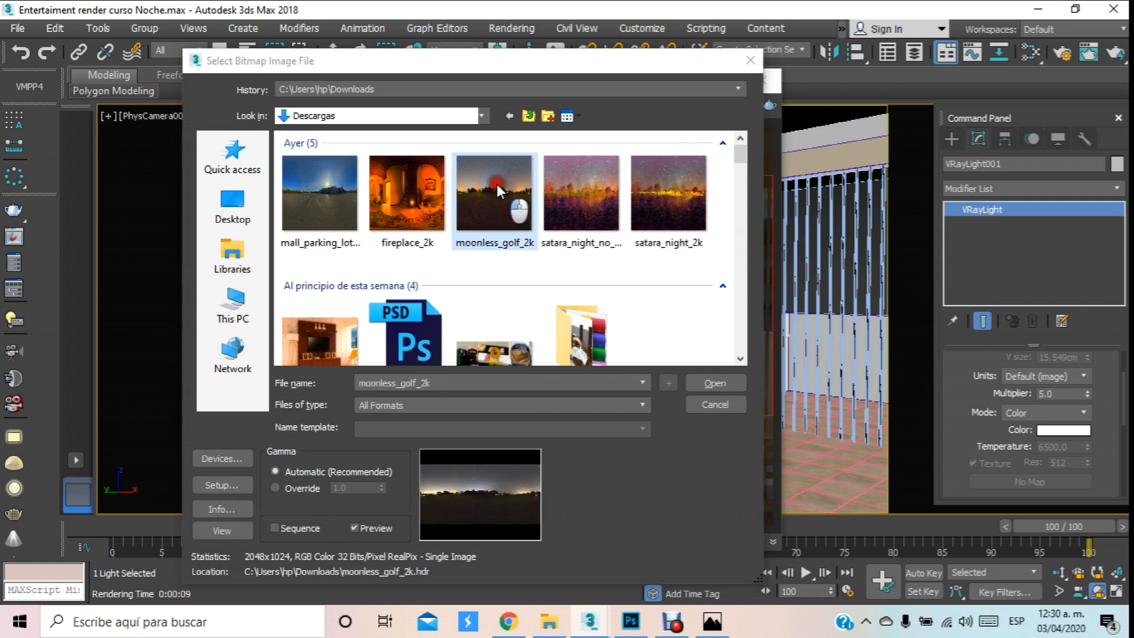
pyautogui.click(429, 413)
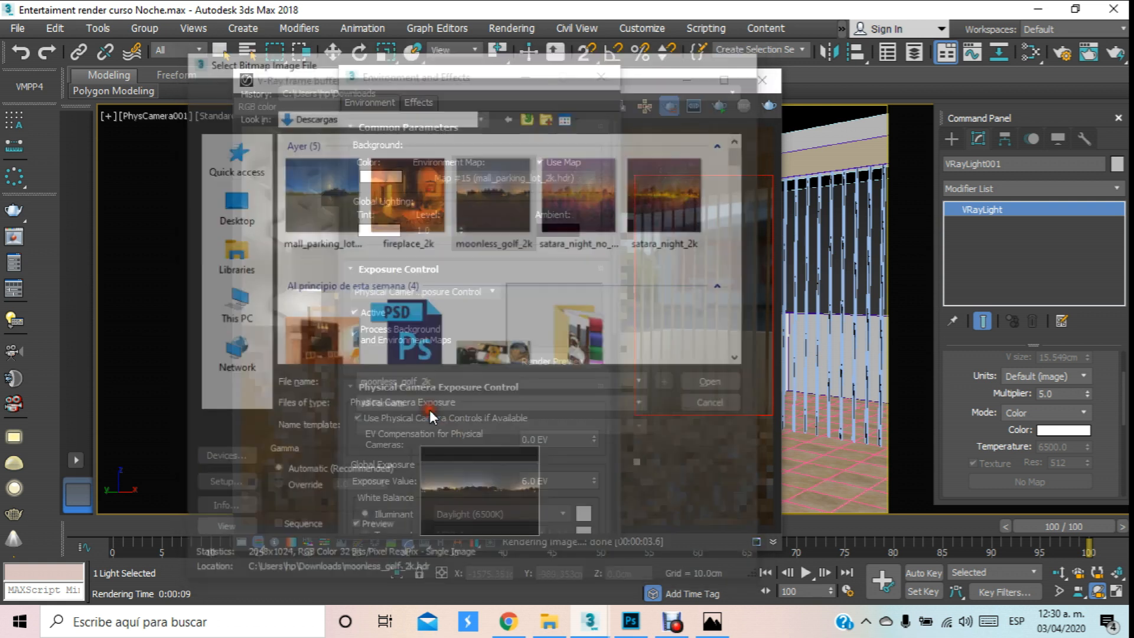
# Start a test render of the blinds region with the new background, then cancel it and close the environment settings.
pyautogui.click(766, 108)
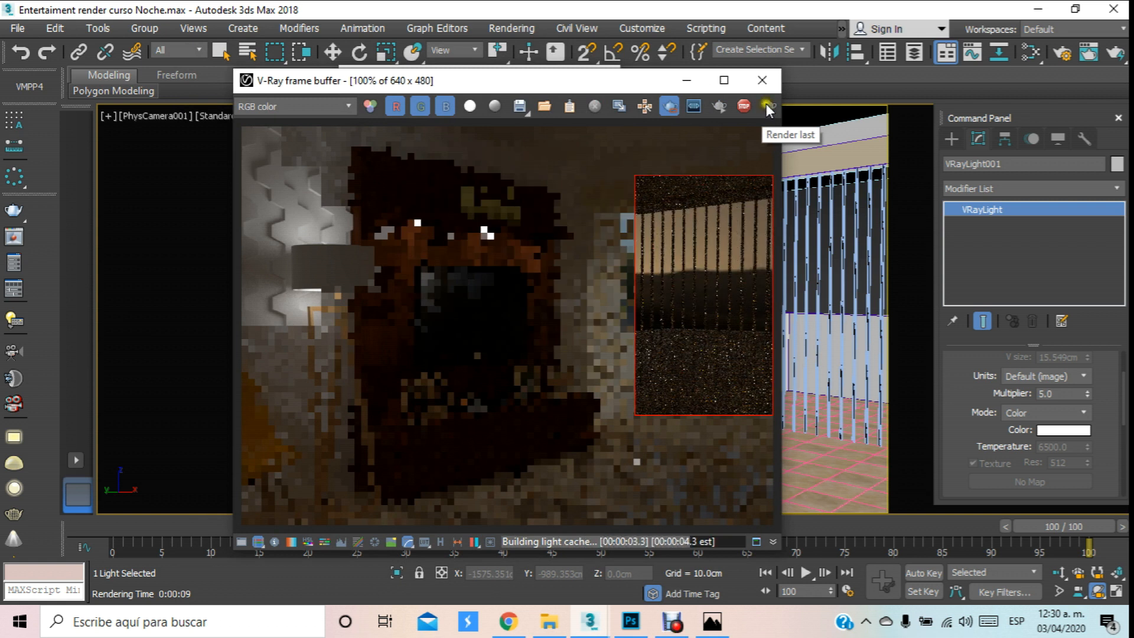
pyautogui.click(762, 89)
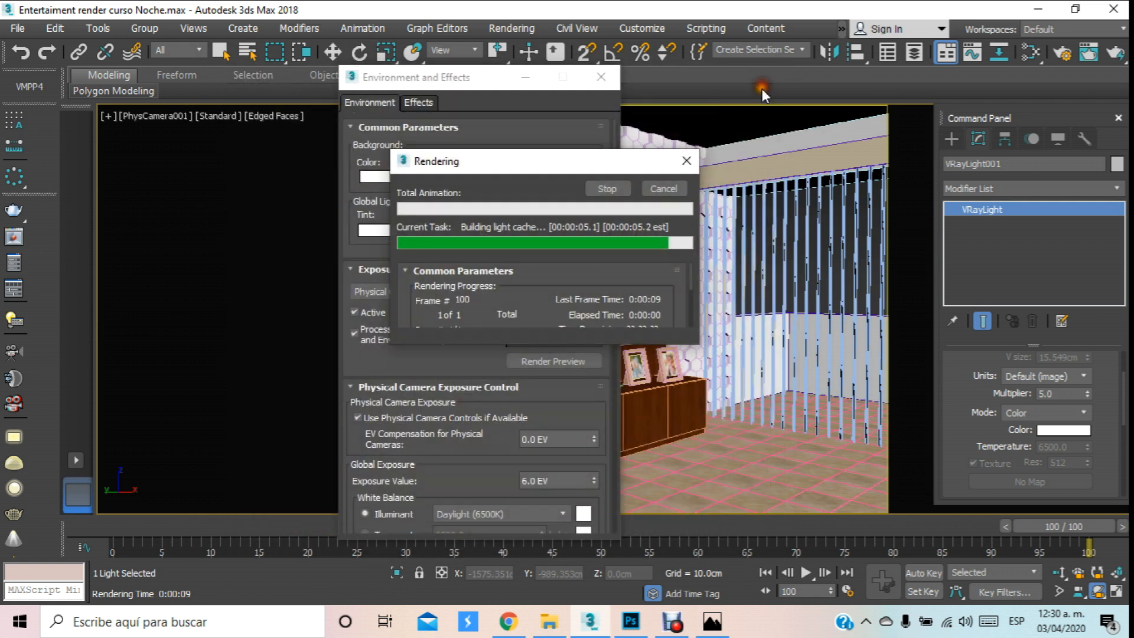
pyautogui.click(663, 187)
pyautogui.click(604, 76)
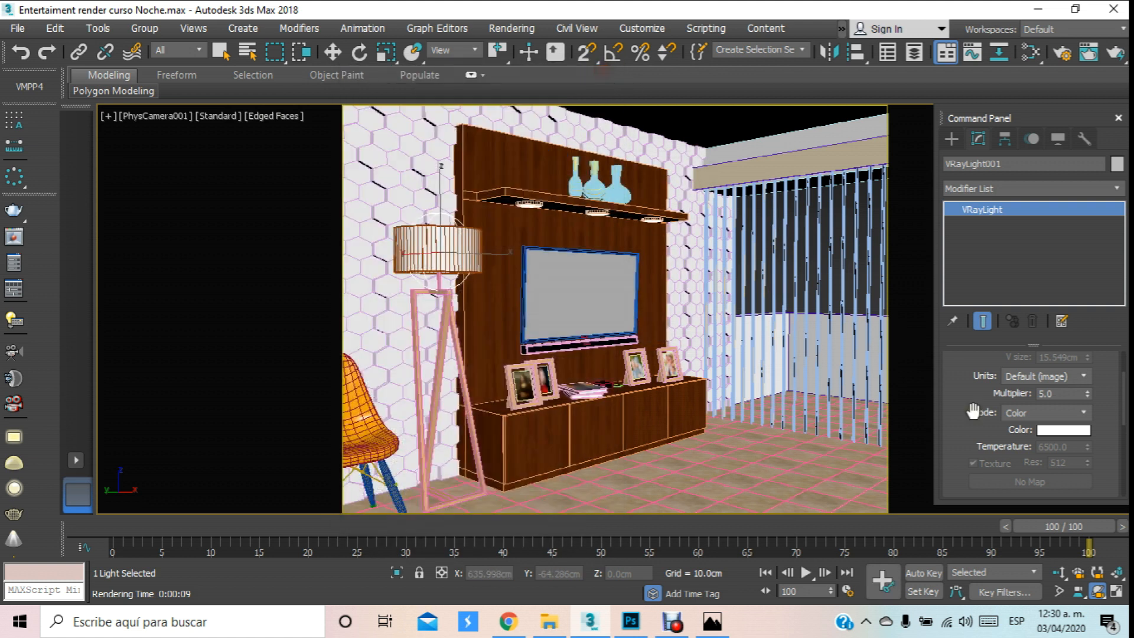
# Orbit and dolly the physical camera to frame the lamp, the entertainment unit and the window blinds together.
pyautogui.click(1097, 591)
pyautogui.moveTo(712, 256); pyautogui.dragTo(809, 348)
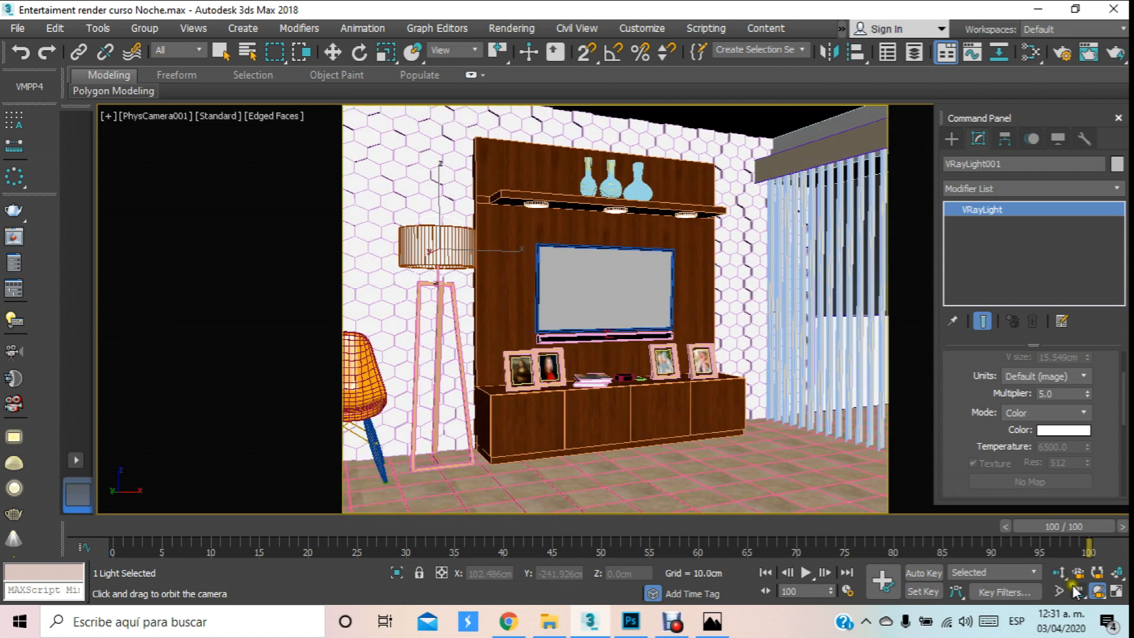
pyautogui.click(1059, 572)
pyautogui.moveTo(703, 391); pyautogui.dragTo(699, 383)
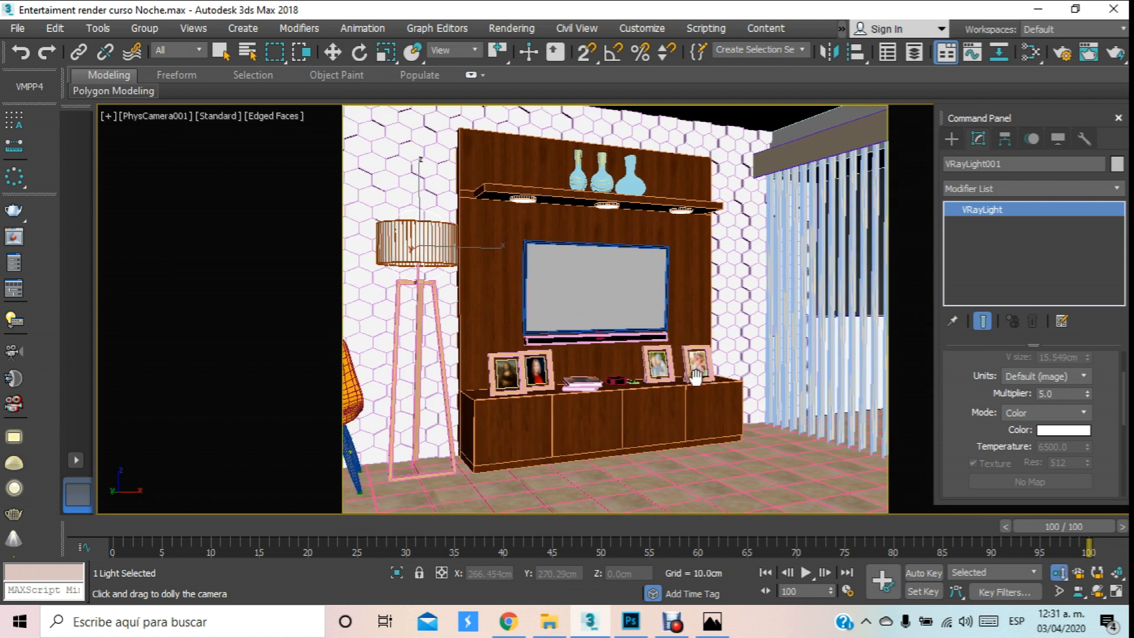
# Test-render the blinds region from the new camera angle, then turn off region rendering and render the whole view.
pyautogui.click(1115, 55)
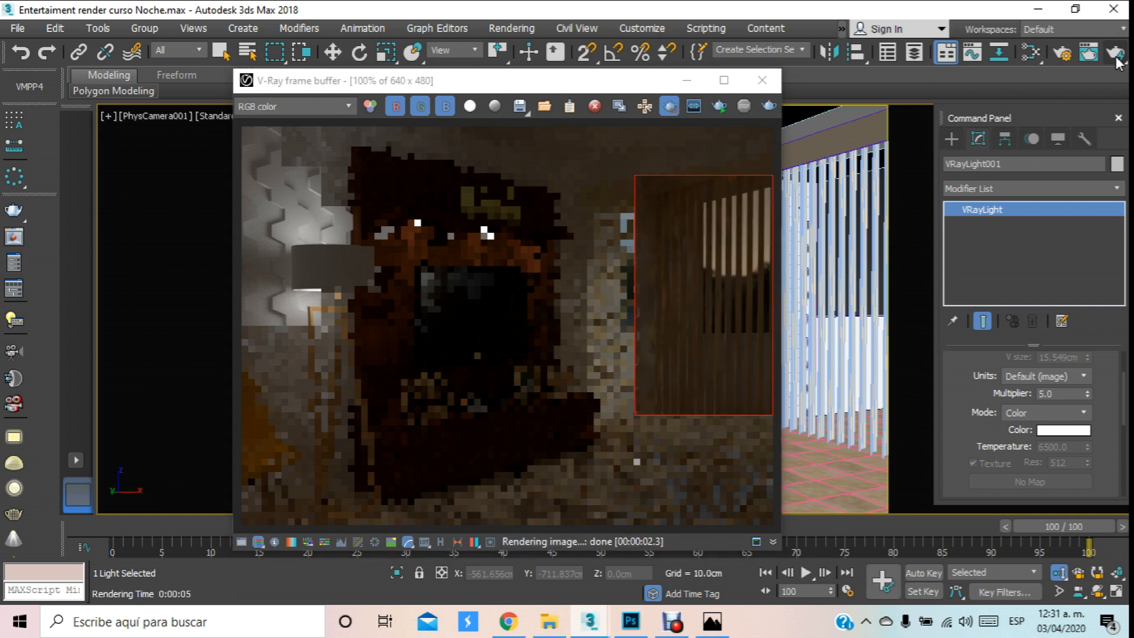
pyautogui.click(666, 110)
pyautogui.click(668, 109)
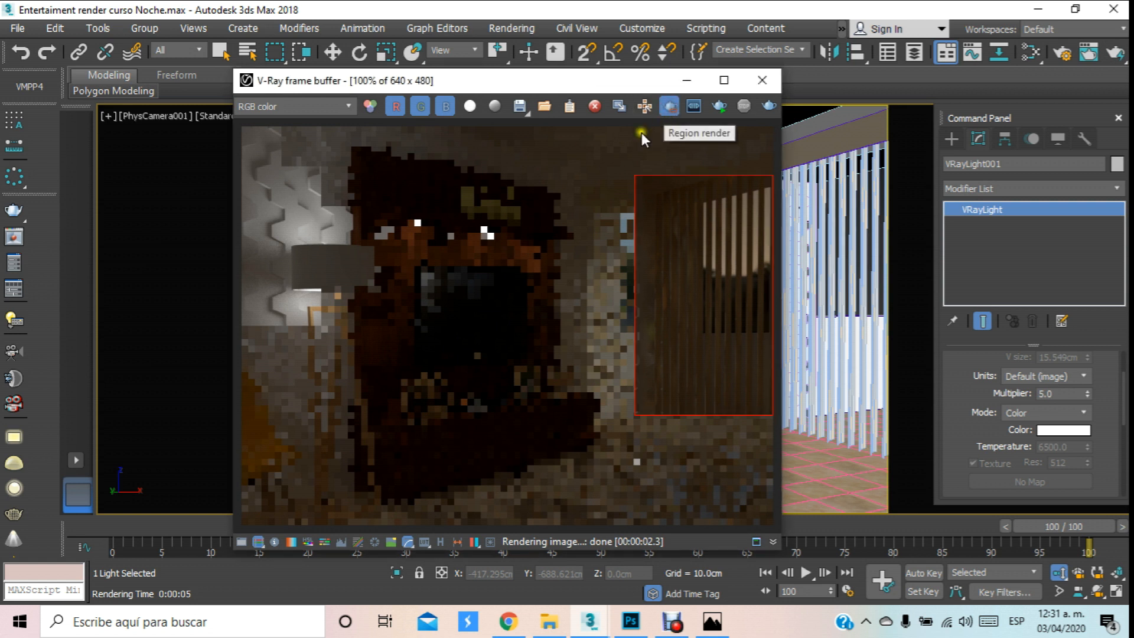
pyautogui.click(670, 107)
pyautogui.click(770, 105)
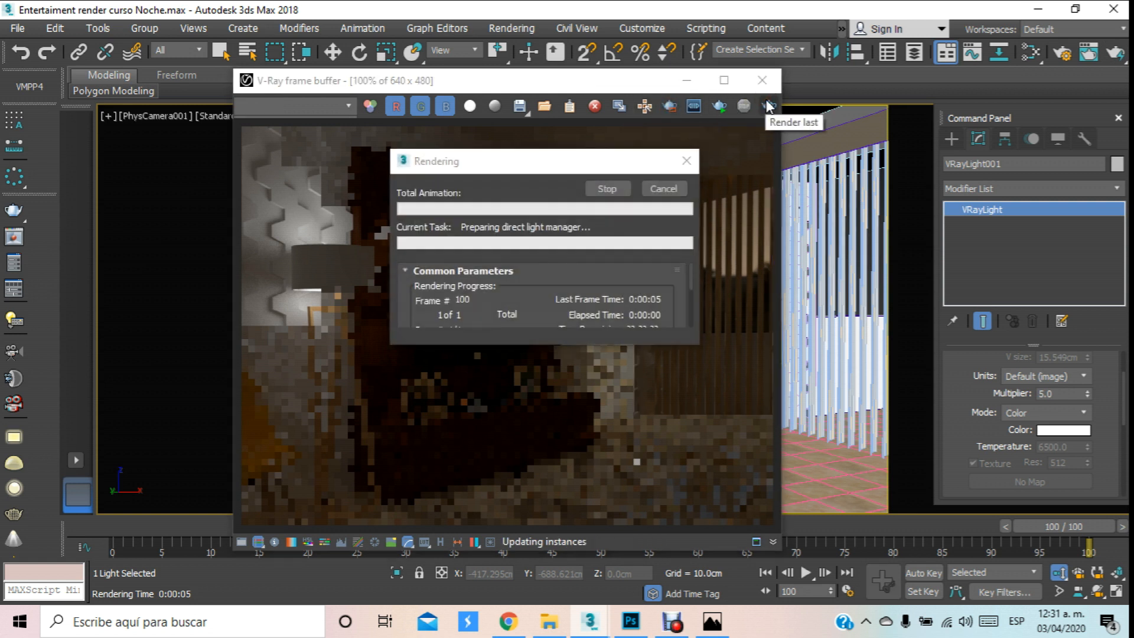
# Review the saved night renders Entertainment Night 2 to Night 7 in Photos, then return to the V-Ray frame buffer.
pyautogui.click(713, 622)
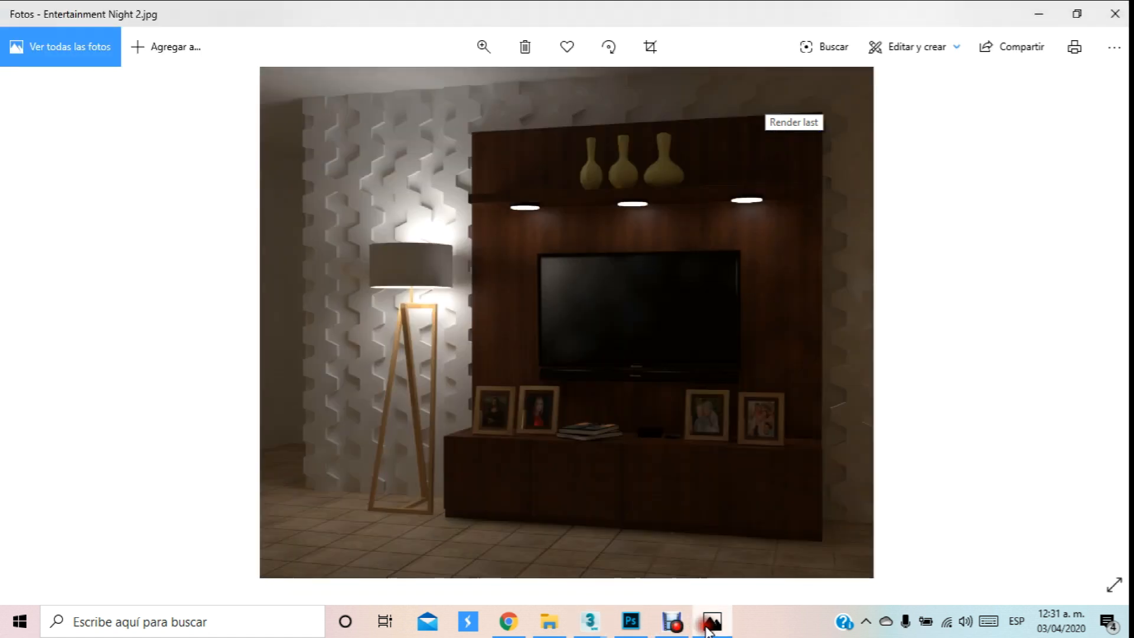
pyautogui.press('Right')
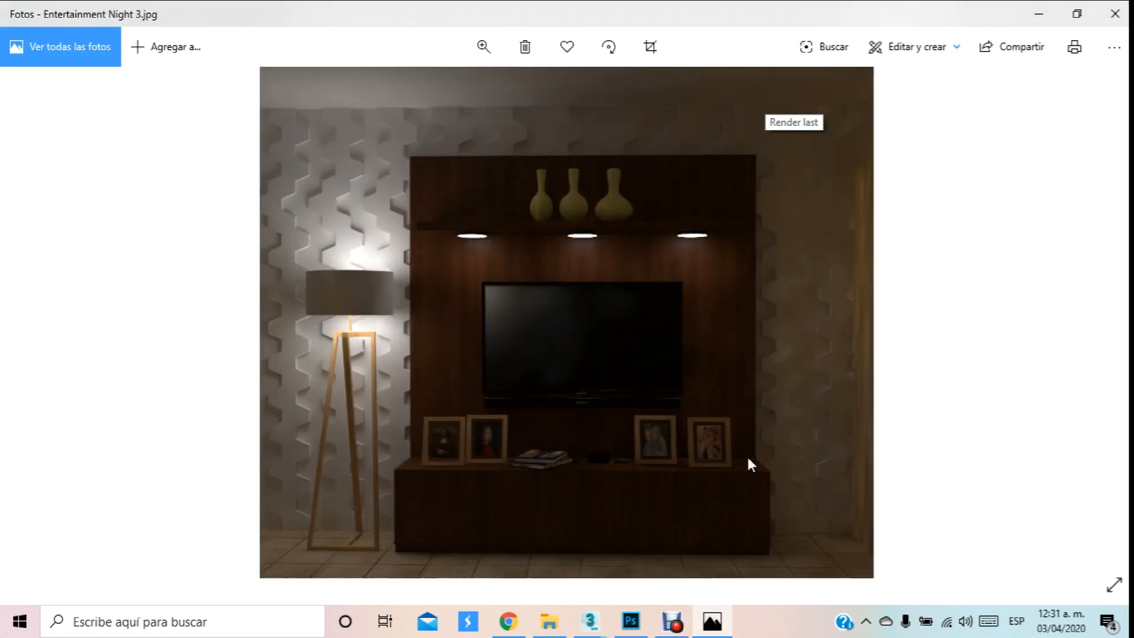
pyautogui.press('Right')
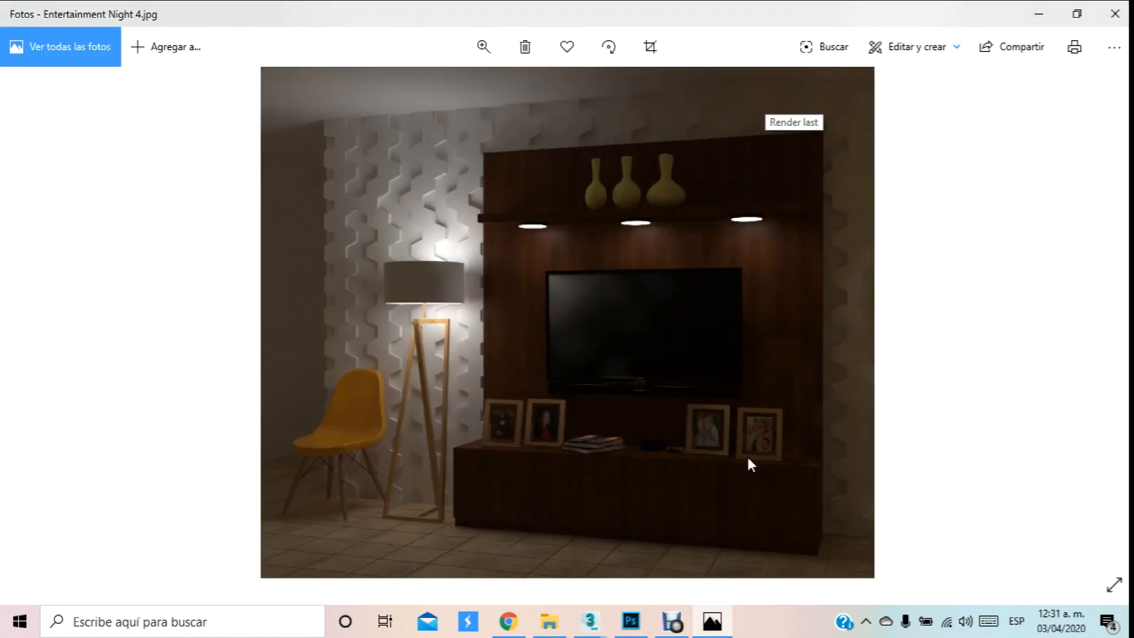
pyautogui.press('Right')
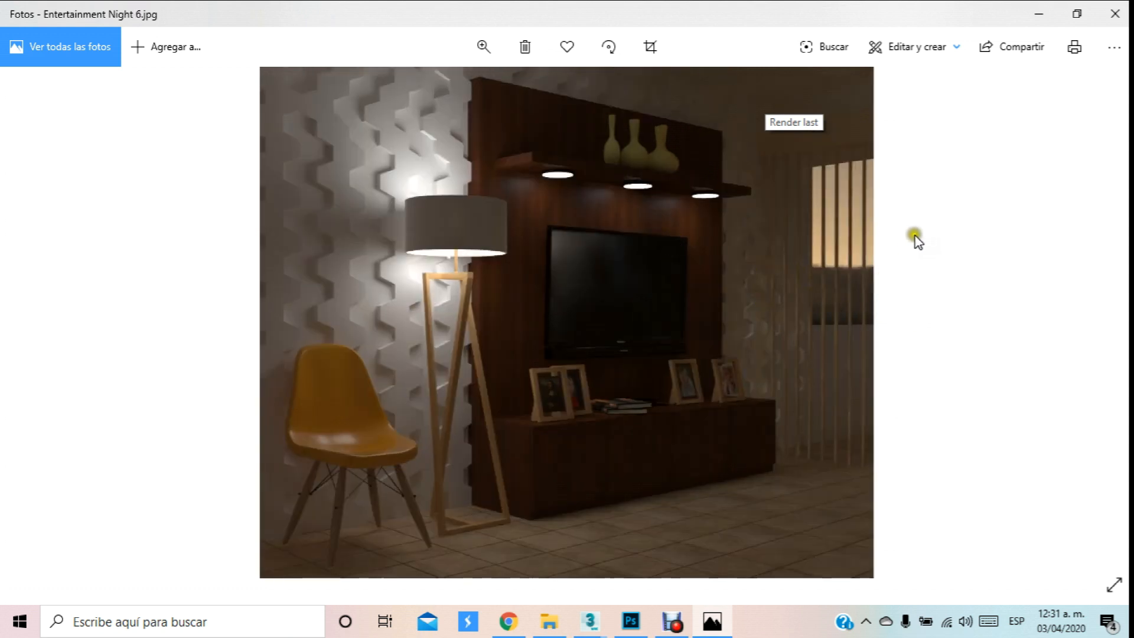
pyautogui.press('Right')
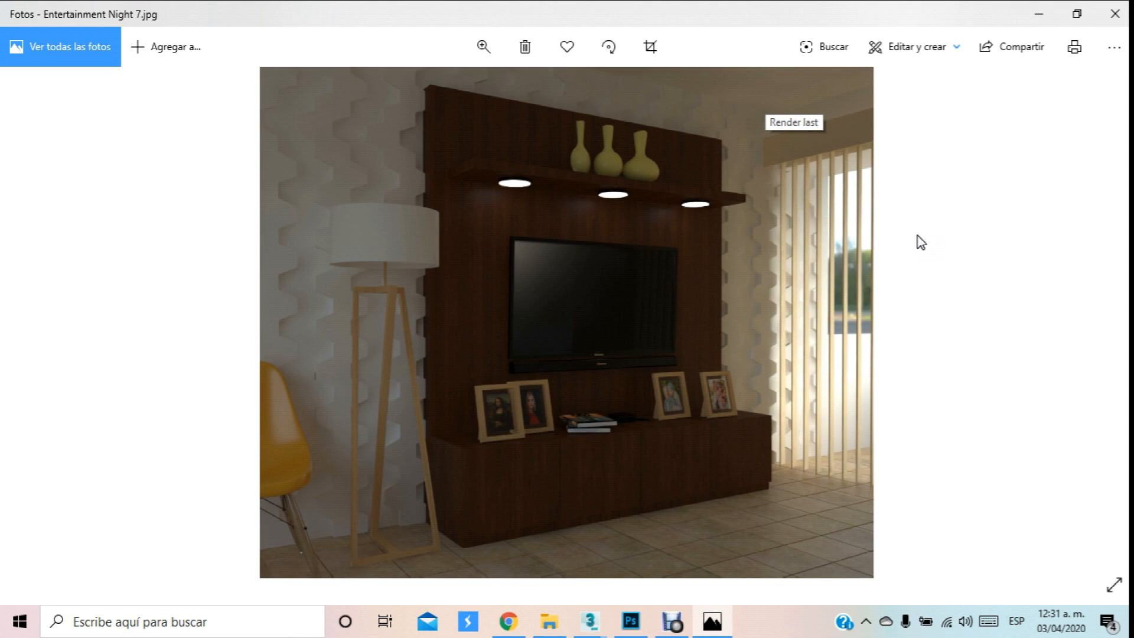
pyautogui.press('Left')
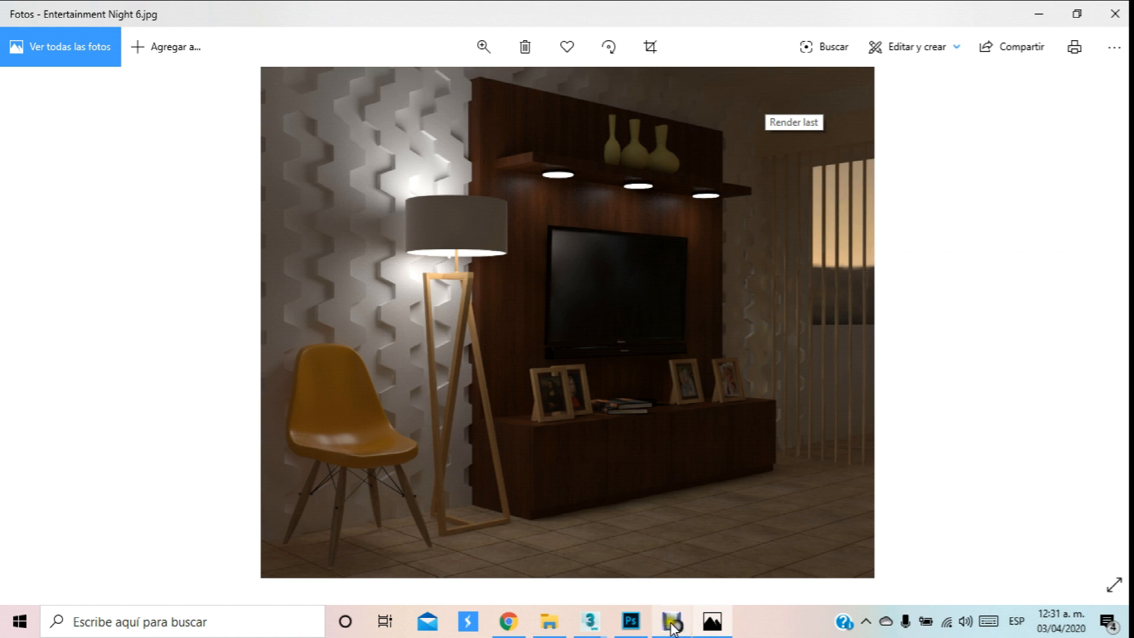
pyautogui.moveTo(624, 619)
pyautogui.moveTo(589, 620)
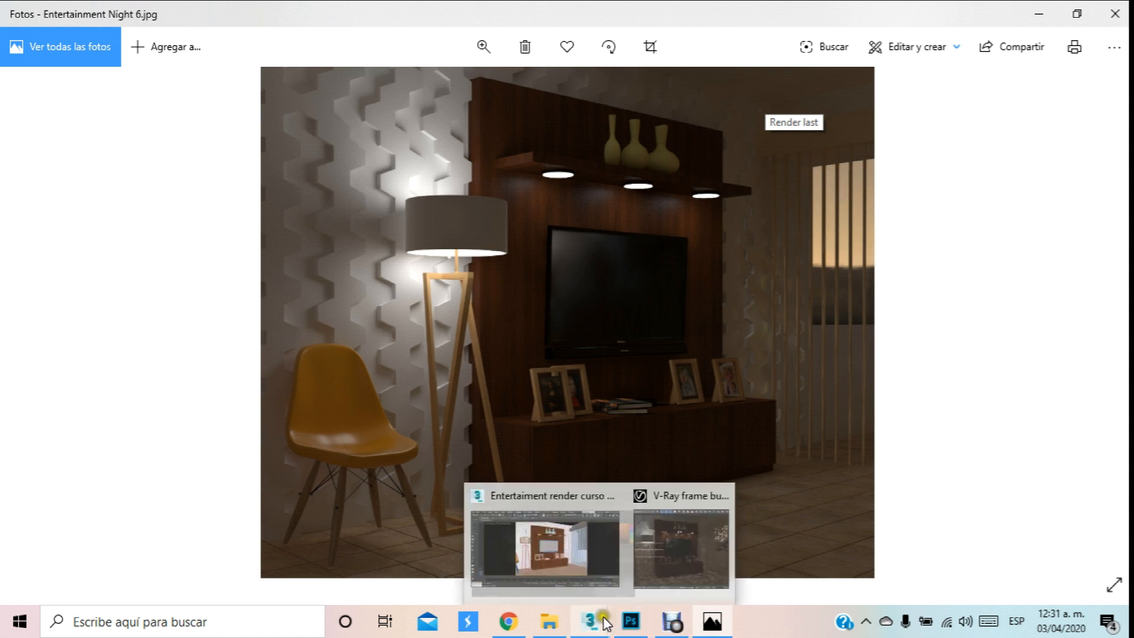
pyautogui.click(665, 561)
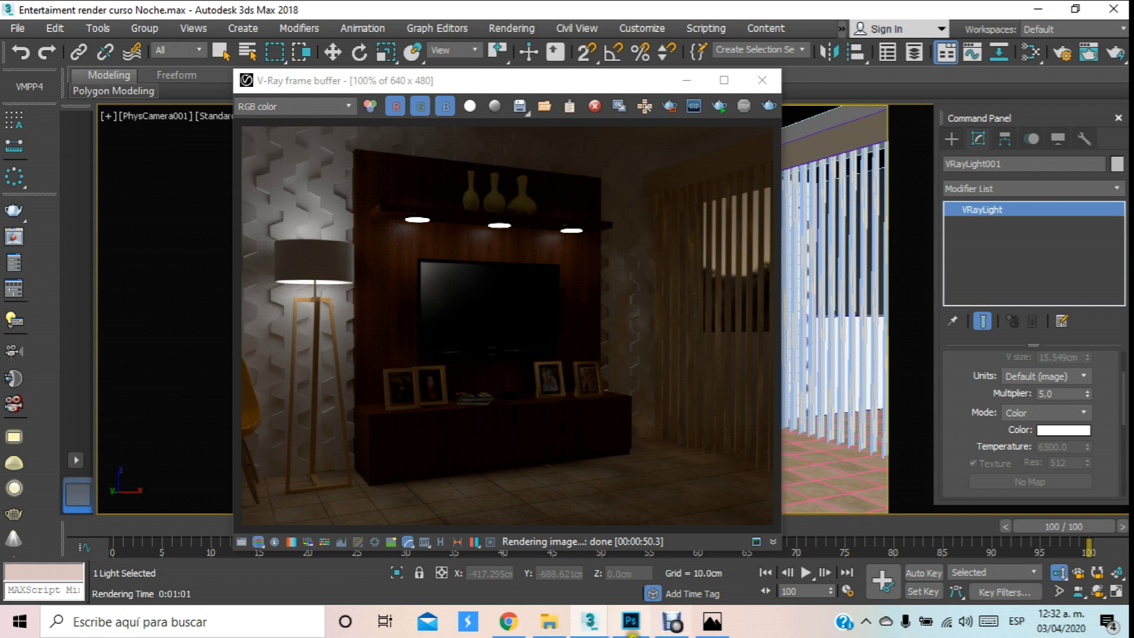
# Open Entertainment 1 from the Entertaiment project folder in Photos and review the daytime renders through Entertainment 27.
pyautogui.click(709, 625)
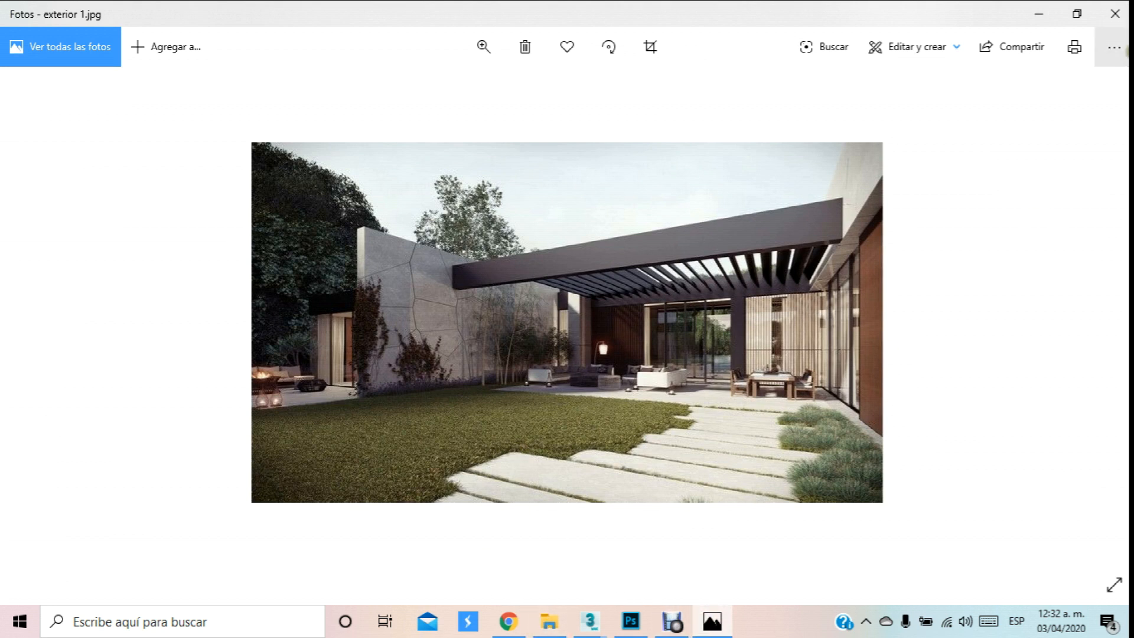
pyautogui.click(549, 623)
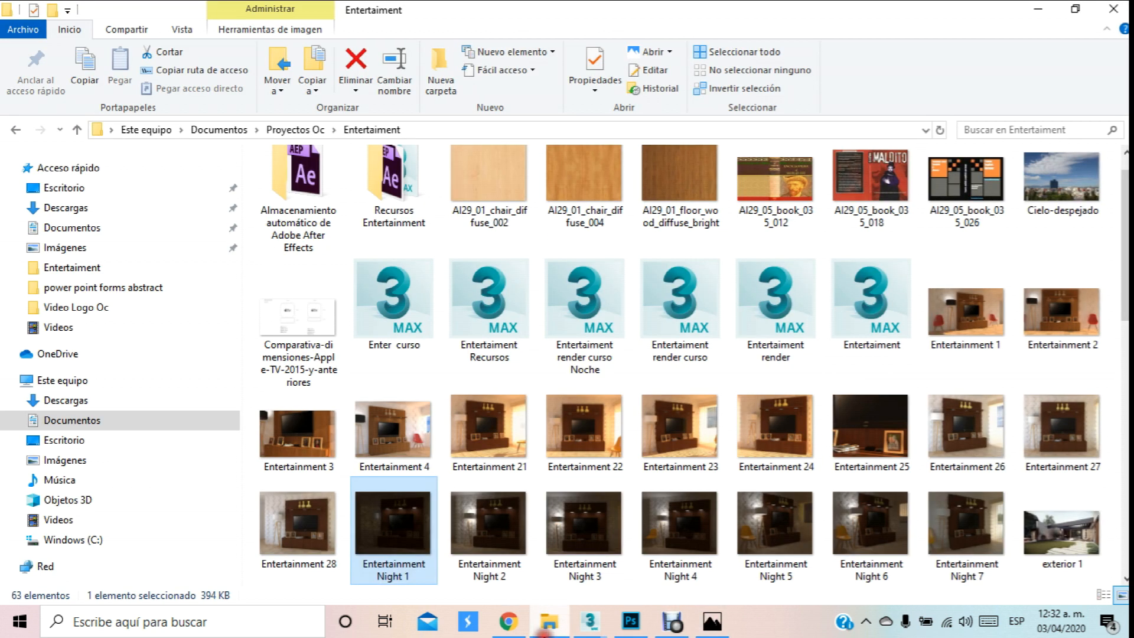
pyautogui.doubleClick(973, 310)
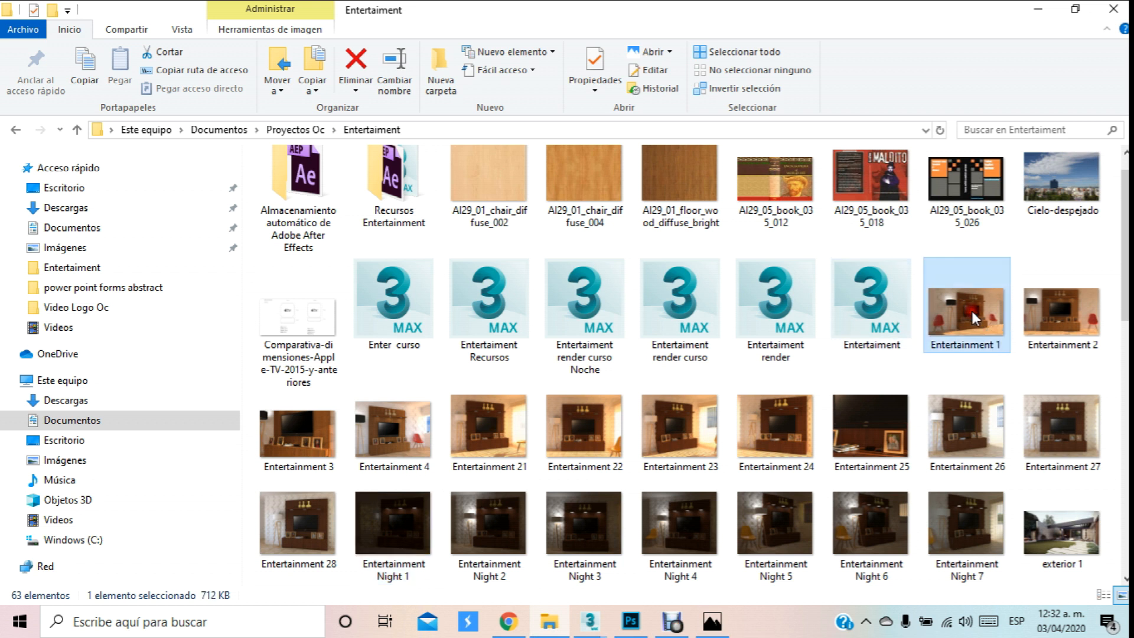
pyautogui.press('Right')
pyautogui.press('Right')
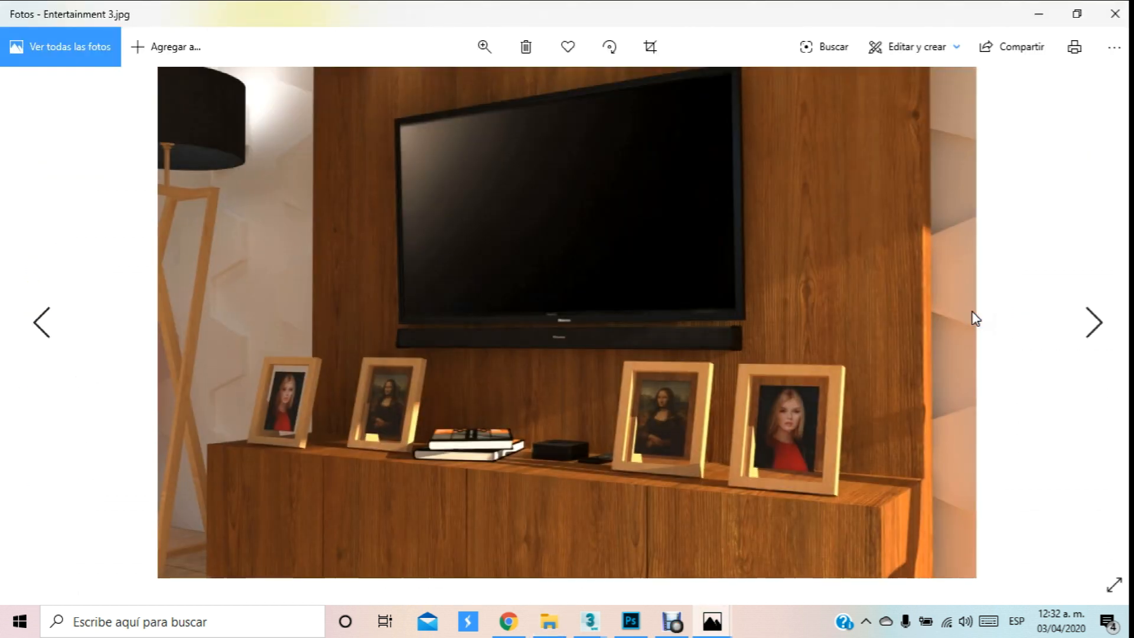
pyautogui.press('Right')
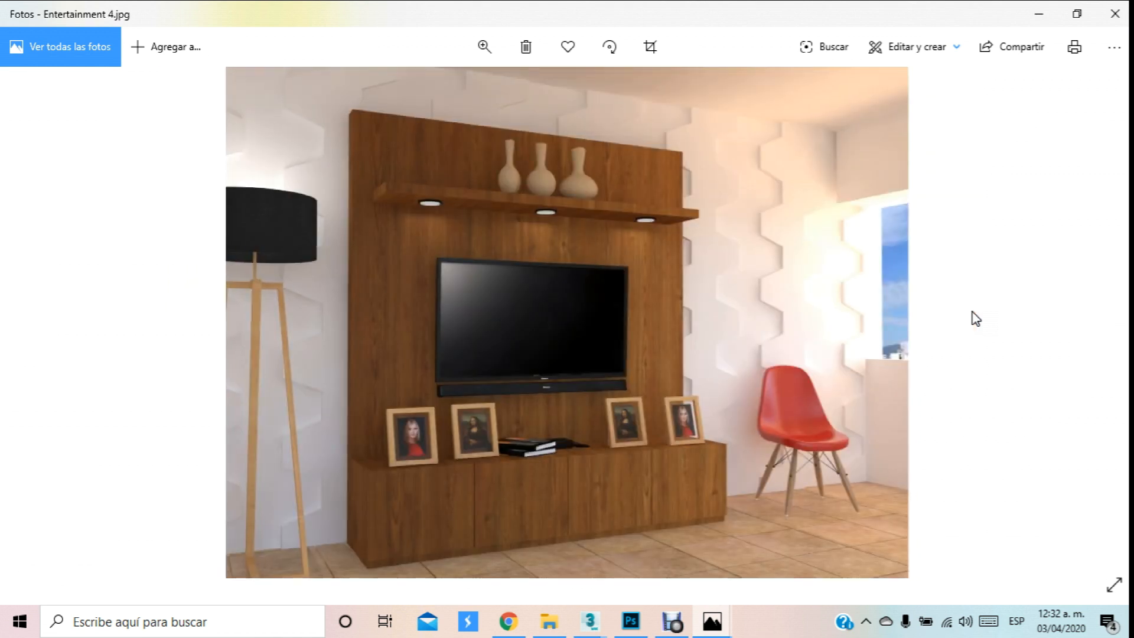
pyautogui.press('Right')
pyautogui.press('Right')
pyautogui.press('Right')
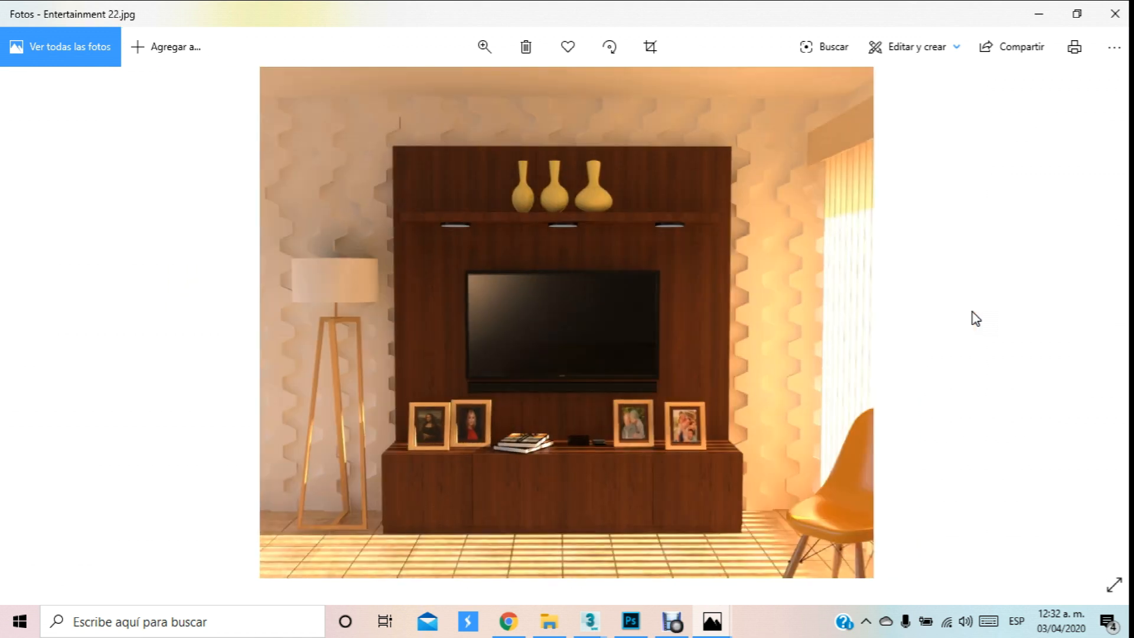
pyautogui.press('Right')
pyautogui.press('Right')
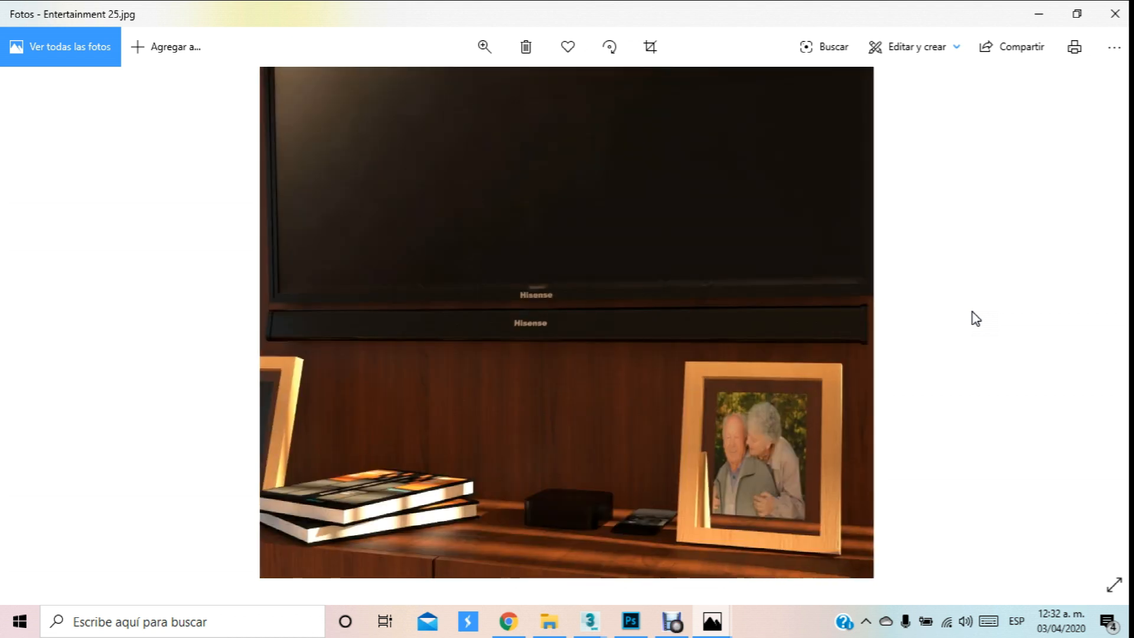
pyautogui.press('Right')
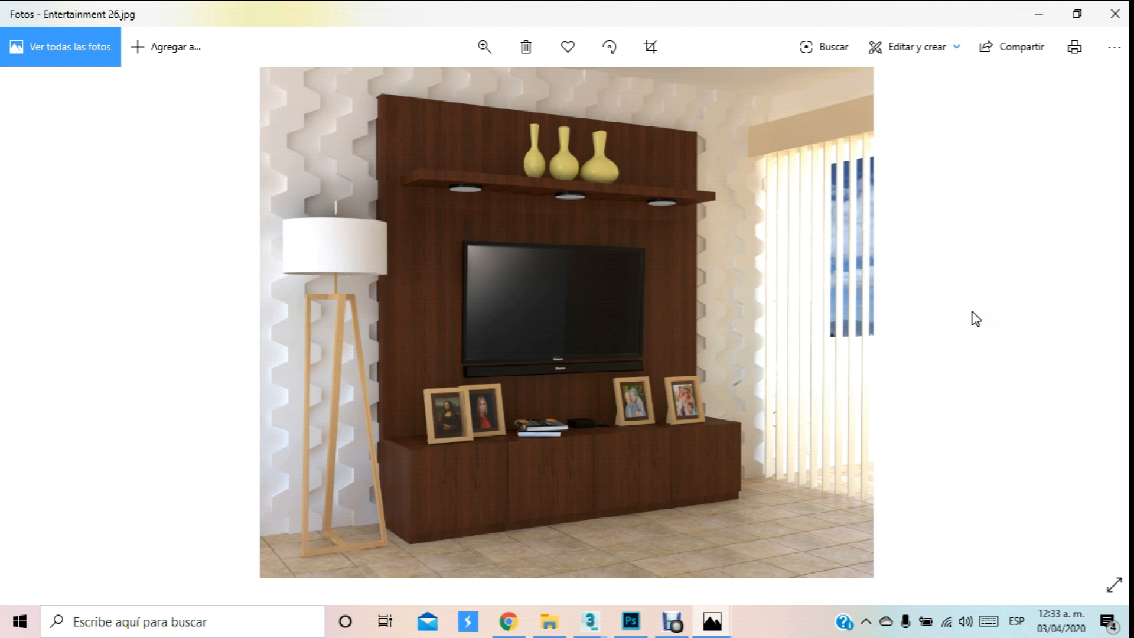
pyautogui.press('Right')
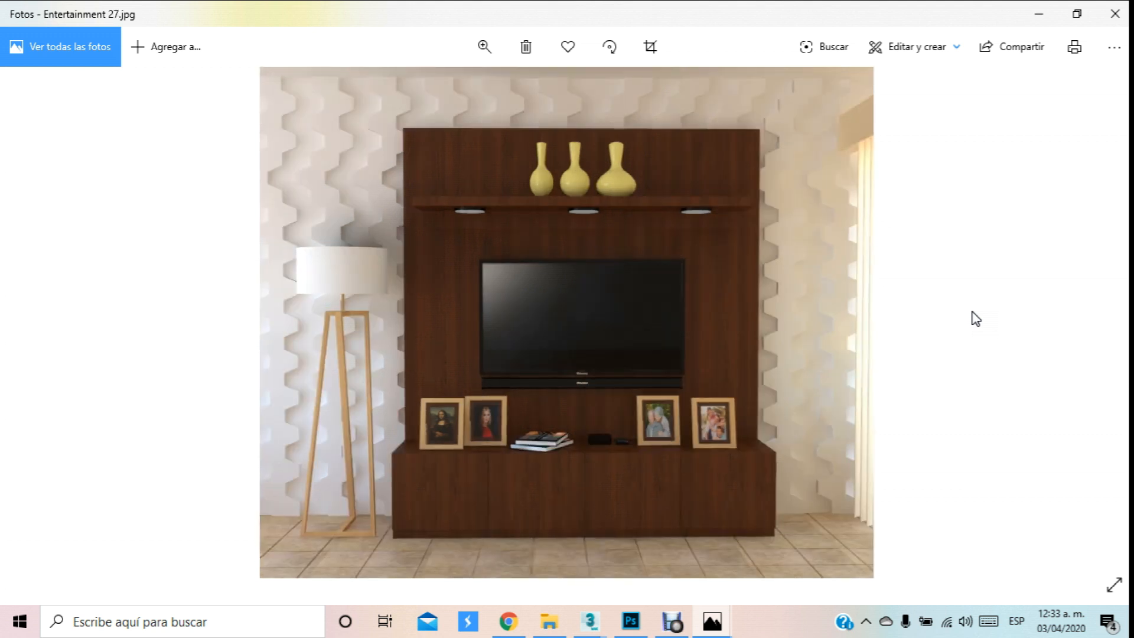
# Compare the warm sunlit renders Entertainment 24 and 25 with the neutral daylight renders Entertainment 26 to 28.
pyautogui.press('Left')
pyautogui.press('Left')
pyautogui.press('Left')
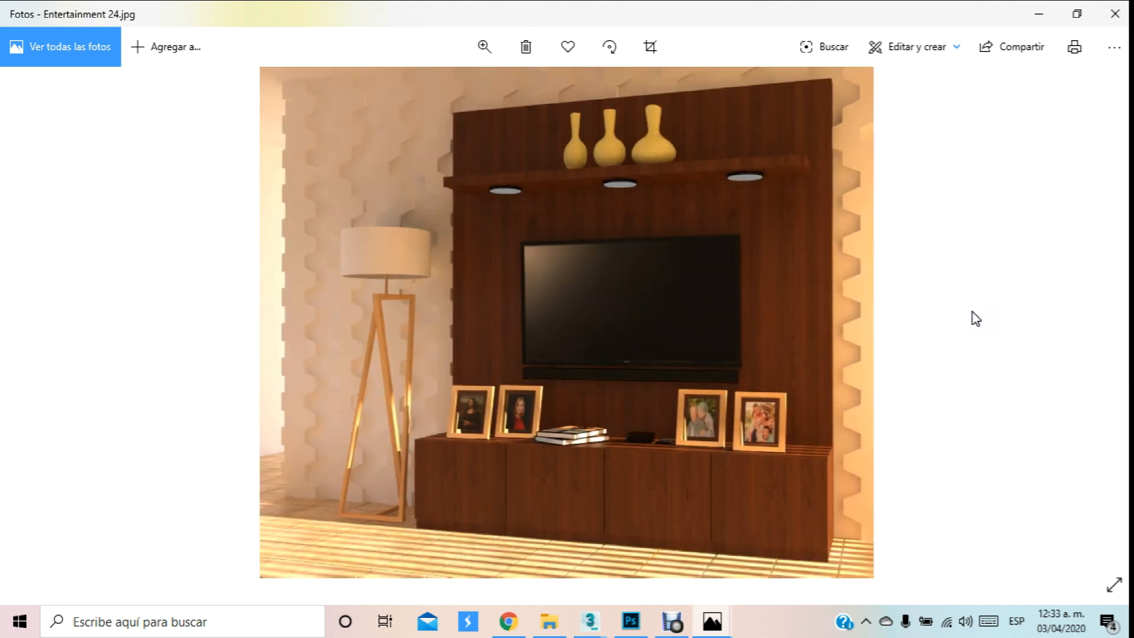
pyautogui.press('Right')
pyautogui.press('Right')
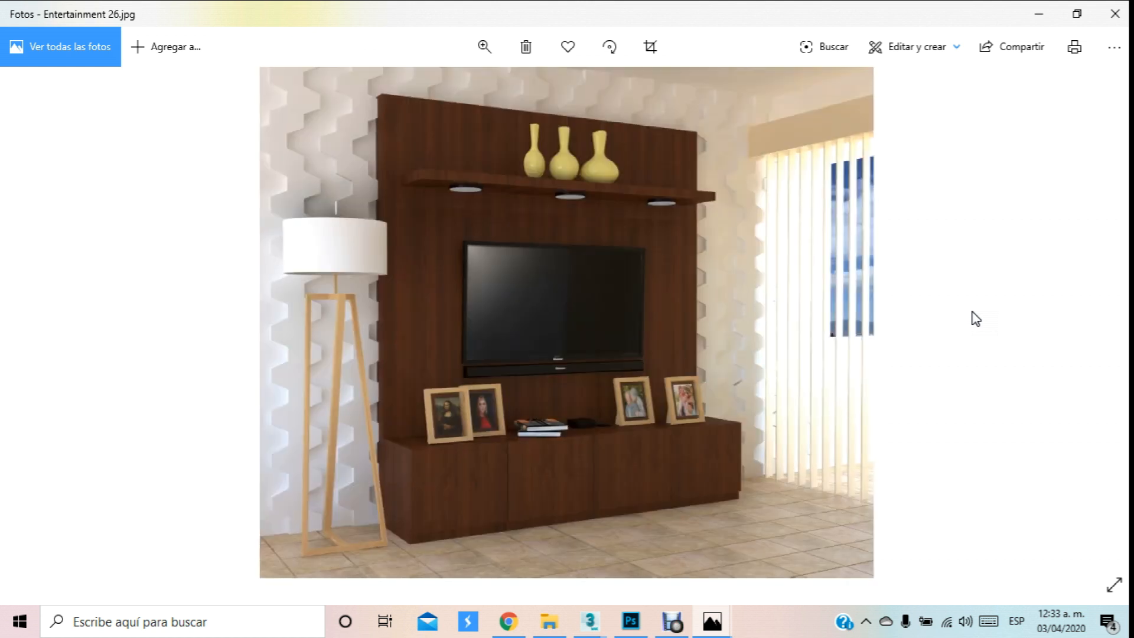
pyautogui.press('Right')
pyautogui.press('Right')
pyautogui.press('Right')
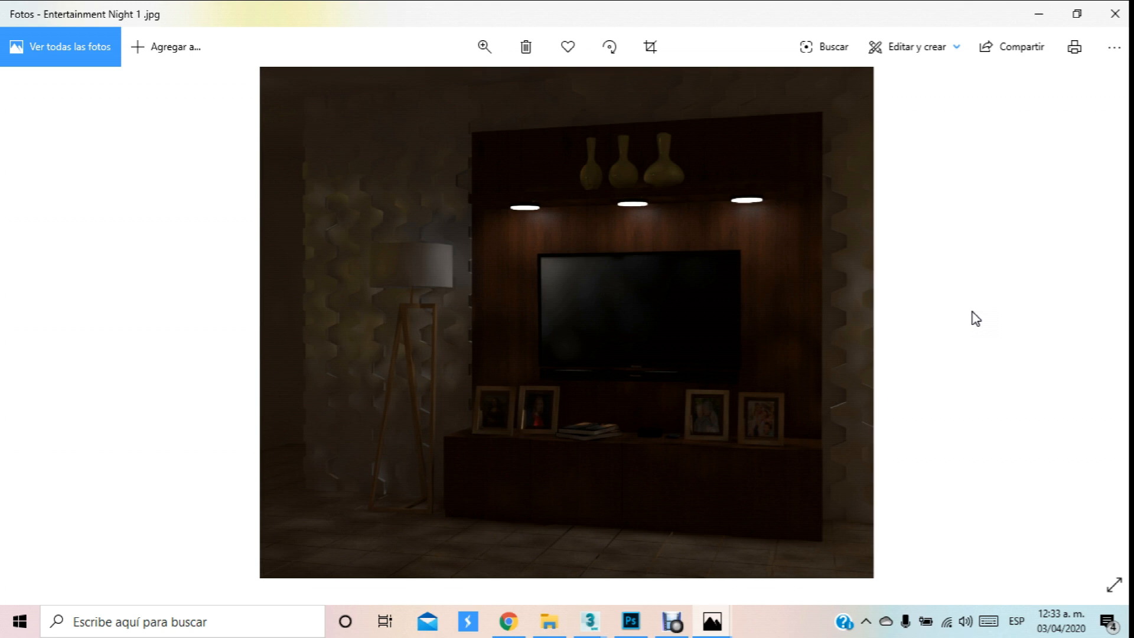
pyautogui.press('Right')
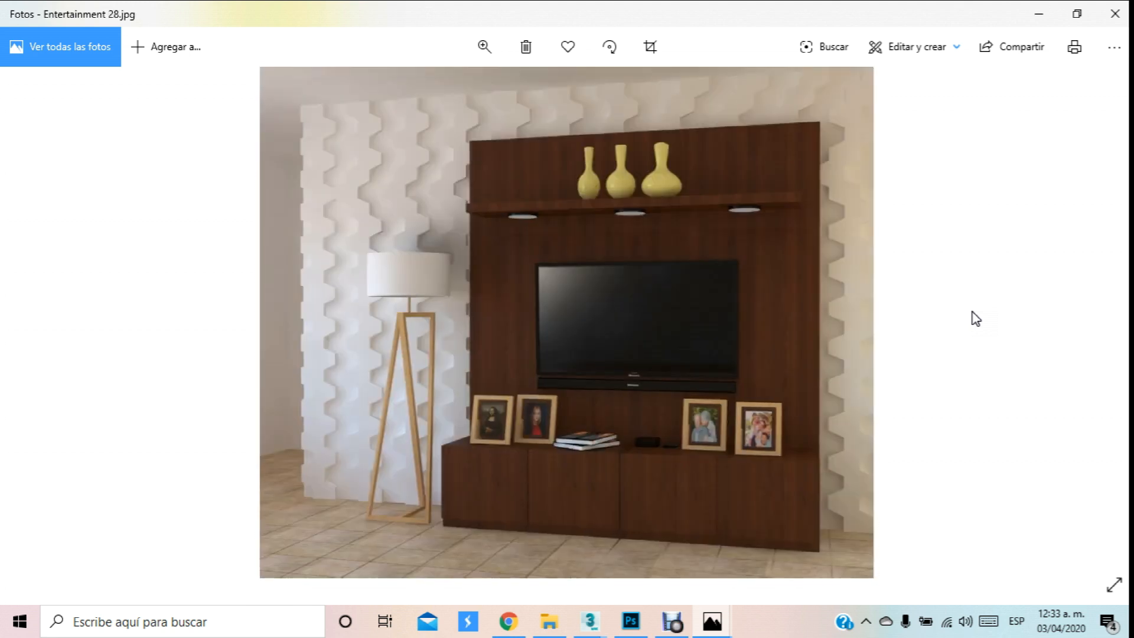
pyautogui.press('Left')
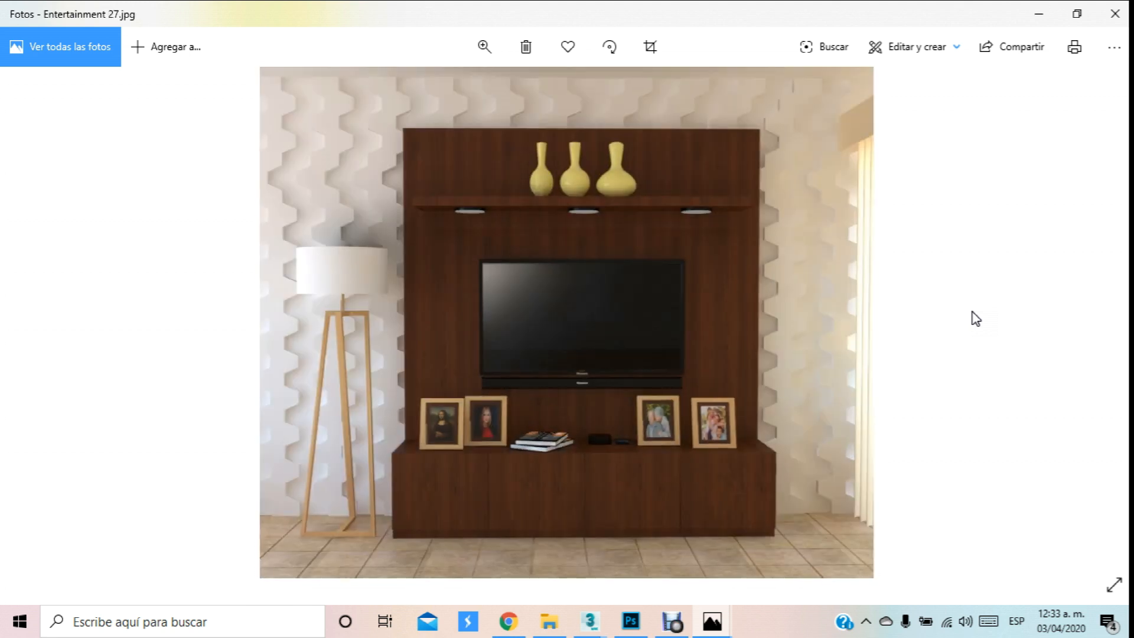
pyautogui.press('Left')
pyautogui.press('Left')
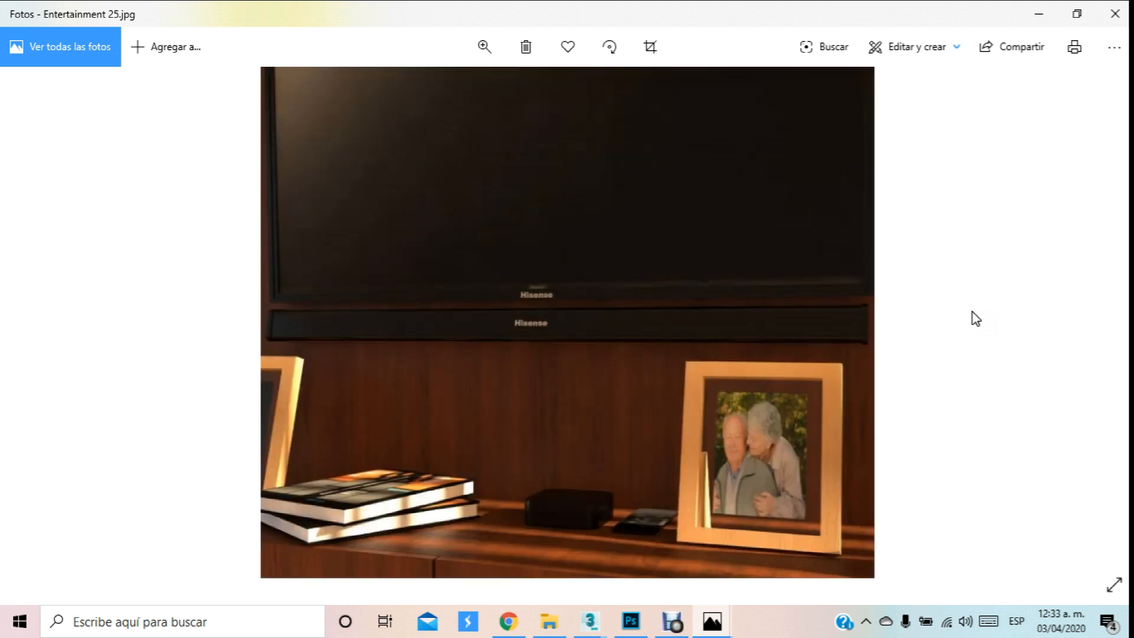
# Browse from the daytime renders on to the night series and examine the lamp and window lighting in Entertainment Night 5.
pyautogui.press('Right')
pyautogui.press('Right')
pyautogui.press('Right')
pyautogui.press('Right')
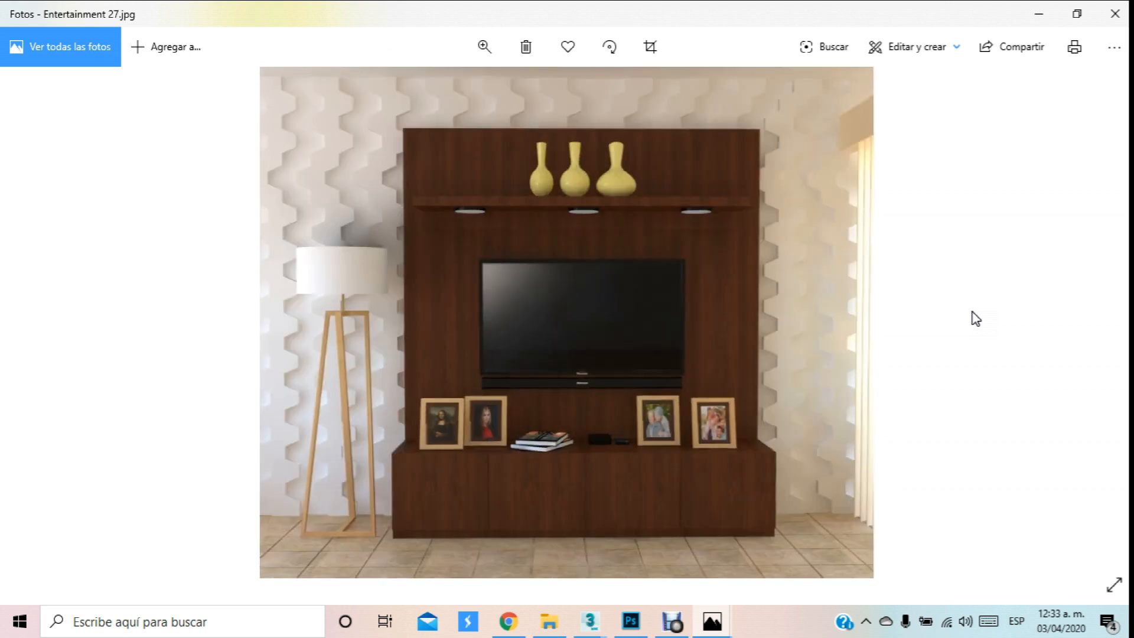
pyautogui.press('Right')
pyautogui.press('Right')
pyautogui.press('Right')
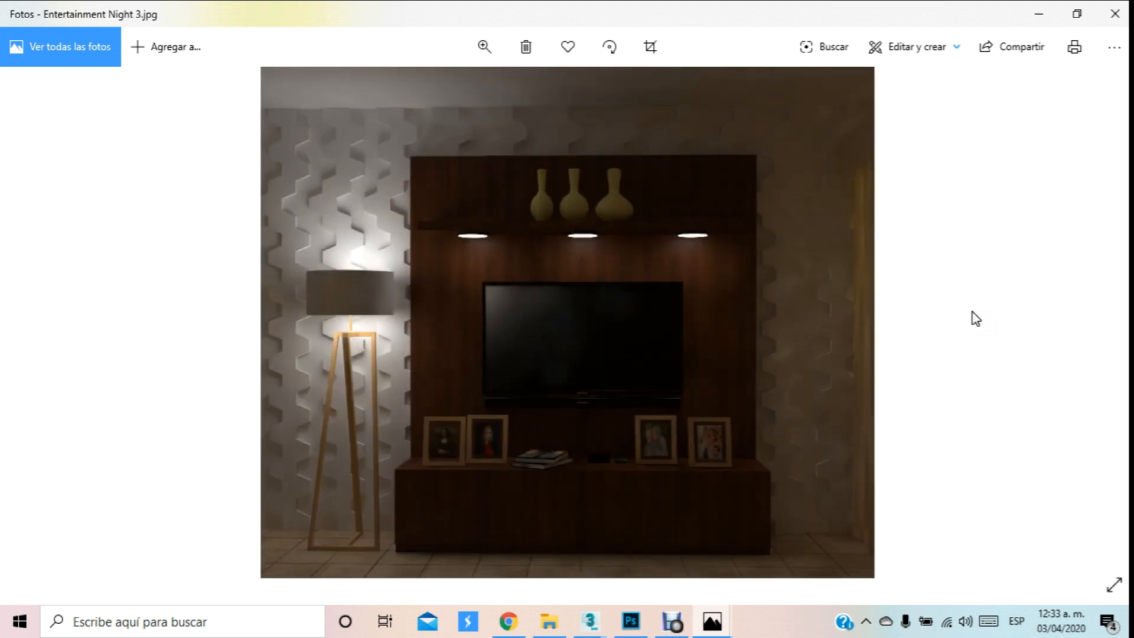
pyautogui.press('Right')
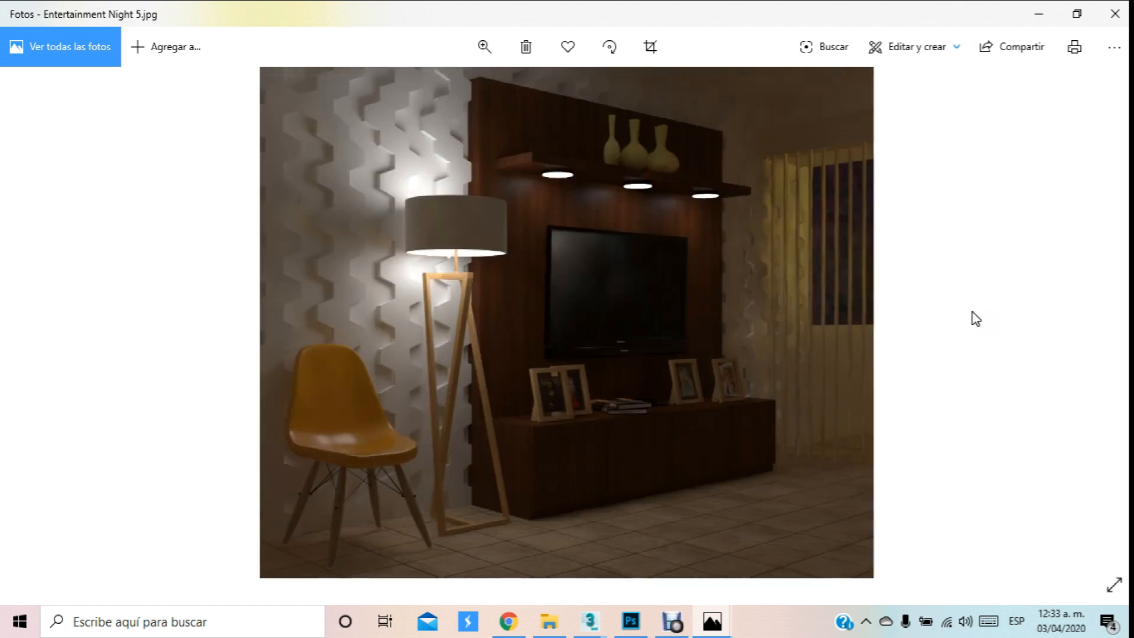
pyautogui.press('Right')
pyautogui.press('Left')
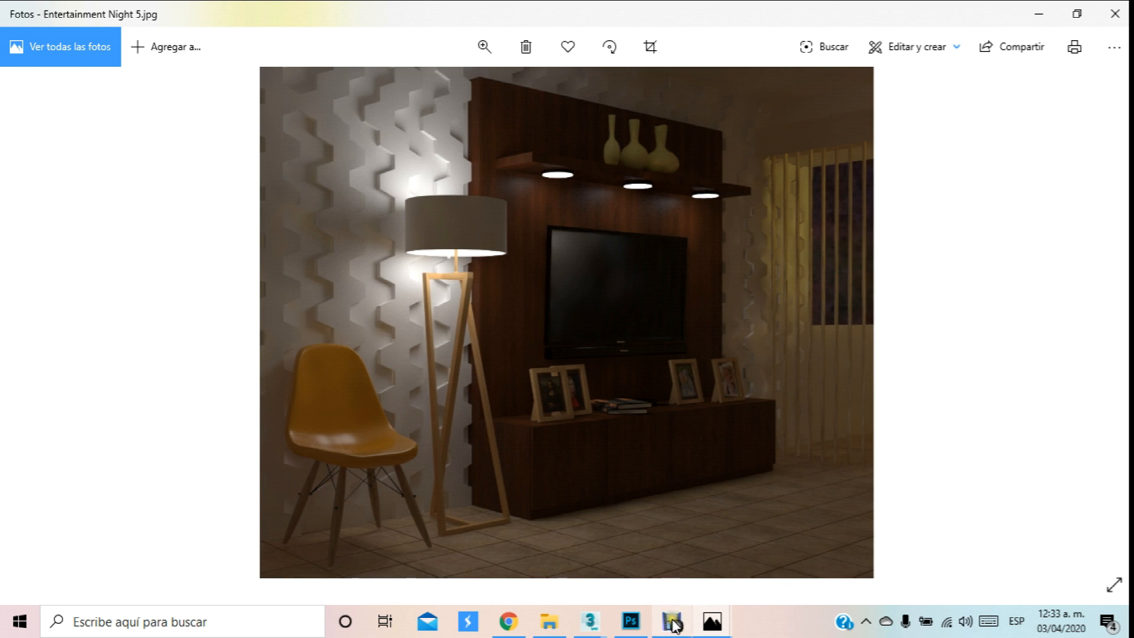
# Switch back to 3ds Max and close the V-Ray frame buffer with the finished night render.
pyautogui.moveTo(672, 623)
pyautogui.click(585, 554)
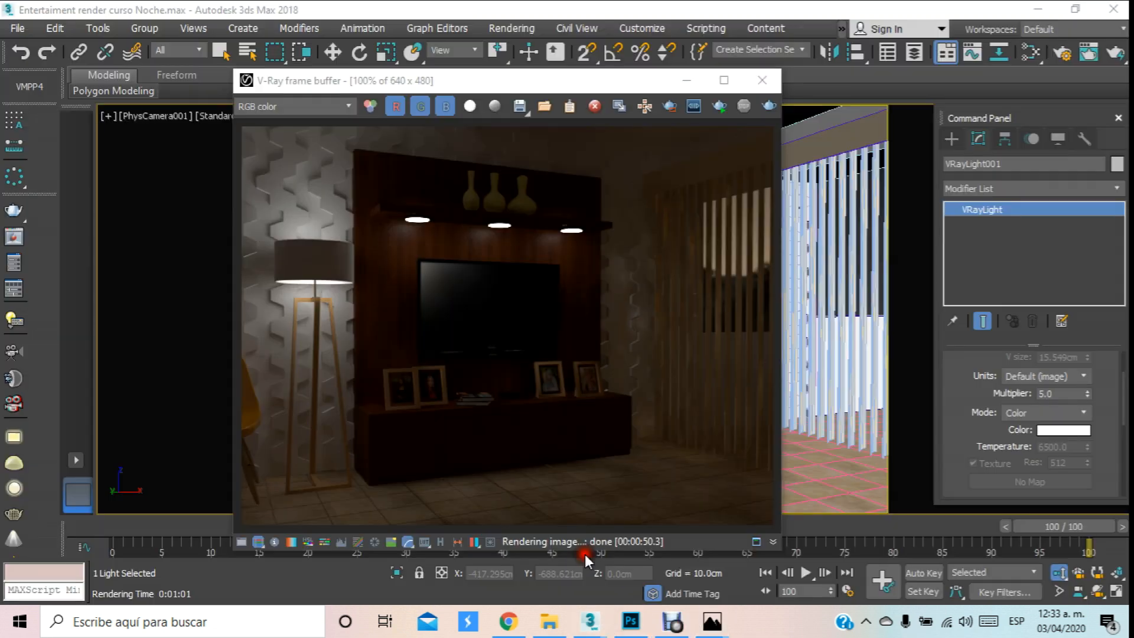
pyautogui.click(760, 81)
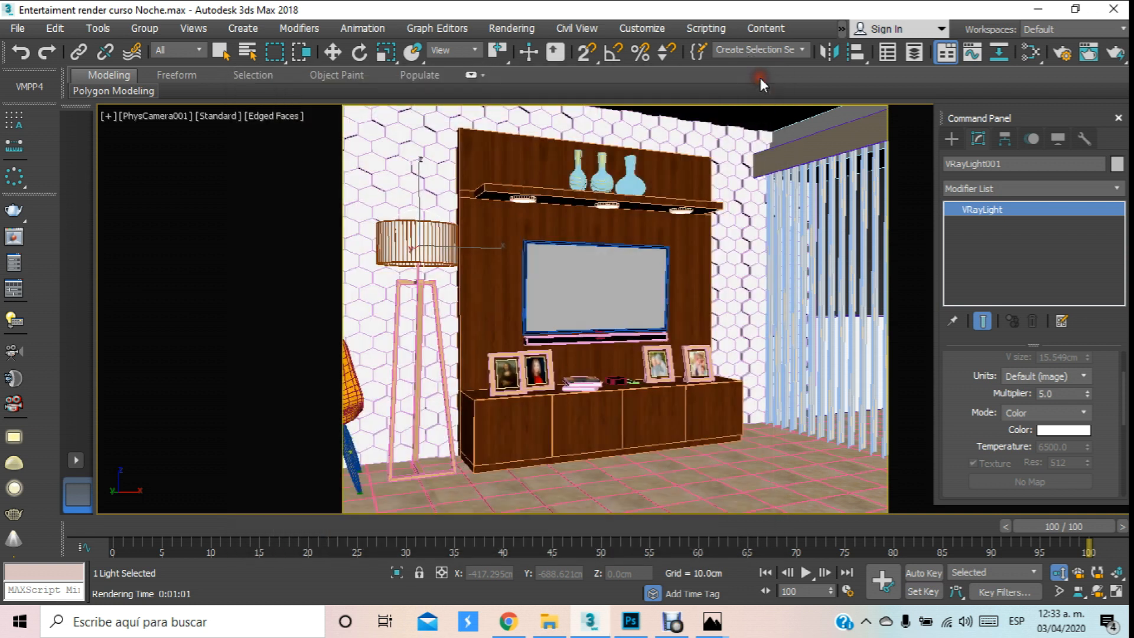
# Replace the environment background map with the bitmap satara_night_no_lamps_2k.hdr, keeping the default HDRI load settings, and render the camera view.
pyautogui.click(511, 31)
pyautogui.click(515, 264)
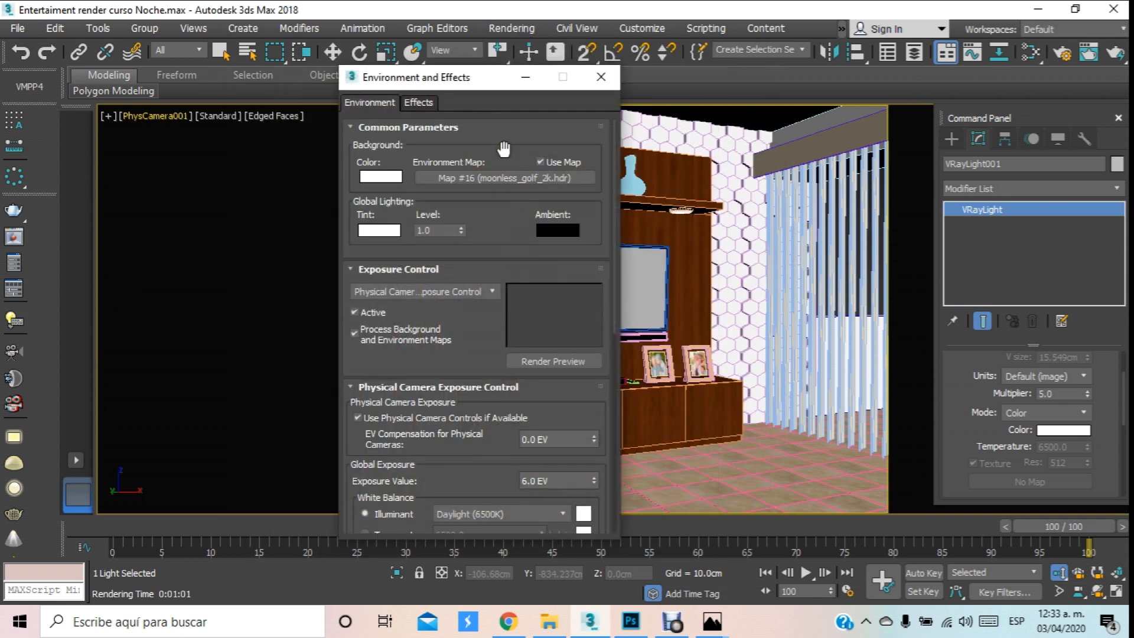
pyautogui.click(470, 178)
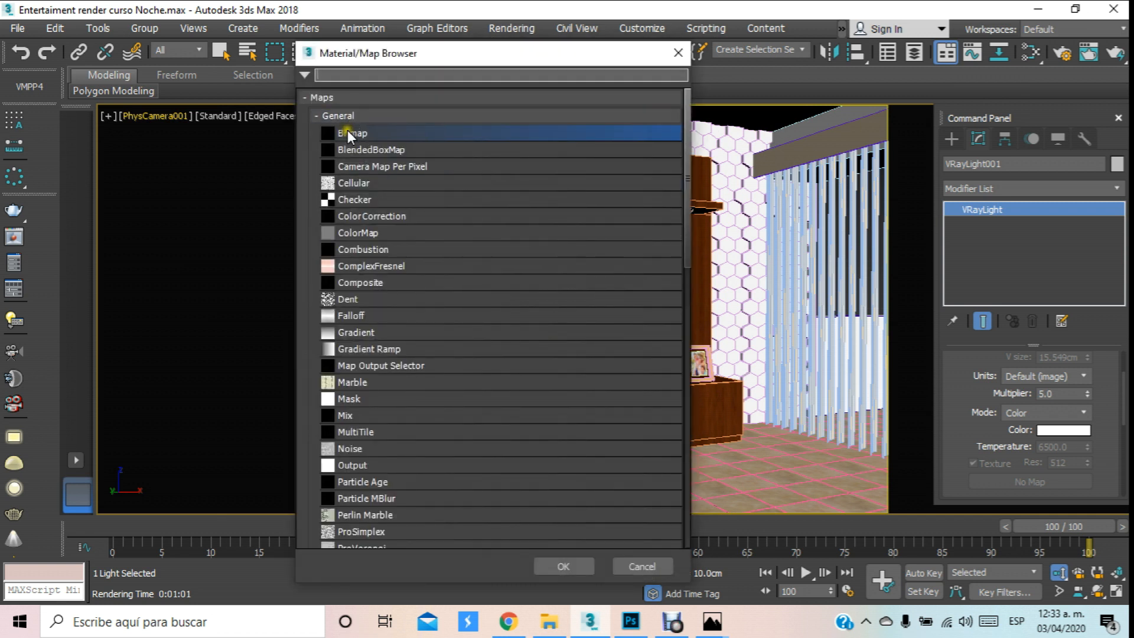
pyautogui.doubleClick(348, 130)
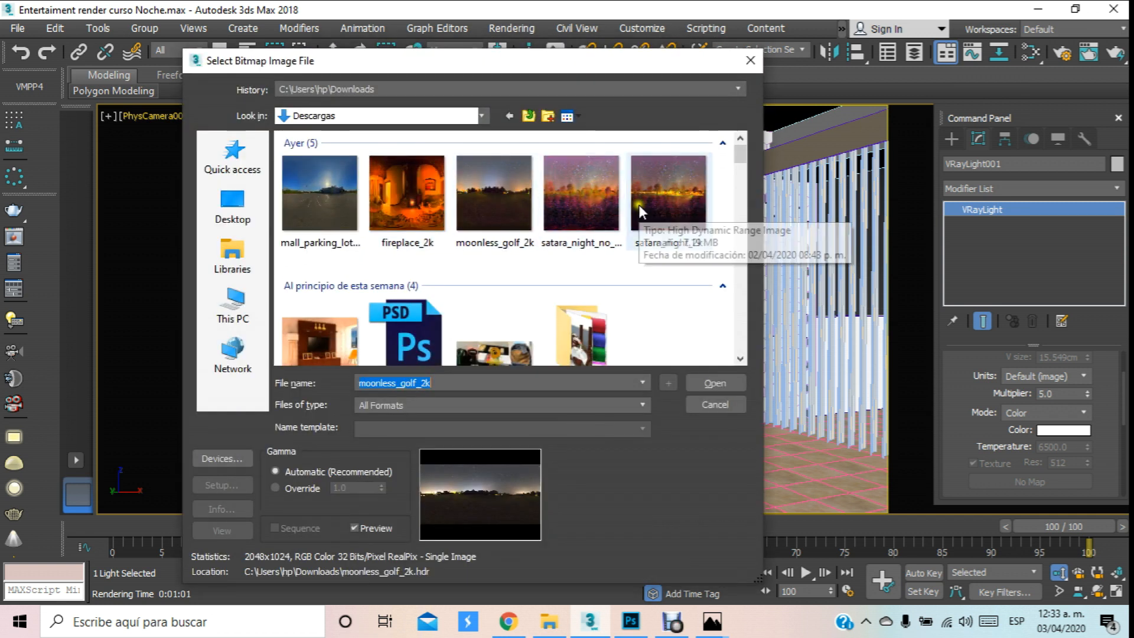
pyautogui.doubleClick(595, 201)
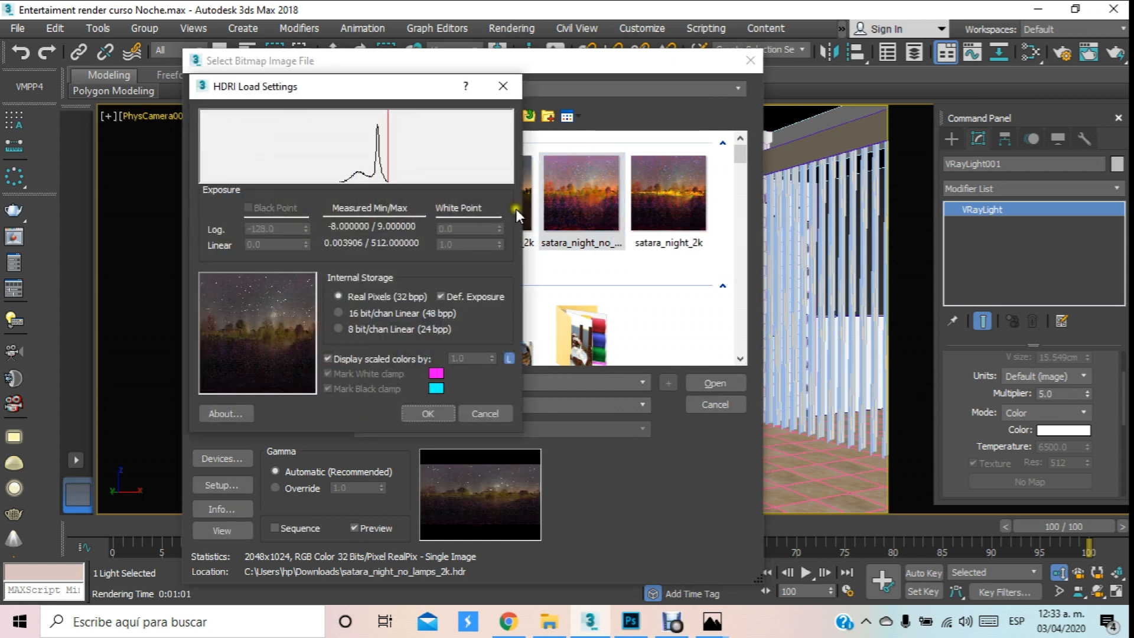
pyautogui.click(429, 413)
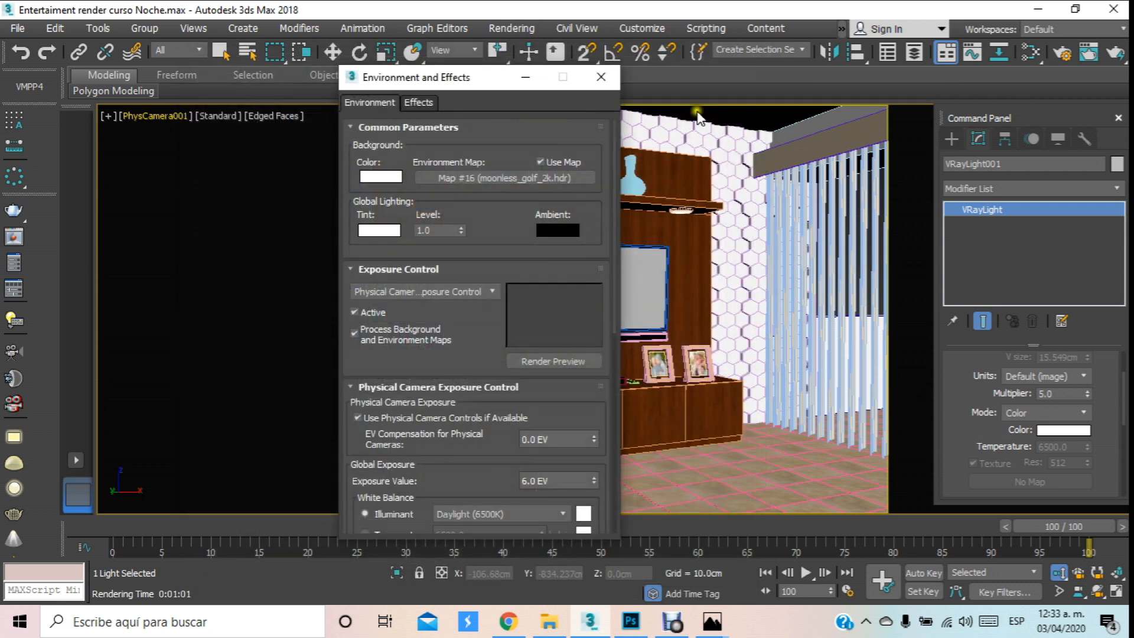
pyautogui.click(600, 77)
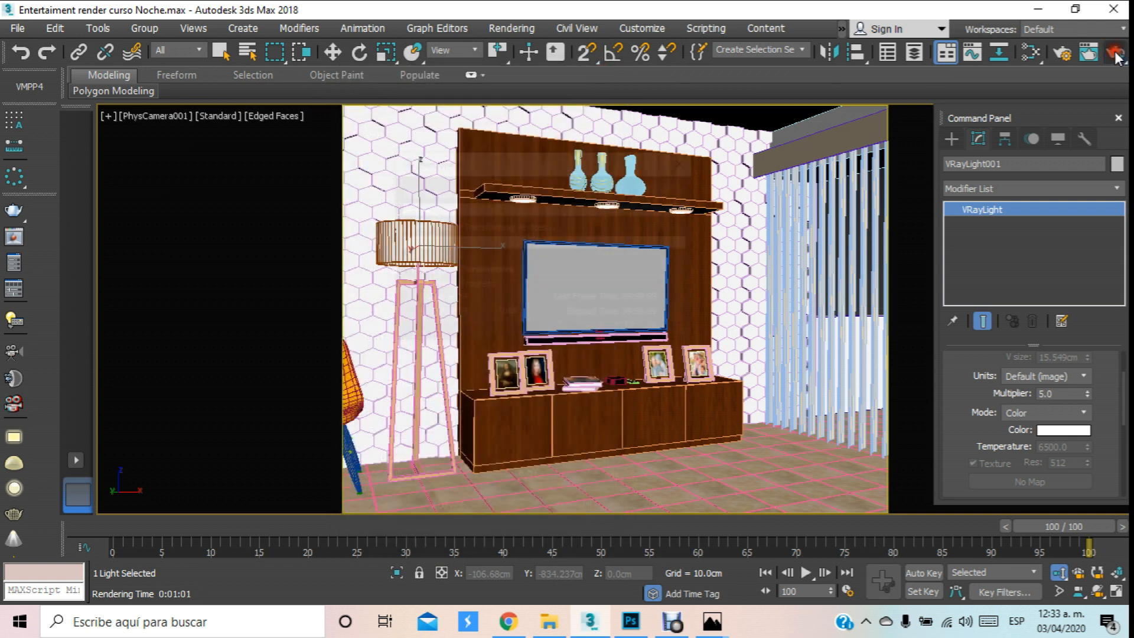
pyautogui.click(1115, 53)
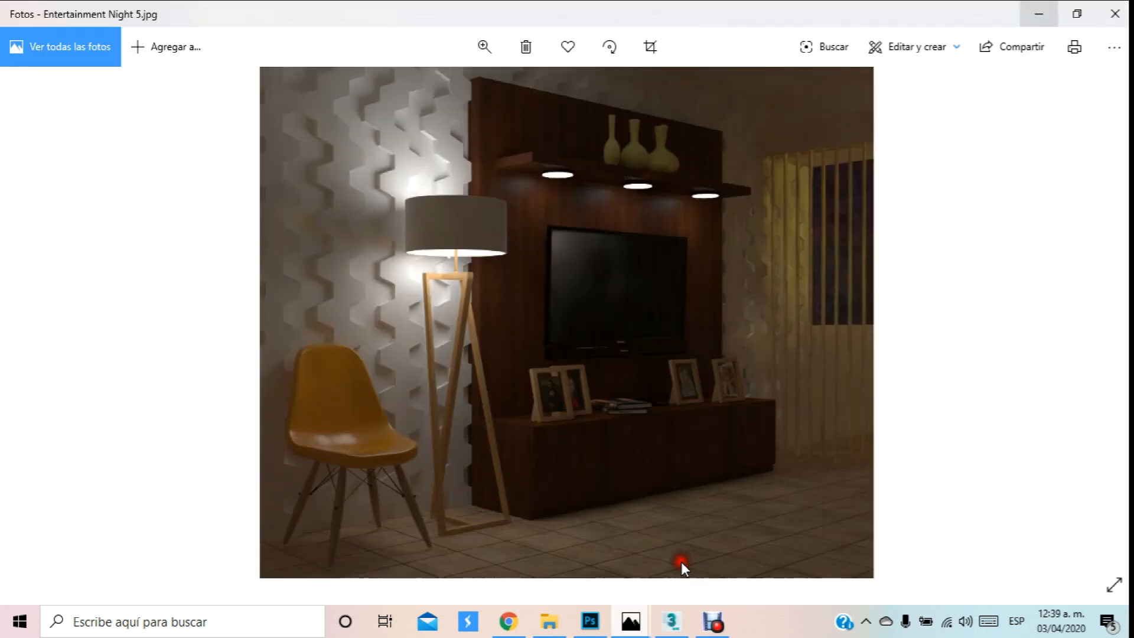
# Switch to Photoshop, to the open Entertainment Night 6.jpg render.
pyautogui.click(590, 621)
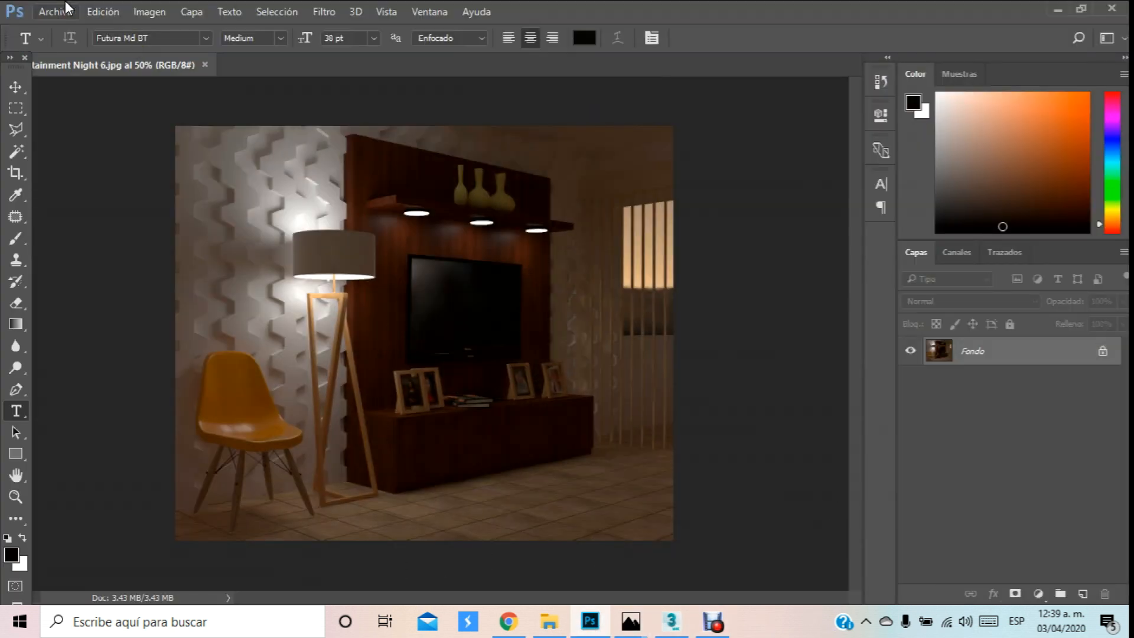
pyautogui.click(155, 11)
pyautogui.moveTo(223, 53)
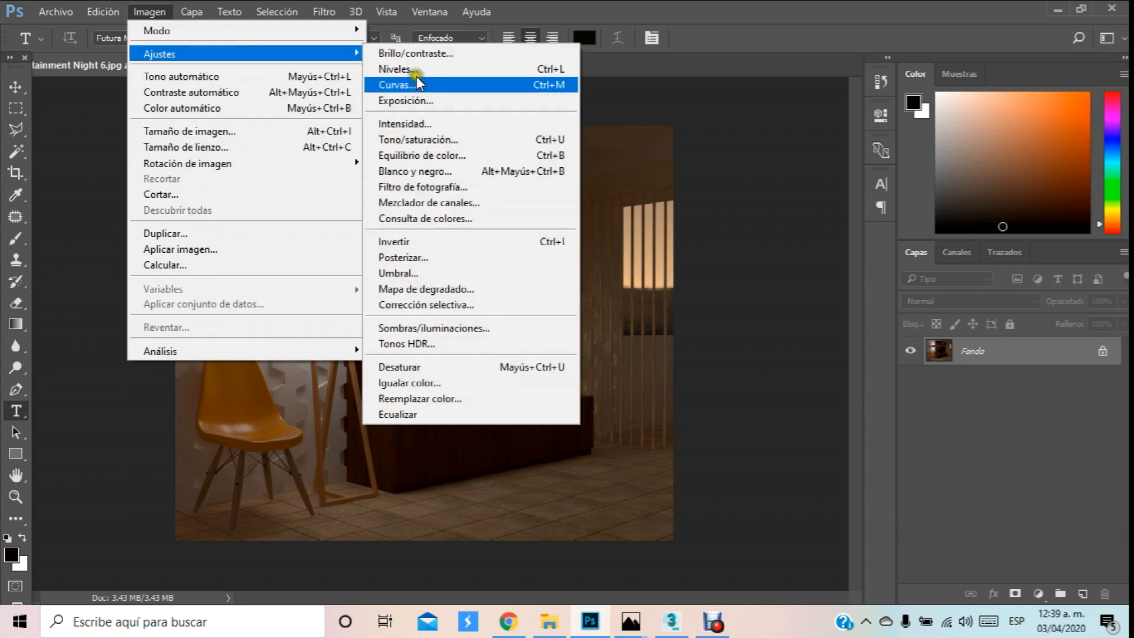
pyautogui.click(408, 100)
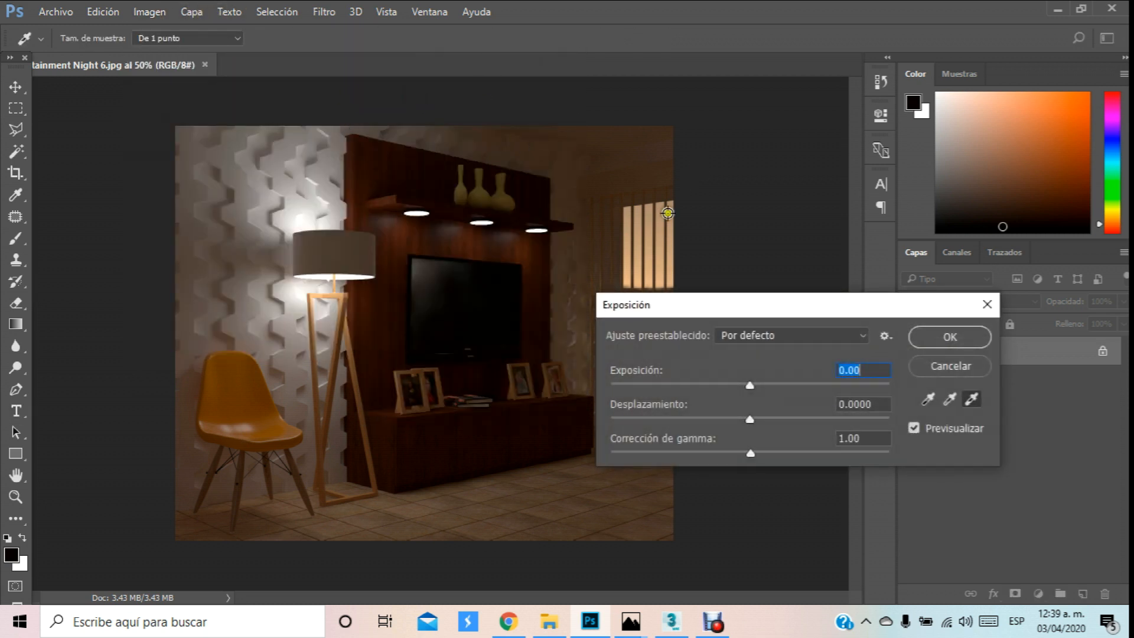
pyautogui.click(951, 367)
pyautogui.press('t')
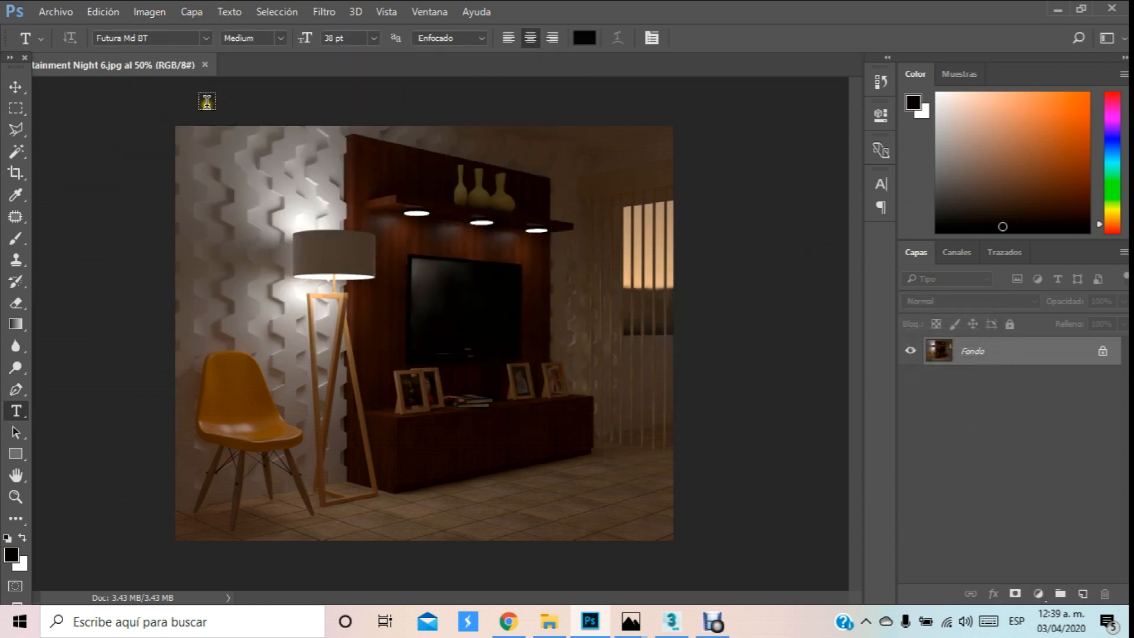
# Brighten the Entertainment Night 6 render slightly with an Exposure adjustment and apply it.
pyautogui.click(148, 12)
pyautogui.moveTo(177, 51)
pyautogui.click(437, 97)
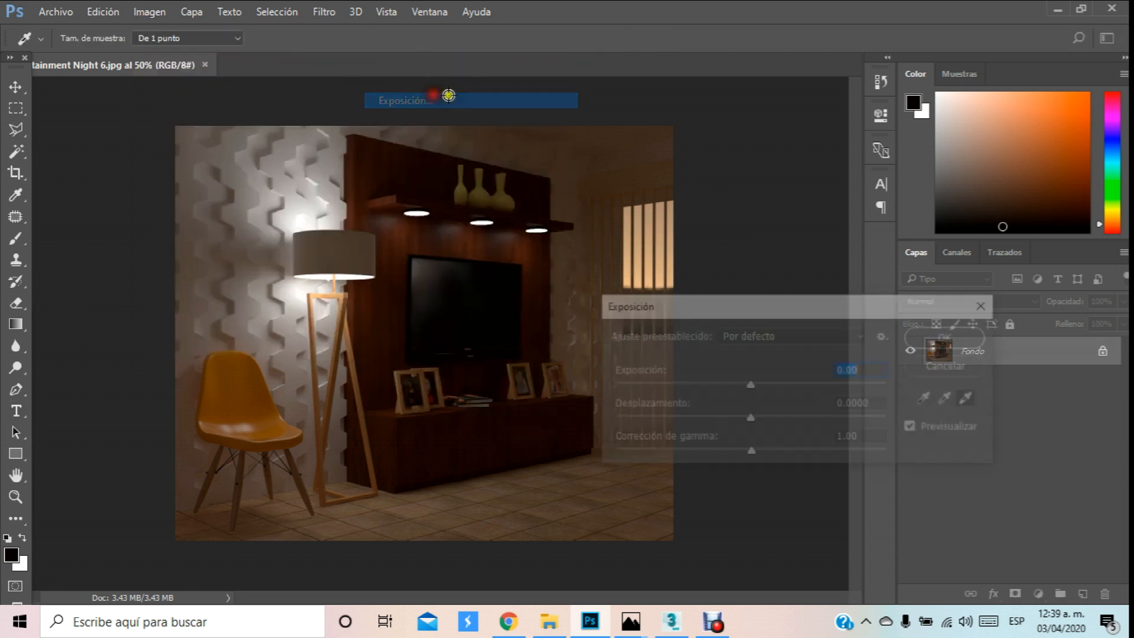
pyautogui.moveTo(734, 298); pyautogui.dragTo(789, 125)
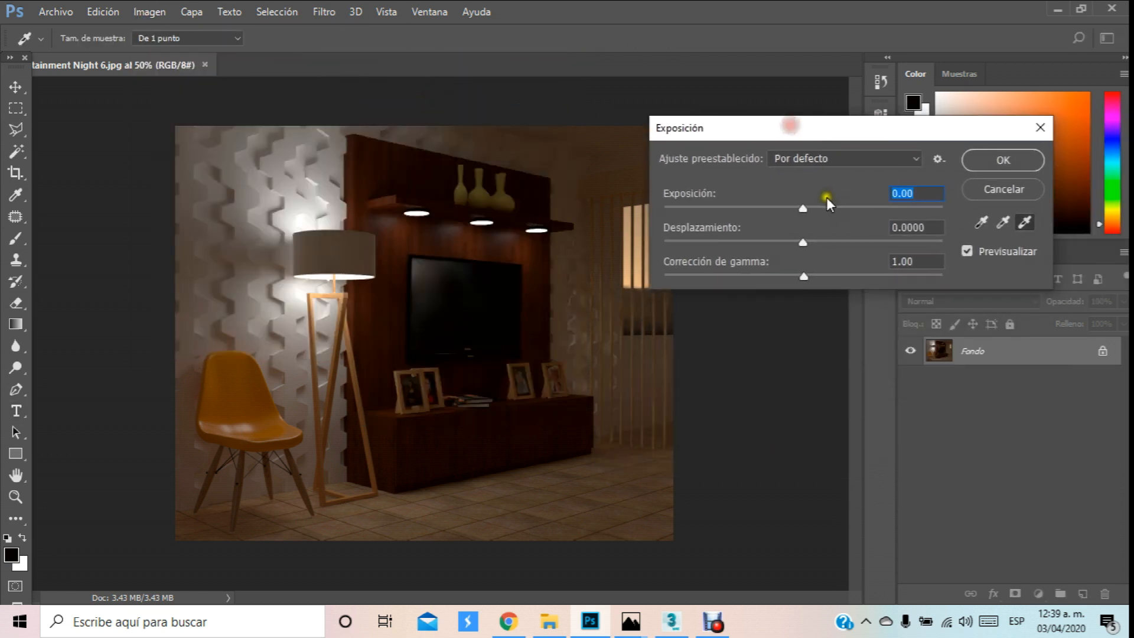
pyautogui.moveTo(805, 208); pyautogui.dragTo(804, 246)
pyautogui.click(986, 160)
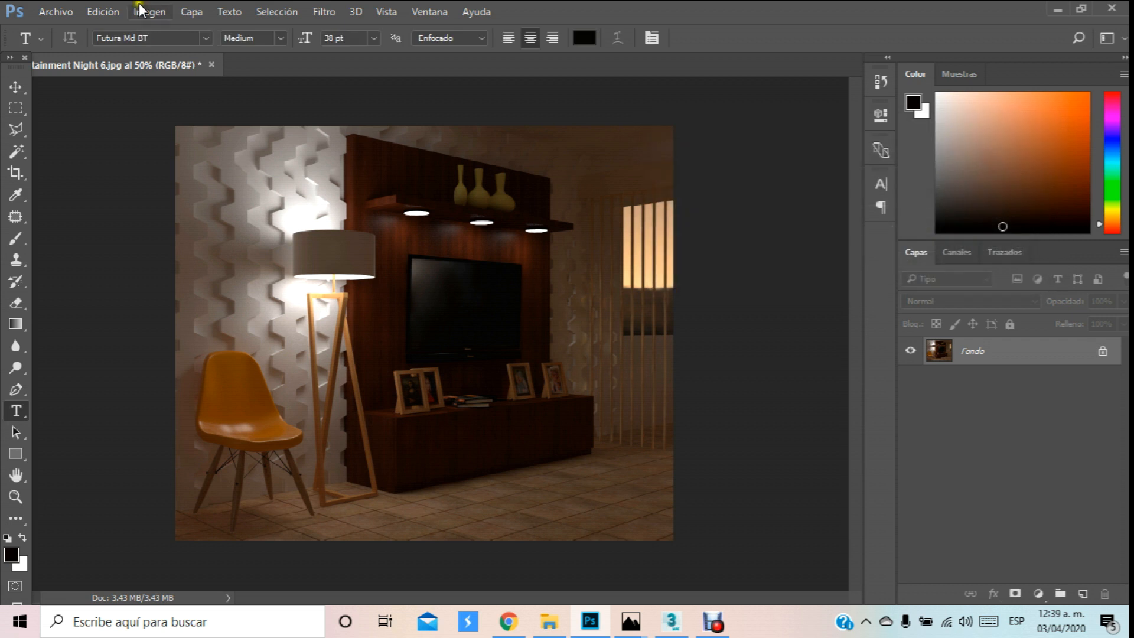
# Try converting the render to grayscale mode by discarding its color information, and undo the conversion.
pyautogui.click(142, 10)
pyautogui.moveTo(187, 46)
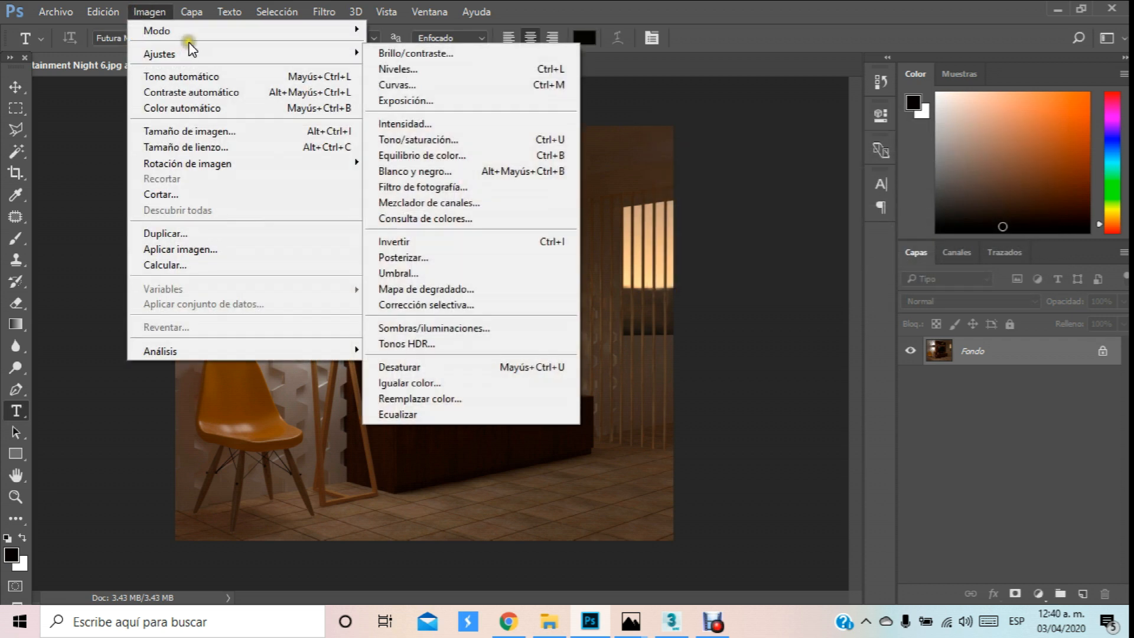
pyautogui.click(413, 42)
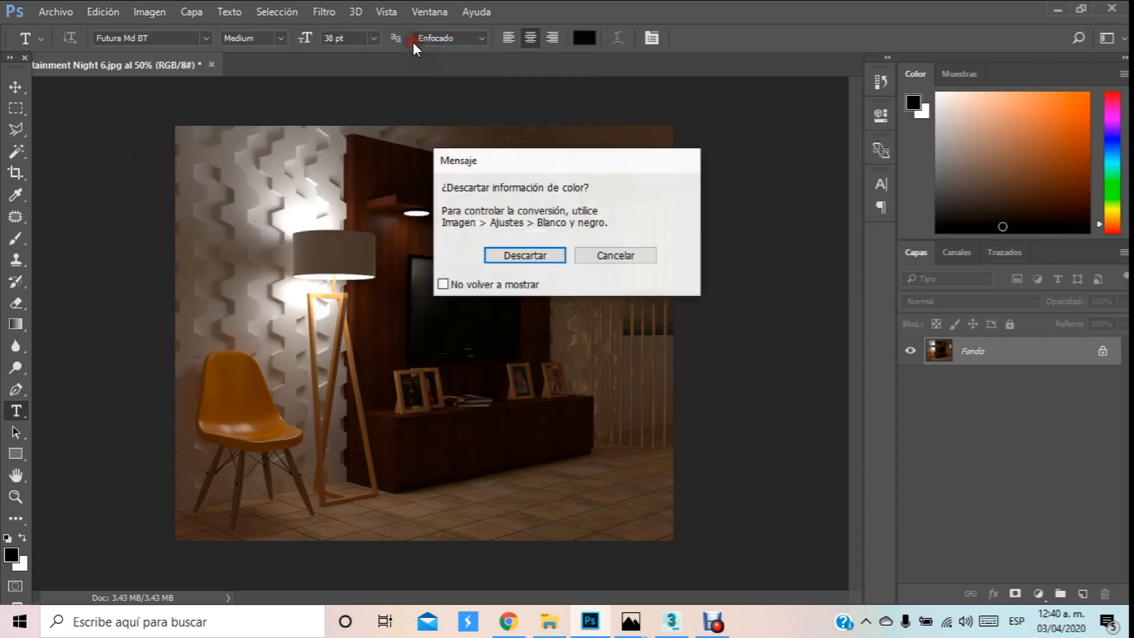
pyautogui.click(519, 255)
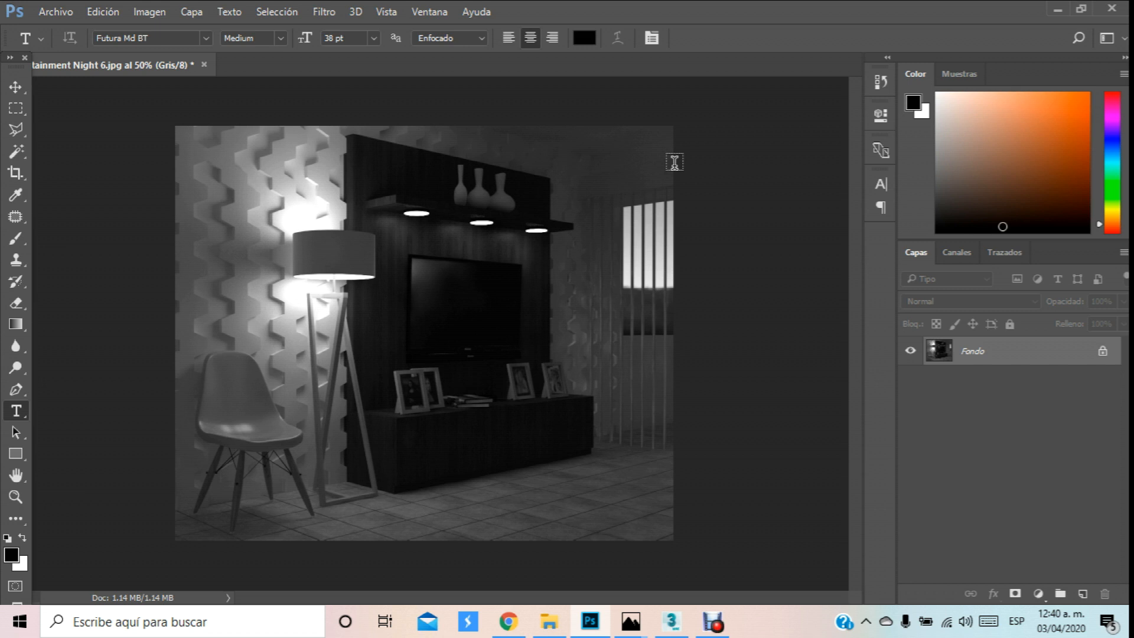
pyautogui.hotkey('ctrl', 'z')
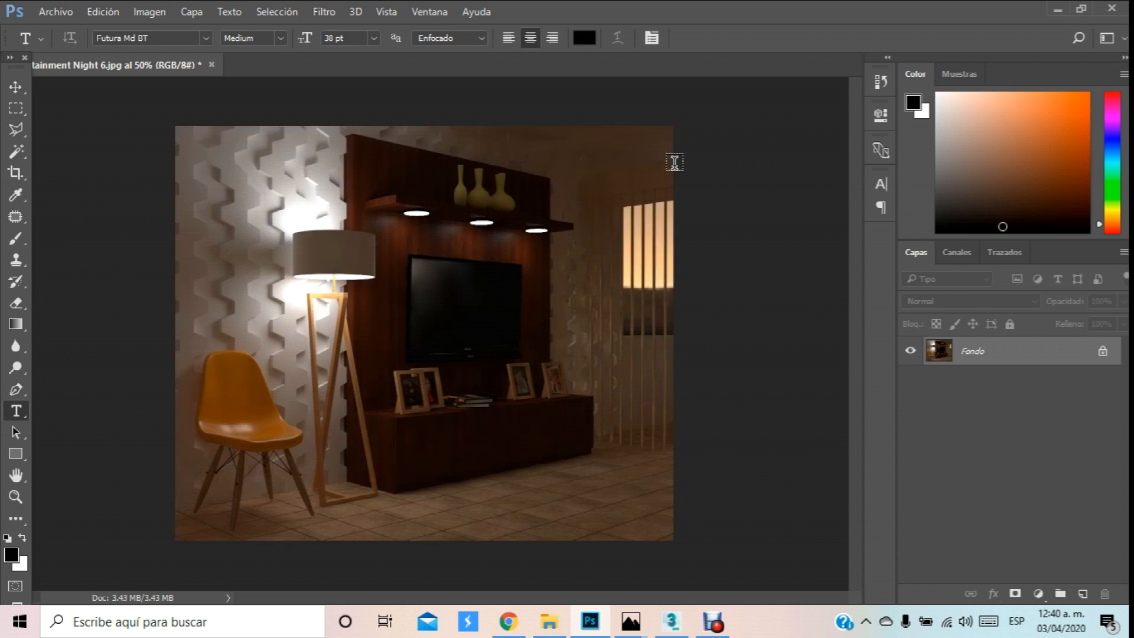